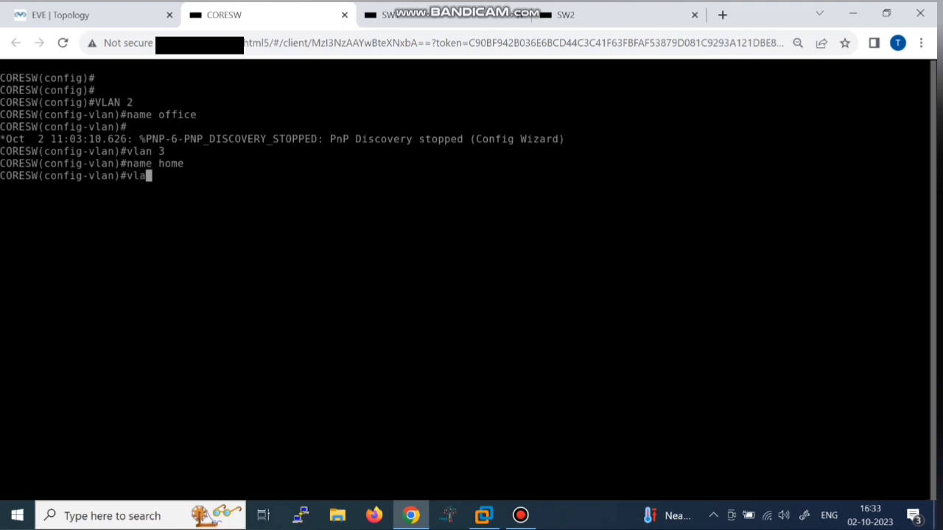
Step: Create VLAN 5 on CORESW and name it mgmt
key(Return)
text(mgmt)
key(Return)
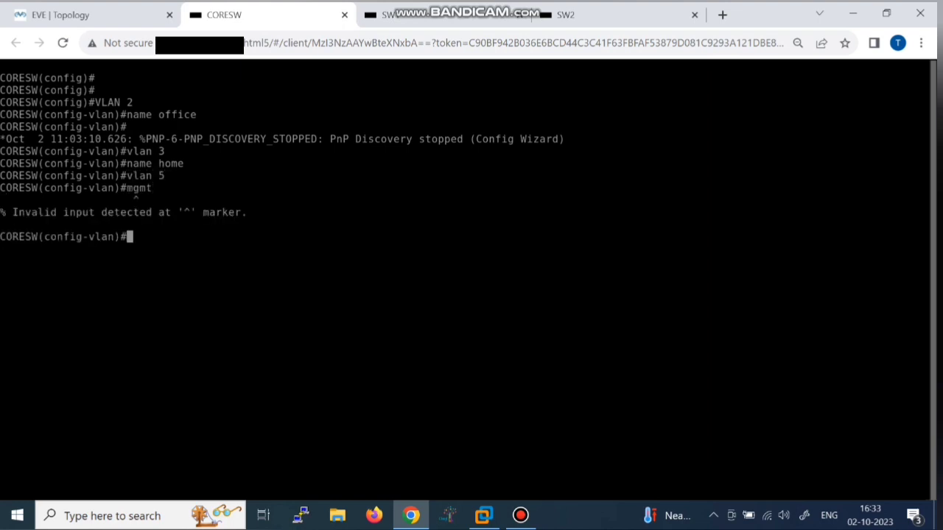
key(Up)
key(Left)
key(Left)
key(Left)
key(Left)
text(name)
key(Return)
Step: Exit VLAN configuration and enter interface VLAN 2
key(Return)
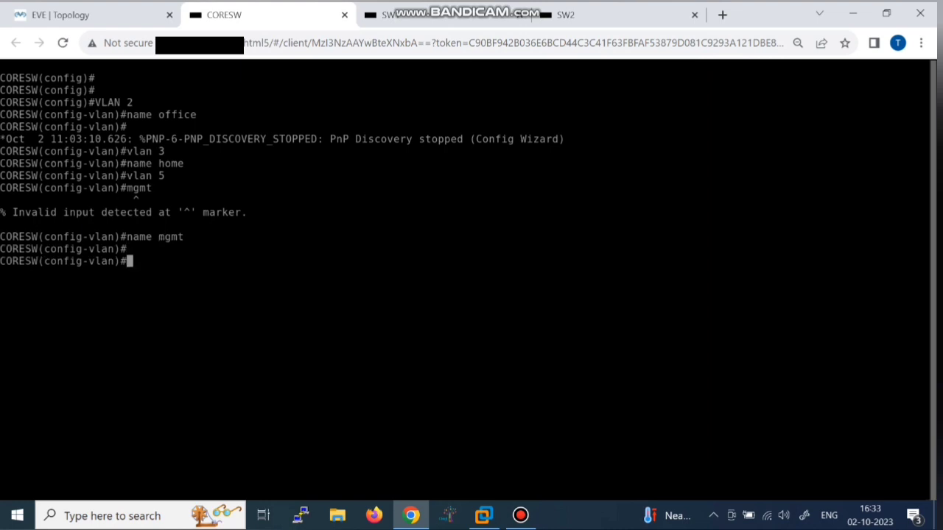
key(Return)
text(exit)
key(Return)
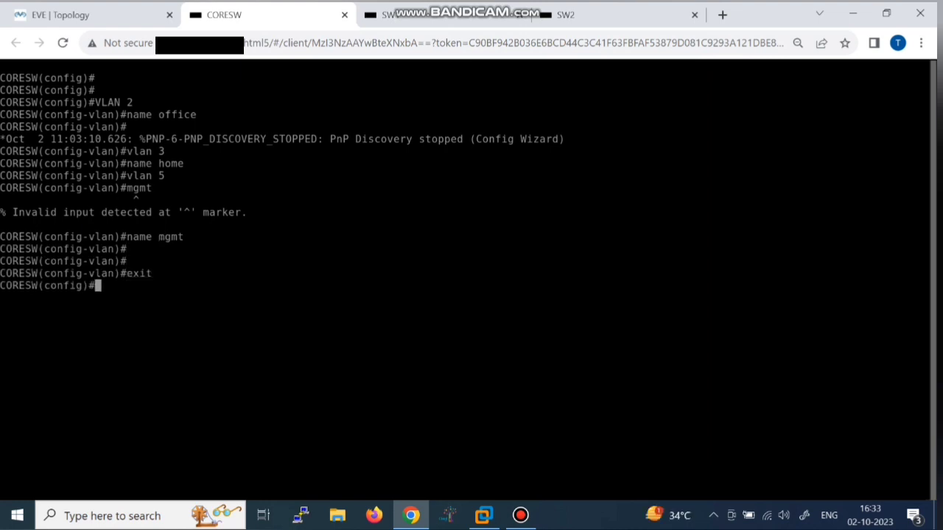
text(int vlan 2)
key(Return)
Step: Give interface VLAN 2 address 192.168.2.1 255.255.255.0 and bring it up
text(ig-if)#i)
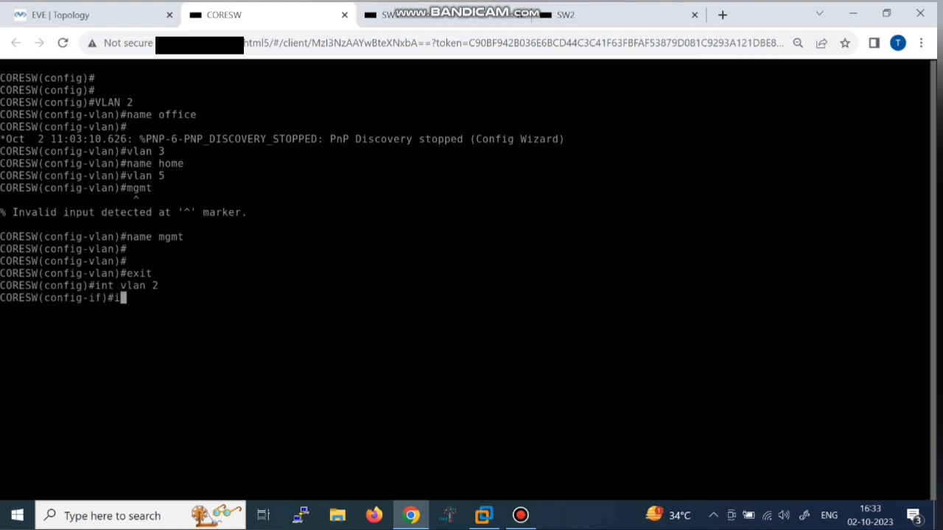
text(p add 19.268)
key(BackSpace)
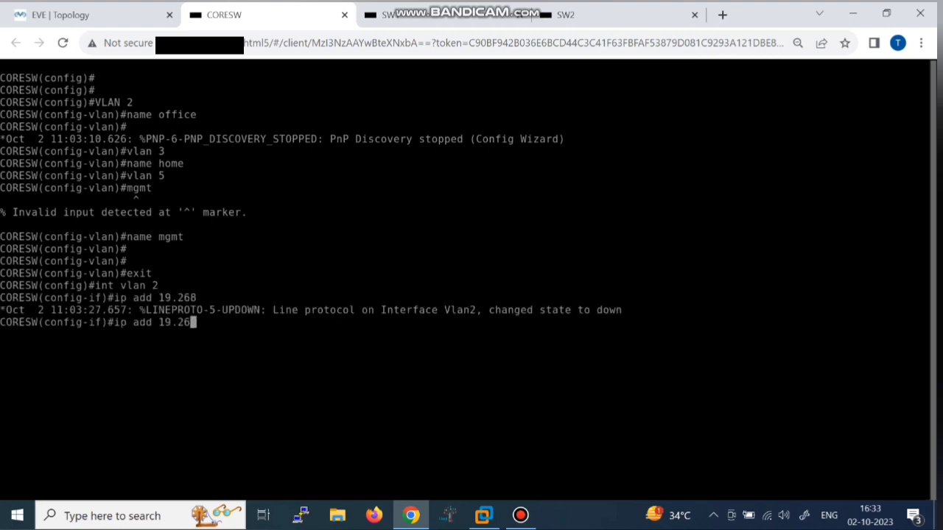
key(BackSpace)
key(BackSpace)
text(2.168)
key(BackSpace)
text(8.2.1 255.25525.)
key(BackSpace)
key(BackSpace)
key(BackSpace)
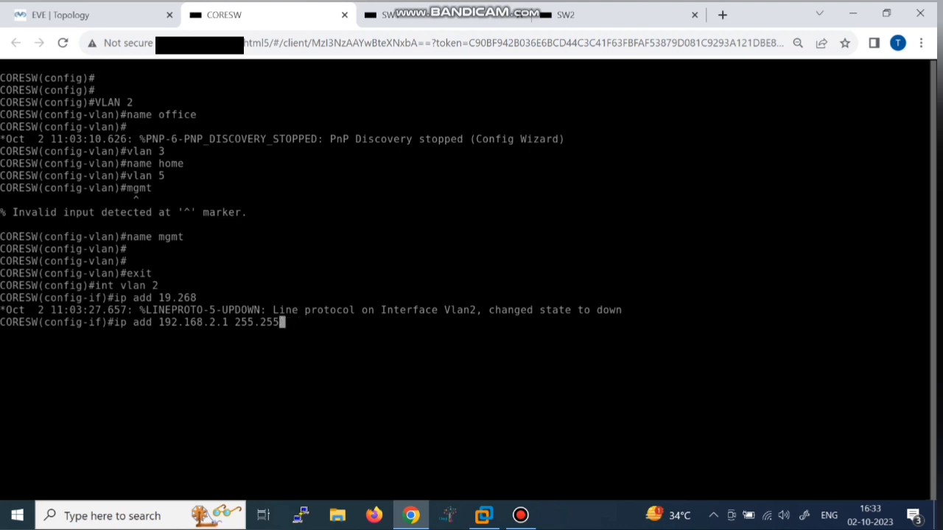
text(.255.0)
key(Return)
text(no shut)
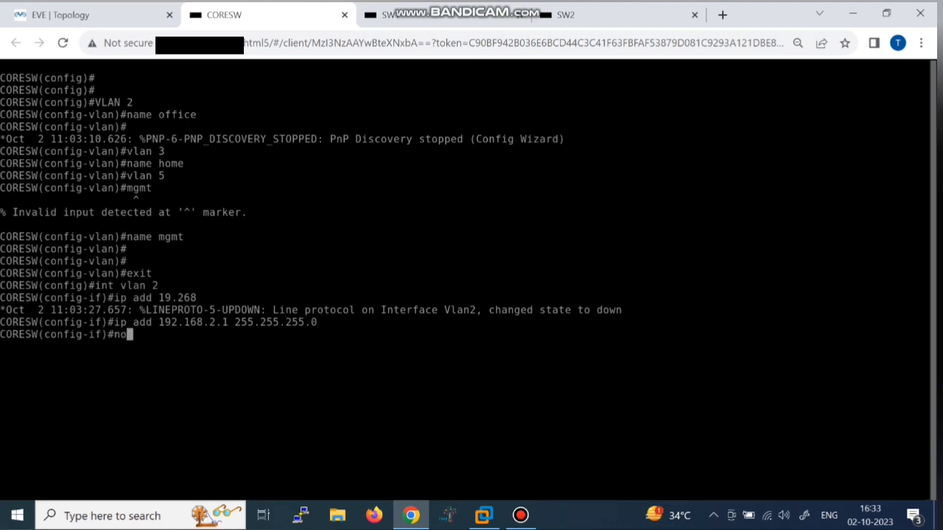
key(Return)
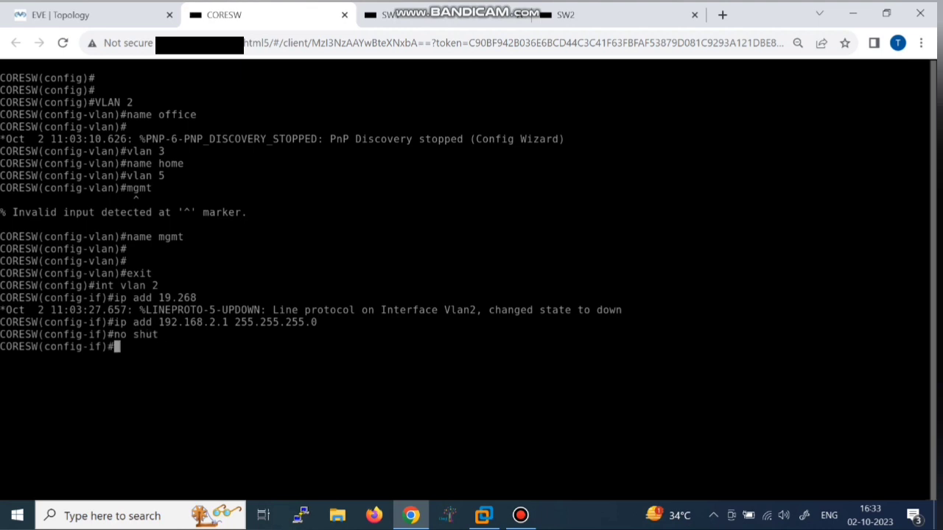
Step: Assign 192.168.3.1 255.255.255.0 to interface VLAN 3
text(int vlan 3)
key(Return)
text(ip add 19)
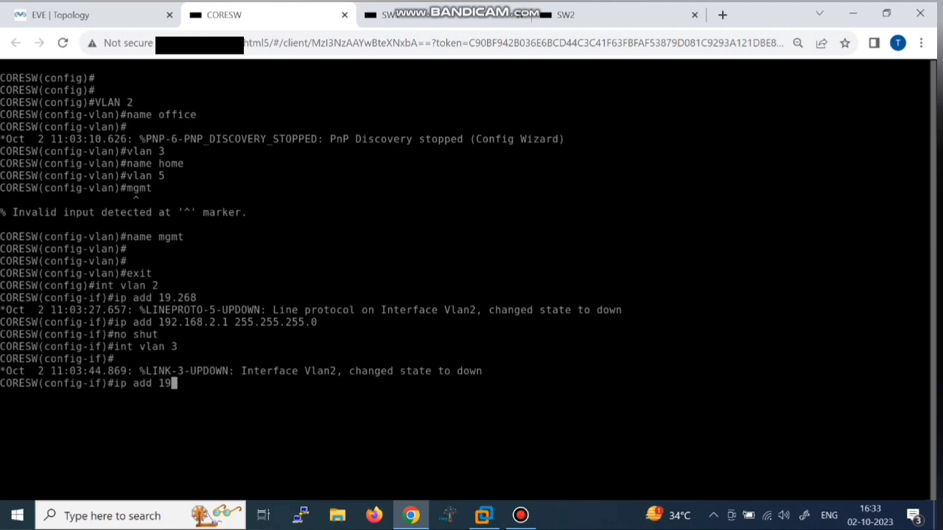
text(2.168.3.)
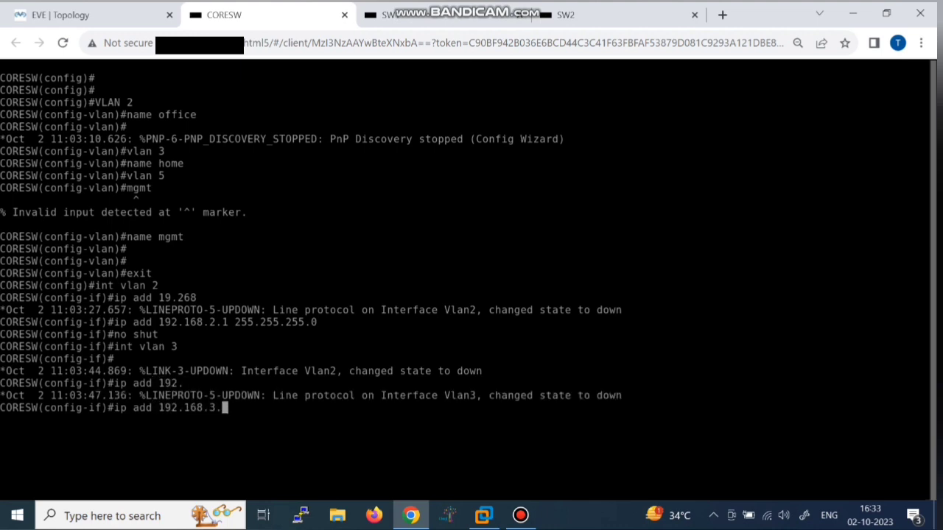
text(1 25..255.255.0)
key(Return)
Step: Enter interface VLAN 5, bring it up and address it 192.168.5.1 255.255.255.0
key(Return)
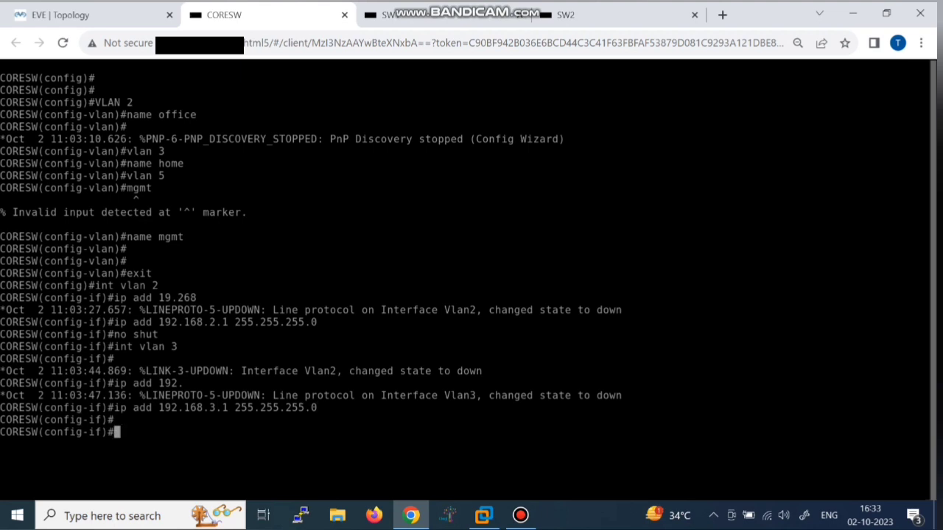
text(vlan 5)
key(Return)
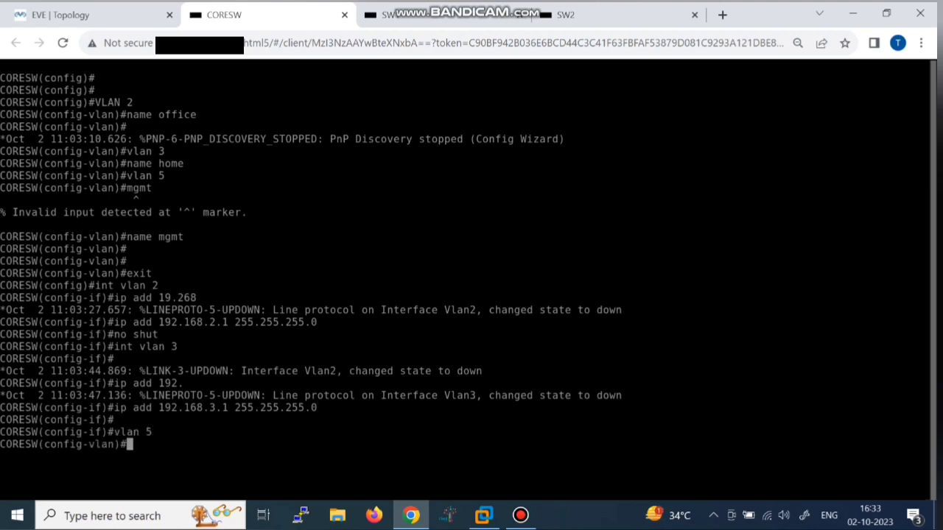
key(Up)
key(Left)
key(Left)
key(Left)
key(Left)
key(Left)
key(Left)
text(ont)
key(Left)
key(Left)
key(Left)
key(Left)
key(Delete)
text(i)
key(Right)
key(Right)
key(Right)
key(Return)
text(no shut)
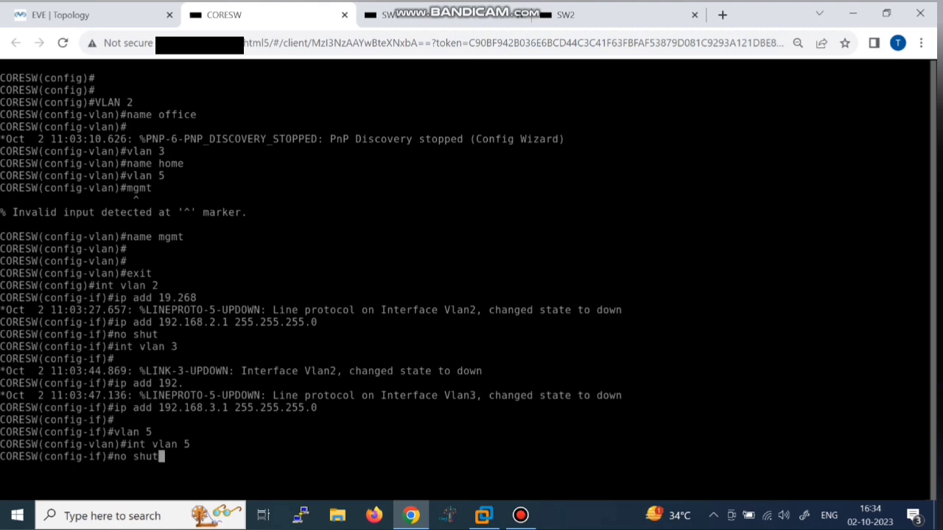
key(Return)
text(ip add 192.)
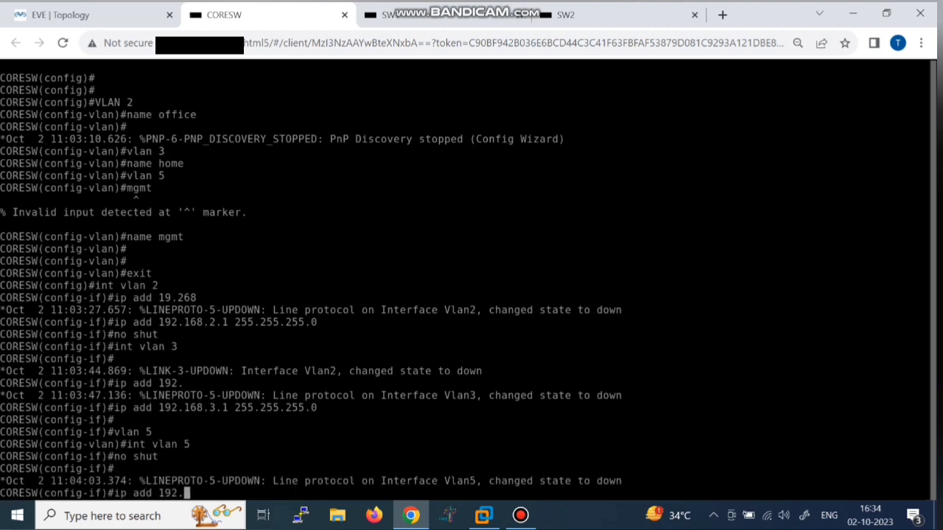
text(168.5.1 2)
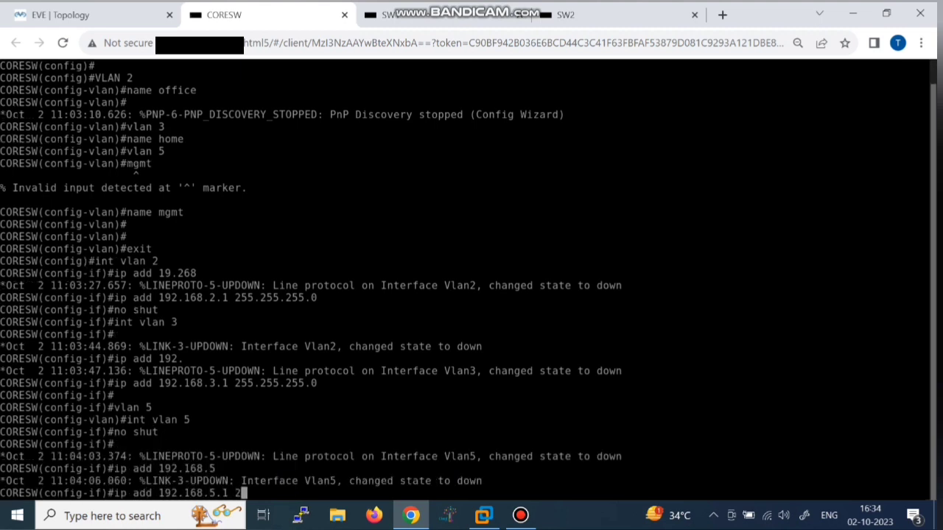
text(55.255.255.)
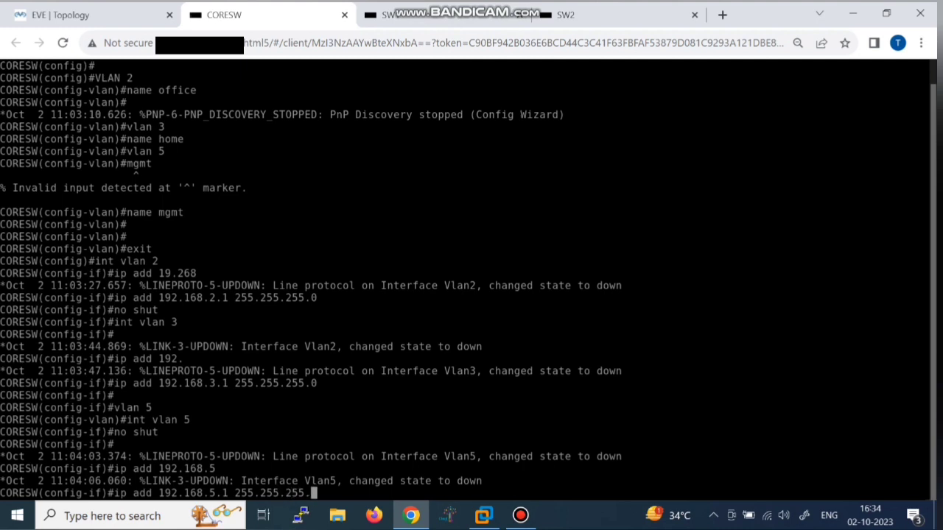
text(0)
key(Return)
key(Return)
key(Return)
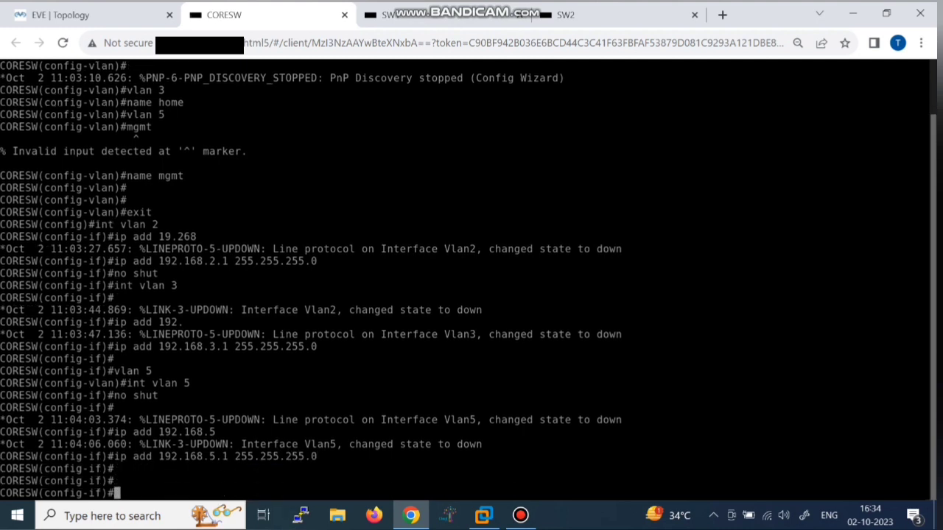
Step: Leave interface configuration and return to global configuration mode
text(exit)
key(Return)
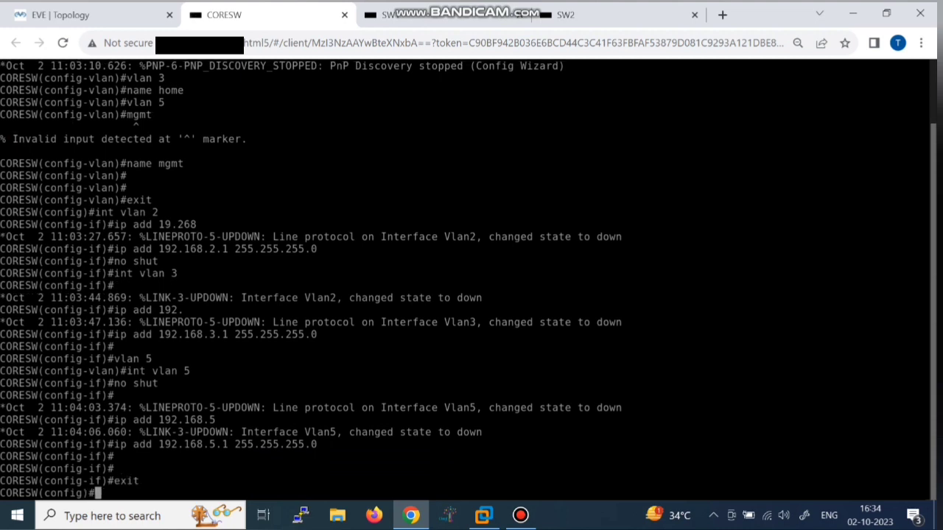
key(Return)
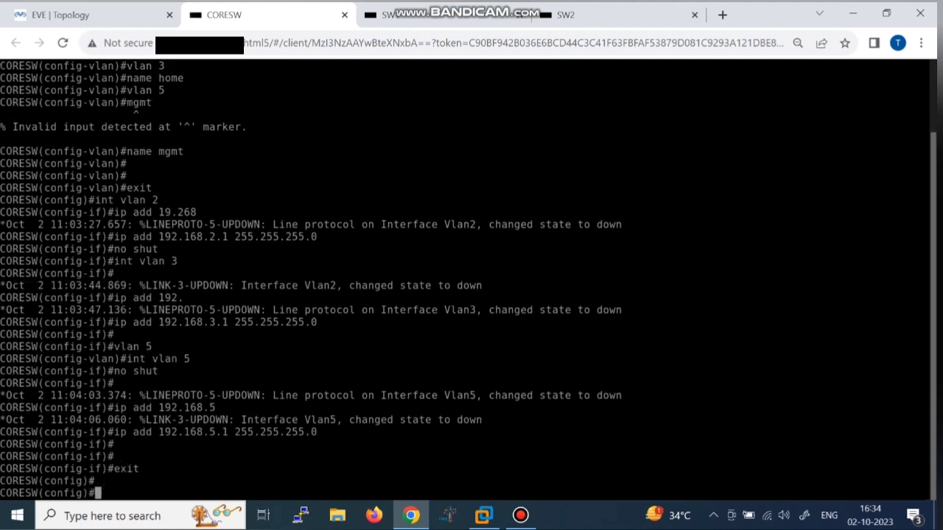
text(so show vlan br)
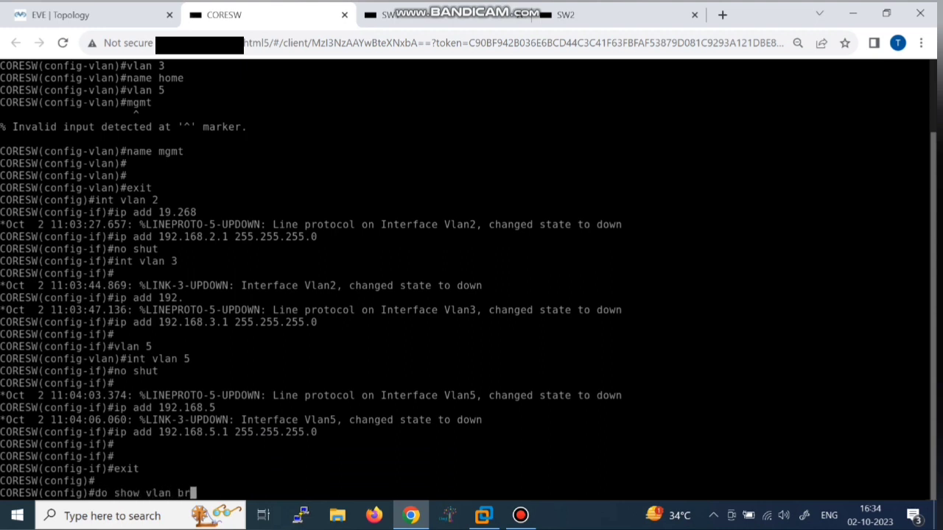
Step: Run show vlan brief to confirm VLANs 2 office, 3 home and 5 mgmt are active
key(Return)
key(Return)
key(Return)
key(Return)
key(Return)
key(Return)
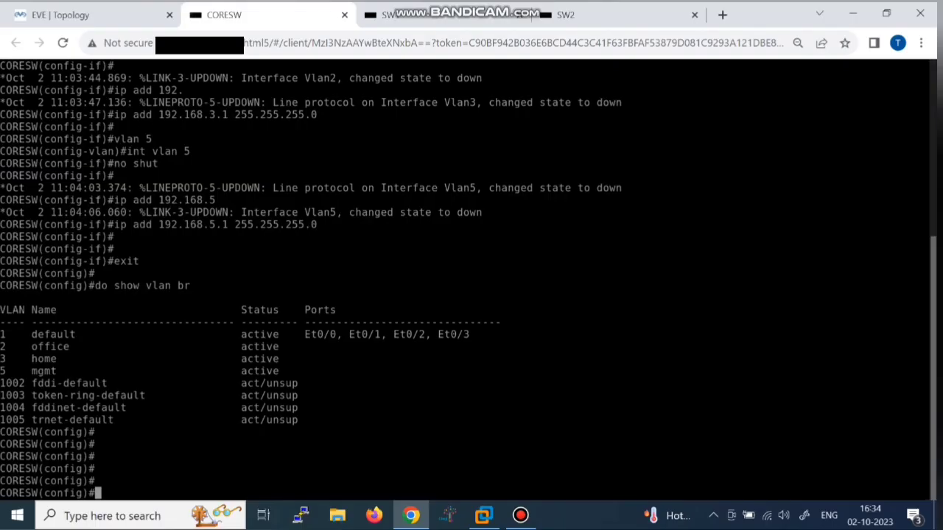
Step: Select CORESW ports Ethernet0/0–0/1 and set dot1q trunk encapsulation
text(int ra)
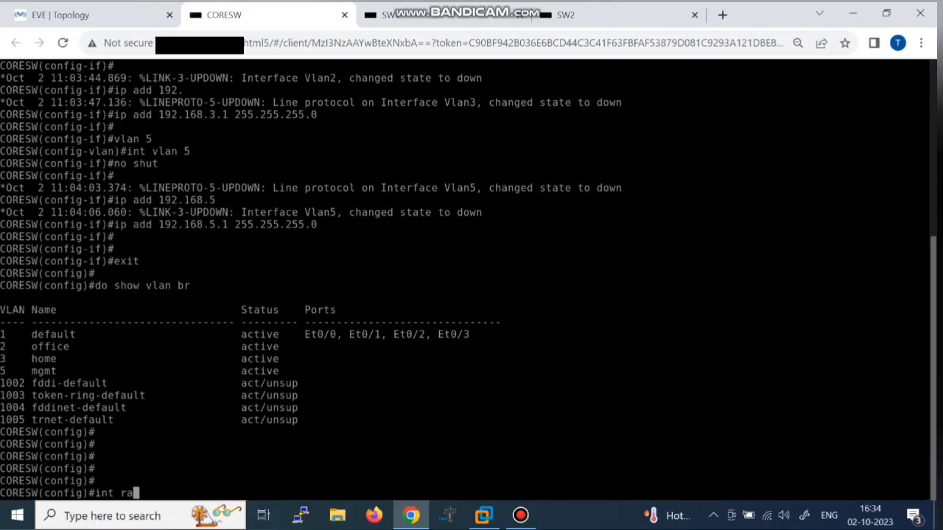
key(Tab)
text(e0)
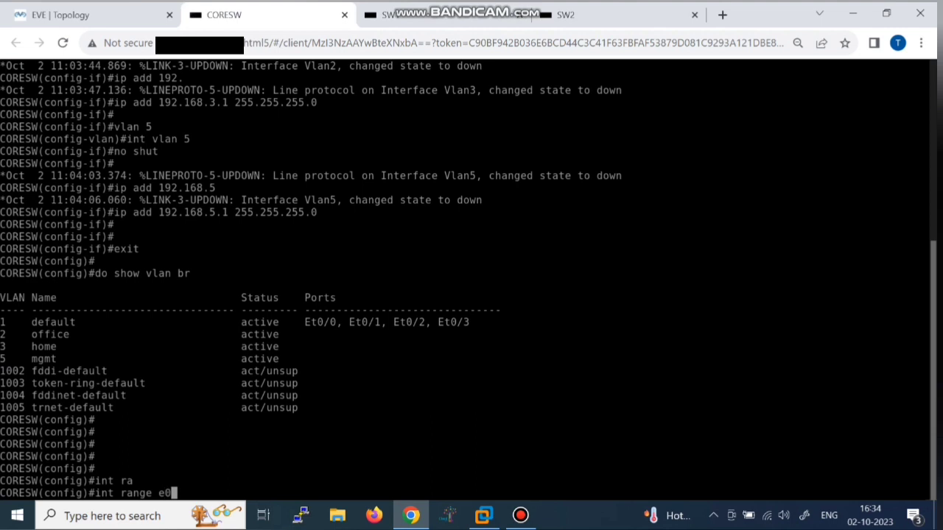
text(/0-1)
key(Return)
text(s)
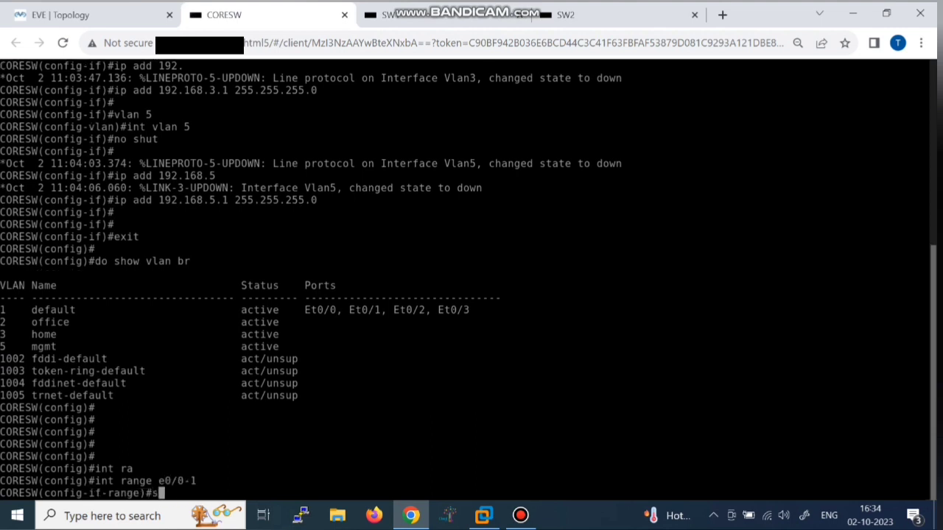
text(w tr)
key(Tab)
text(en)
key(Tab)
text(do)
key(Tab)
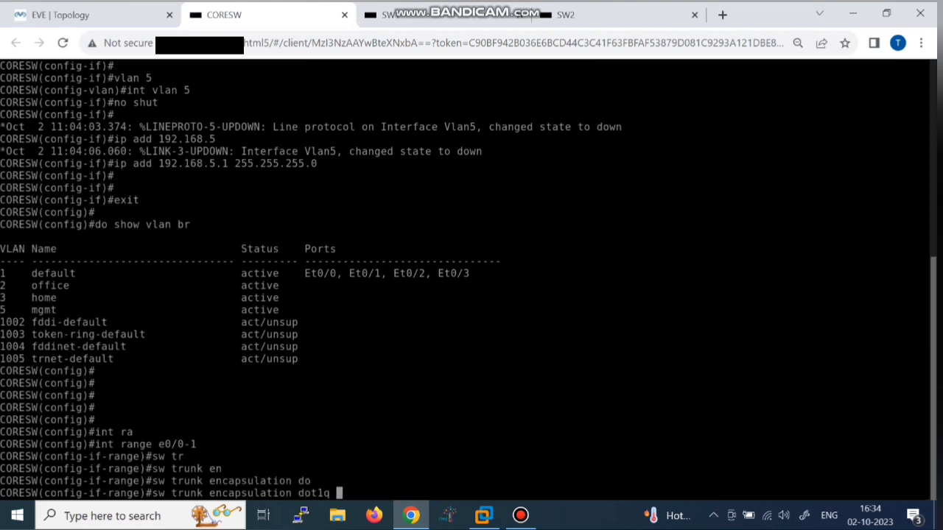
key(Return)
Step: Put both ports in trunk mode with native VLAN 5
text(sw mo tr)
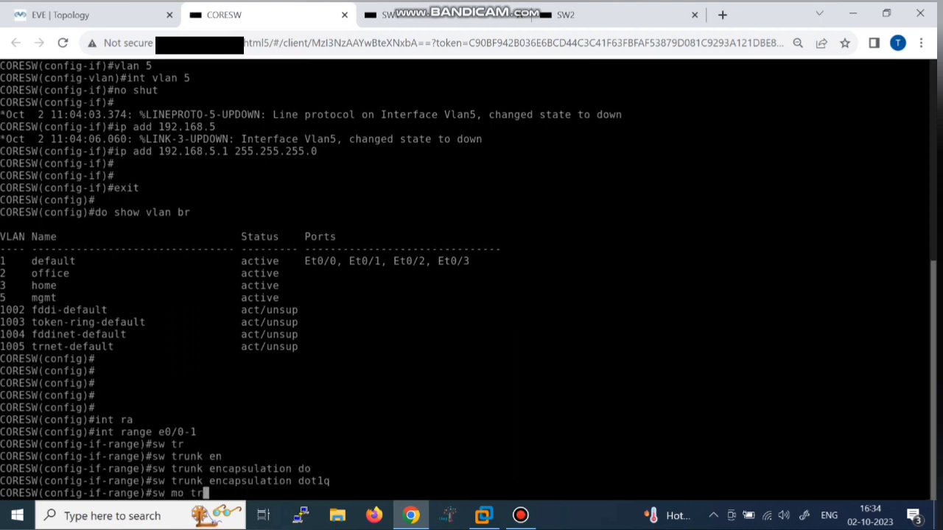
key(Return)
text(sw tr)
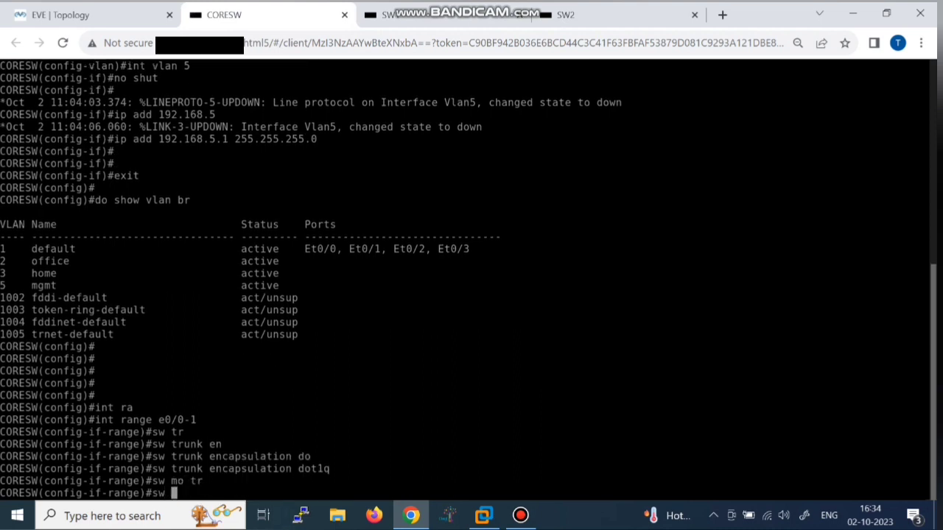
key(Tab)
text(nat)
key(Tab)
text(v)
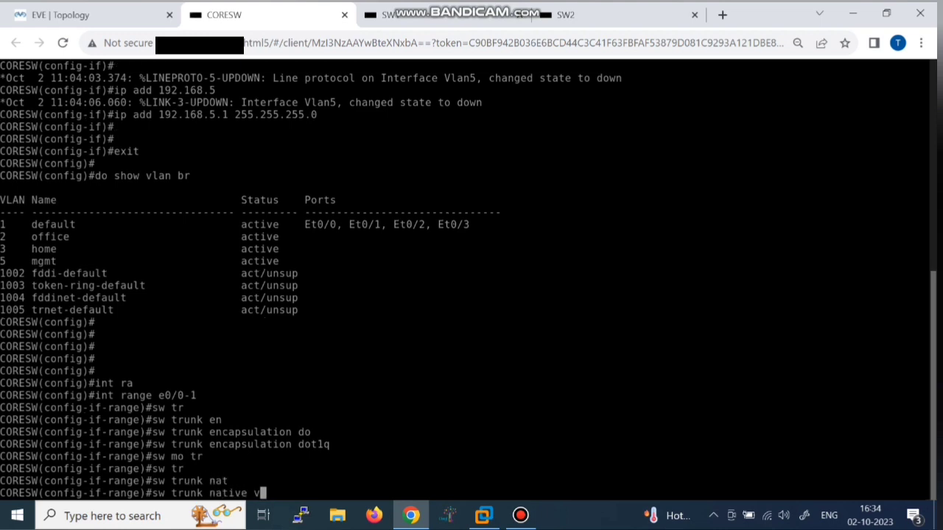
text(la)
key(Tab)
text(5)
key(Return)
Step: Allow VLANs 2, 3 and 5 on the trunks and save the configuration with do wr
text(sw)
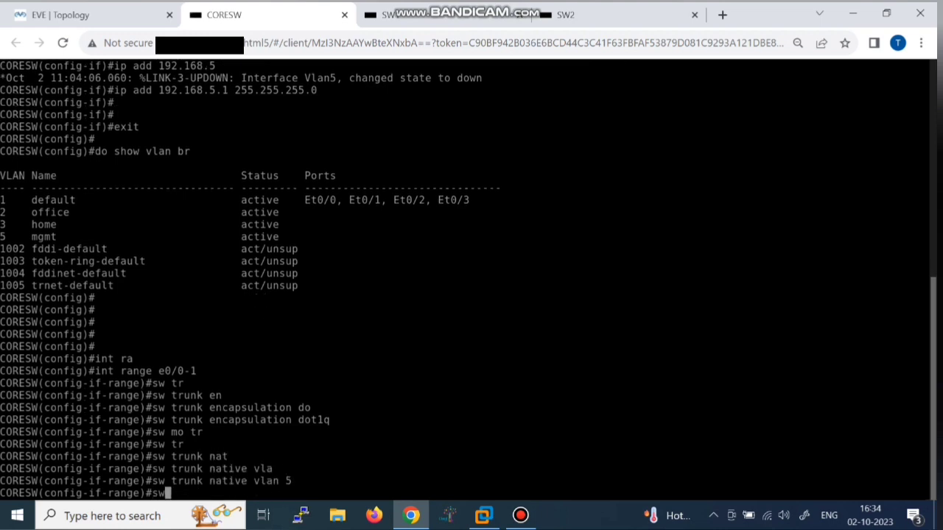
key(Tab)
key(Tab)
text(tr)
key(Tab)
text(al)
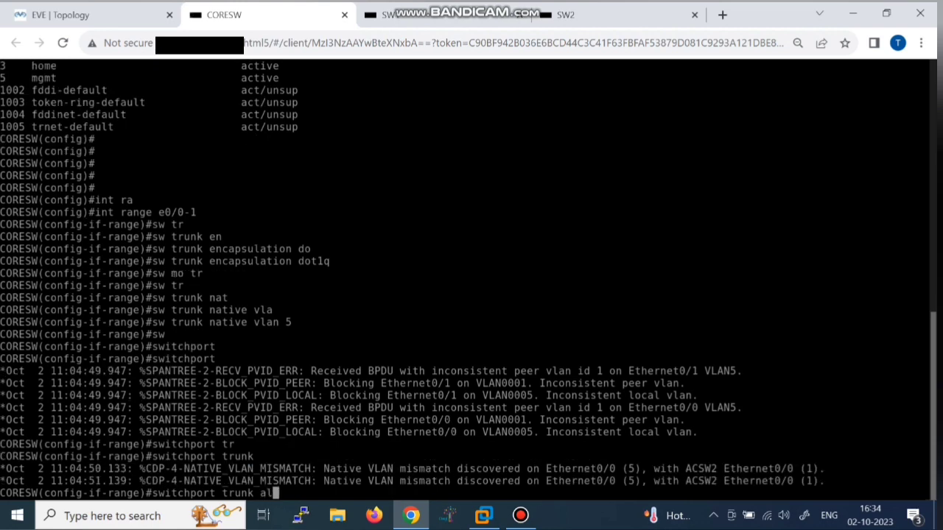
text(l)
key(Tab)
text(vla)
key(Tab)
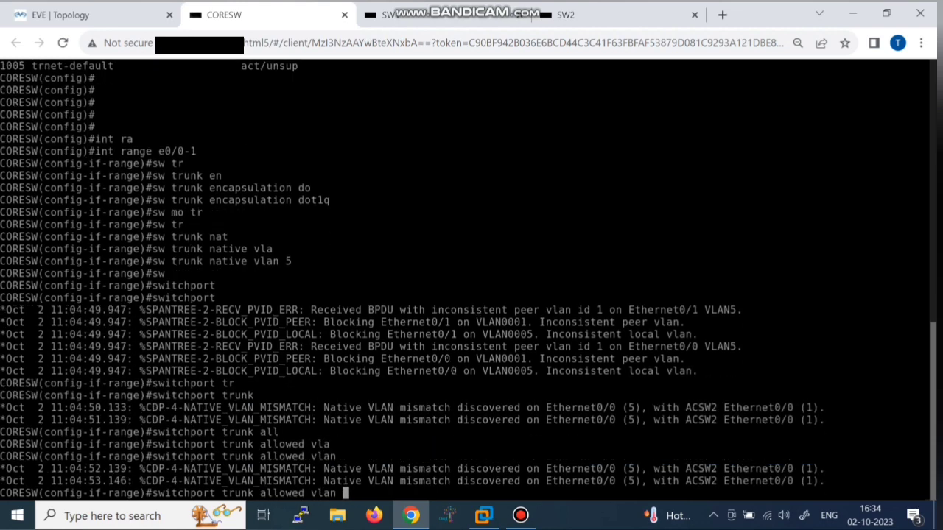
text(2,3,5)
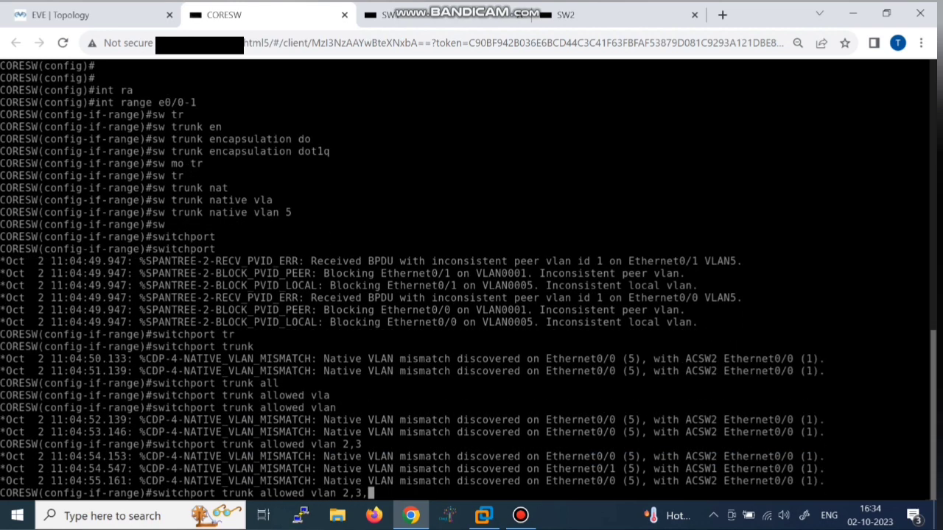
key(Return)
key(Return)
key(Return)
key(Return)
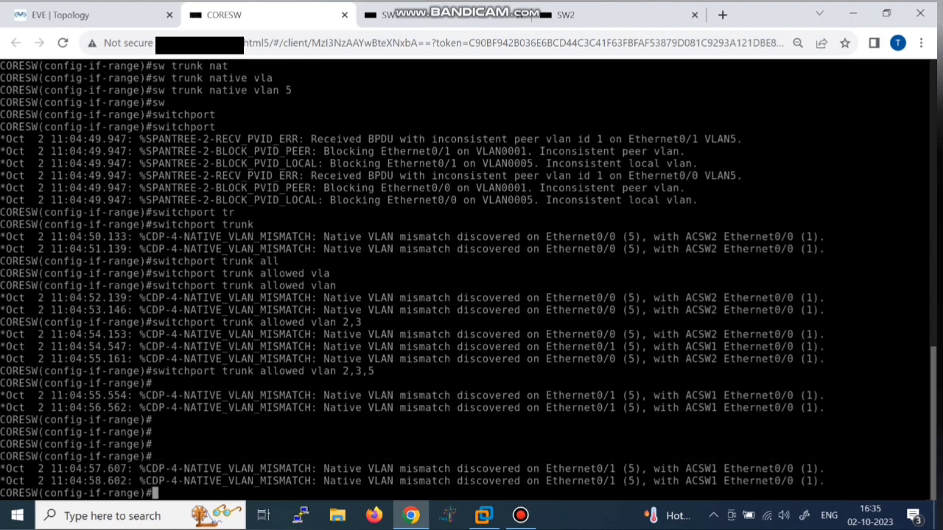
text(do wr)
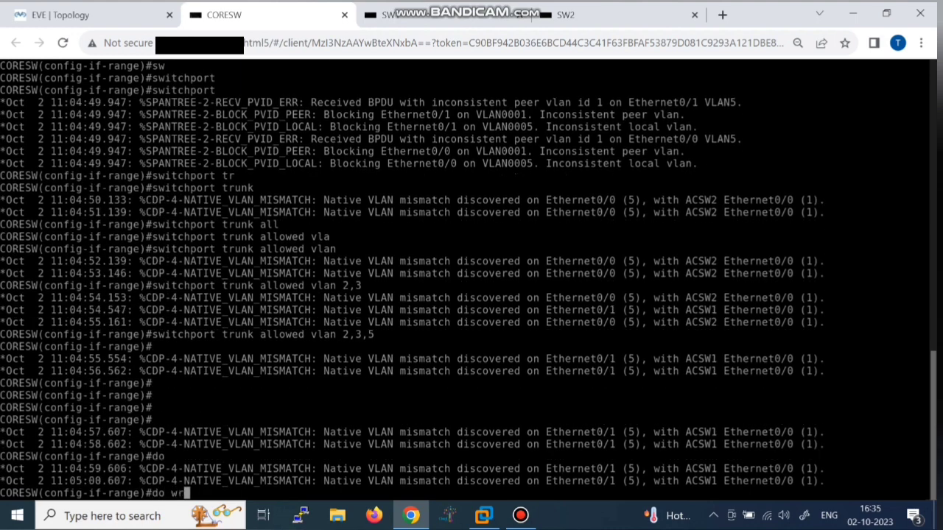
key(Return)
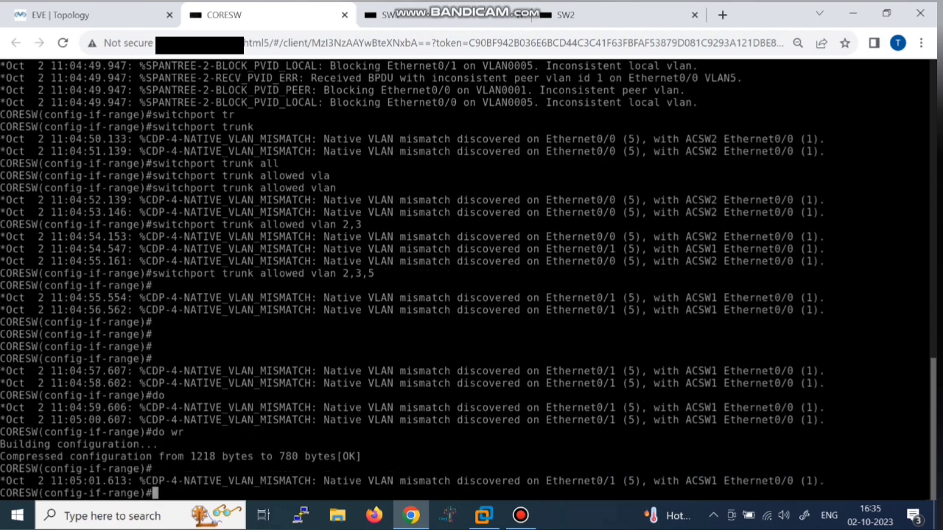
Step: On the ACSW1 console, create VLAN 2 named office and VLAN 3 named home
key(ctrl+Tab)
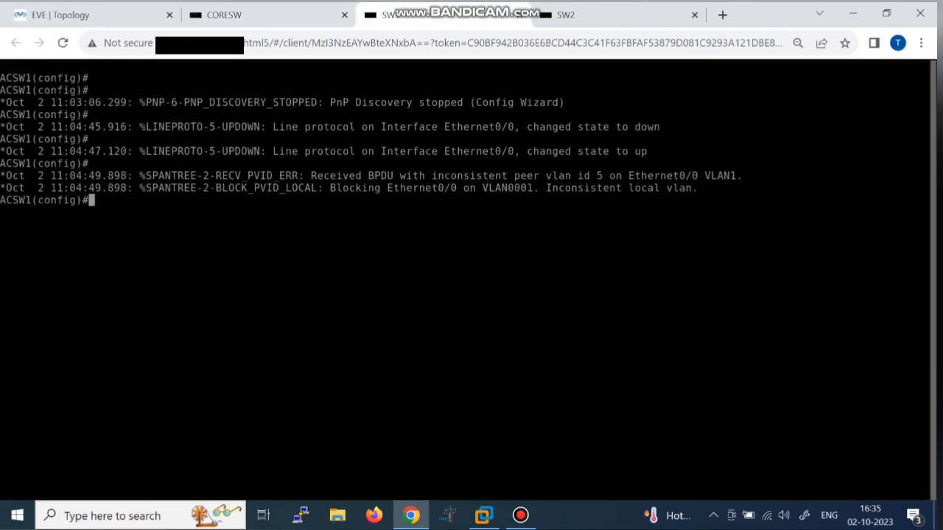
key(Return)
key(Return)
key(Return)
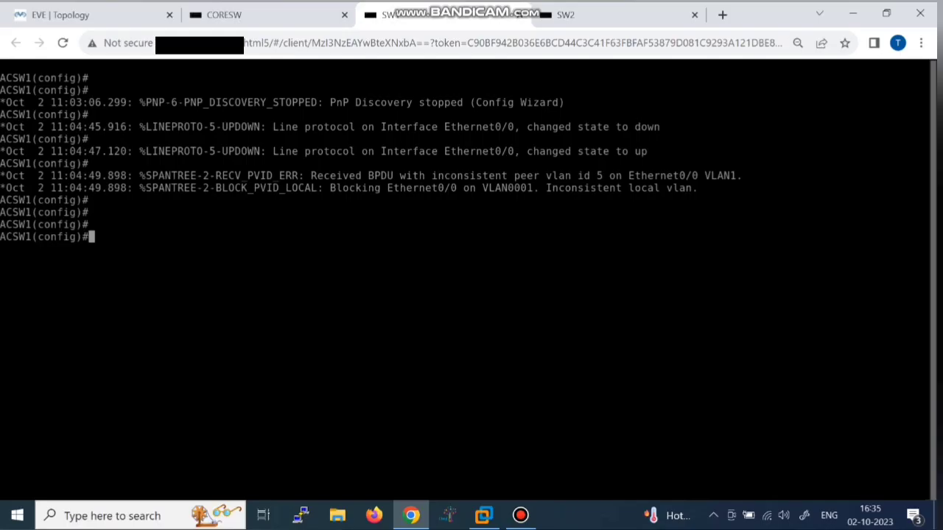
text(nt)
key(BackSpace)
key(BackSpace)
key(BackSpace)
key(BackSpace)
text(vlan w)
key(Return)
text(name)
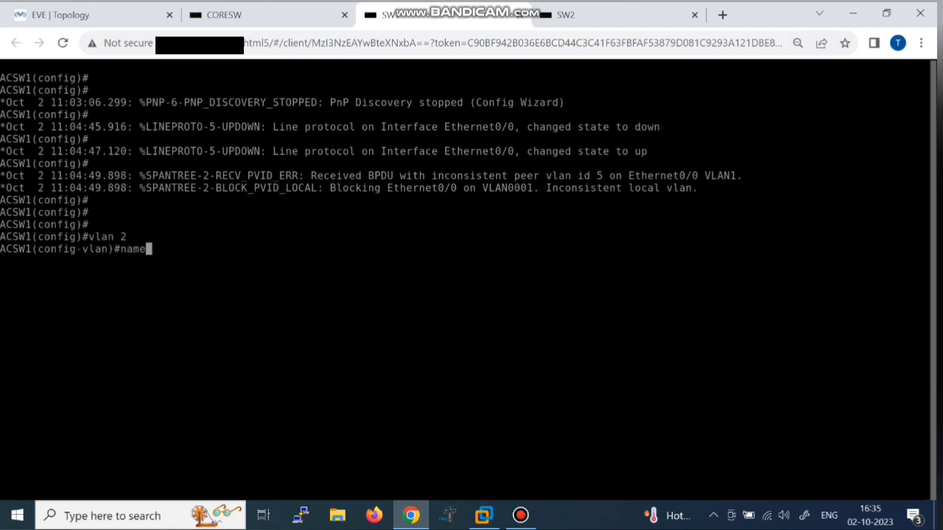
text( office)
key(Return)
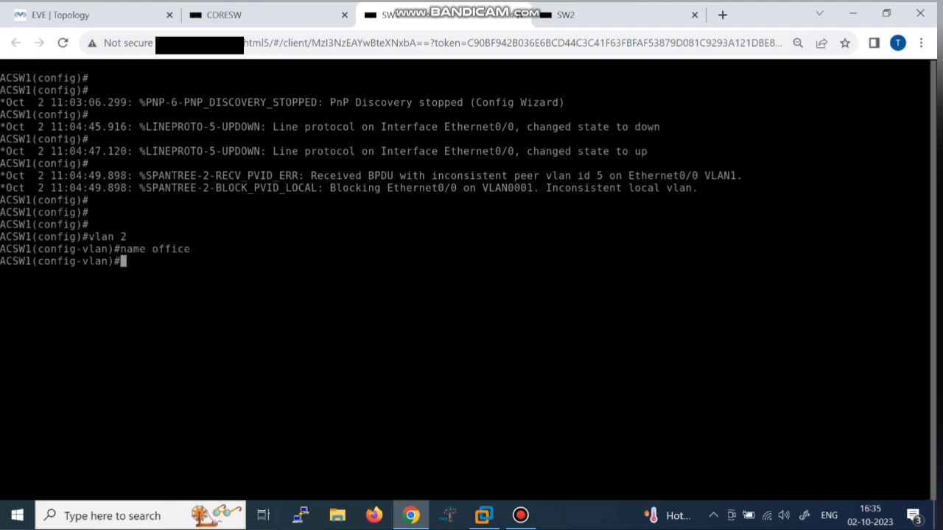
text(vlan 3)
key(Return)
text(name home)
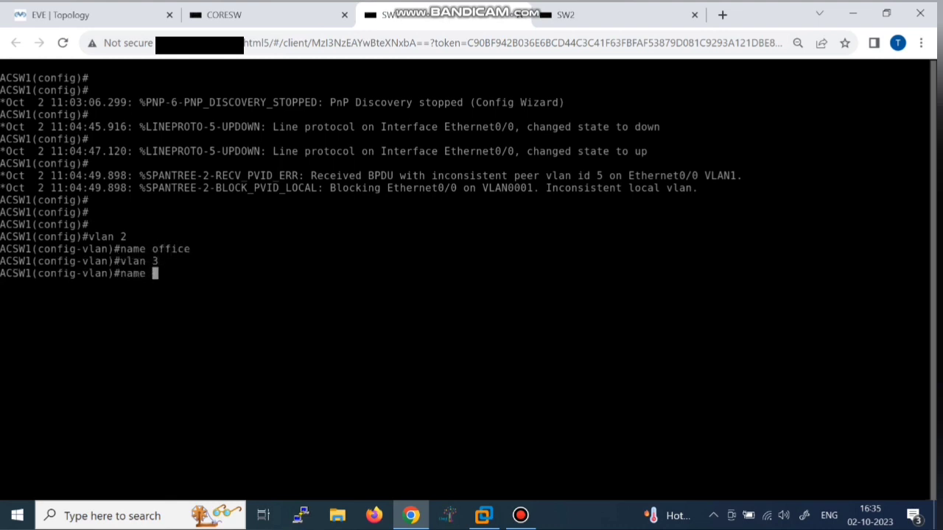
key(Return)
Step: Create VLAN 5 named mgmt and leave VLAN configuration
text(vlan 5)
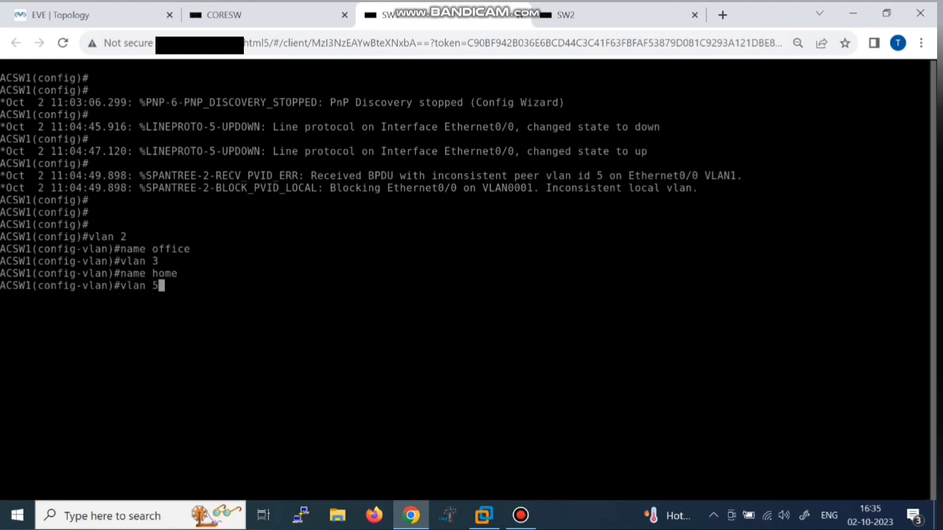
key(Return)
text(name )
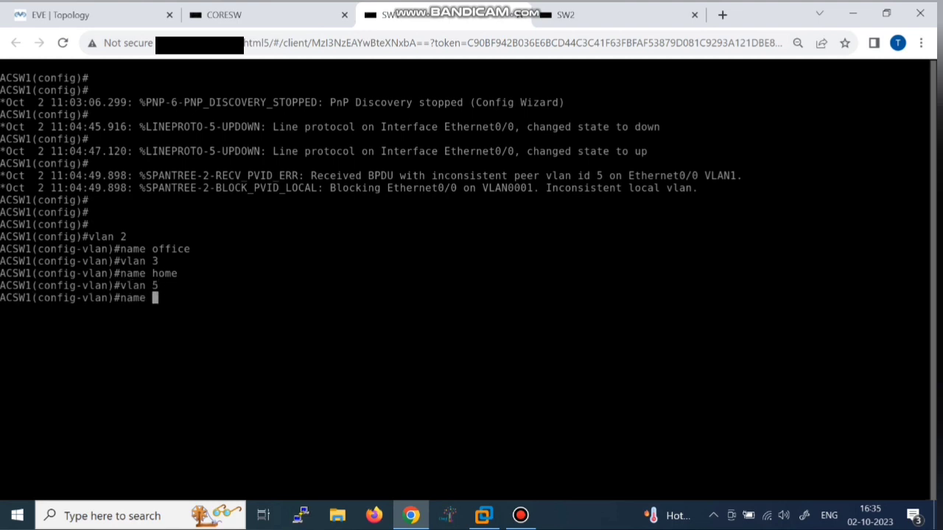
text(mgmt)
key(Return)
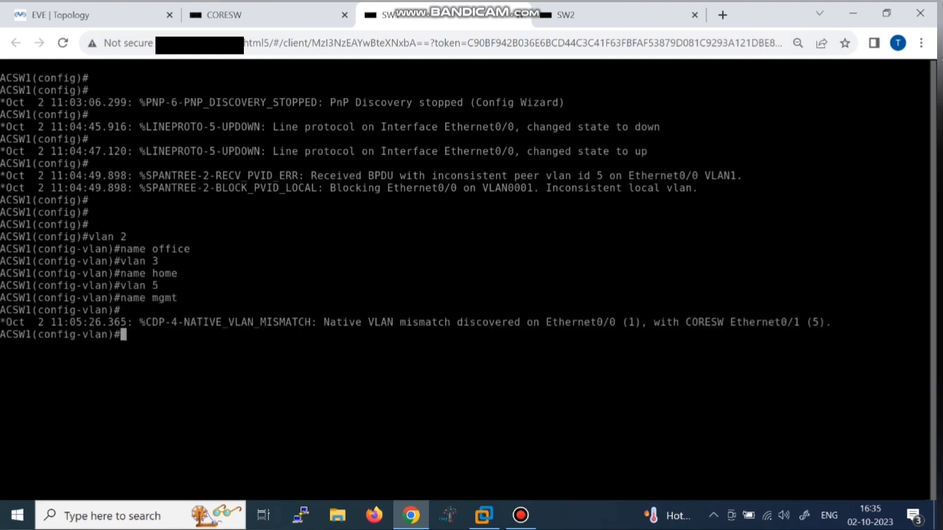
text(exit)
key(Return)
Step: Address interface Vlan5 as 19.168.5.2 255.255.255.0 and enable it
text(int vl)
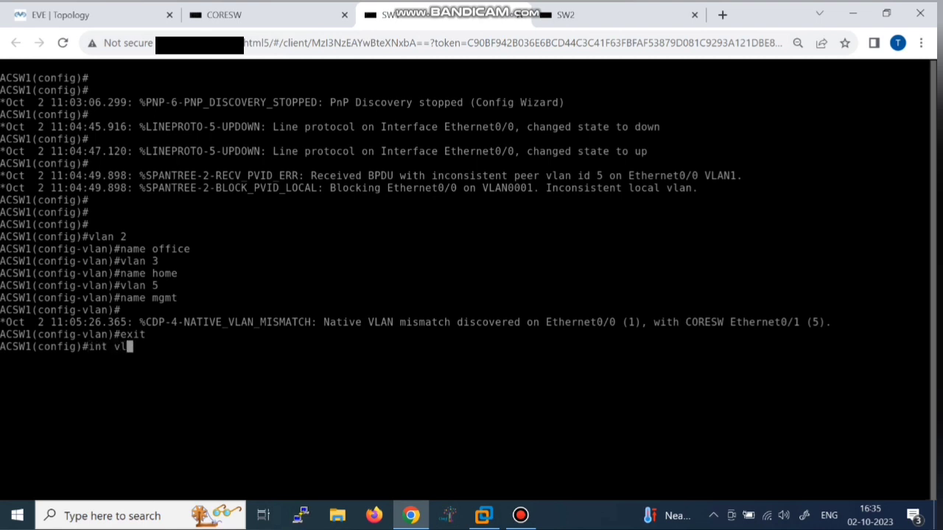
text(an 5)
key(Return)
text(ip)
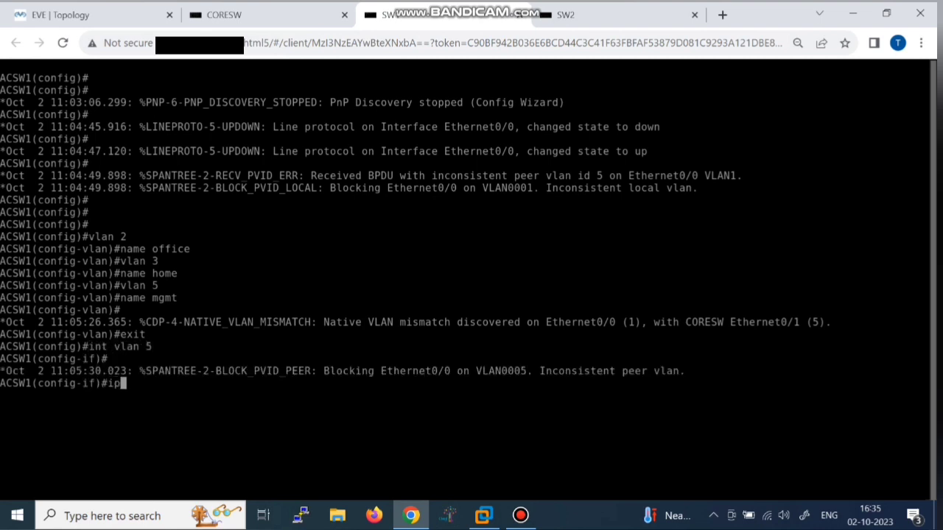
text( add 19.216)
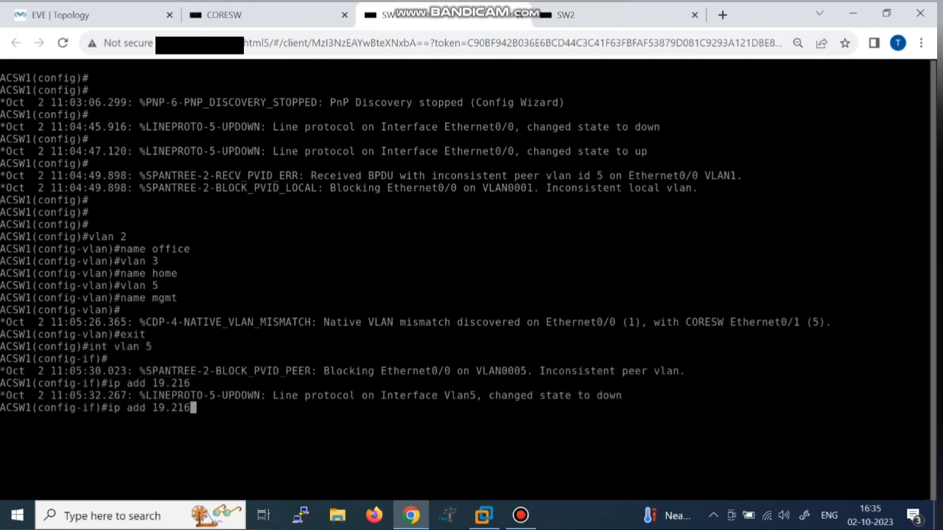
key(BackSpace)
key(BackSpace)
text(68.5.2 255.255255)
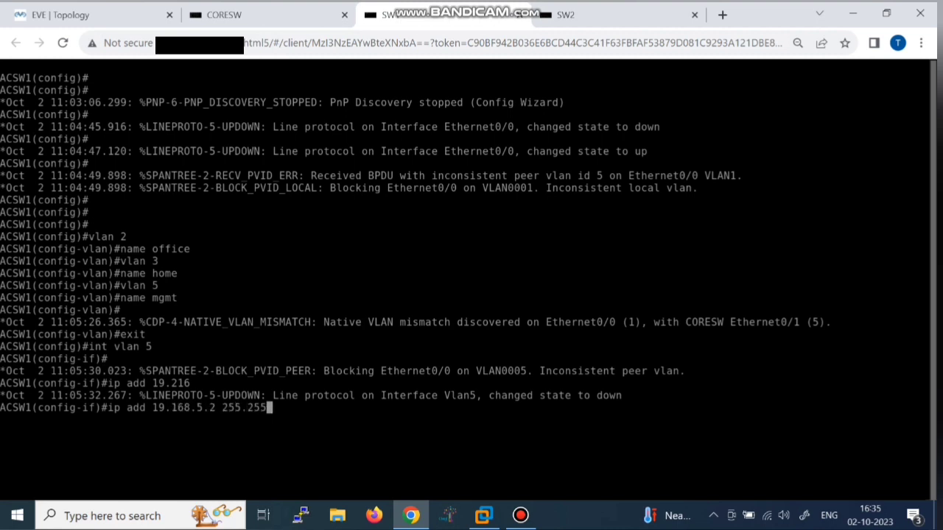
key(BackSpace)
key(BackSpace)
key(BackSpace)
text(.255.0)
key(Return)
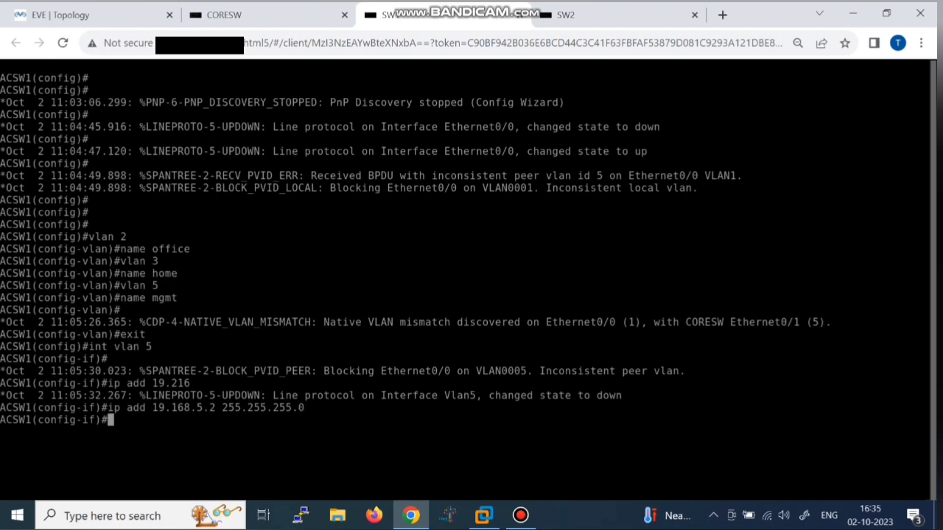
text(no shut)
key(Return)
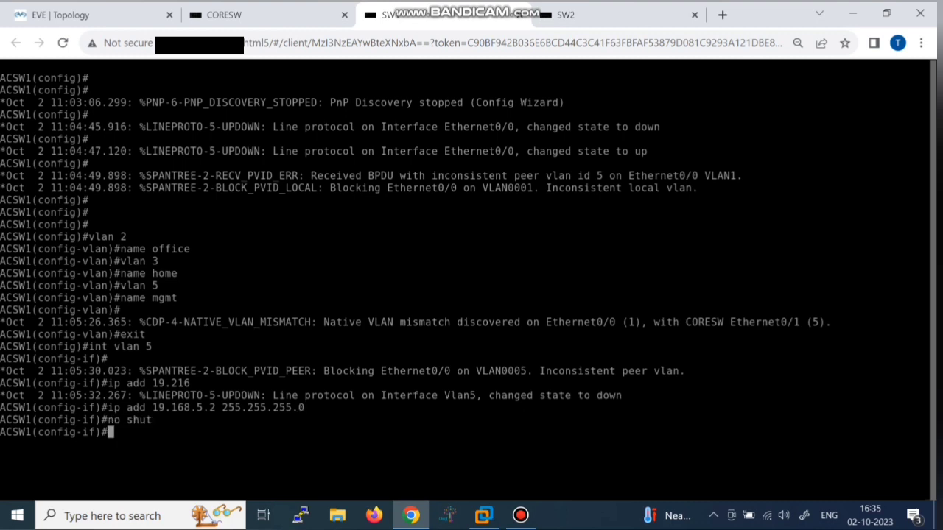
text(int e0/0)
key(Return)
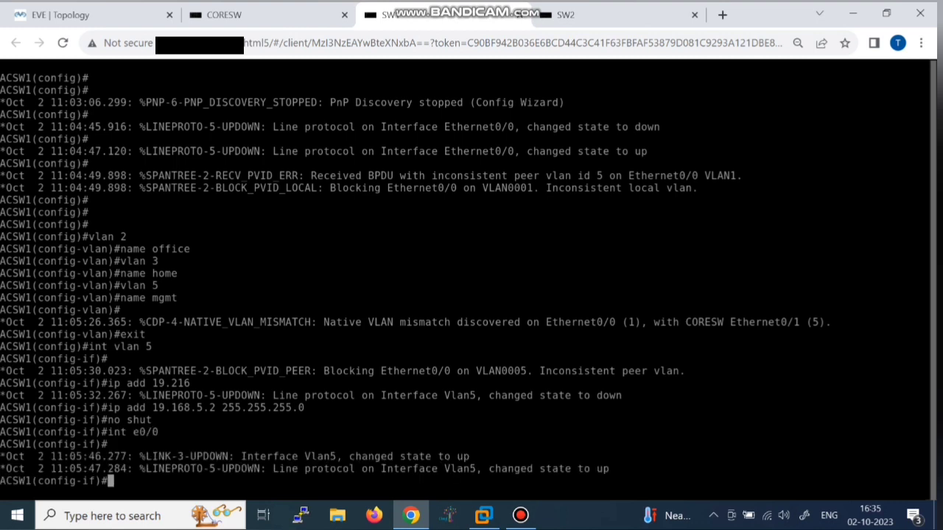
Step: Make ACSW1's Ethernet0/0 a trunk with dot1q encapsulation
text(sw tr)
key(Tab)
text(en)
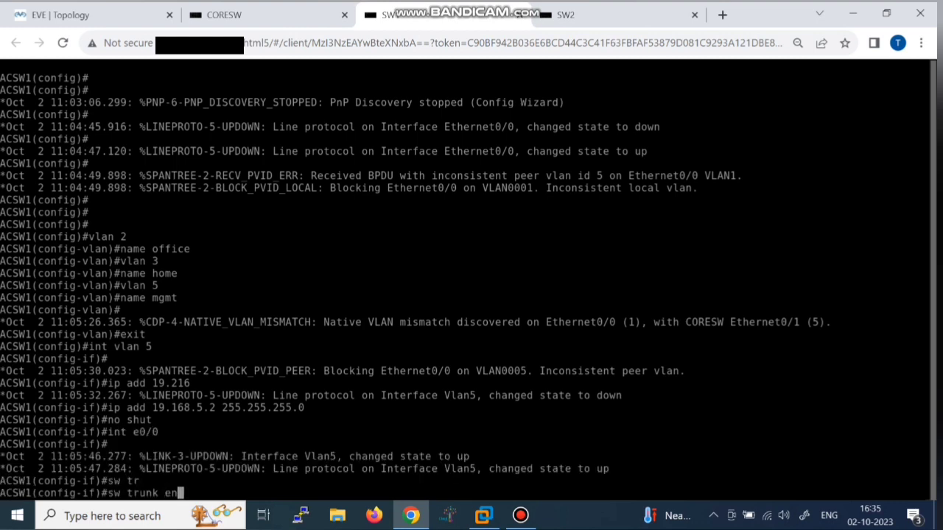
key(Tab)
text(do)
key(Tab)
key(Return)
text(sw mo tr)
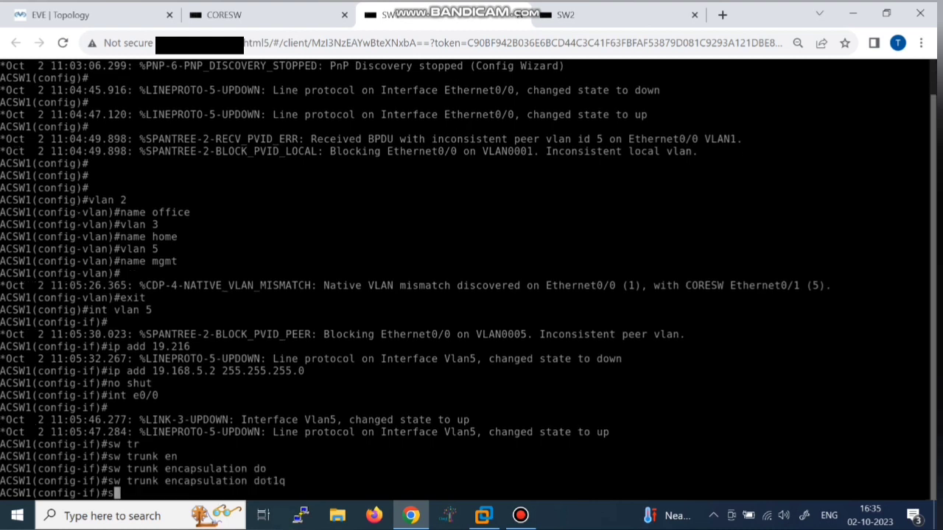
key(Tab)
key(Return)
Step: Set VLAN 5 as the trunk's native VLAN
text(sw )
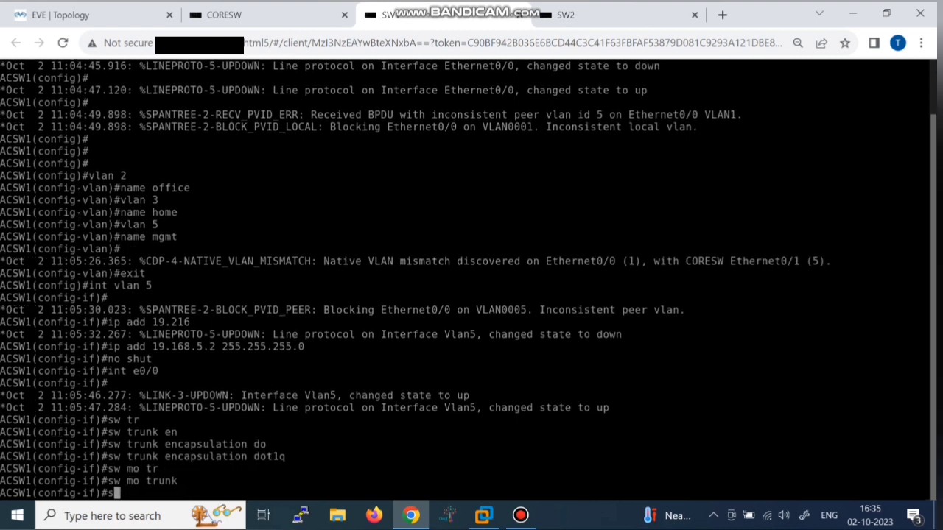
text(tr)
key(Tab)
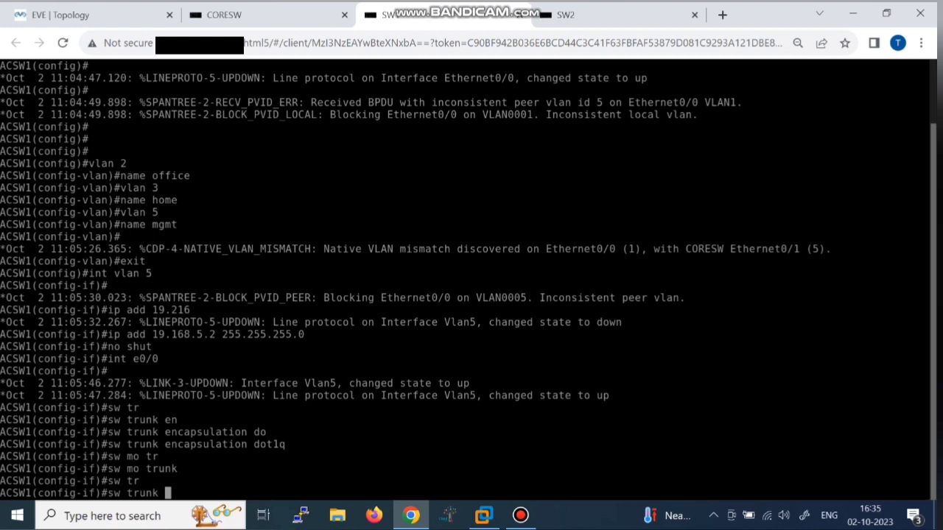
text(na)
key(Tab)
text(vlan 5)
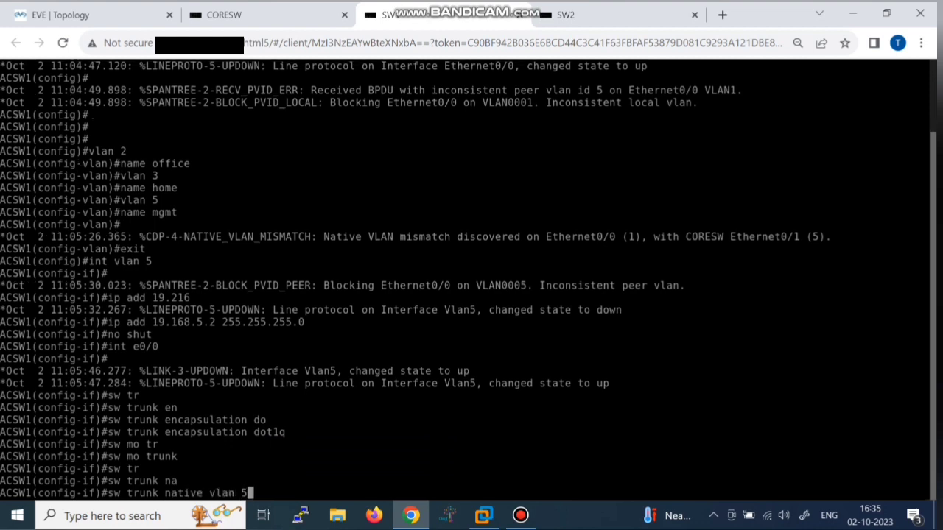
key(Return)
Step: Allow VLANs 2, 3 and 5 on the trunk and save ACSW1's configuration
text(sw tr)
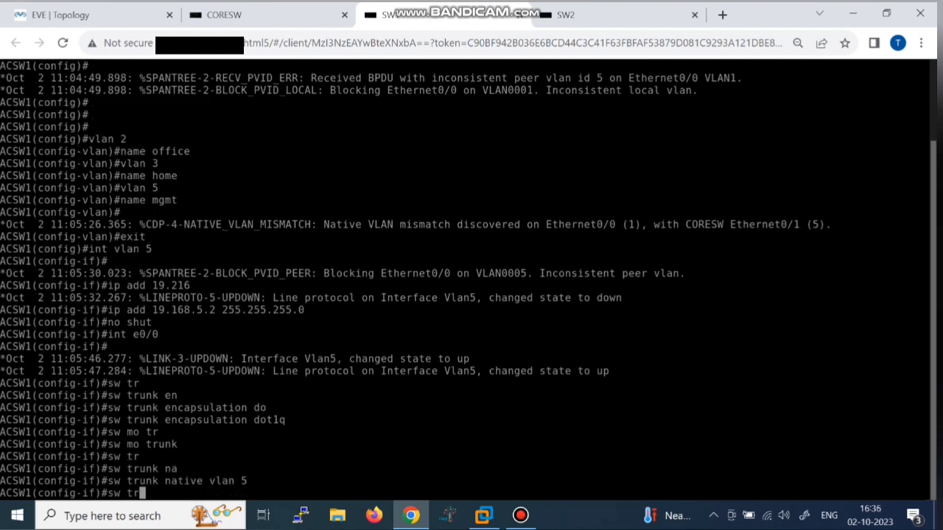
key(Tab)
text(all)
key(Tab)
text(2,3,5)
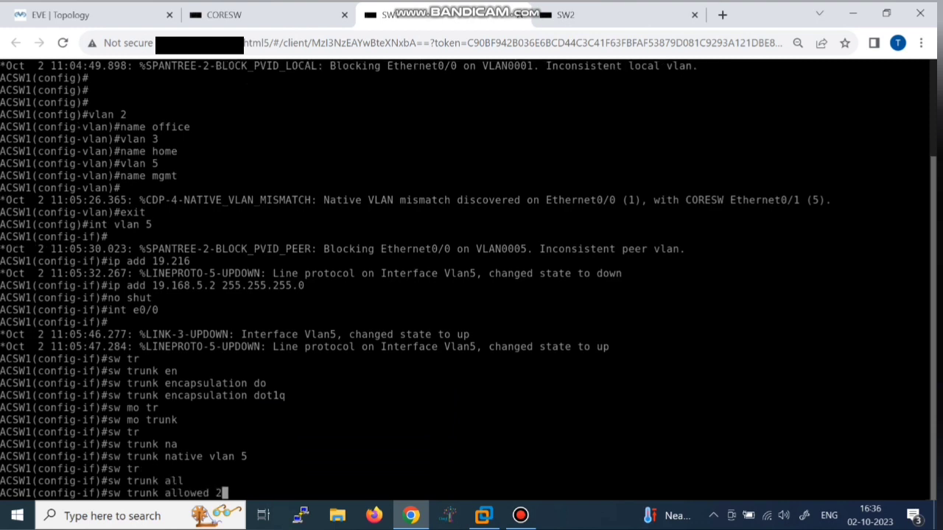
key(Return)
key(Return)
key(Return)
key(Return)
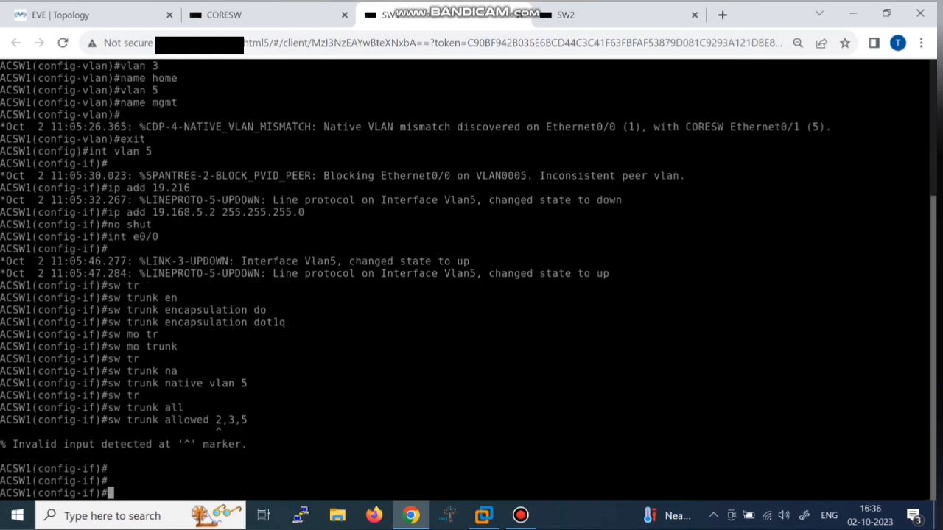
key(Up)
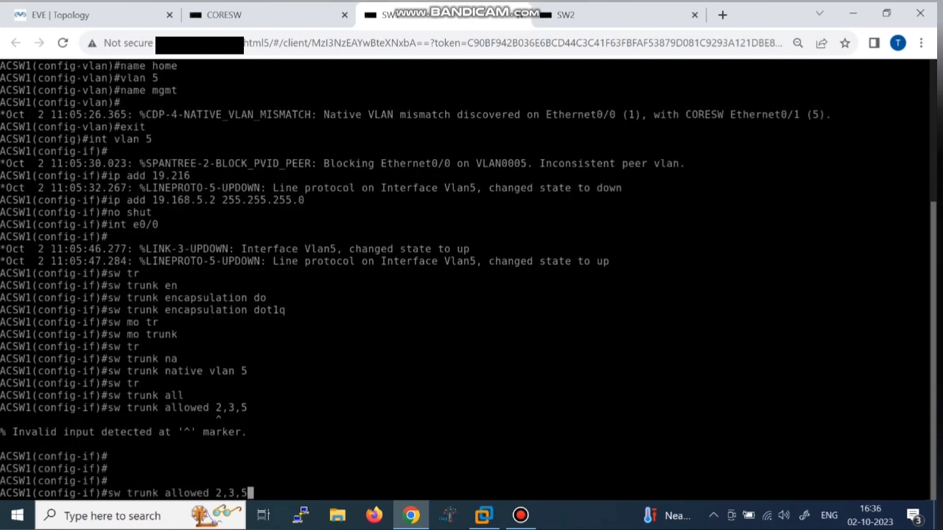
key(Left)
key(Left)
key(Left)
key(Left)
key(Left)
text(vlan)
key(Return)
key(Return)
key(Return)
text(do wr)
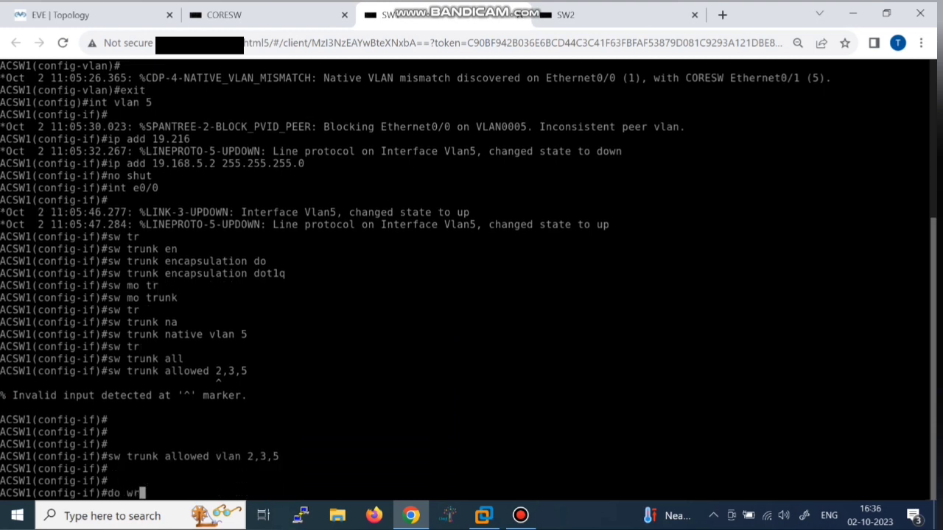
key(Return)
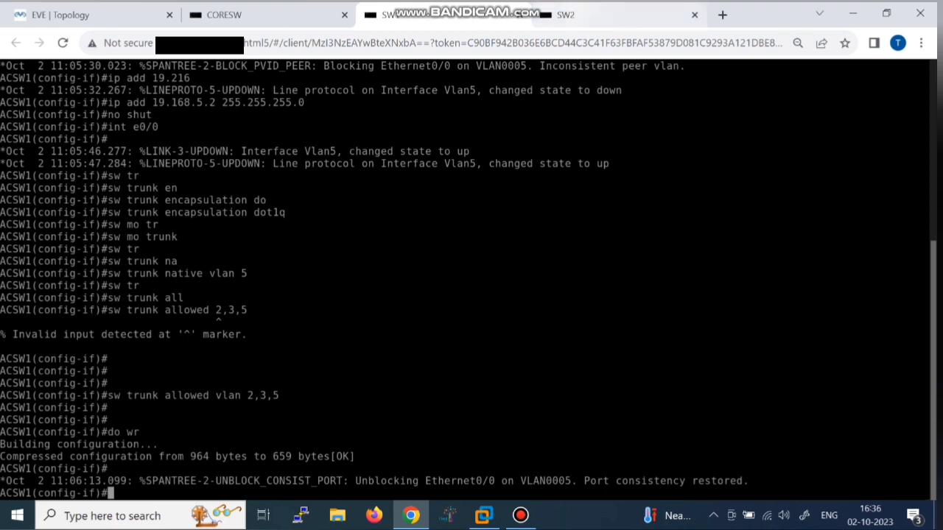
key(ctrl+Tab)
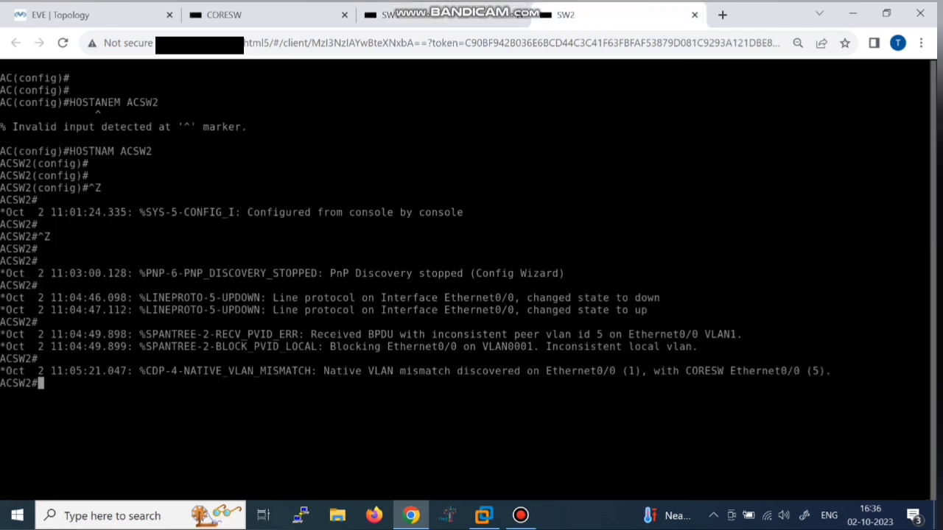
Step: Enter global configuration mode on ACSW2 and create VLAN 2
key(Return)
text(vlan 2)
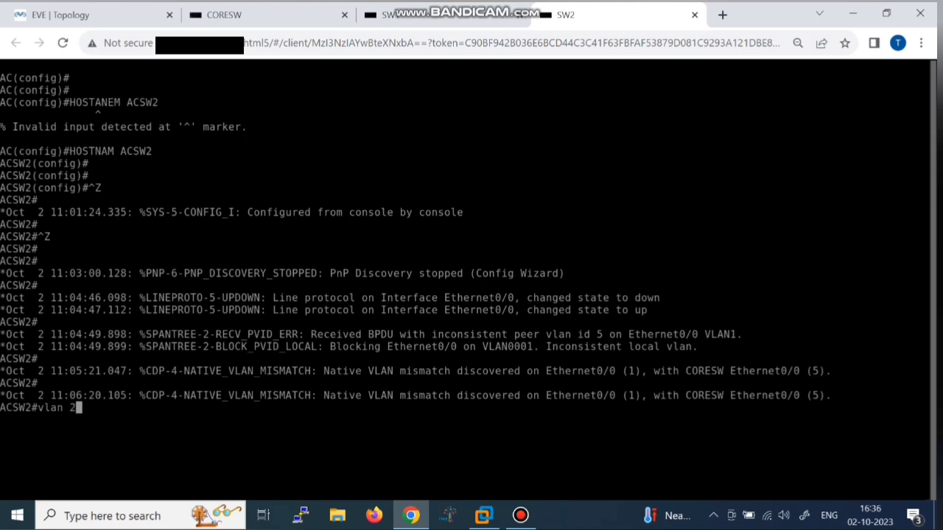
key(Return)
text(conf t)
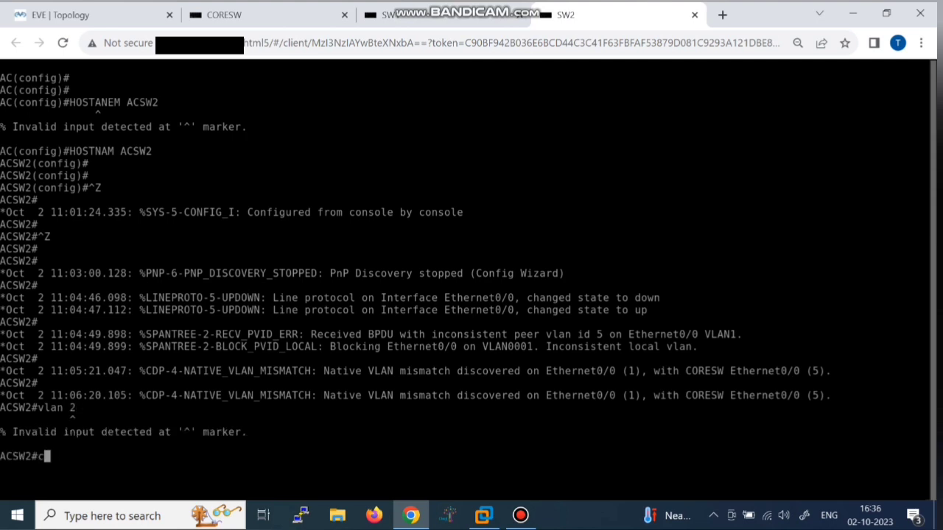
key(Return)
text(vlan 2)
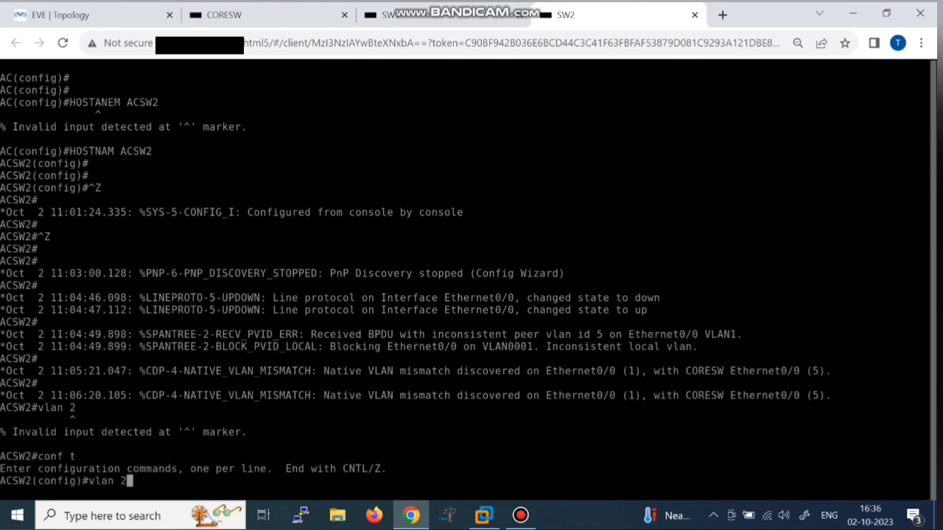
key(Return)
Step: Name VLAN 2 'office', correcting the misspelled name
text(name)
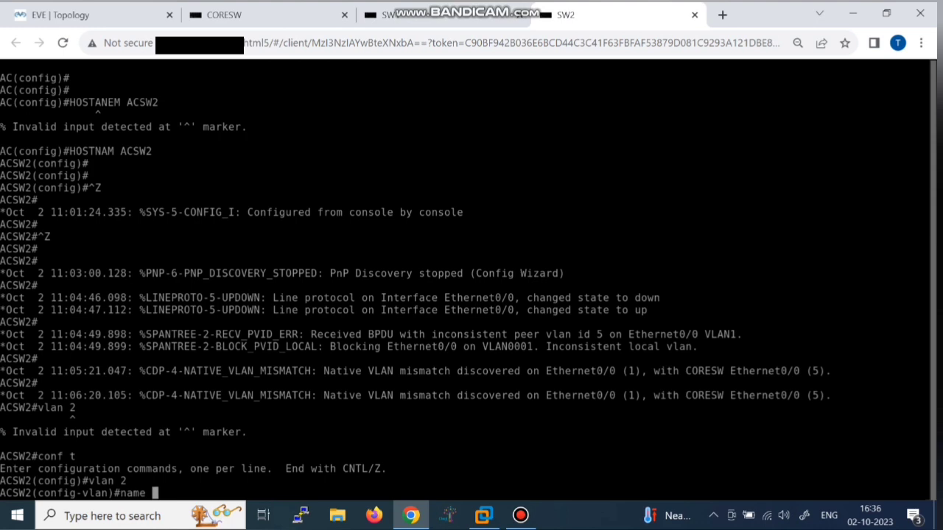
text( offcie)
key(Return)
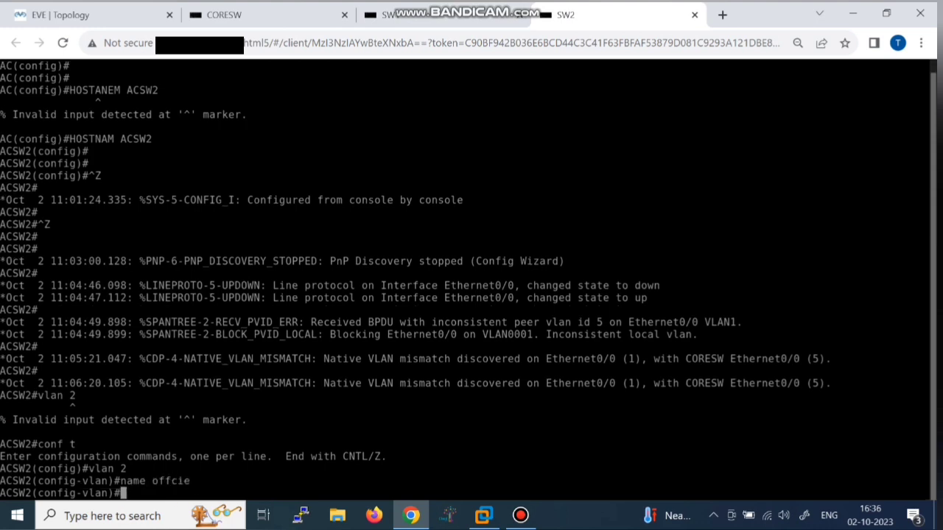
key(Up)
key(Left)
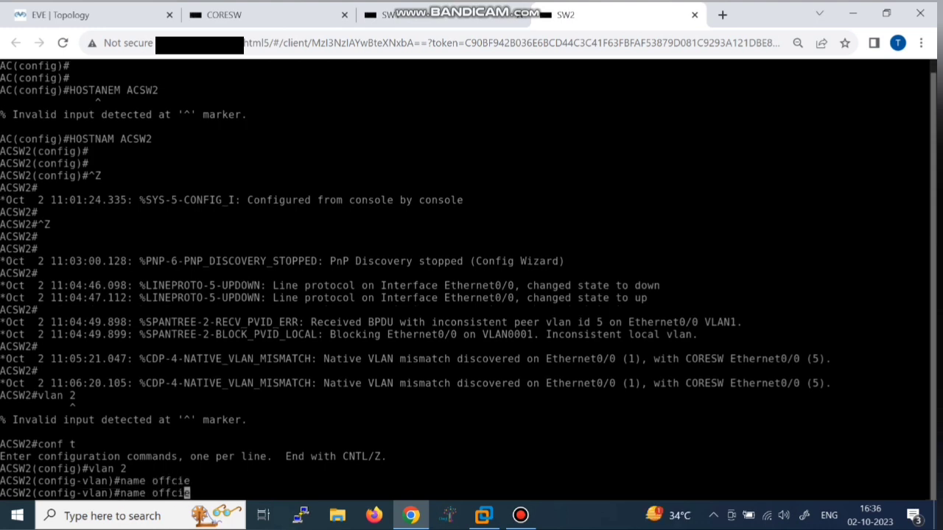
key(BackSpace)
key(BackSpace)
text(ic)
key(Return)
Step: Create VLAN 3 named home and VLAN 5 named mgmt, then exit VLAN configuration
text(3)
key(Return)
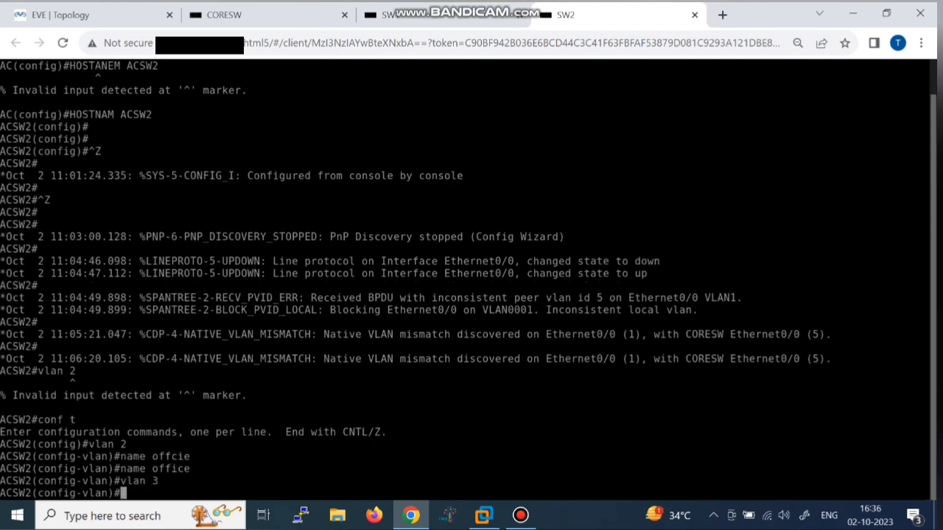
text(name home)
key(Return)
text(vlan 5)
key(Return)
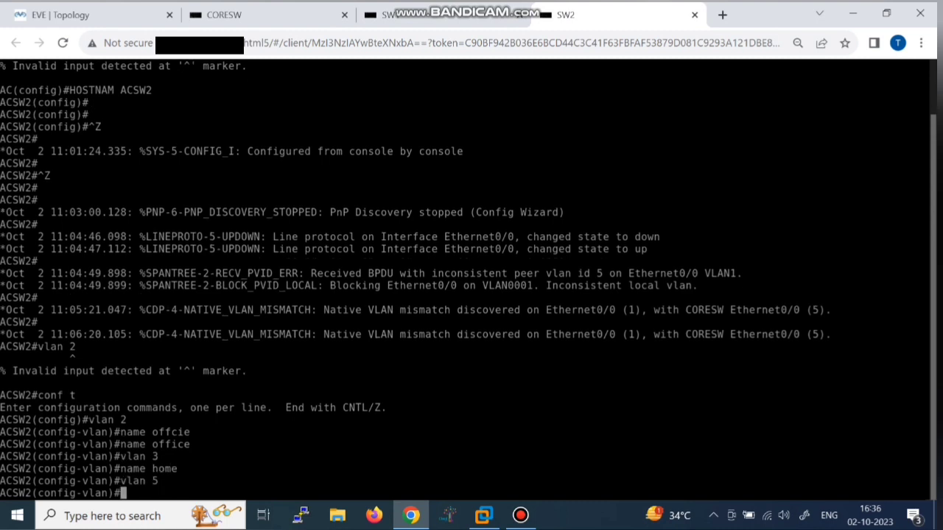
text(name mgmt)
key(Return)
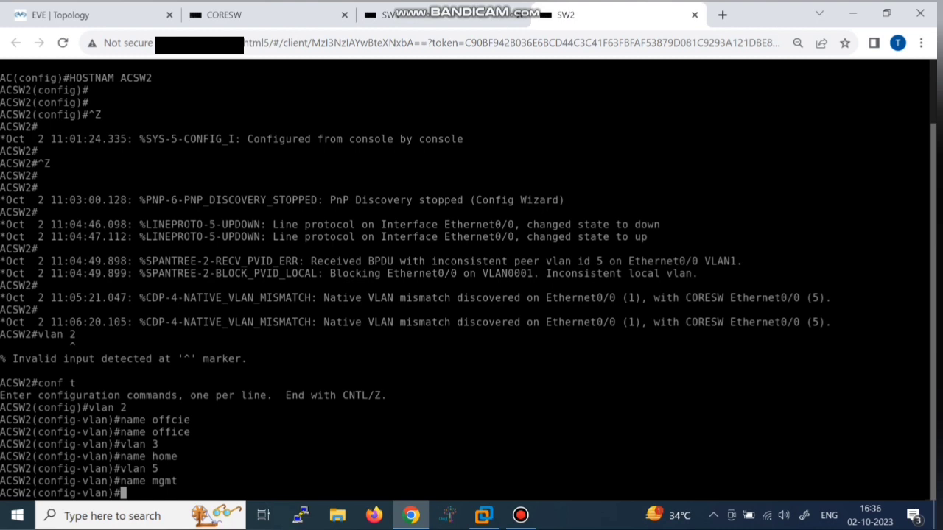
text(exit)
key(Return)
text(int vlan)
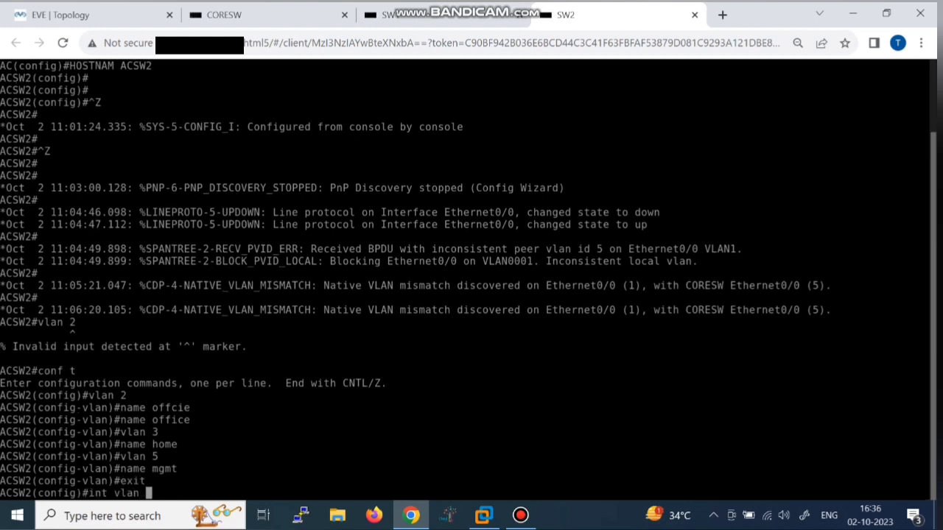
text( 5)
Step: Enable ACSW2's Vlan5 interface and assign it 192.168.5.3 255.255.255.0
key(Return)
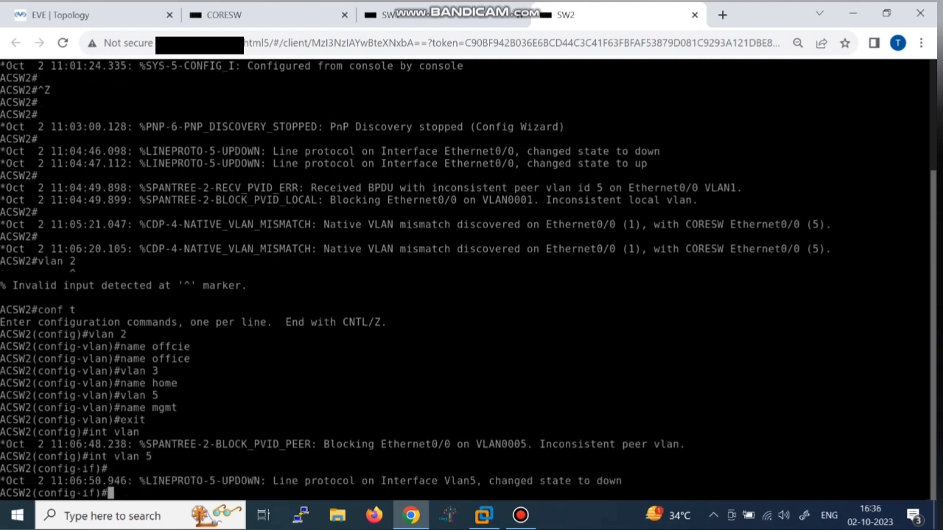
text(no shut)
key(Return)
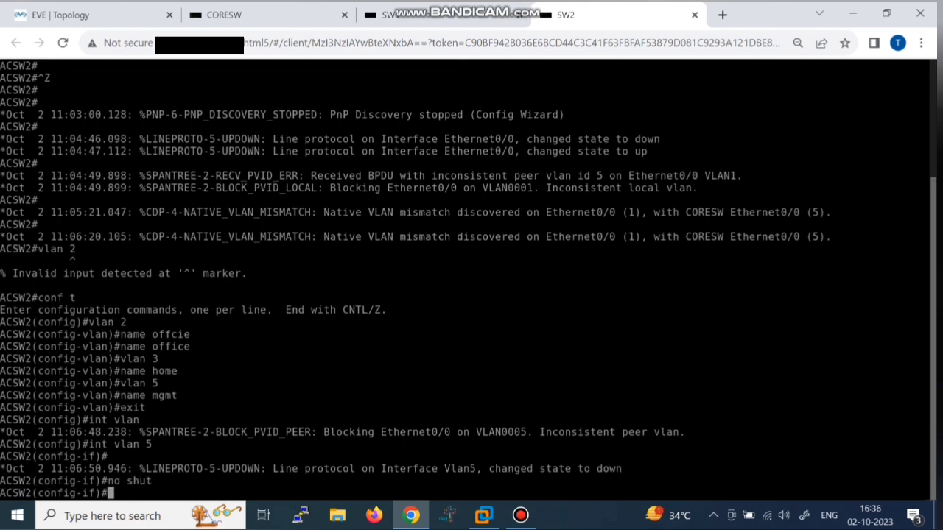
text(ip add 192.168.3.)
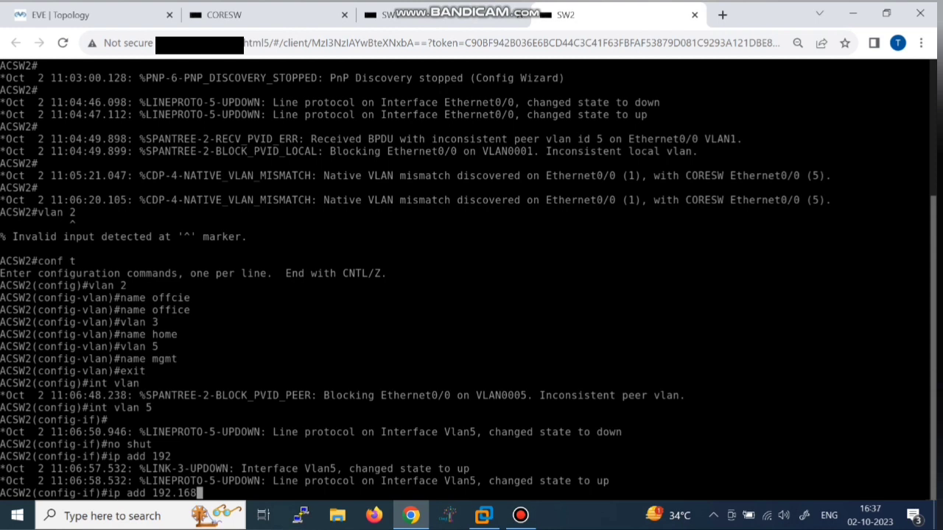
key(BackSpace)
key(BackSpace)
text(5.3 255.255.255.0)
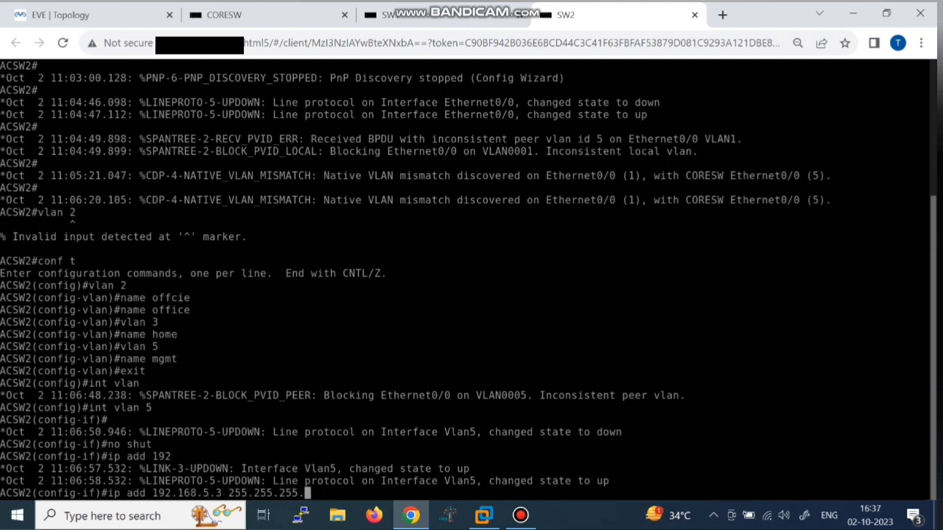
key(Return)
key(Return)
key(Return)
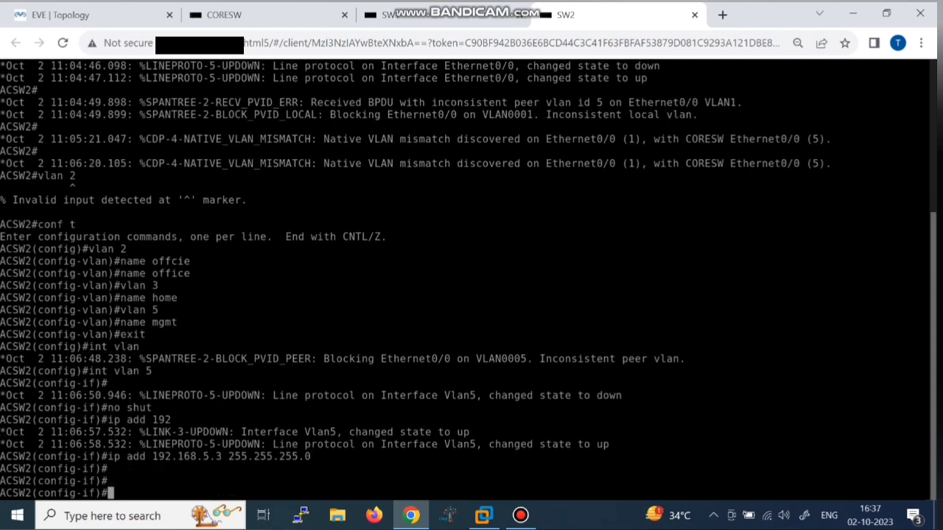
text(exit)
key(Return)
key(Return)
Step: Make ACSW2's Ethernet0/0 a trunk with dot1q encapsulation
text(int)
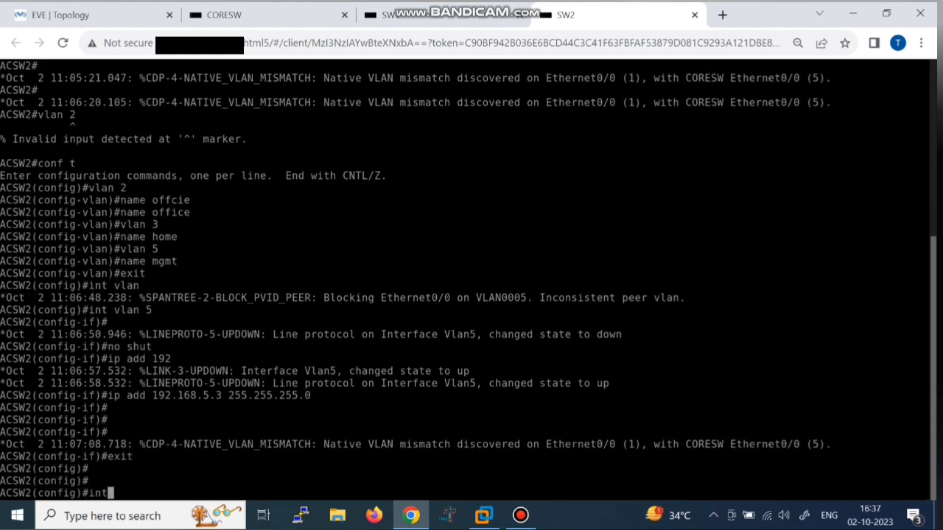
text( e0/0)
key(Return)
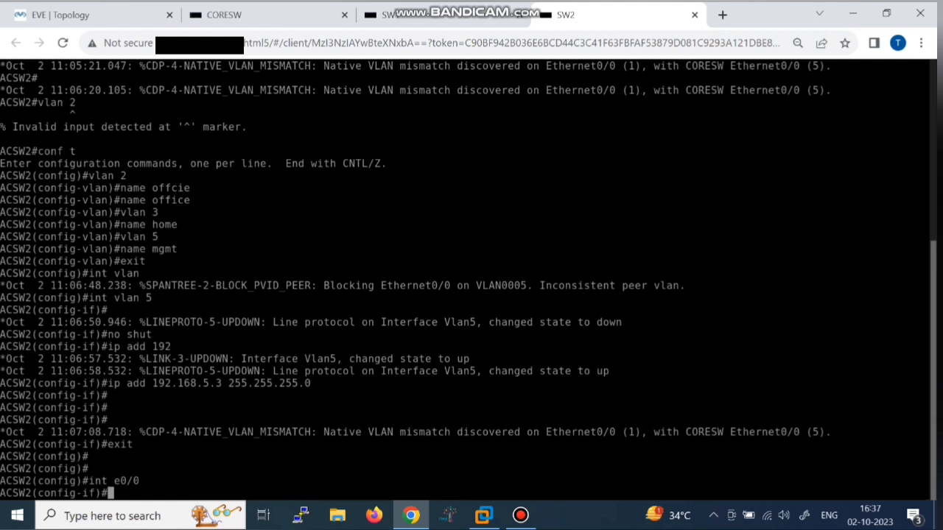
text(sw tr)
key(Tab)
text(e)
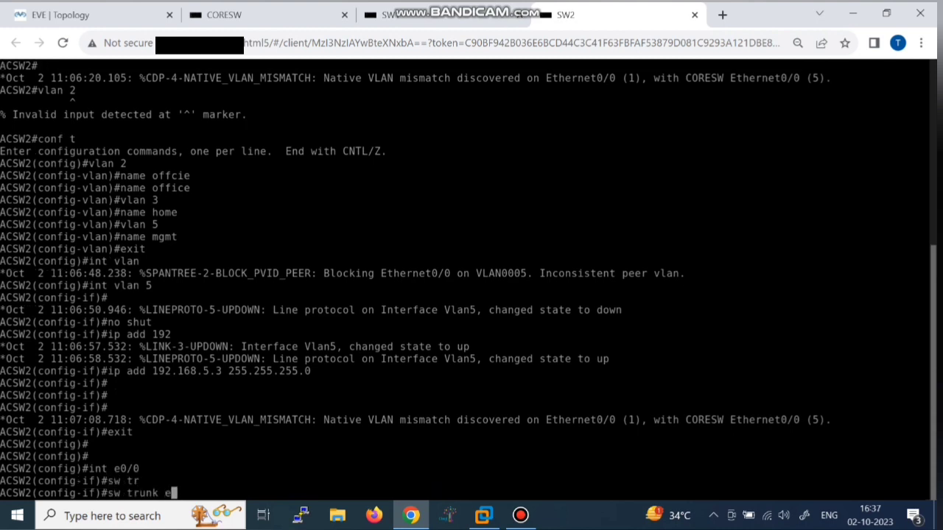
text(n)
key(Tab)
text(do)
key(Tab)
key(Return)
text(sw)
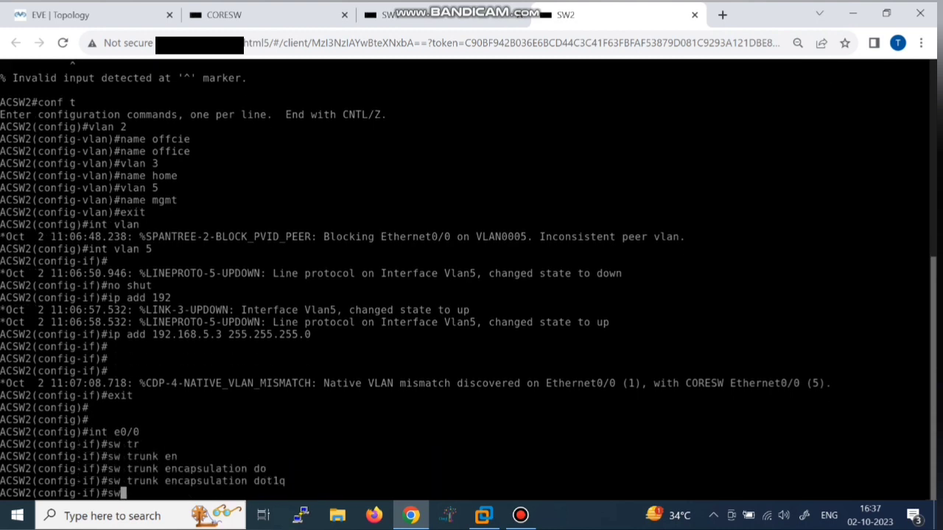
text( mo tr)
key(Tab)
key(Return)
Step: Set the trunk's native VLAN to 5 and allow only VLANs 2, 3 and 5
text(s)
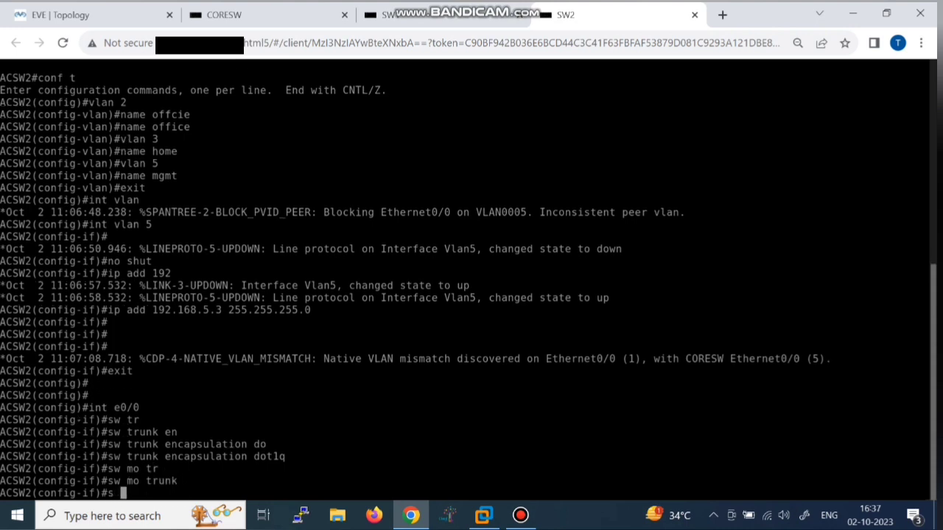
text(w tr)
key(Tab)
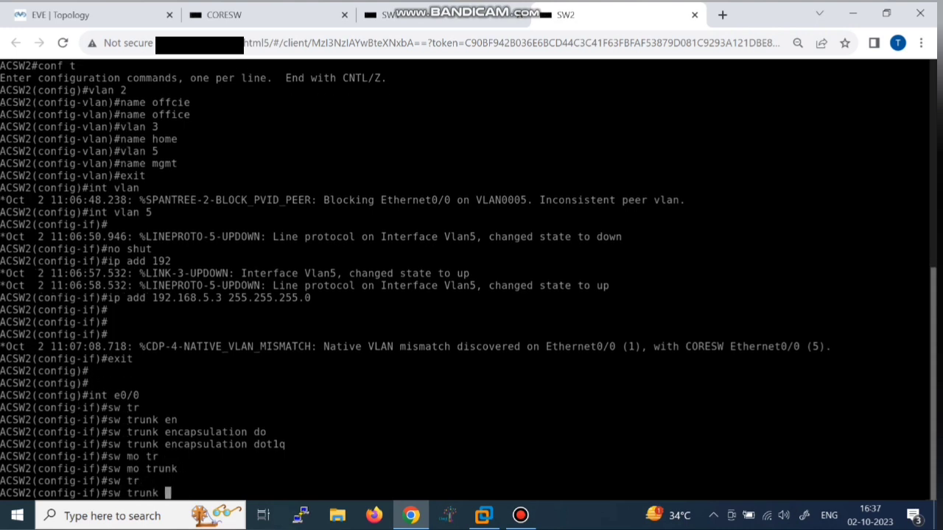
text(na)
key(Tab)
text(vlan 5)
key(Return)
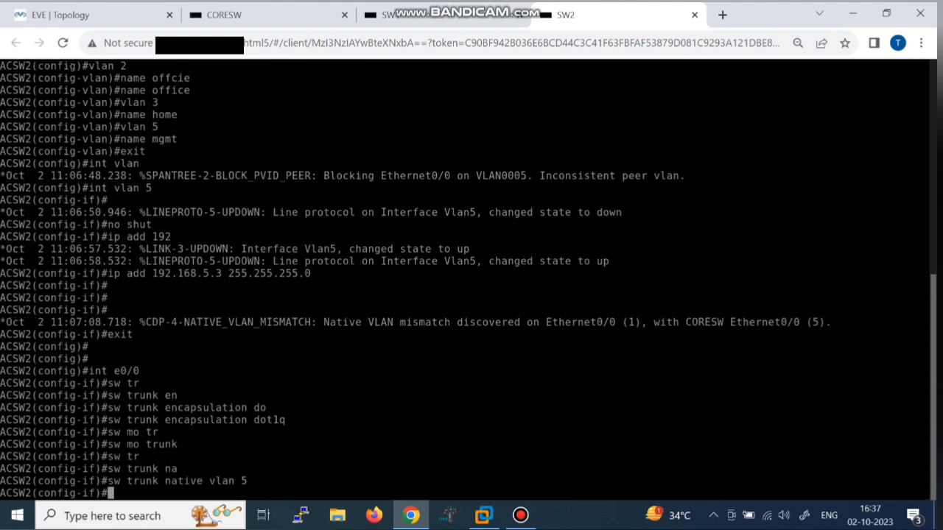
text(sw tr)
key(Tab)
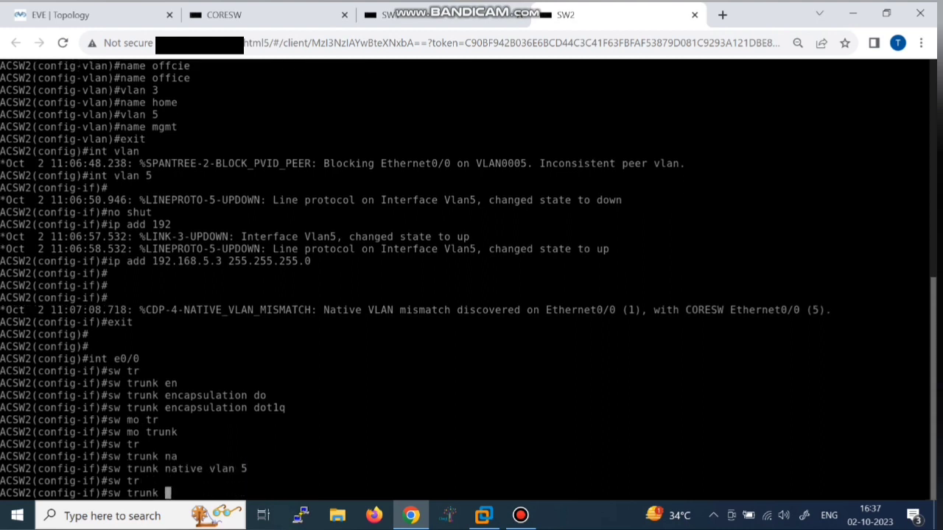
text(all)
key(Tab)
text(vla)
key(Tab)
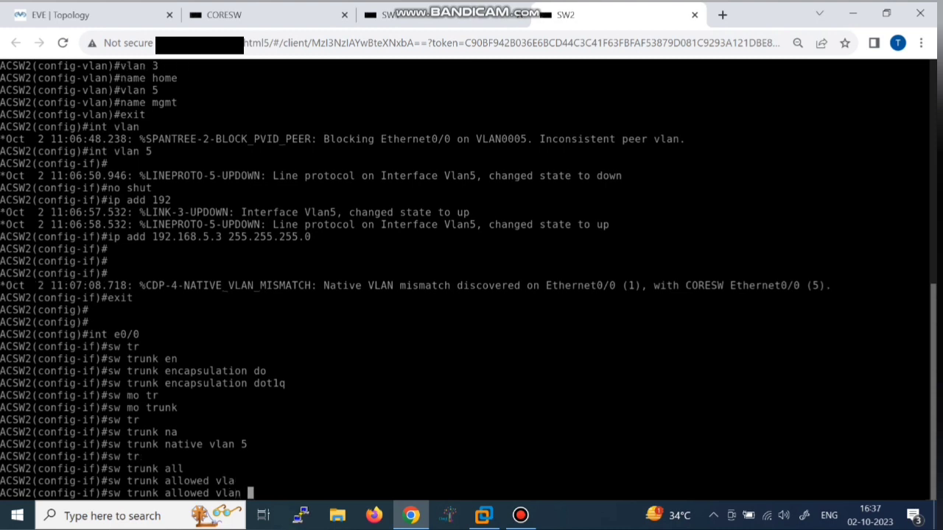
text(2,3,5)
key(Return)
key(Return)
key(Return)
Step: Save the ACSW2 configuration with do wr and switch to the CORESW console
text(do wr)
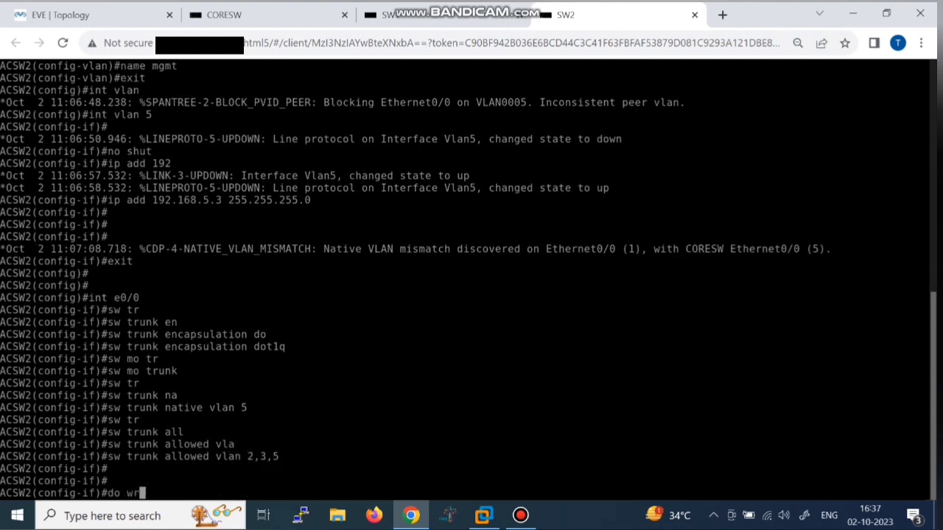
key(Return)
key(Return)
key(Return)
key(Return)
key(Return)
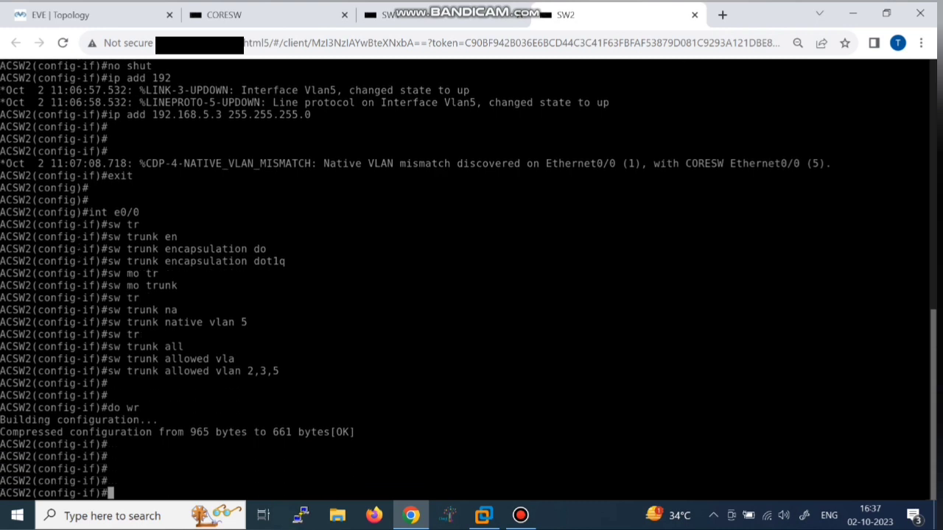
text(exit)
key(Return)
key(Return)
key(Return)
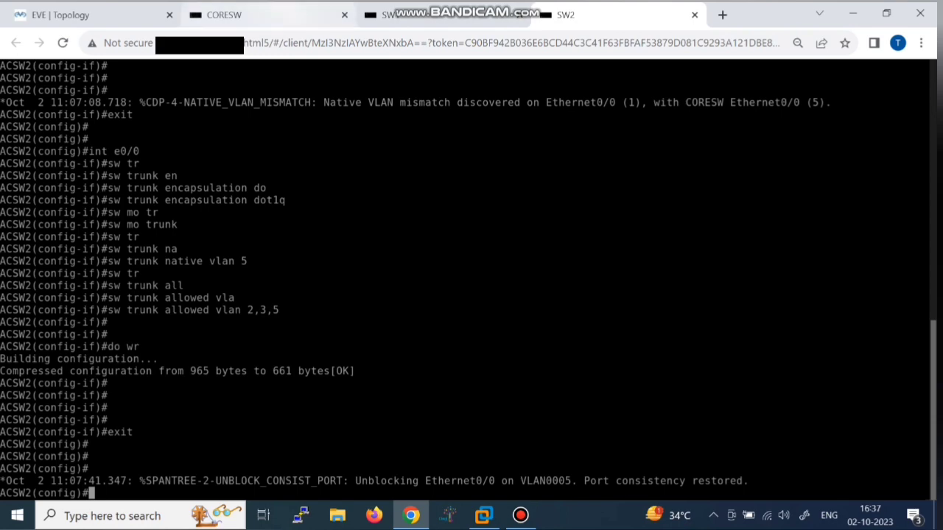
click(243, 15)
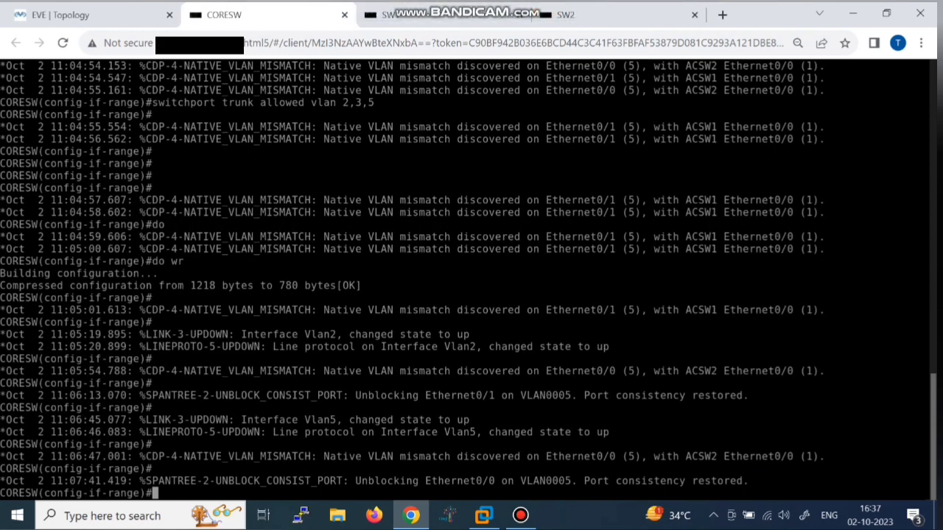
Step: Leave interface range configuration on CORESW to return to global configuration
drag(763, 481, 368, 469)
key(Return)
key(Return)
key(Return)
key(Return)
key(Return)
text(exit)
key(Return)
key(Return)
key(Return)
key(Return)
key(Return)
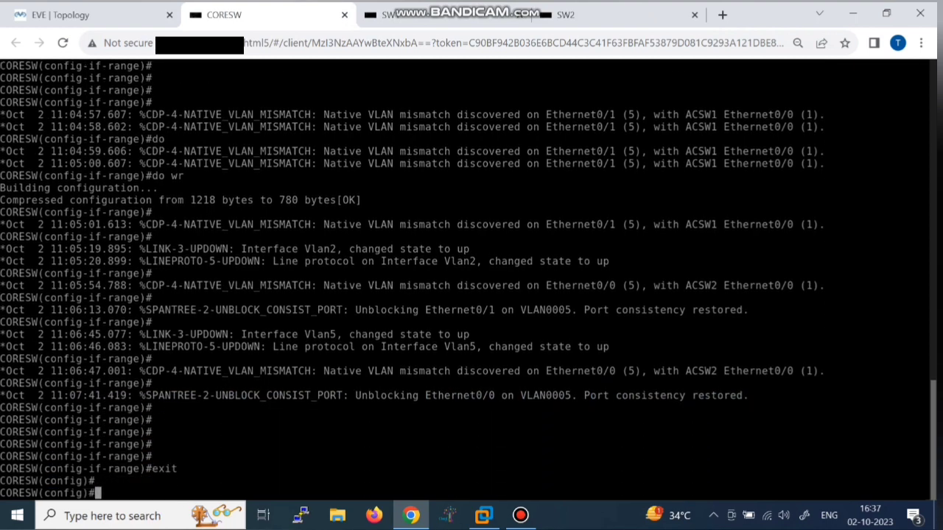
text(int)
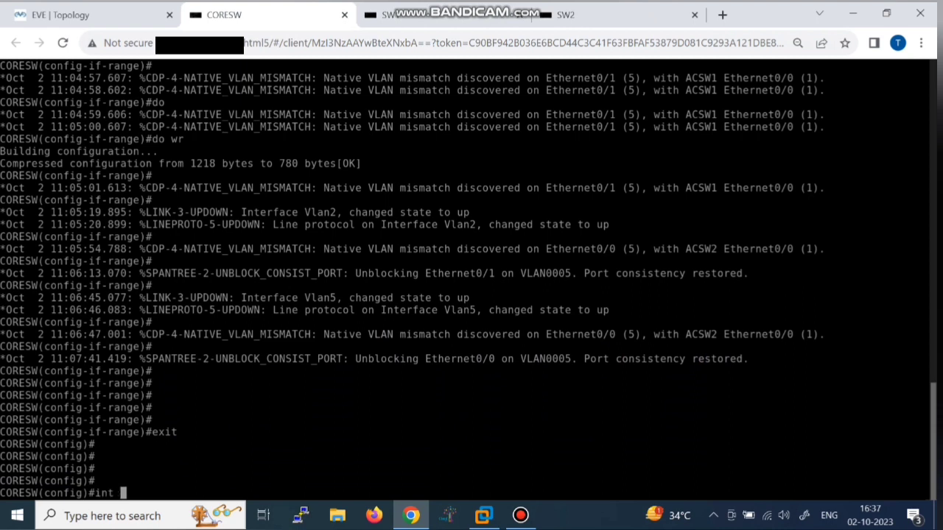
key(BackSpace)
key(BackSpace)
key(BackSpace)
key(BackSpace)
Step: Start a DHCP pool on CORESW, correcting the rejected name to vlan2
text(ip dh)
key(Tab)
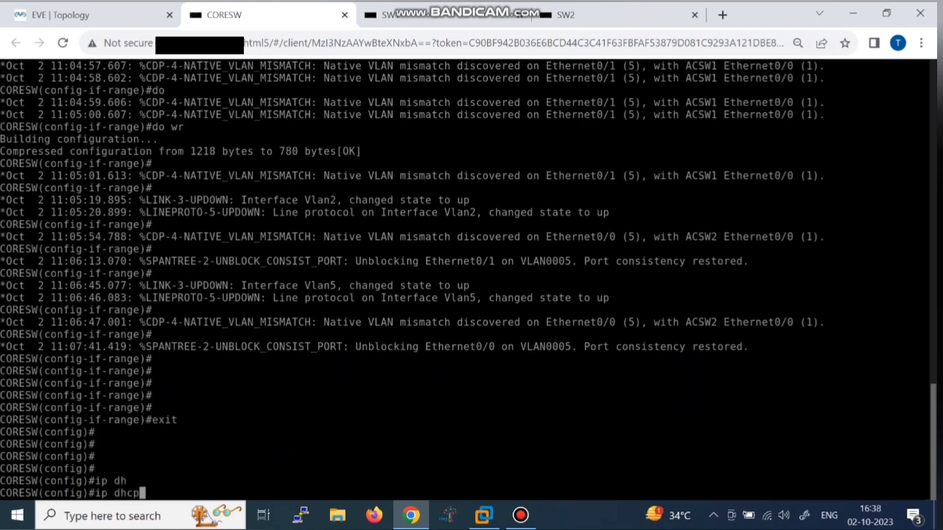
text(poo)
key(Tab)
text(vlan )
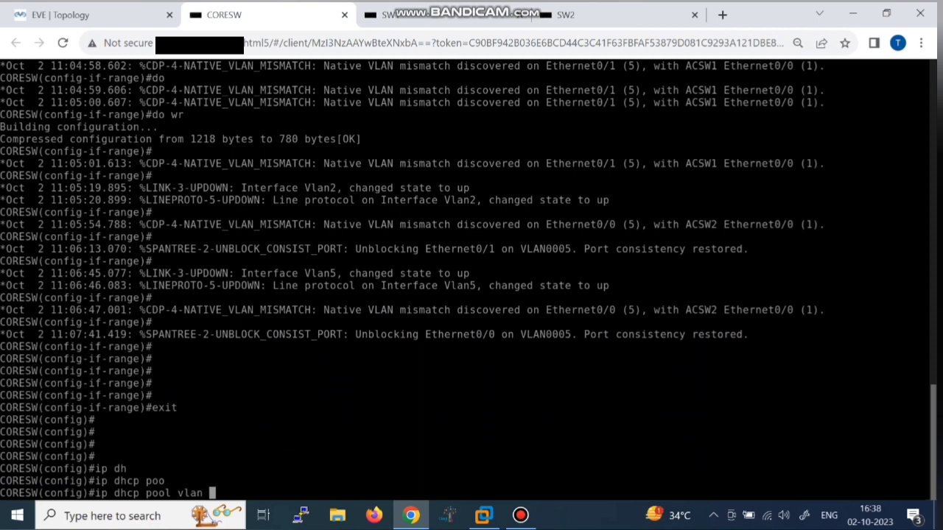
text(2)
key(Return)
key(Up)
key(BackSpace)
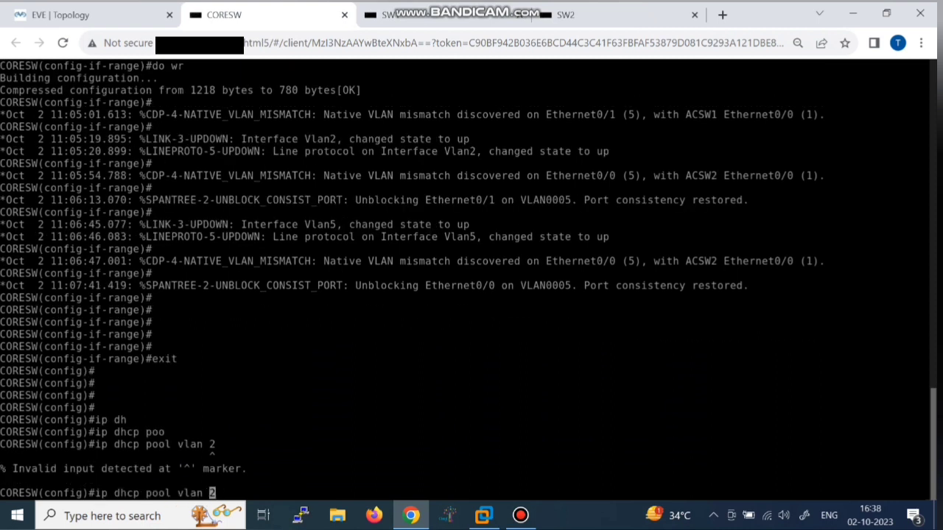
key(BackSpace)
text(2)
key(Return)
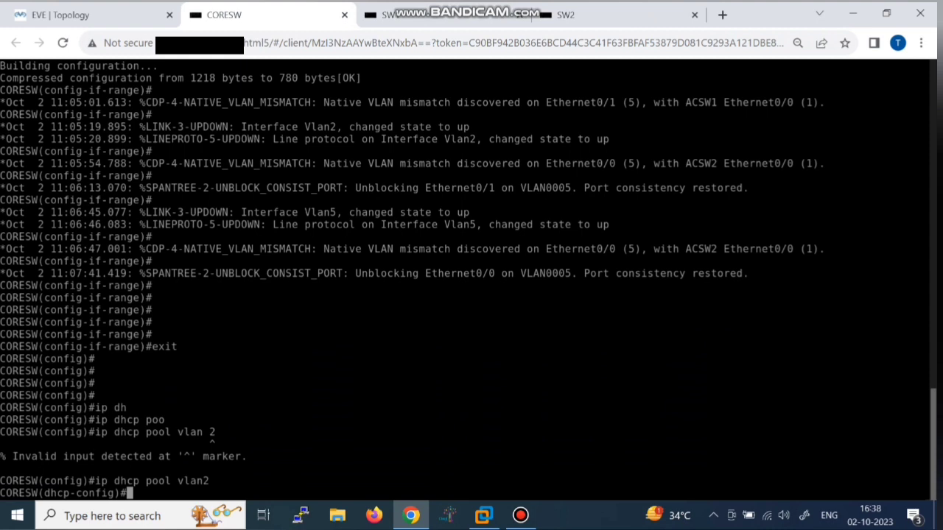
Step: Rework the pool command until DHCP pool 2 is created
key(Up)
key(BackSpace)
key(BackSpace)
key(BackSpace)
key(BackSpace)
key(BackSpace)
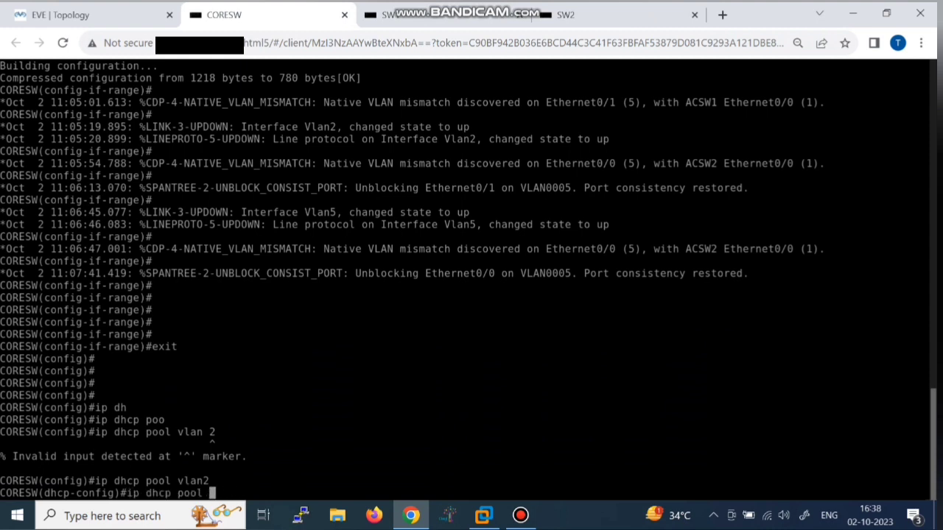
text(?)
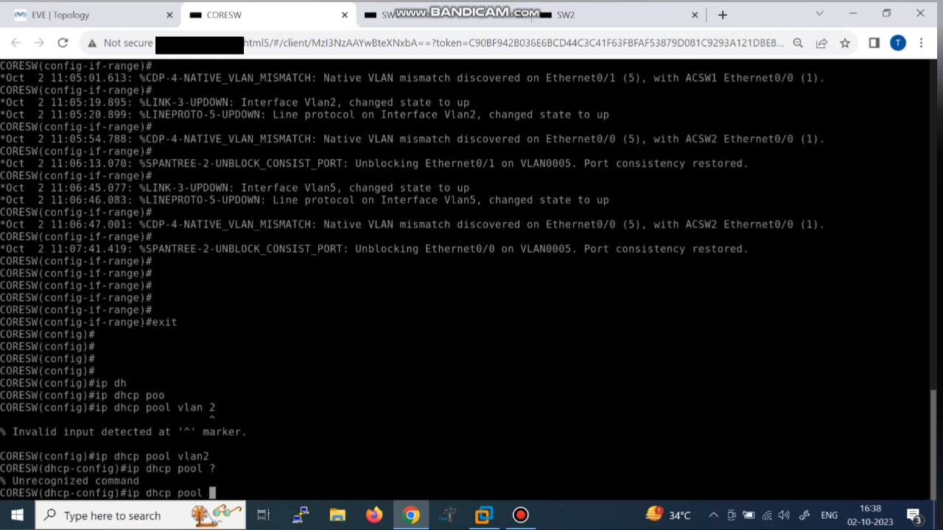
key(BackSpace)
text(2)
key(Return)
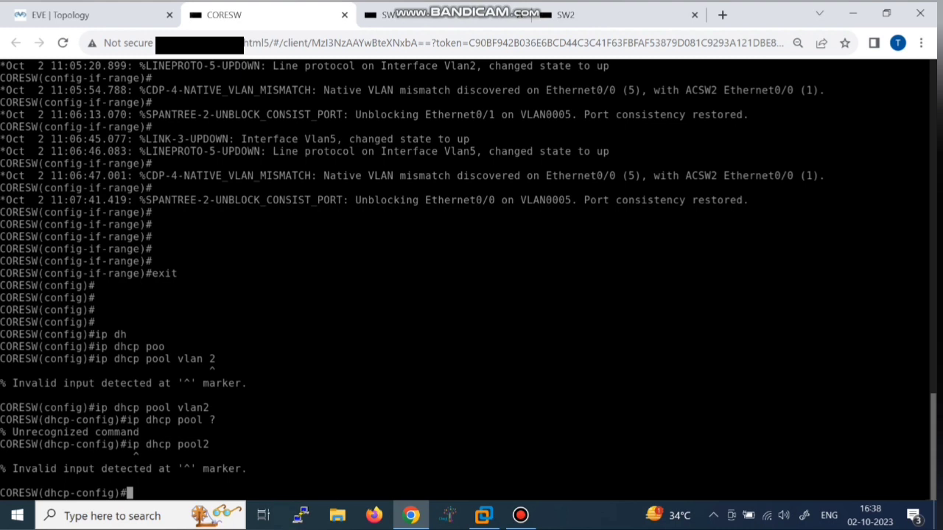
text(exit)
key(Return)
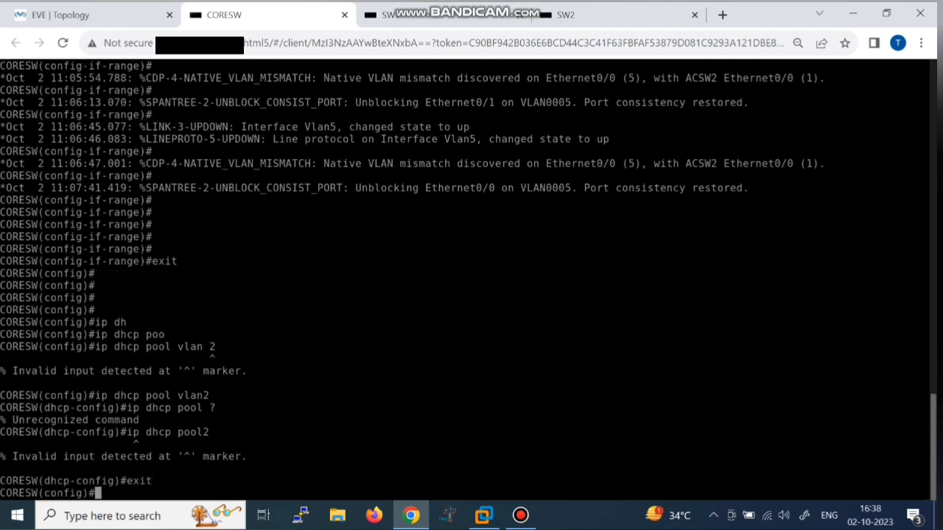
key(Up)
key(Up)
key(Return)
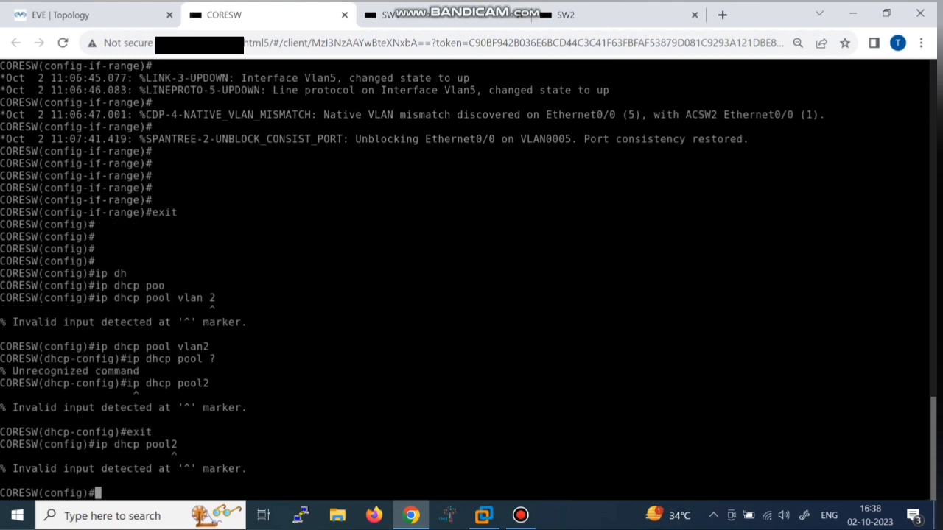
key(Up)
key(BackSpace)
text(2)
key(Return)
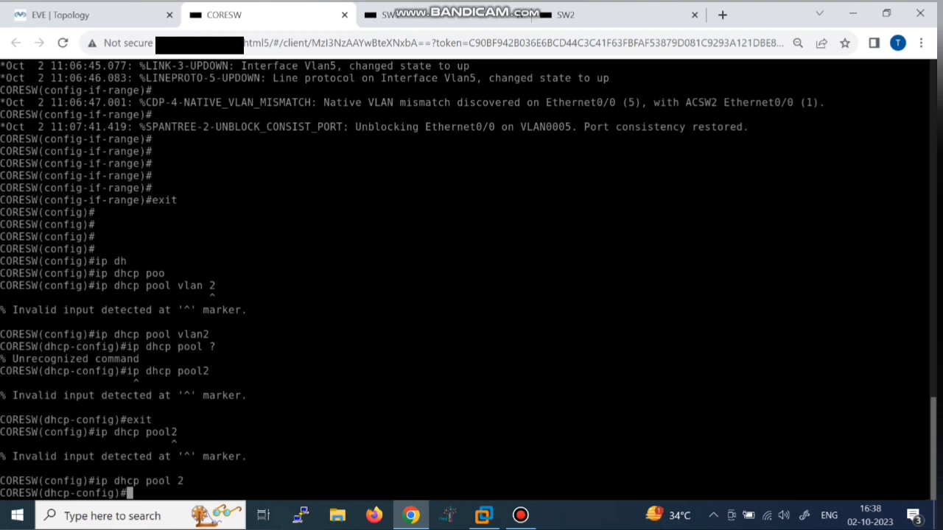
Step: Give pool 2 network 192.168.2.0 255.255.255.0 and default router 192.168.2.1, then exit
text(network 192.168)
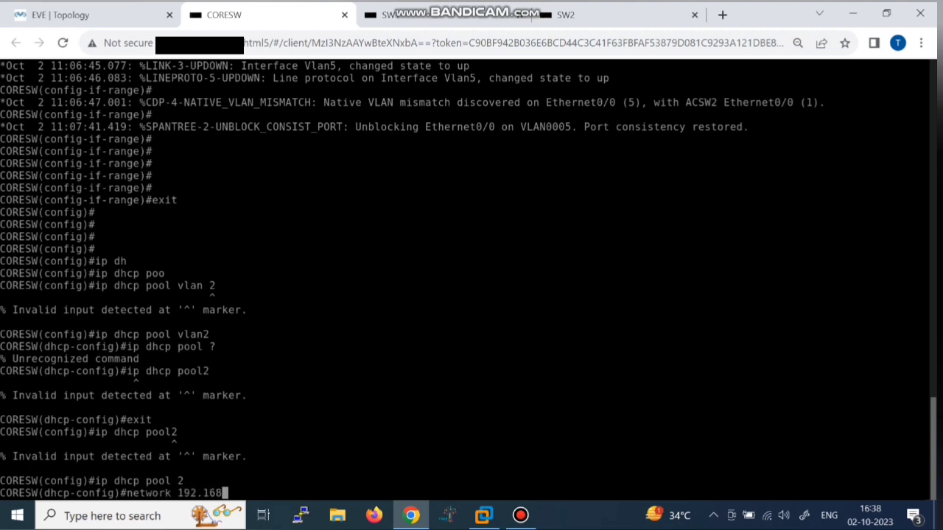
text(.2.0 255.25)
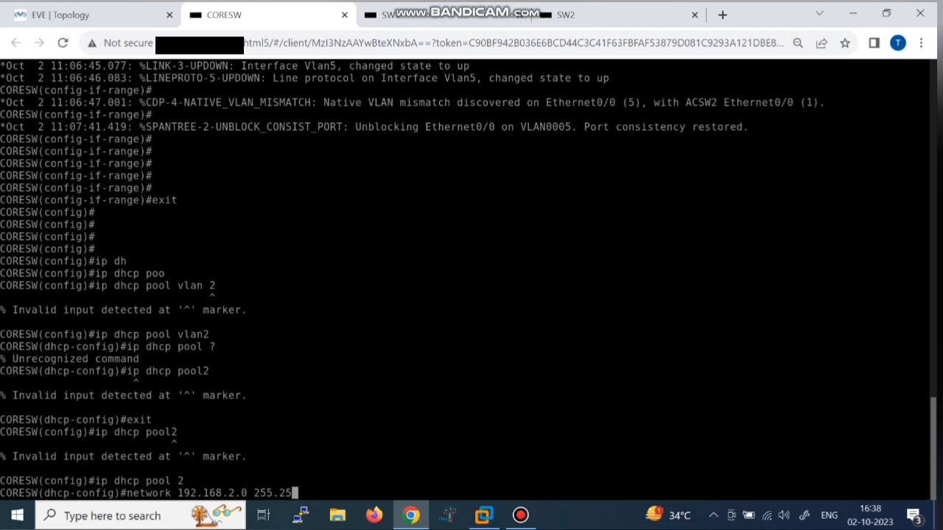
text(5.255.0)
key(Return)
text(de)
key(Tab)
text(1)
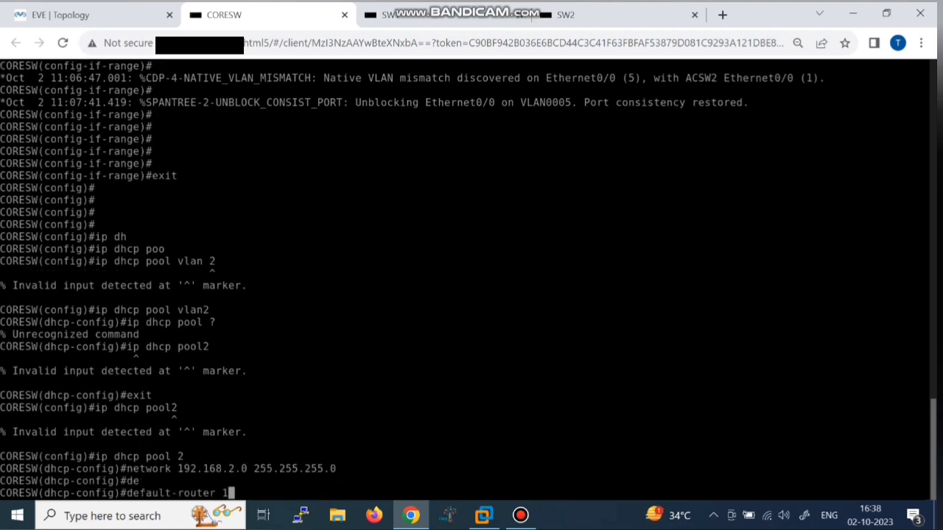
text(92.168.2.1)
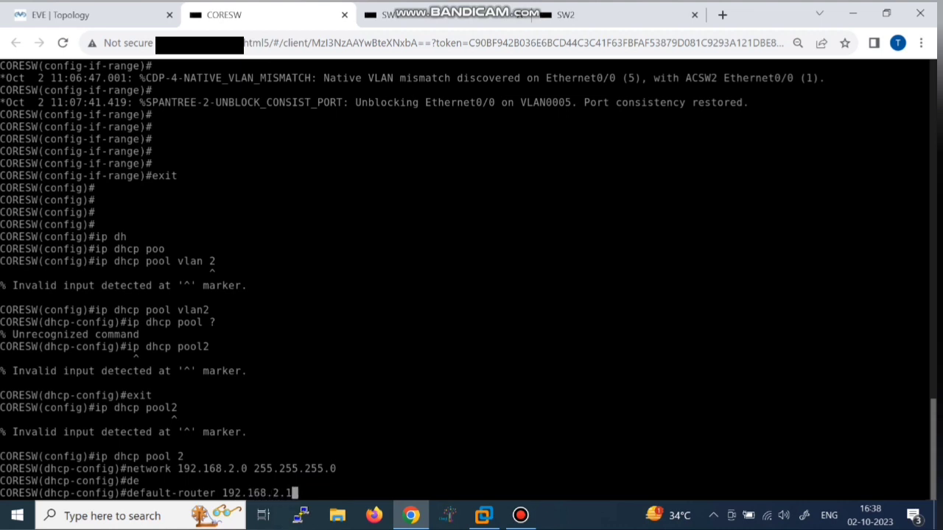
key(Return)
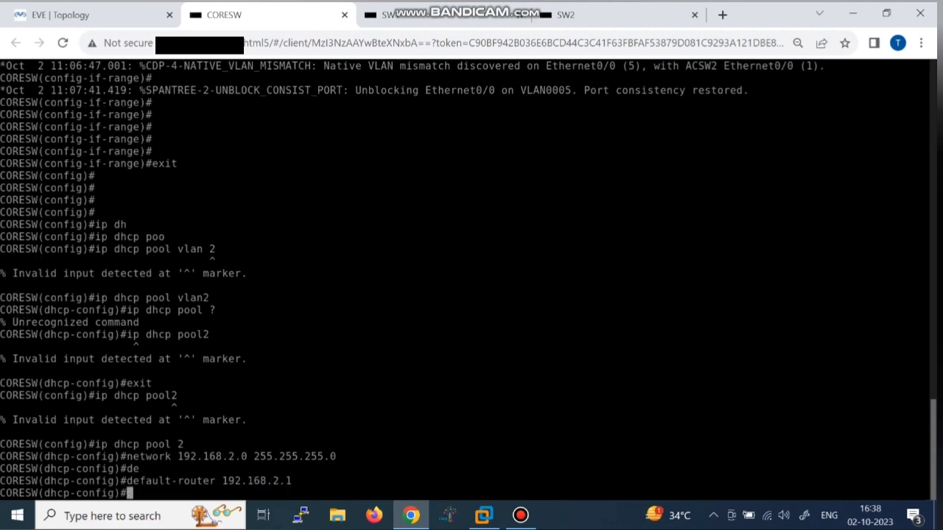
text(exit)
key(Return)
key(Return)
key(Return)
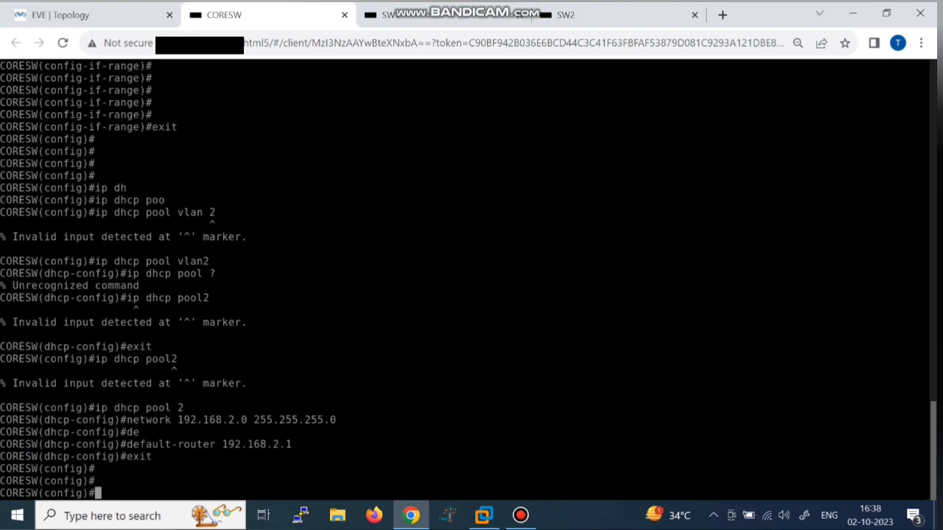
Step: Create DHCP pool 3 on CORESW
text(ip dh)
key(Tab)
text(ppo)
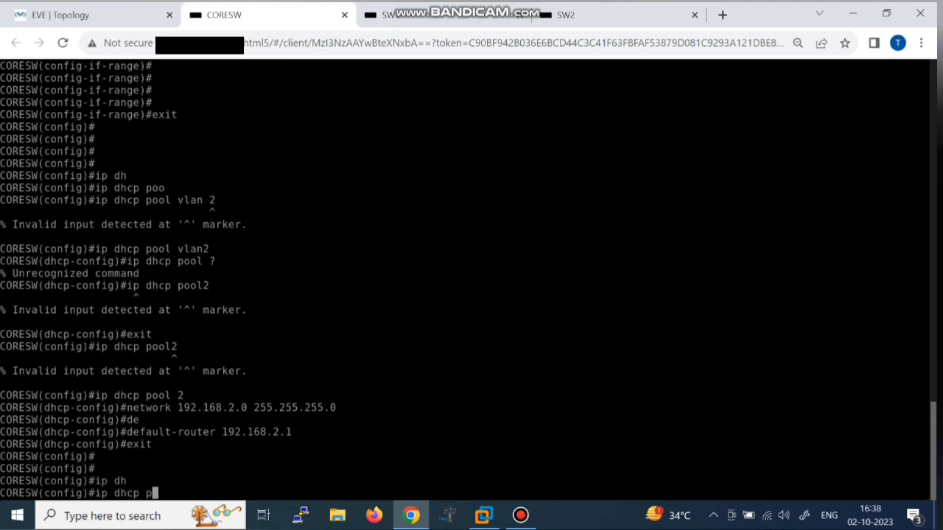
key(Tab)
key(BackSpace)
key(BackSpace)
text(o)
key(Tab)
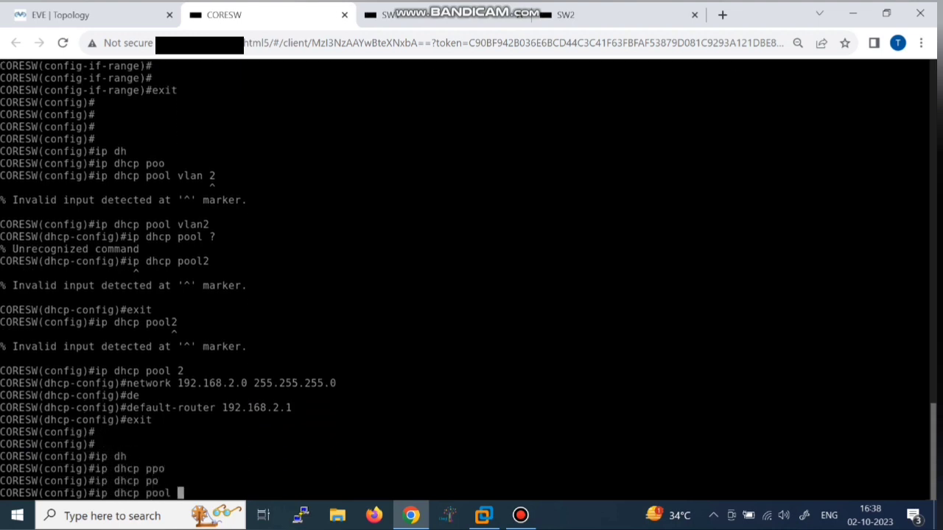
text(3)
key(Return)
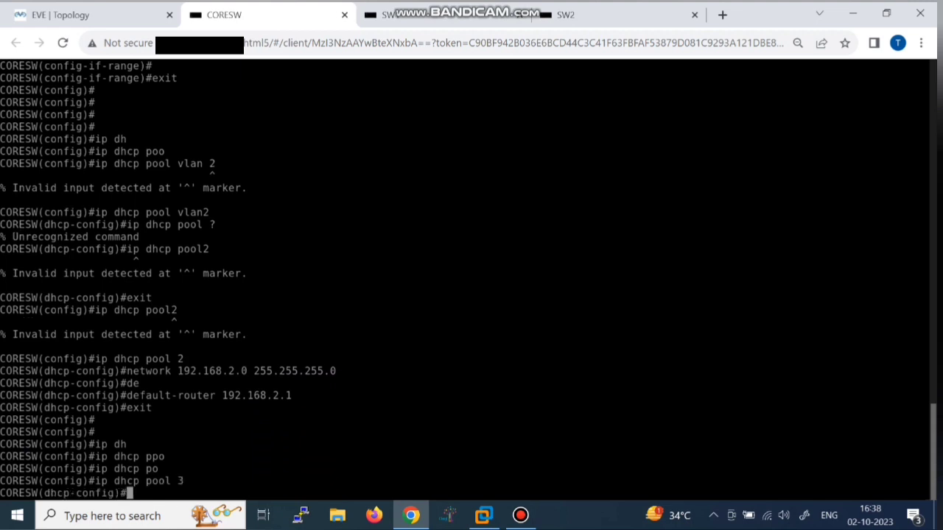
Step: Set pool 3's network to 192.168.3.0 255.255.255.0, fixing the mistyped address
text(net)
key(Tab)
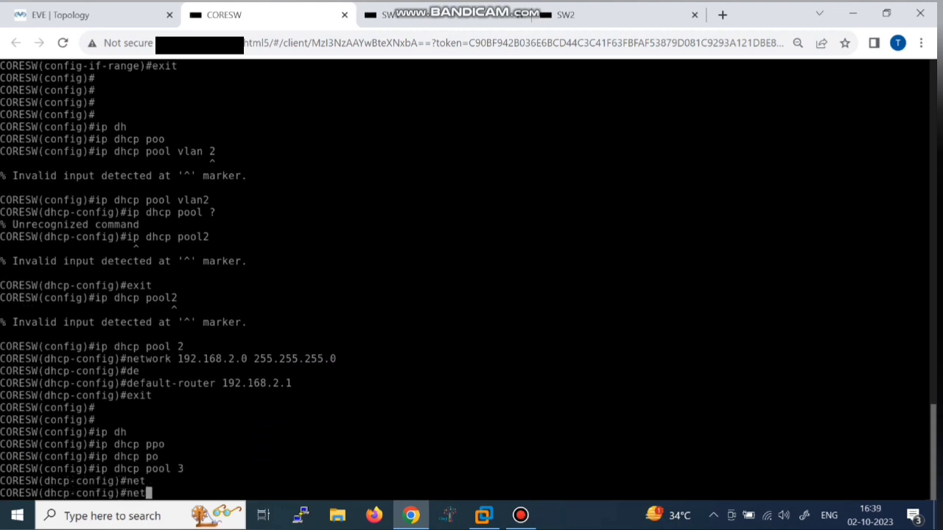
text(w)
key(Tab)
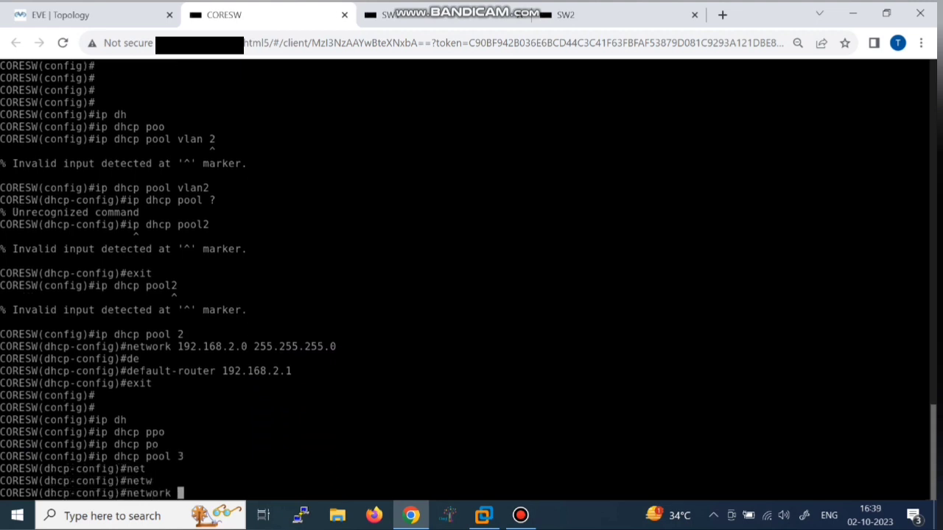
text(192.168.3.1 255.2)
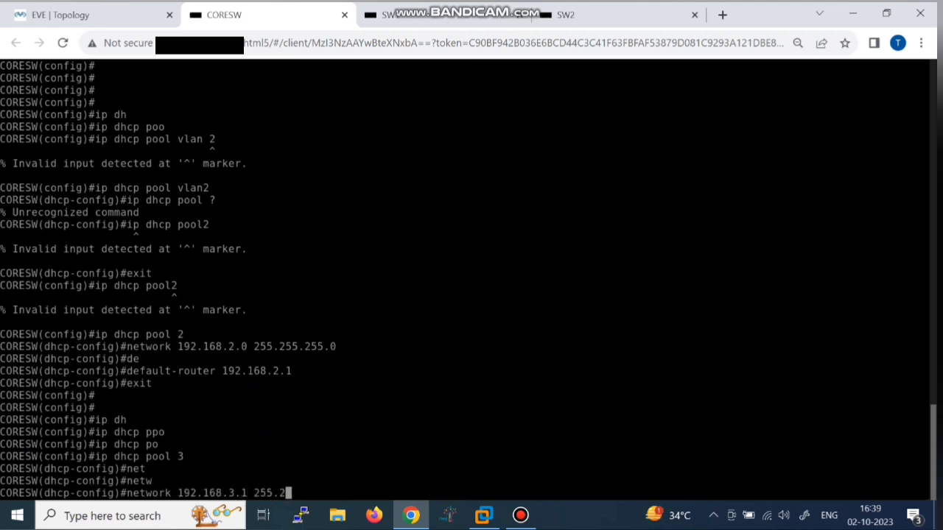
text(55.255.0)
key(Left)
key(Left)
key(Left)
key(Left)
key(Left)
key(Left)
key(Left)
key(Left)
key(Left)
key(Left)
key(Left)
key(Left)
key(BackSpace)
key(BackSpace)
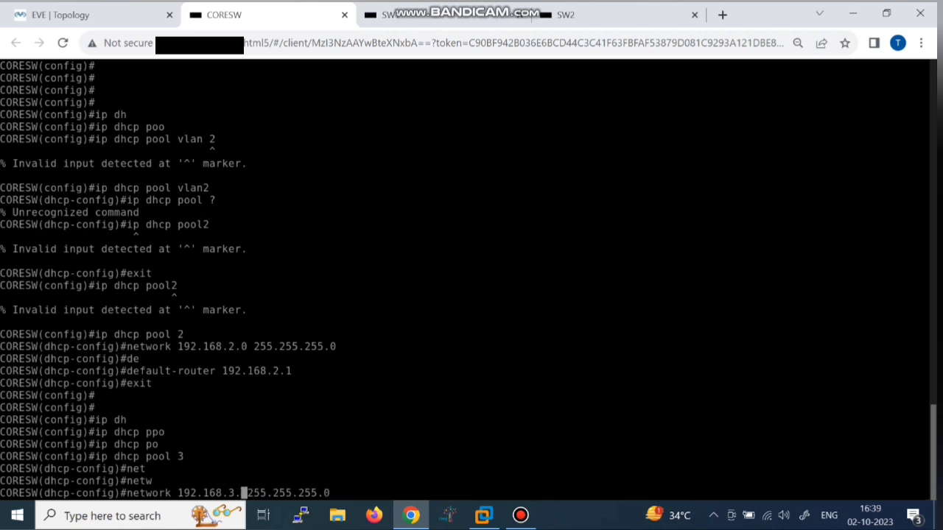
text(o)
key(Return)
key(Up)
key(Left)
key(Left)
key(Left)
key(Left)
key(Left)
key(Left)
key(Left)
key(Left)
key(Left)
key(Left)
key(Left)
key(Left)
key(Left)
key(Left)
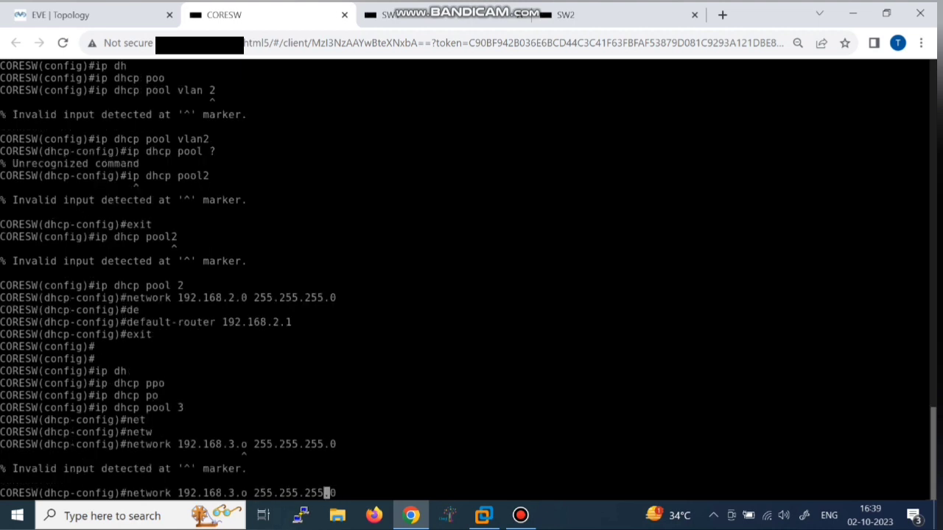
key(BackSpace)
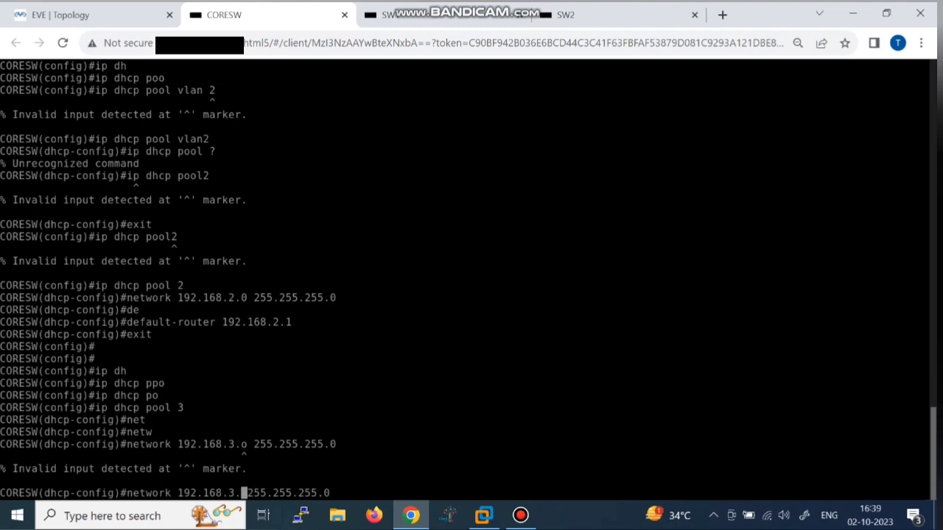
text(0)
key(Return)
Step: Set pool 3's default router to 192.168.3.1 and exit the pool
text(de)
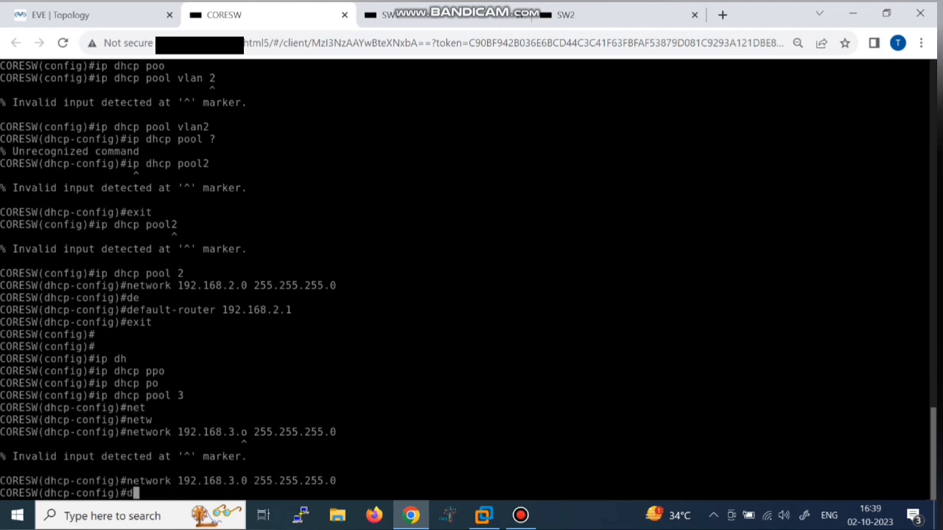
key(Tab)
text(192.168.3.1)
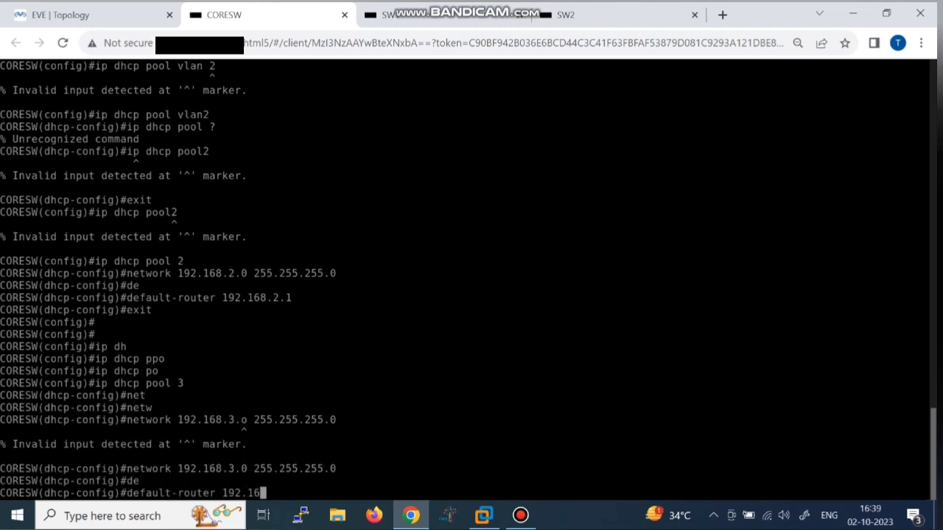
key(Return)
key(Return)
key(Return)
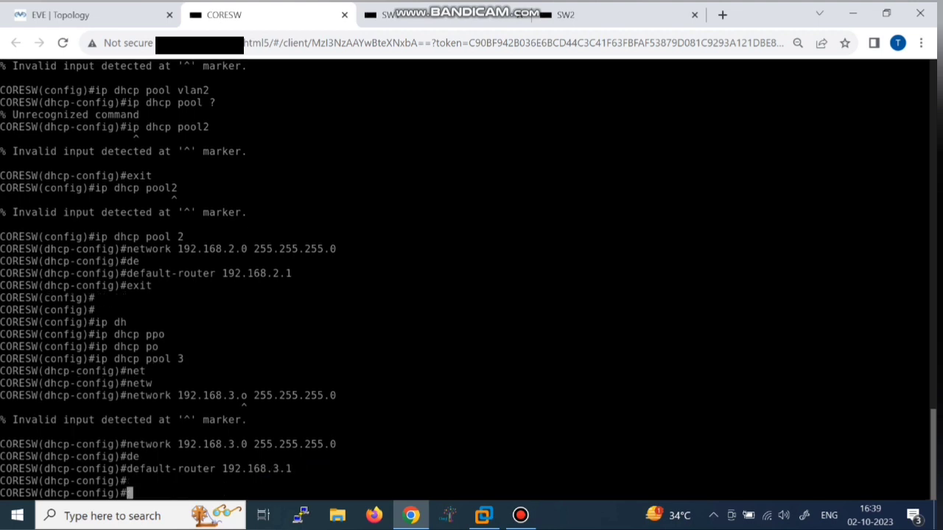
text(exit)
key(Return)
key(Return)
key(Return)
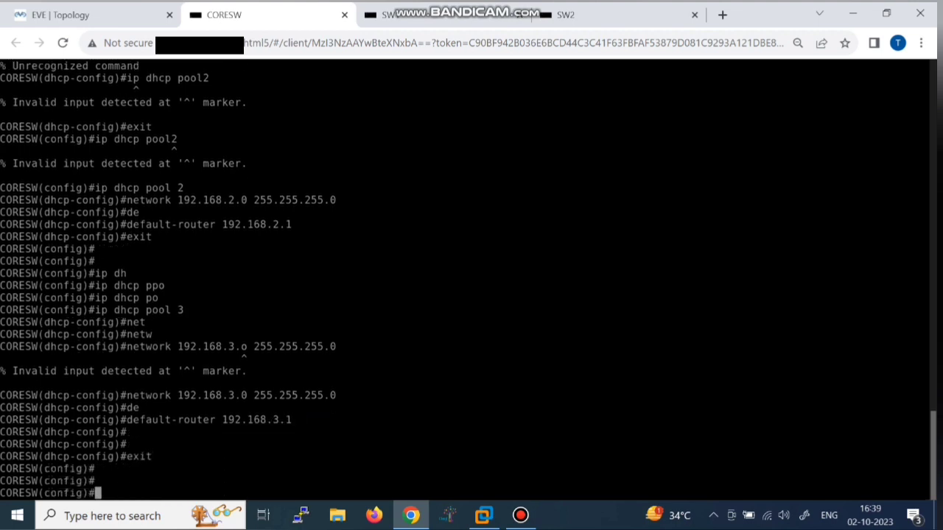
Step: Enable IP routing on CORESW with 'ip routing'
text(ip ro)
key(Tab)
text(uti)
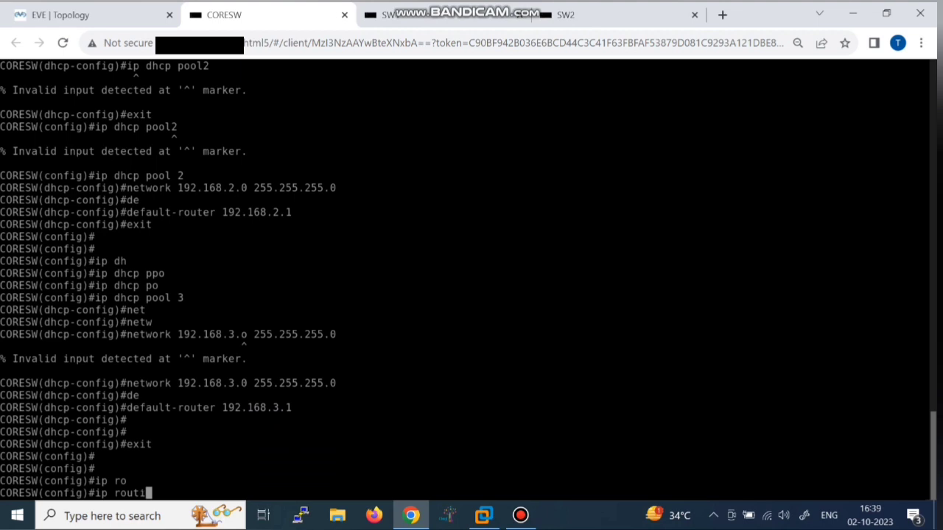
text(ng)
key(Return)
Step: Enter a static route toward 192.168.5.2 255.255.255.0, which the switch rejects
text(ip routi\)
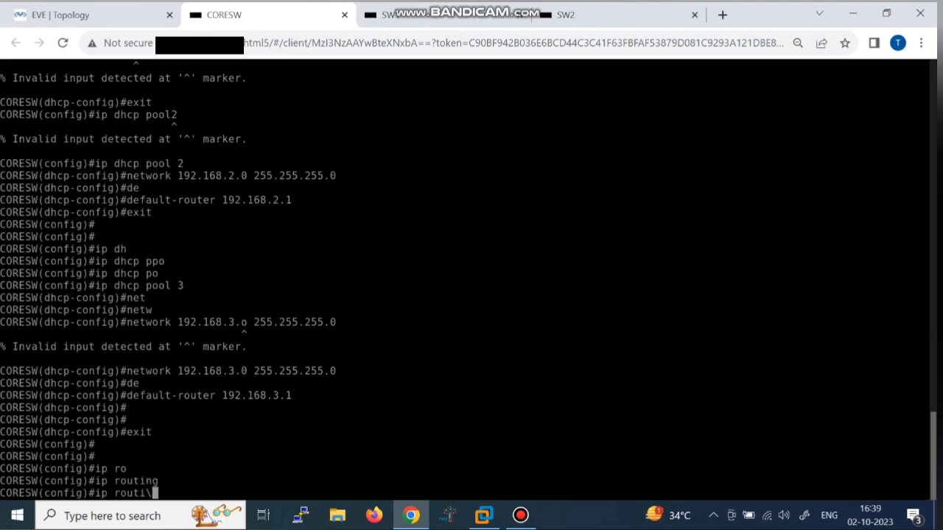
key(BackSpace)
text(e 192.168.5.)
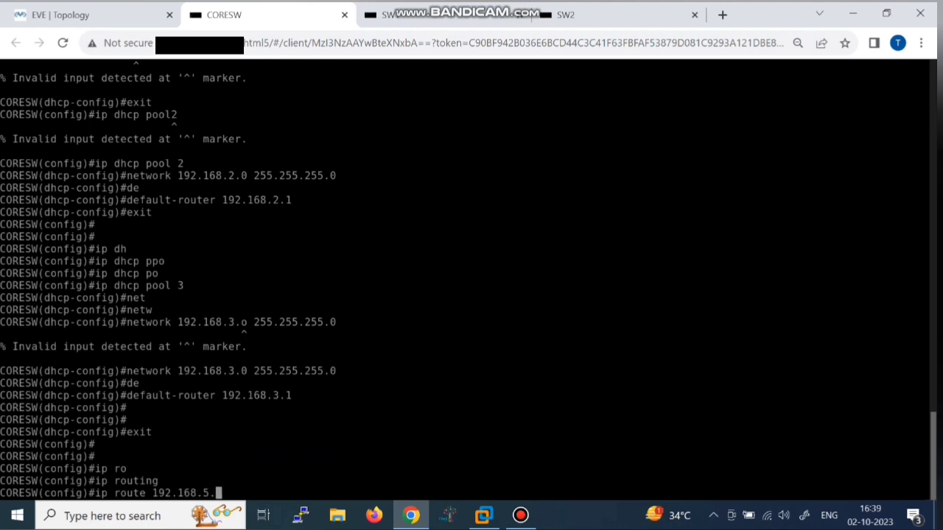
text(2 255.255.255.0)
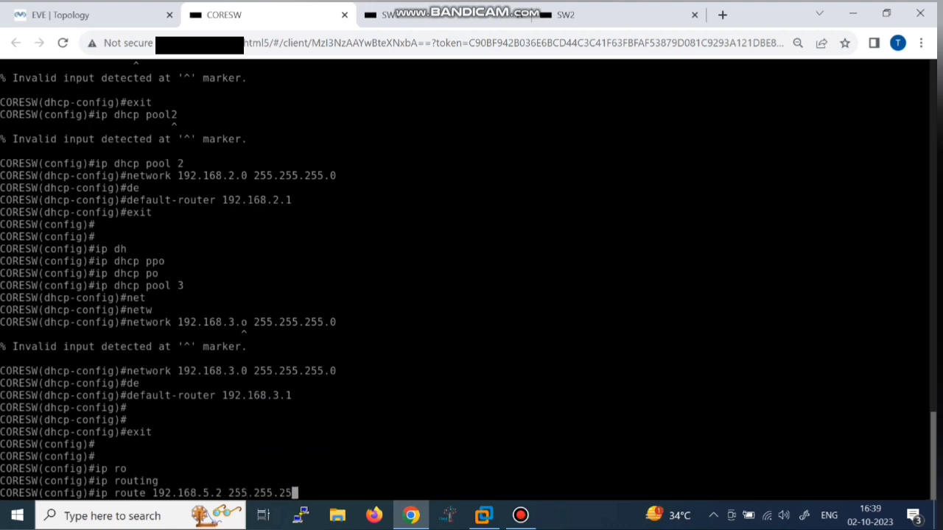
key(Left)
key(Left)
key(Left)
key(Left)
key(Left)
key(Left)
key(Left)
key(Left)
key(Left)
key(Left)
key(Left)
key(Left)
key(Left)
key(Left)
key(BackSpace)
text(5)
key(Right)
key(Right)
key(Right)
key(Right)
key(Right)
key(Right)
key(Right)
key(Right)
key(Right)
key(Return)
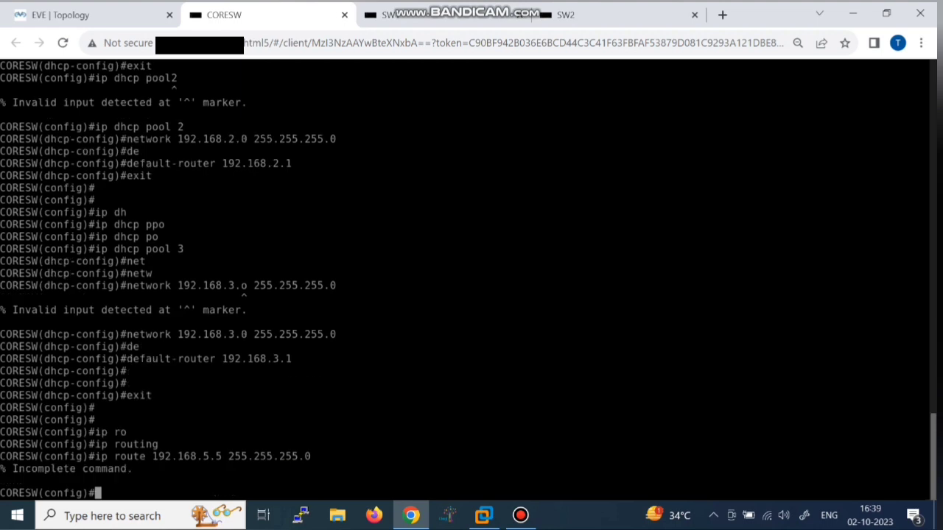
Step: Replace it with a default route 0.0.0.0 0.0.0.0 via 192.168.5.5
key(Up)
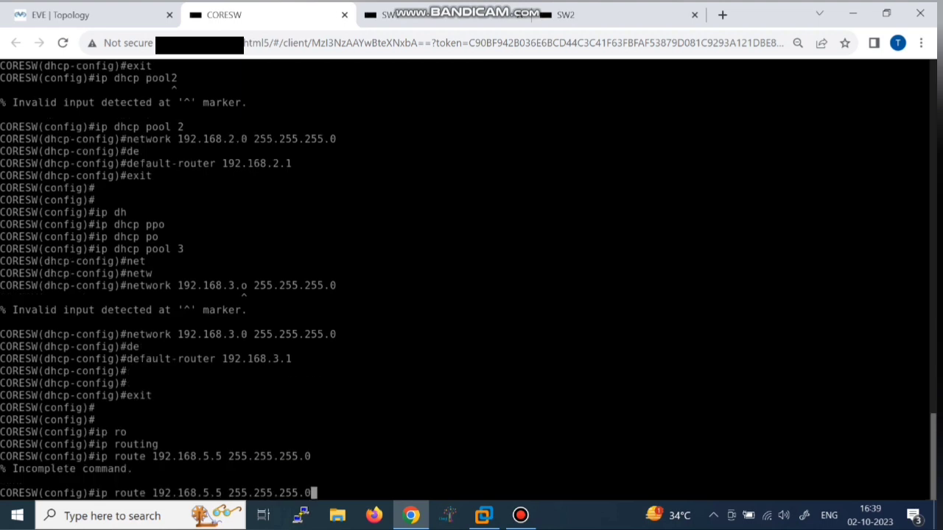
key(BackSpace)
key(BackSpace)
key(BackSpace)
key(BackSpace)
key(BackSpace)
key(BackSpace)
key(BackSpace)
key(BackSpace)
key(BackSpace)
key(BackSpace)
key(BackSpace)
key(BackSpace)
key(BackSpace)
key(BackSpace)
key(BackSpace)
key(BackSpace)
key(BackSpace)
key(BackSpace)
key(BackSpace)
key(BackSpace)
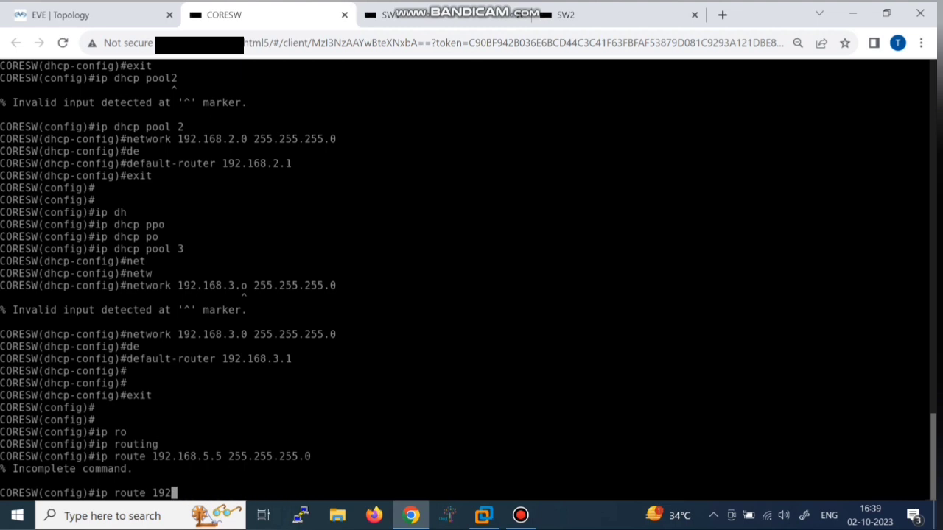
key(BackSpace)
key(BackSpace)
key(BackSpace)
text(0.0.0.0 0.0.0.)
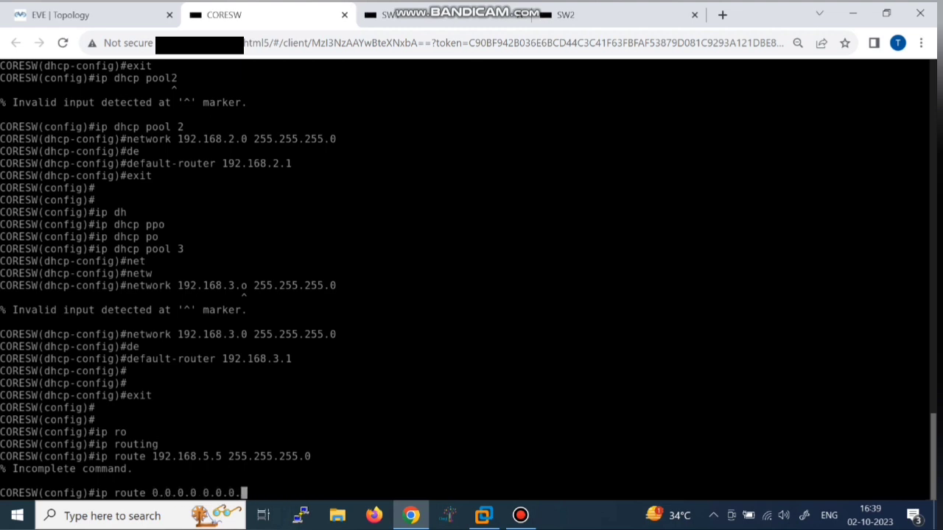
text(0 192.168.5)
text(.5)
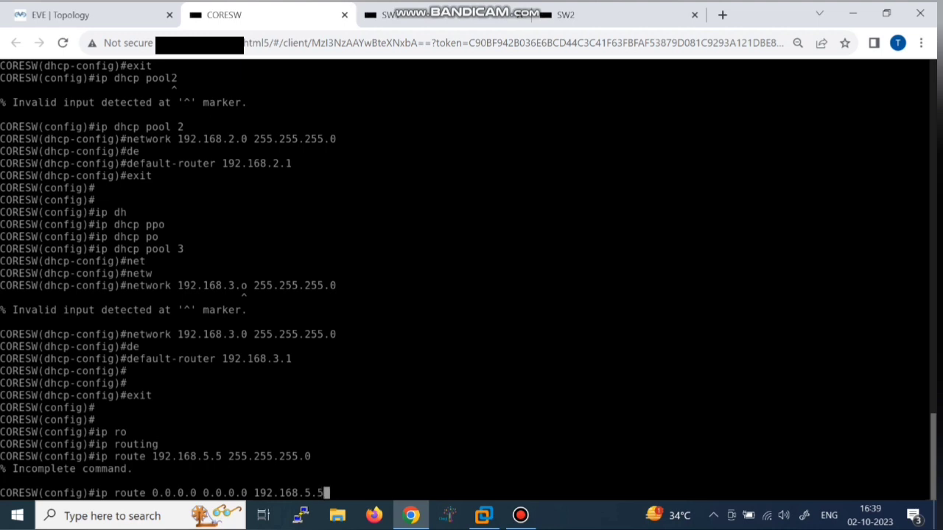
key(Return)
Step: Save CORESW's configuration with 'do wr' and move to the ACSW1 console
key(Return)
text(do wr)
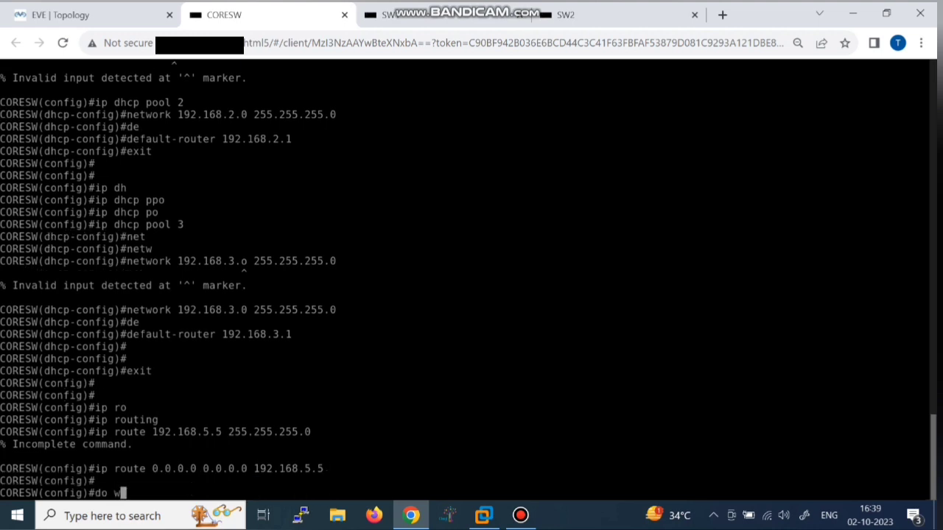
key(Return)
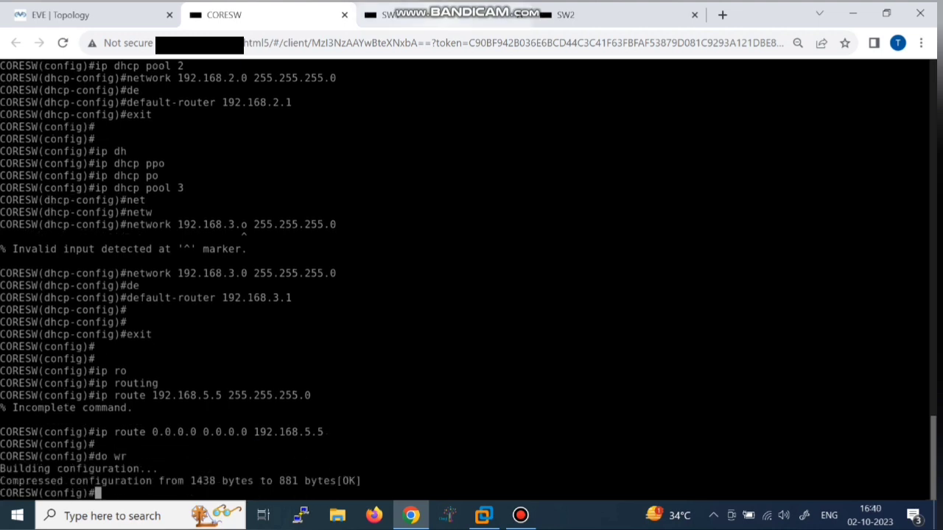
key(ctrl+Tab)
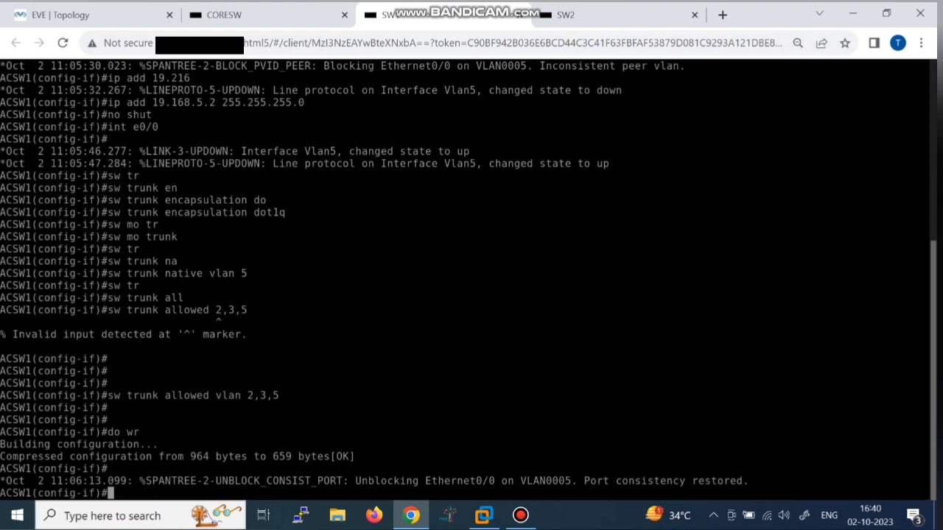
Step: Exit to global configuration on ACSW1 and enable IP routing
key(Return)
text(exit)
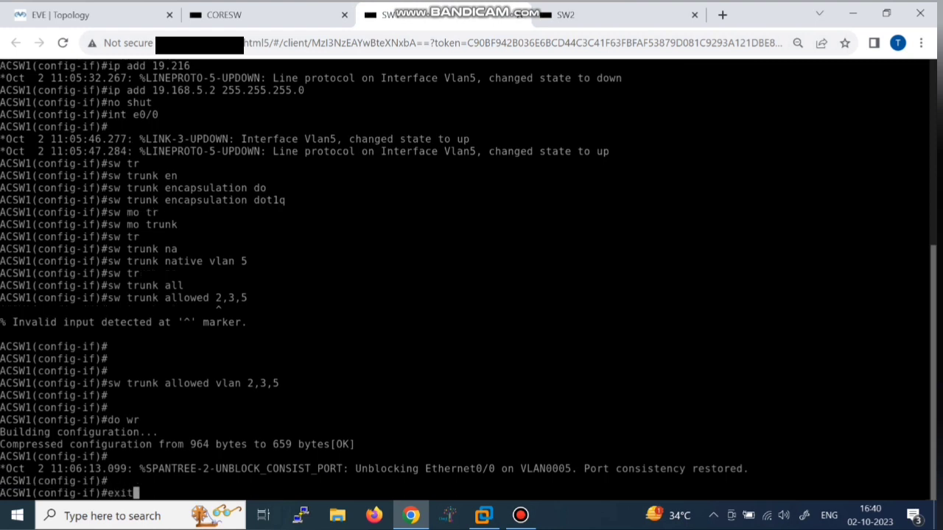
key(Return)
key(Return)
key(Return)
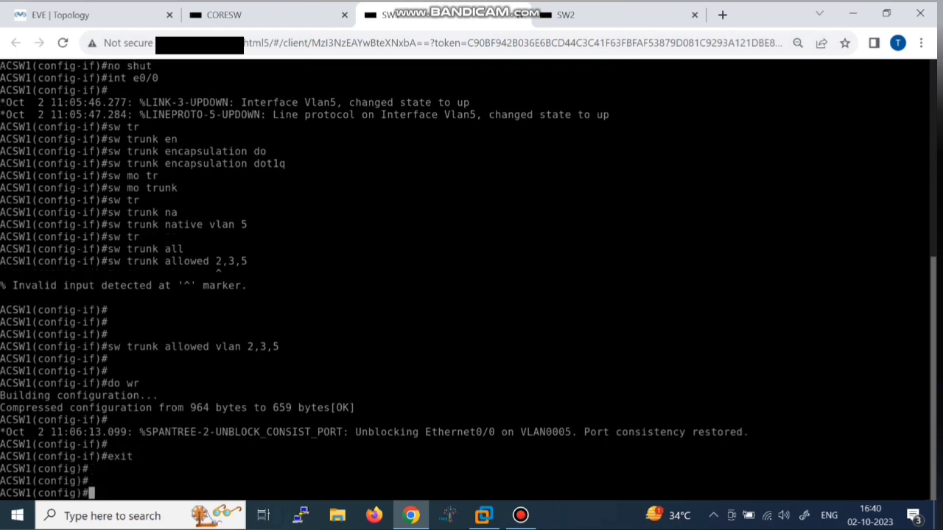
text(ip routing)
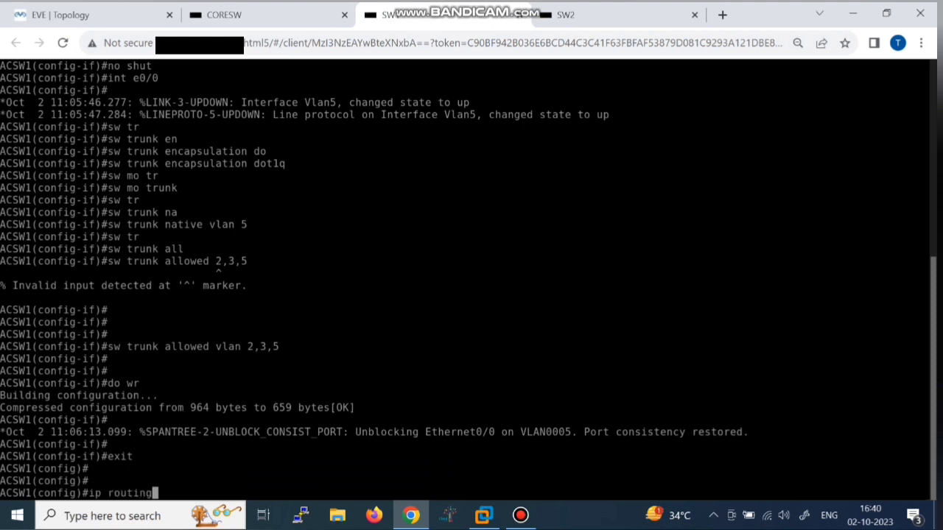
key(Return)
Step: Add a default route 0.0.0.0 0.0.0.0 via 192.168.5.1, correcting the mistyped gateway
text(i)
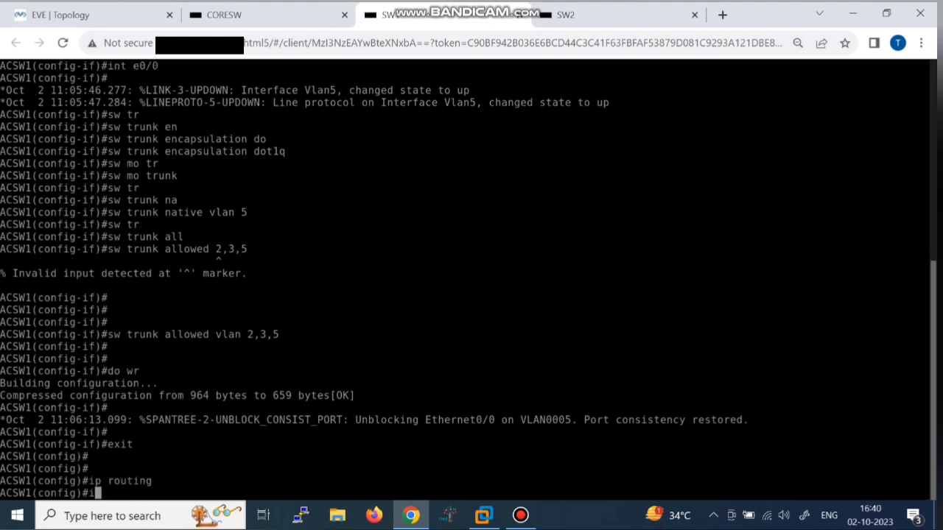
text(p route 0.0.0)
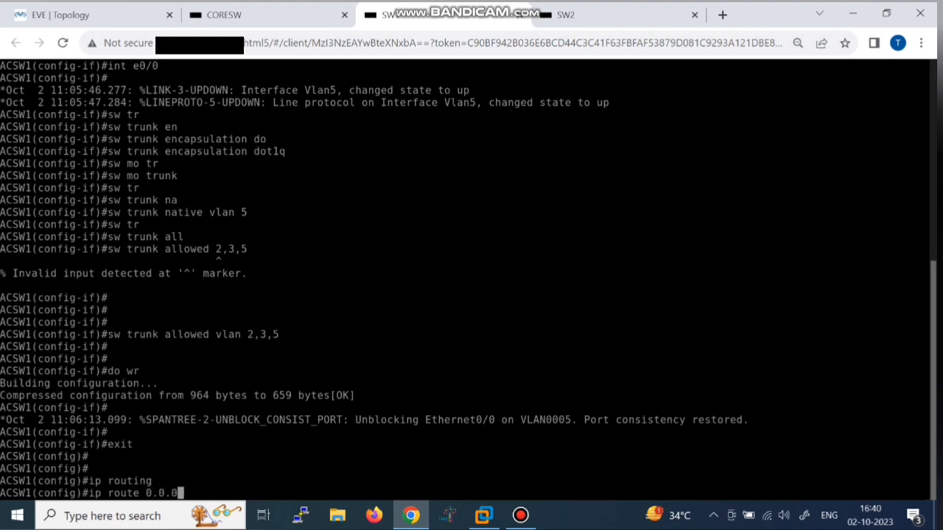
text(.0 0.0.0)
text(.0 192.,1)
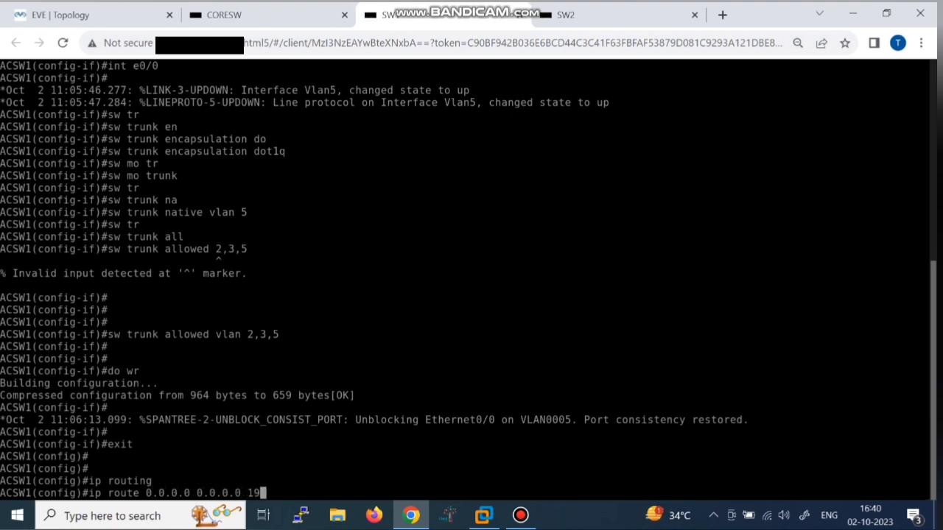
key(BackSpace)
key(BackSpace)
text(.168.5.1)
key(Return)
key(Up)
key(Left)
key(Left)
key(Left)
key(Left)
key(Left)
key(Left)
key(Left)
key(Left)
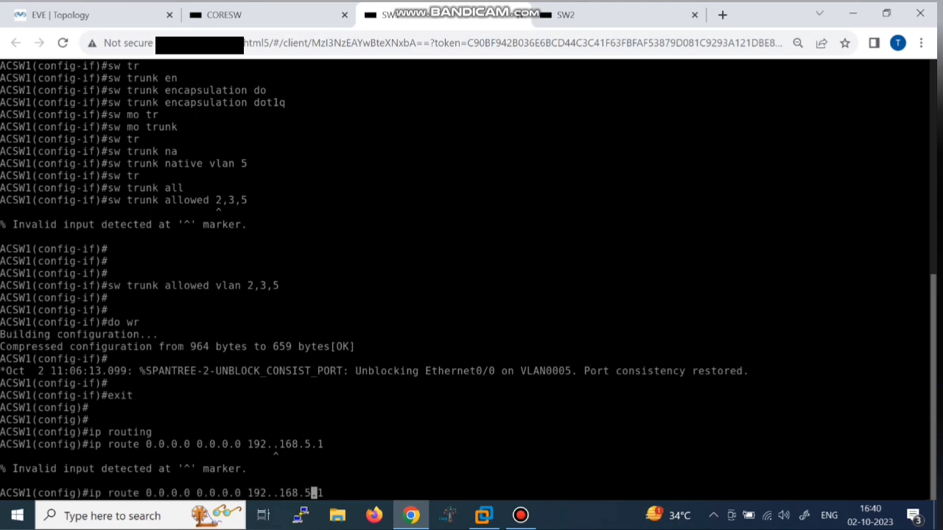
key(BackSpace)
key(Return)
Step: Save ACSW1's configuration with 'do wr' and move to the ACSW2 console
key(Return)
key(Return)
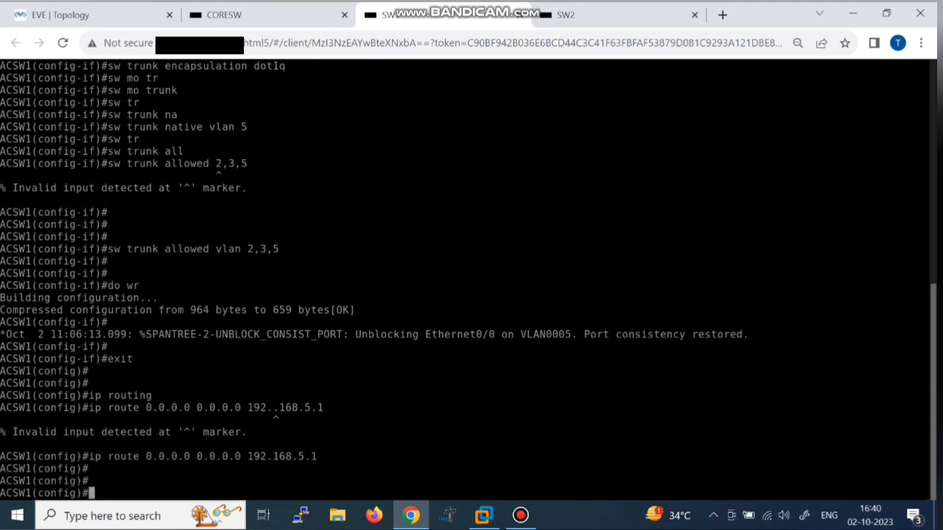
key(Return)
text(do wr)
key(Return)
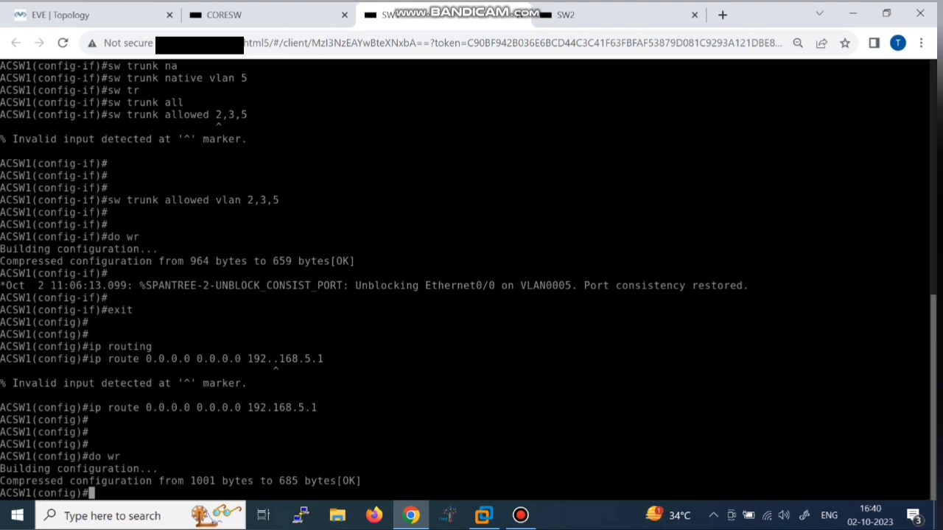
key(ctrl+Tab)
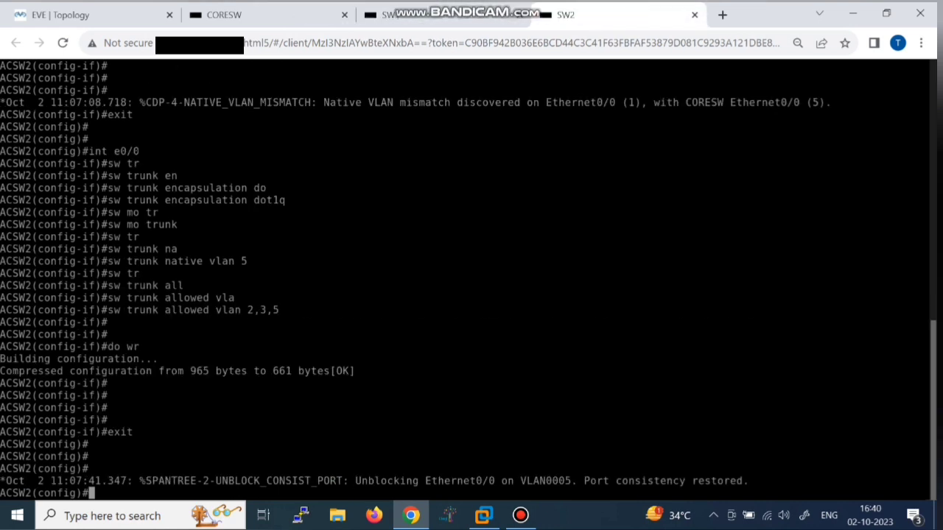
Step: On ACSW2, enable IP routing, add a default route via 192.168.5.1, and save
key(Return)
text(ip r)
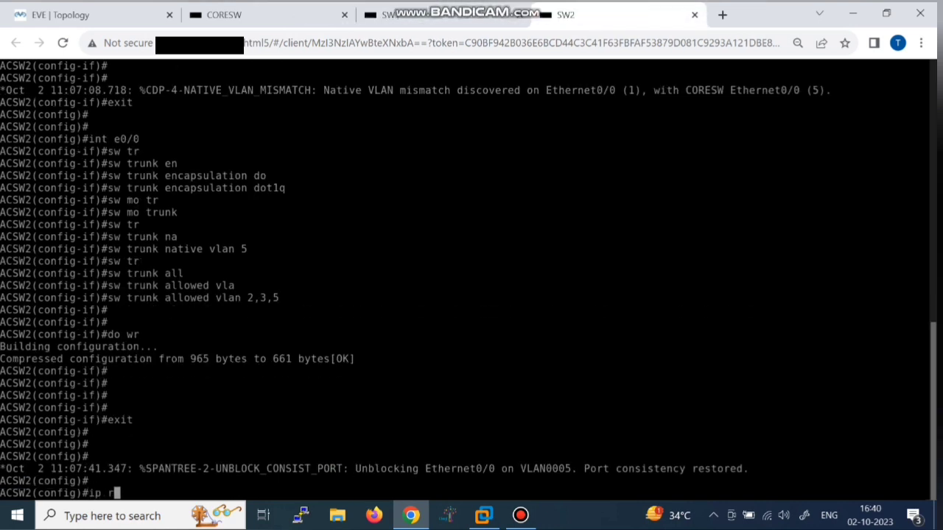
text(outing)
key(Return)
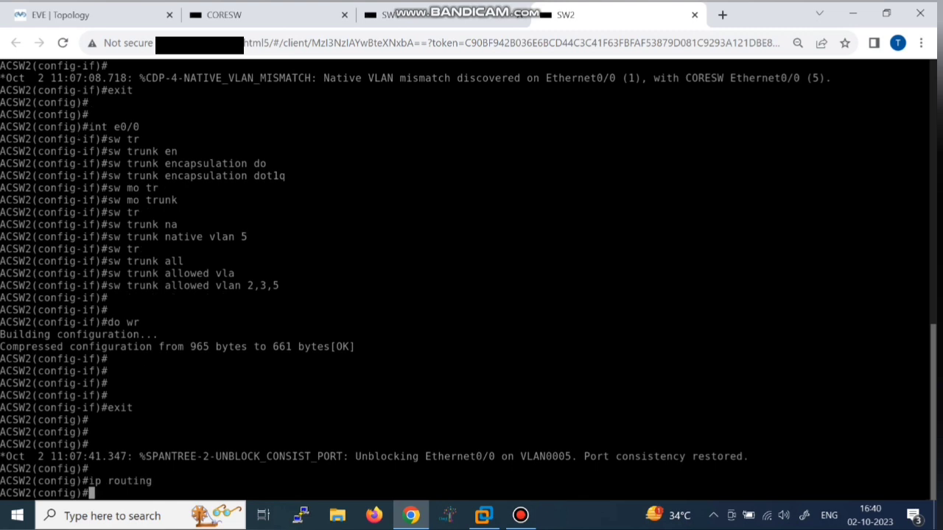
text(ip route 0.0.0)
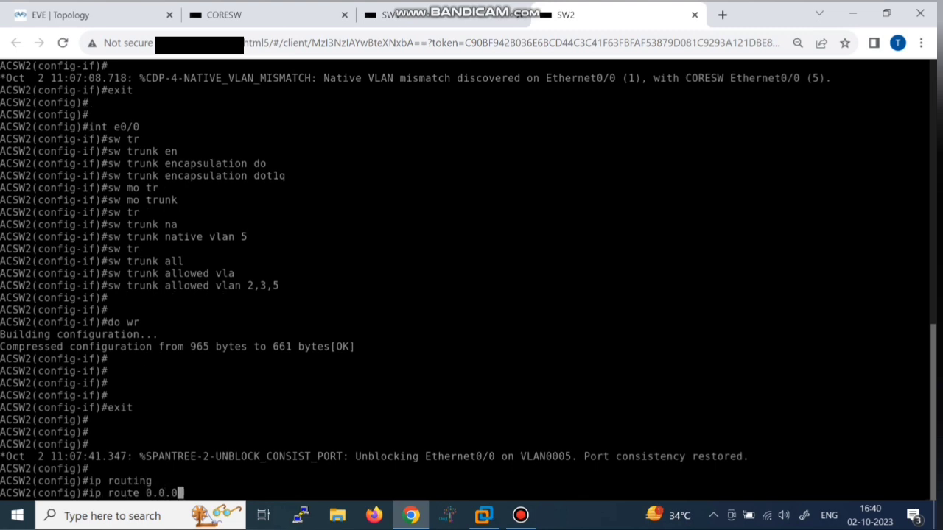
text(.0 0.0.0.0 192.168)
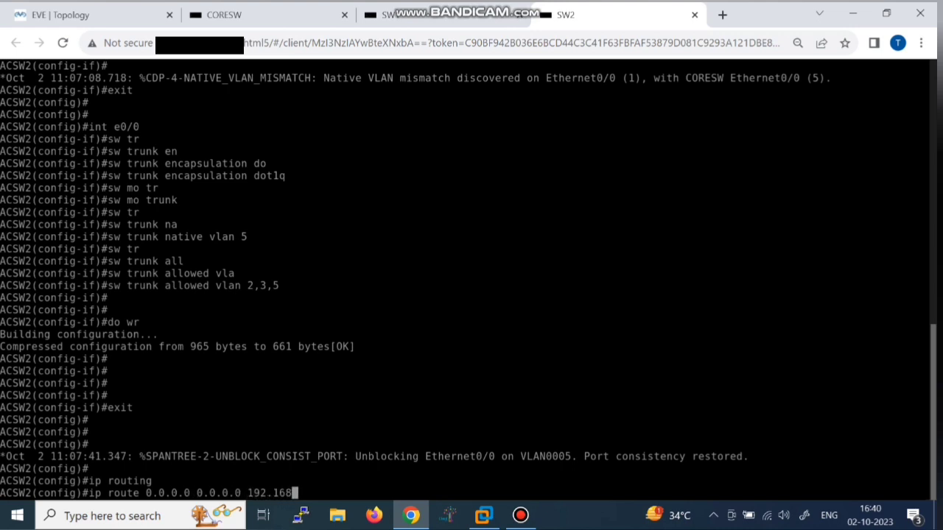
text(.5.1)
key(Return)
key(Return)
key(Return)
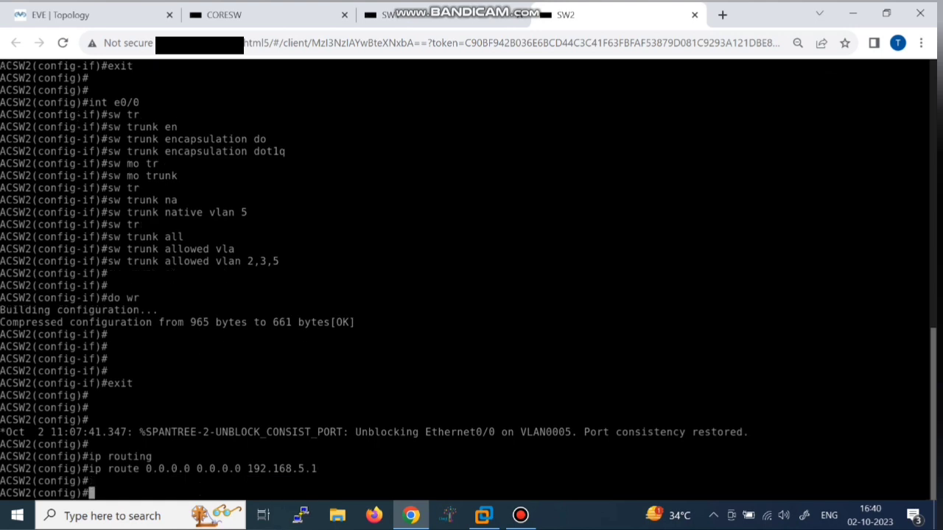
text(do wr)
key(Return)
key(Return)
key(Return)
key(Return)
key(Return)
key(Return)
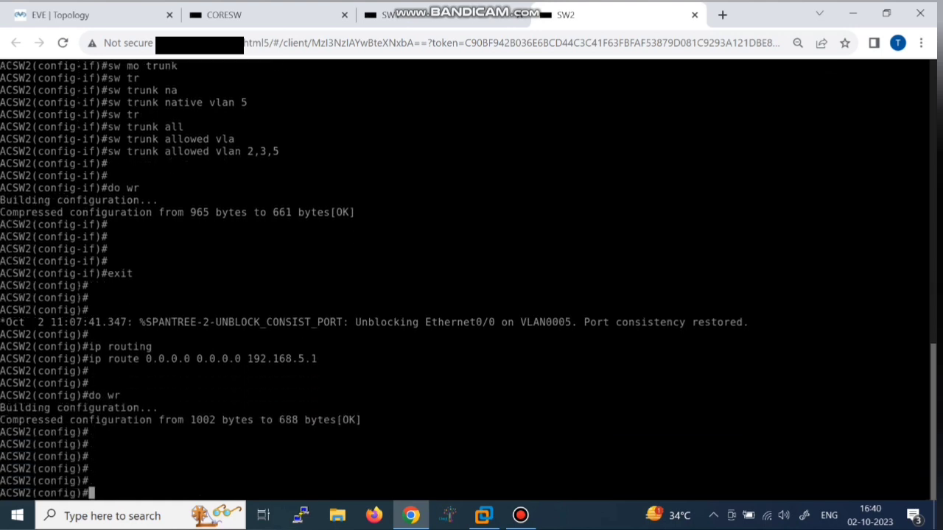
Step: Ping 192.168.5.1 from ACSW2 twice to check reachability
text(do ping 192.1)
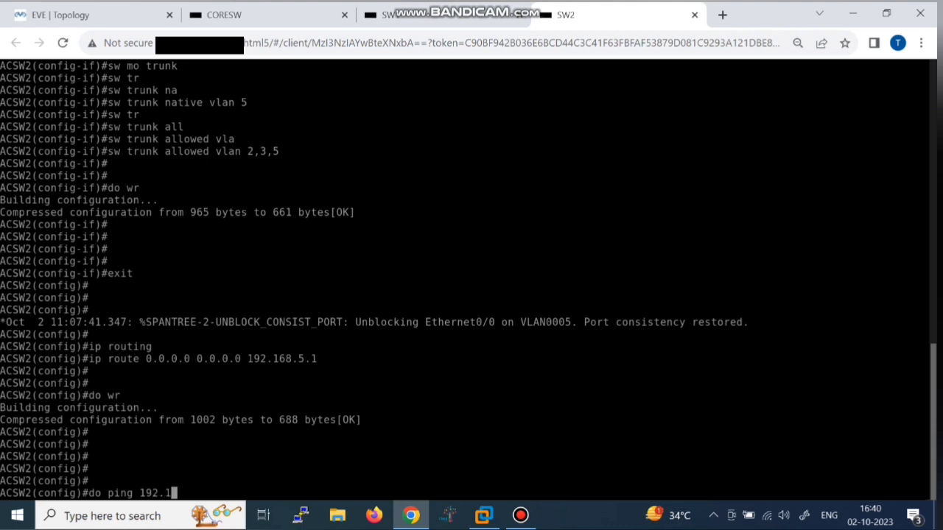
text(68.5.1)
key(Return)
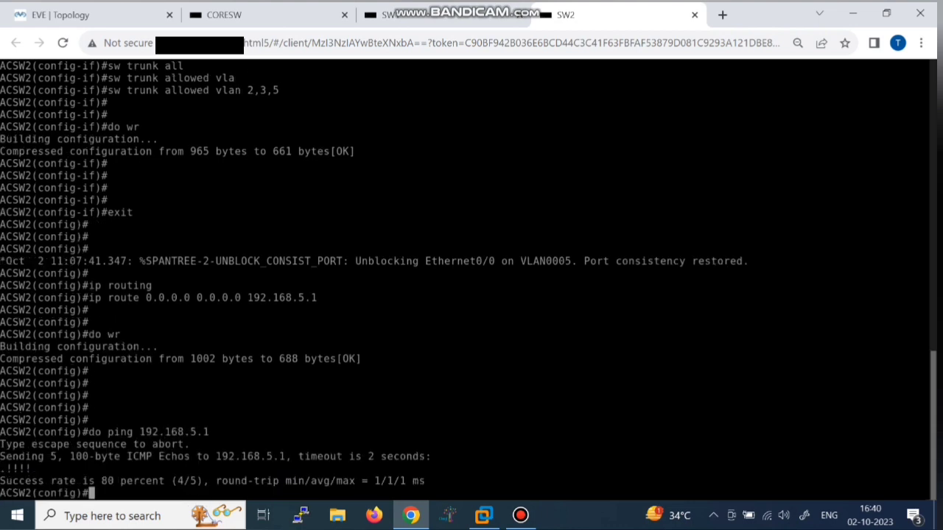
key(Up)
key(Return)
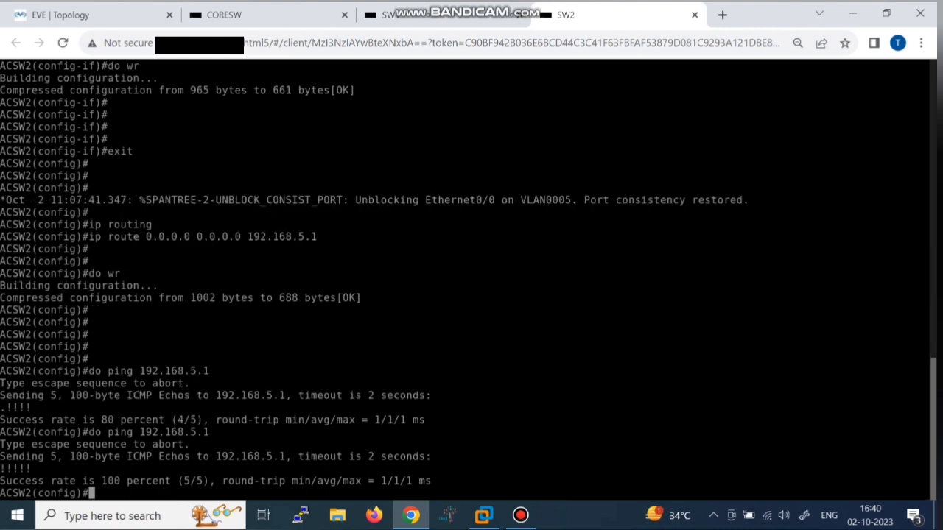
Step: Ping 192.168.5.3 from ACSW2 and check the success rate
key(Up)
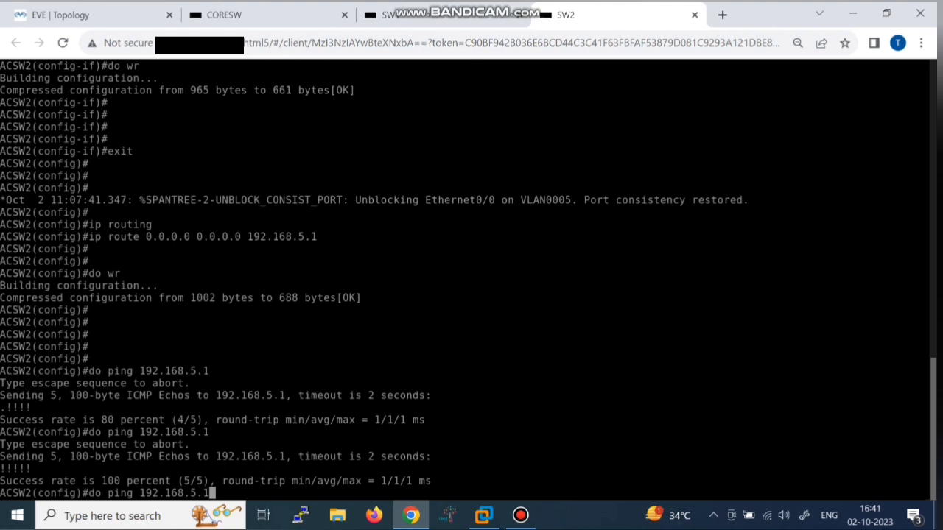
key(BackSpace)
text(3)
key(Return)
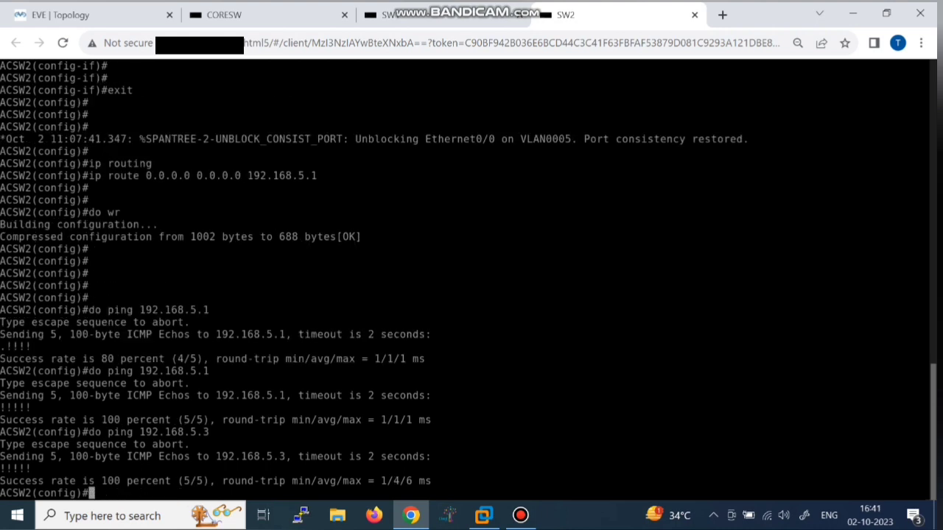
key(Up)
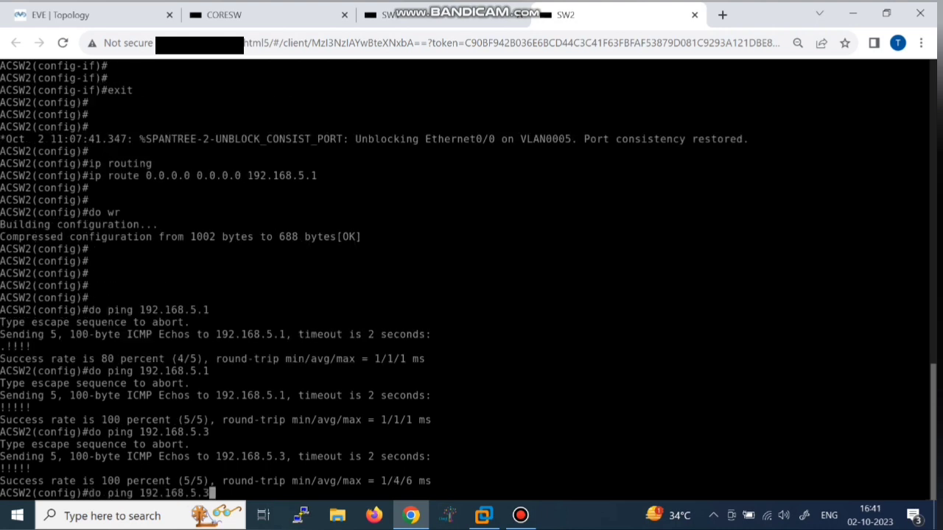
key(BackSpace)
key(BackSpace)
key(BackSpace)
key(BackSpace)
key(BackSpace)
key(BackSpace)
key(BackSpace)
Step: From CORESW, ping 192.168.5.2 twice and find it unreachable
click(250, 15)
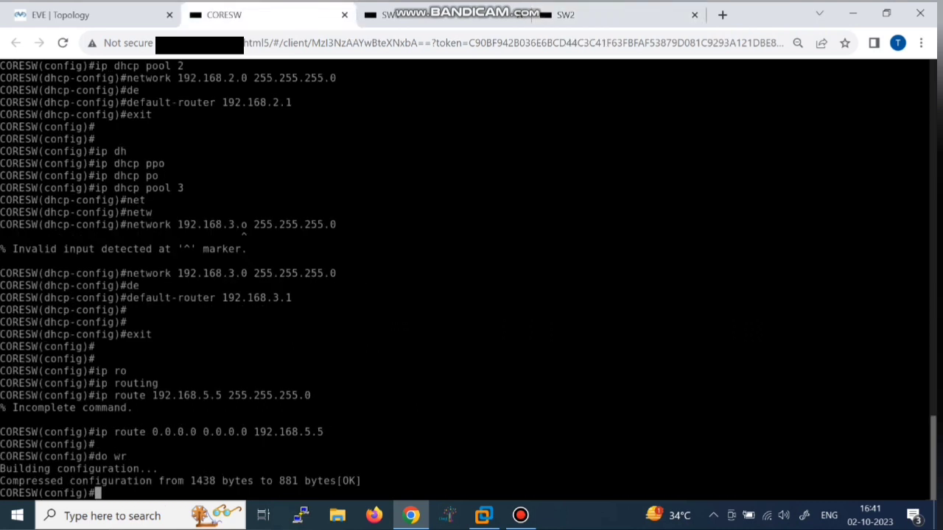
text(do ping 19..2)
key(BackSpace)
key(BackSpace)
key(BackSpace)
text(2.168)
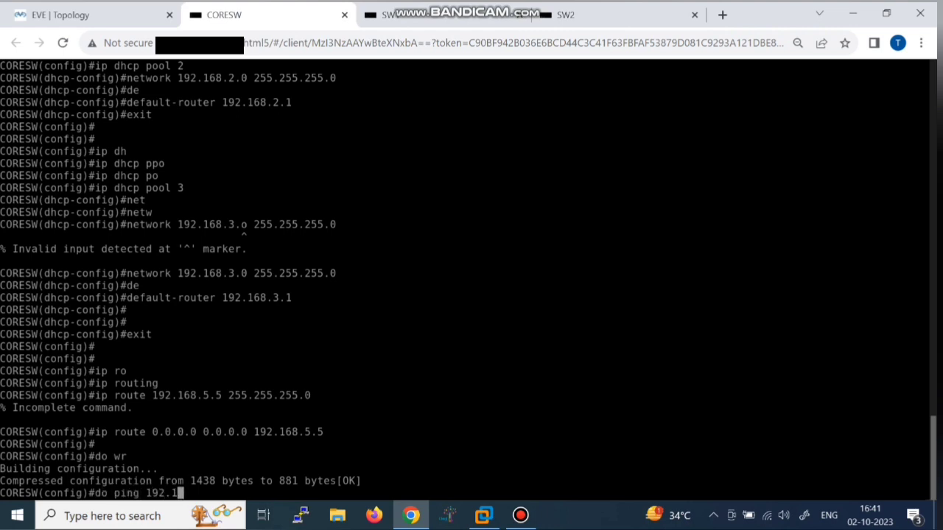
text(.5.2)
key(Return)
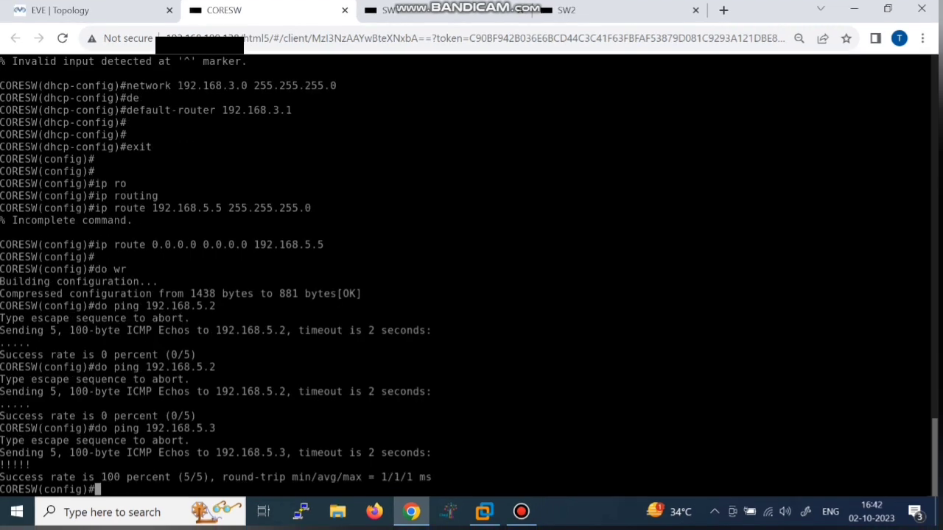
key(Up)
key(Up)
key(Up)
key(Down)
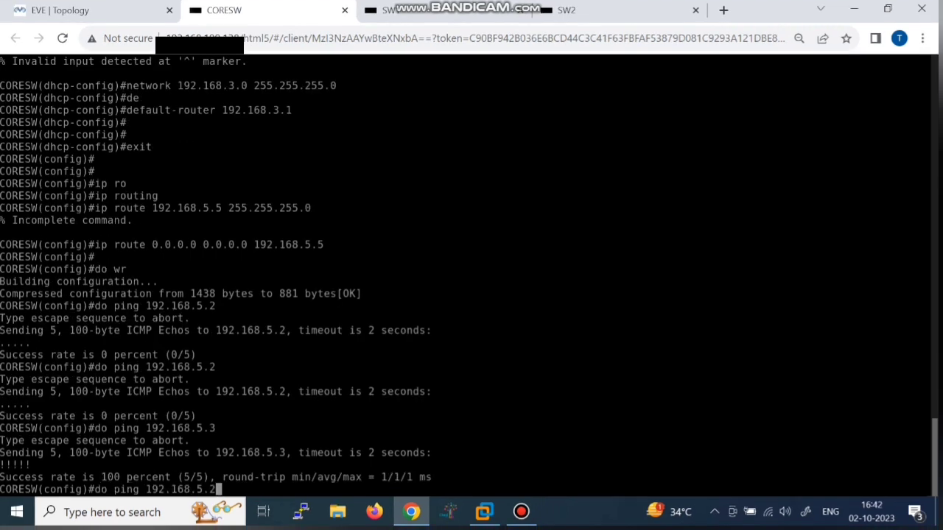
key(Return)
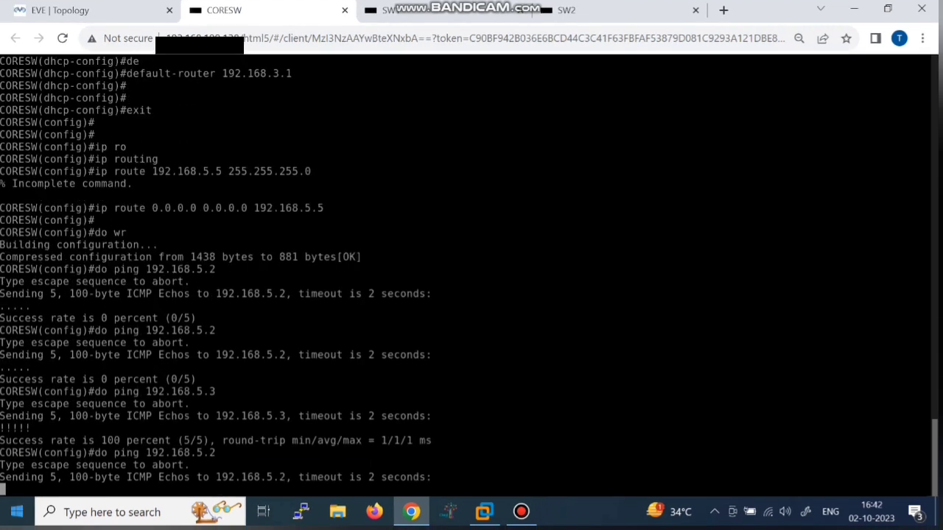
drag(222, 453, 146, 452)
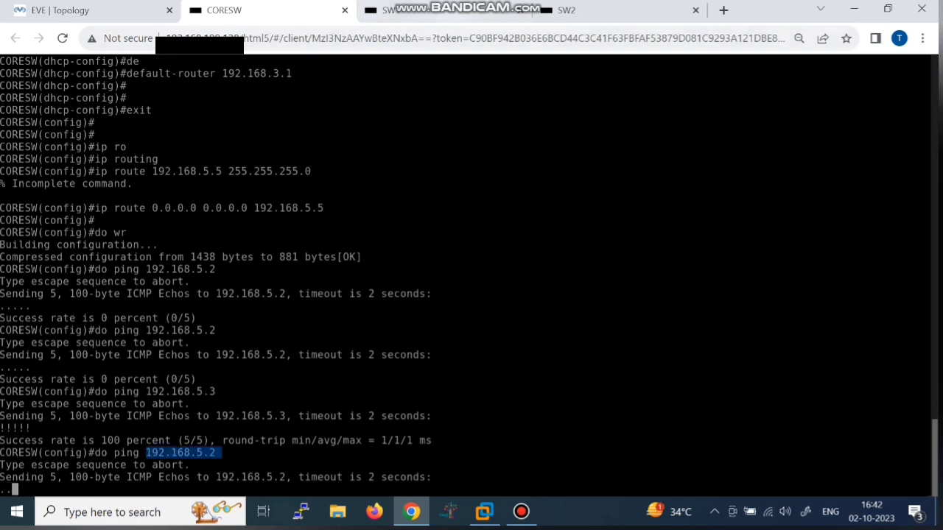
click(447, 11)
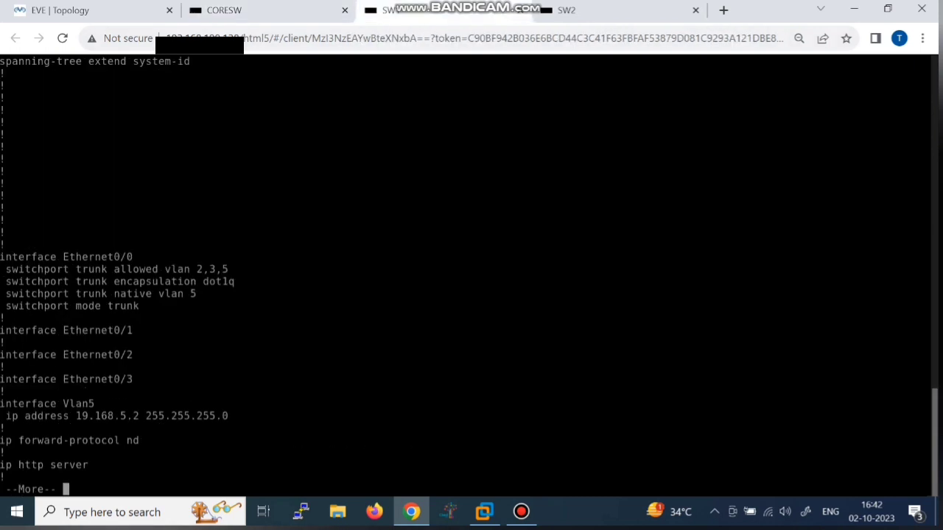
Step: Quit ACSW1's config listing and enter interface Vlan 5
drag(148, 416, 76, 416)
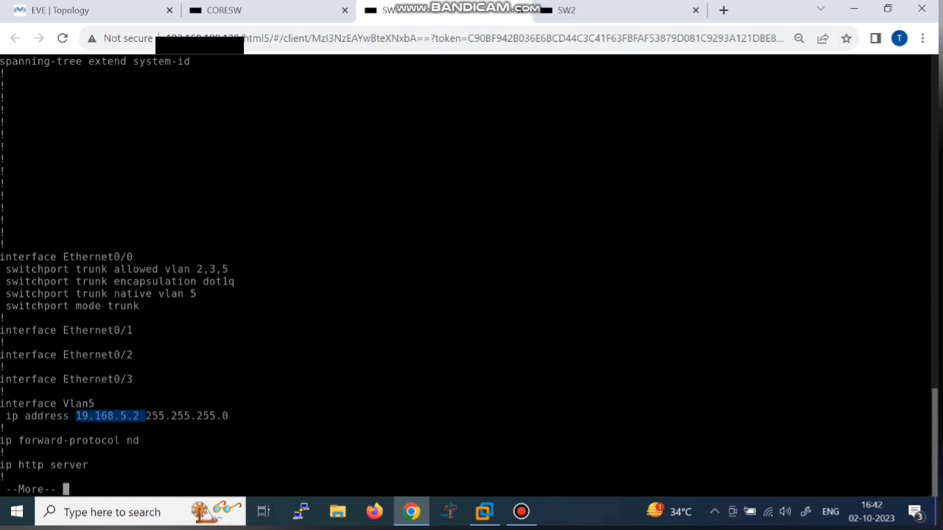
click(77, 416)
key(q)
key(Return)
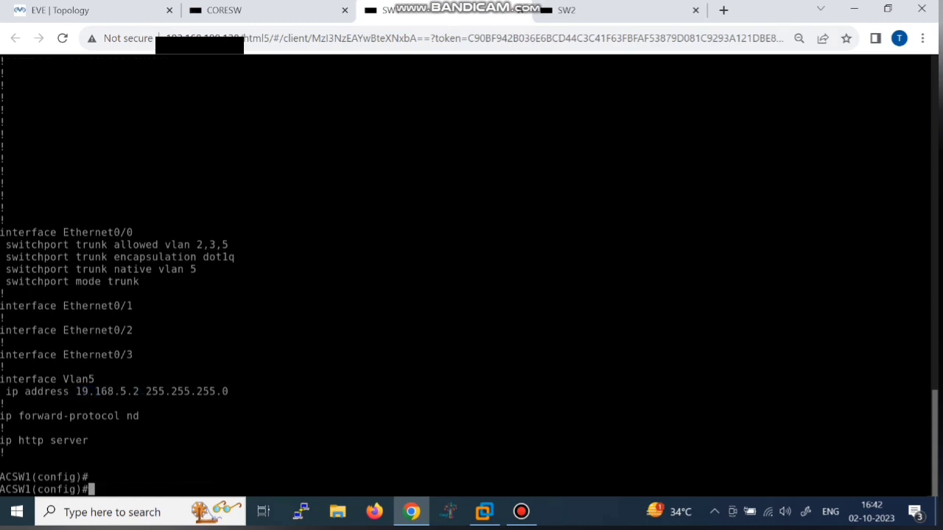
text(int vln)
text(n 5)
key(Return)
Step: Set Vlan 5's address to 192.168.5.2 255.255.255.0 and save with 'do wr'
text(ip add )
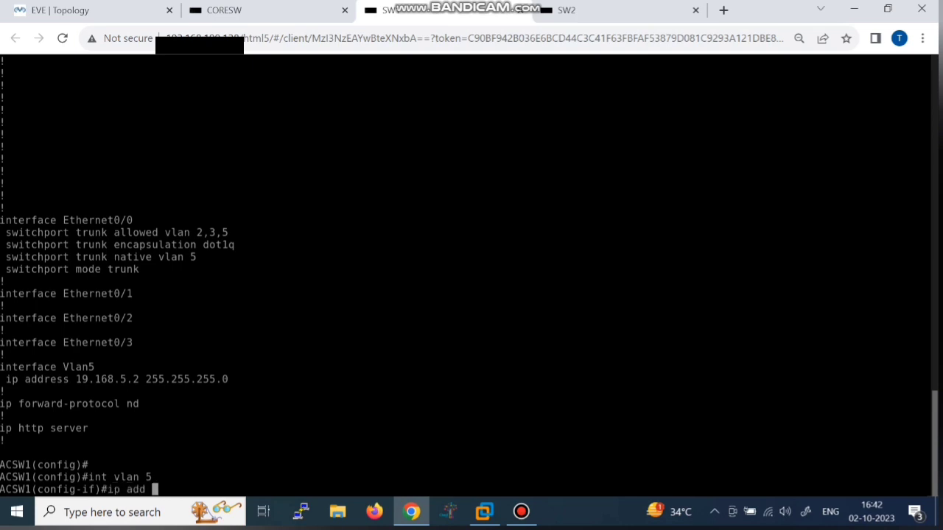
text(192.168.5.2 255.255.)
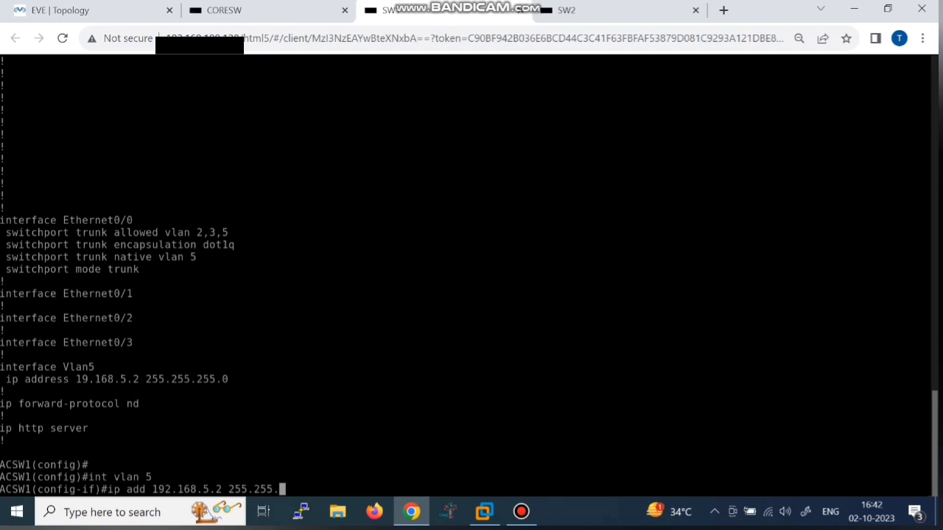
key(BackSpace)
text(.255.0)
key(Return)
key(Return)
text(do wr)
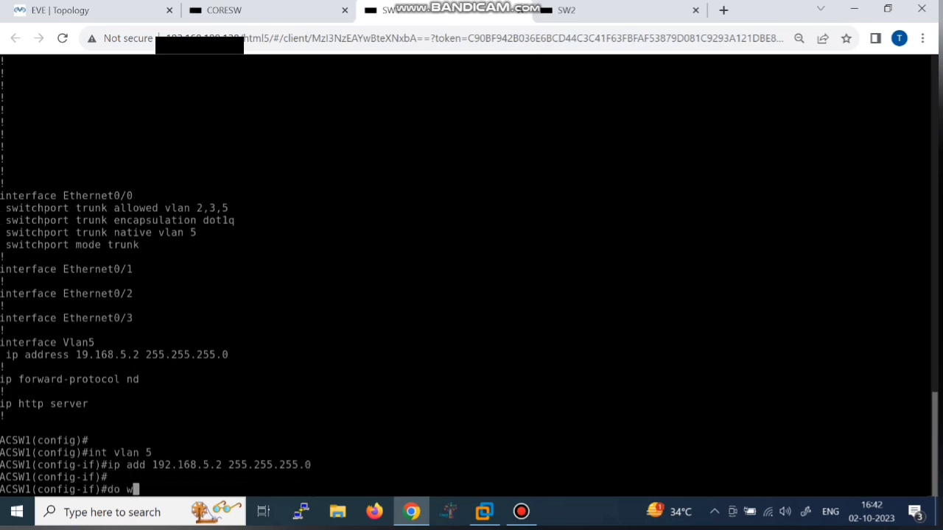
key(Return)
key(Return)
key(Return)
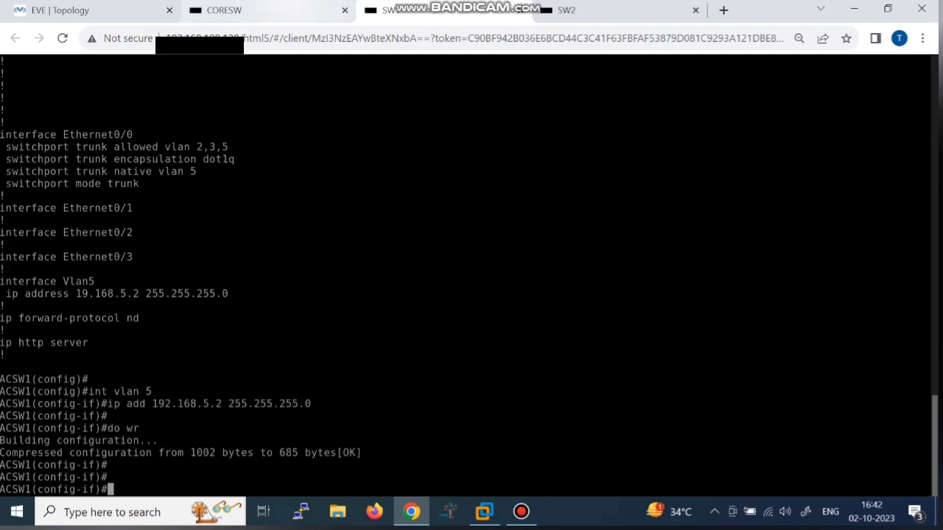
click(257, 10)
Step: Rerun CORESW's pings to 192.168.5.2 and 192.168.5.3, both succeeding at 100%
key(Up)
key(Return)
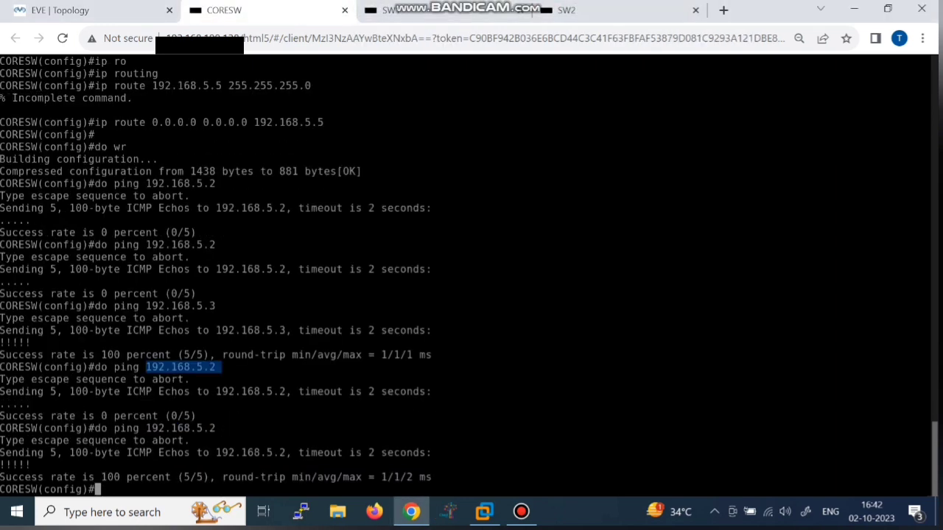
key(Up)
key(Up)
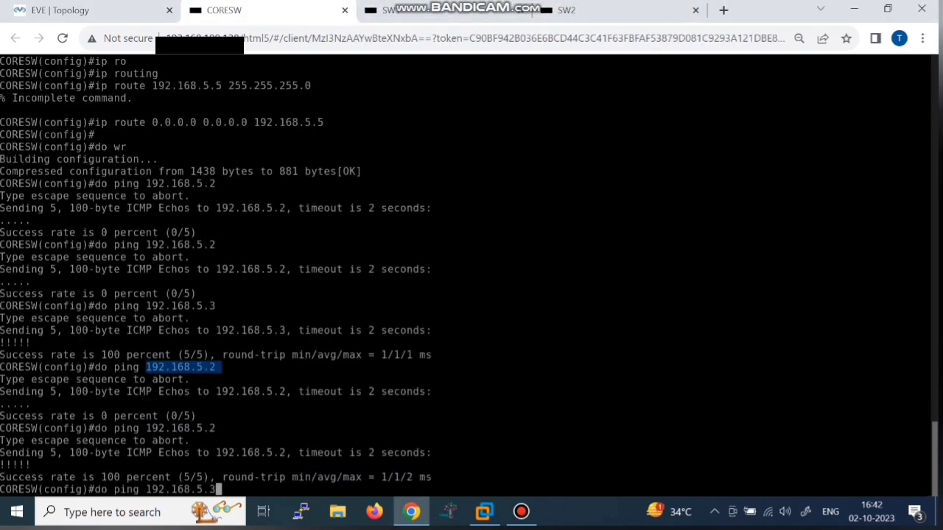
key(Return)
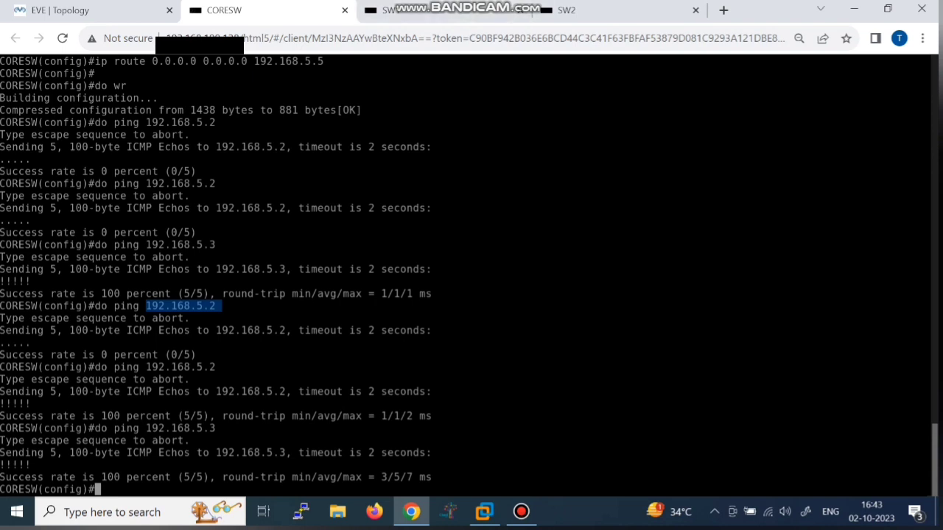
click(221, 306)
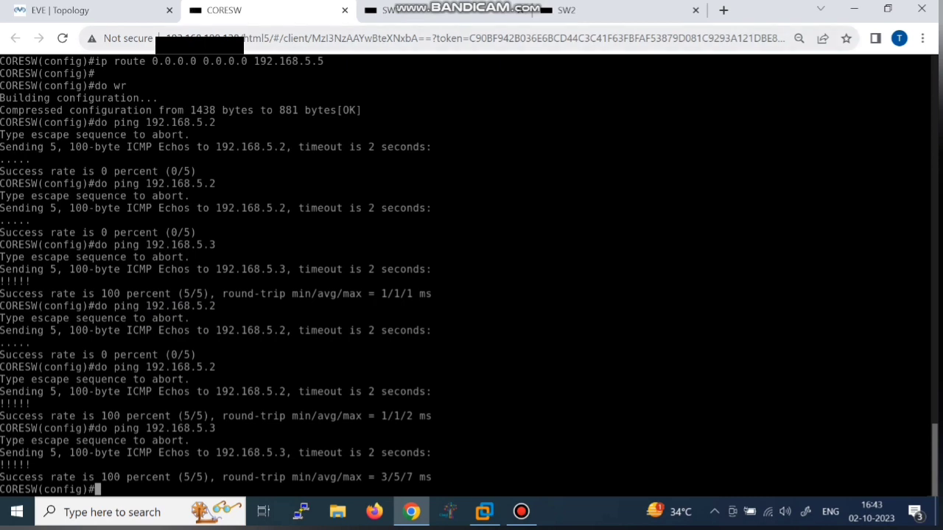
click(81, 11)
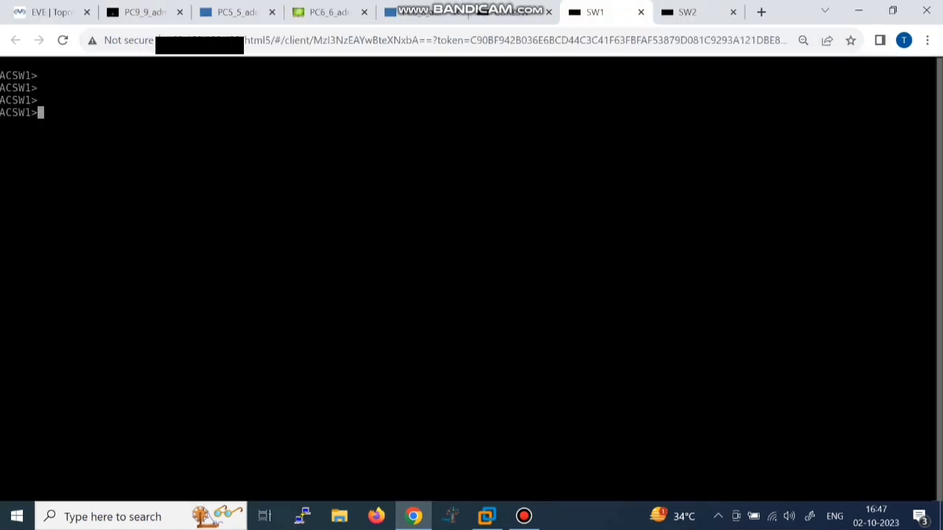
Step: Enter privileged and global configuration mode on ACSW1
text(en)
key(Return)
key(Return)
key(Return)
text(conf)
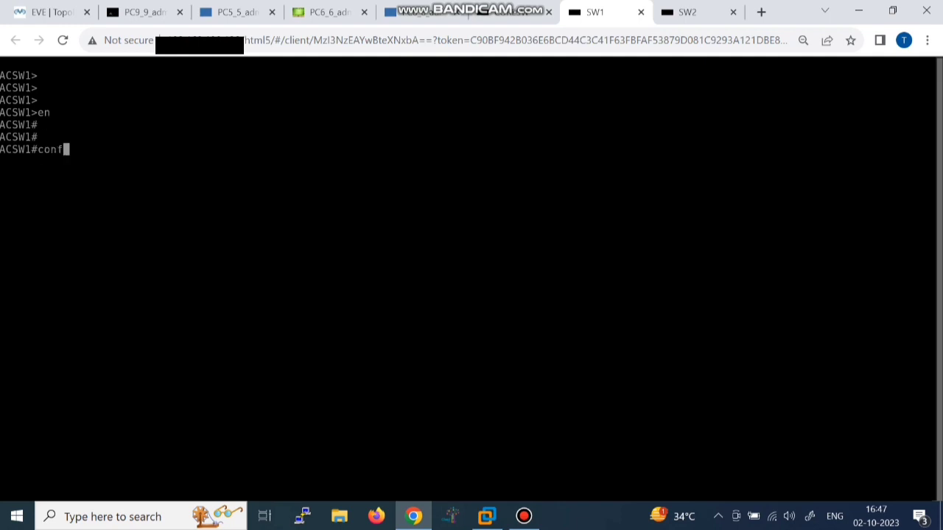
text( t)
key(Return)
text(int)
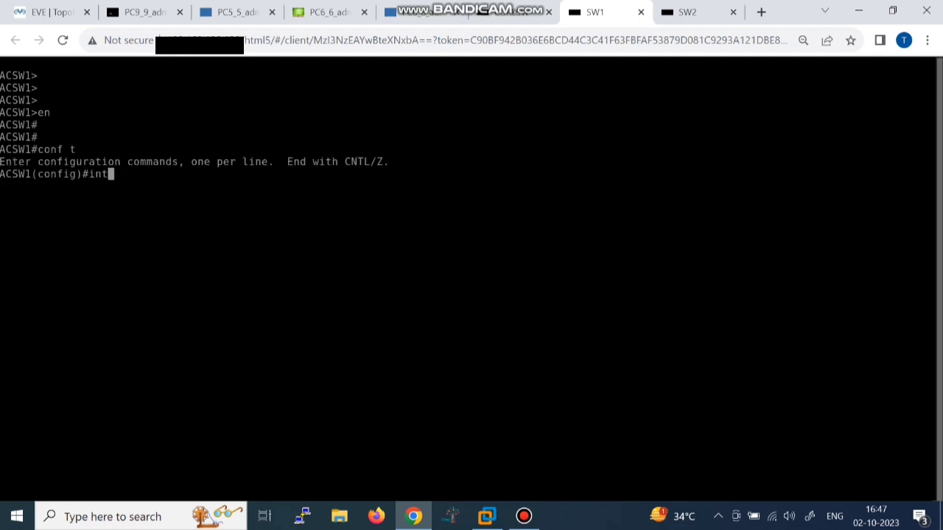
click(51, 12)
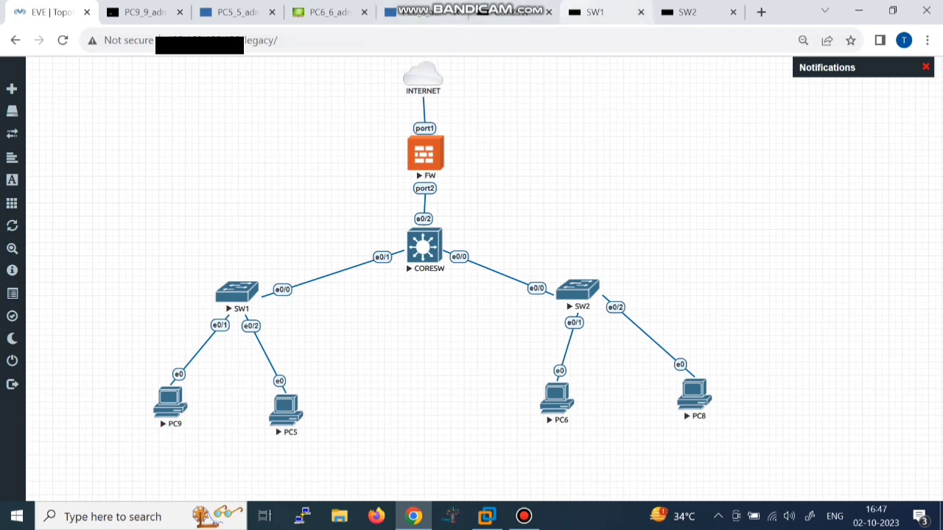
click(595, 11)
Step: Make port e0/1 an access port in VLAN 2
text(e01/)
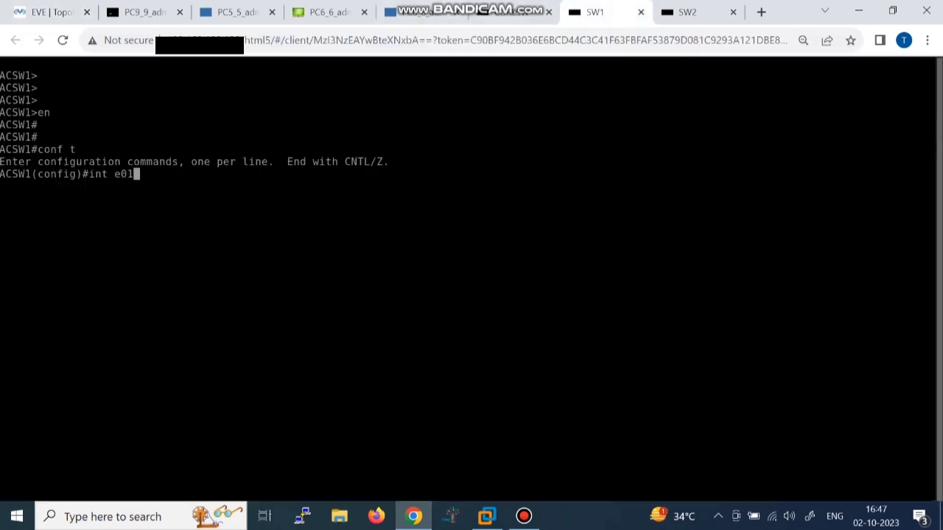
key(Return)
key(Up)
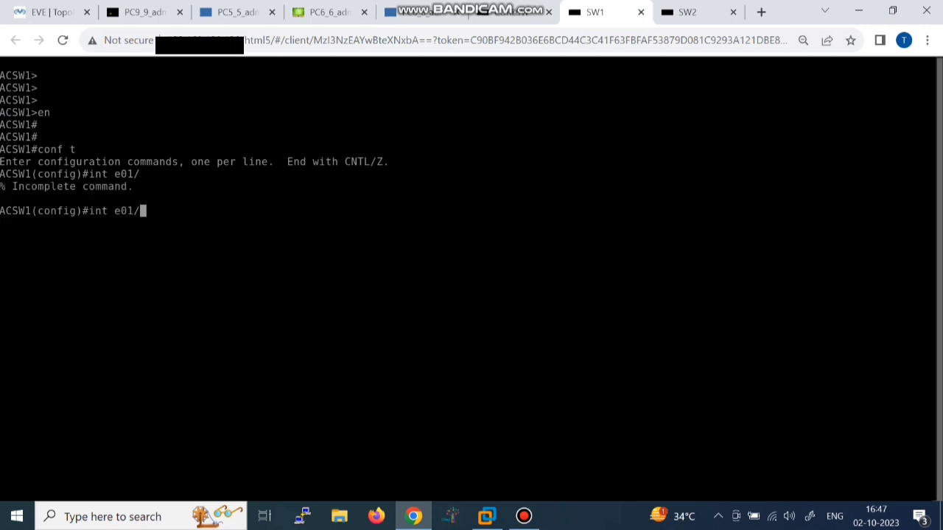
key(BackSpace)
key(BackSpace)
text(/1)
key(Return)
text(sw mo acc)
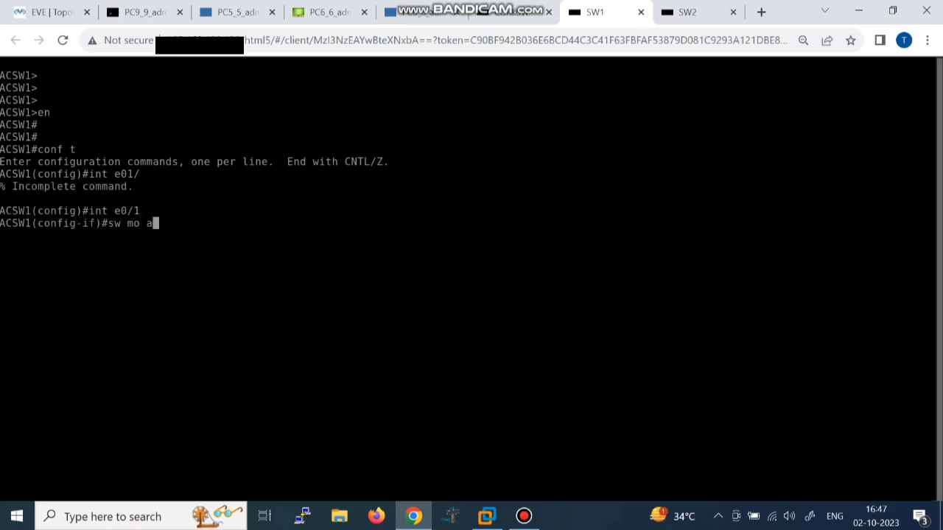
key(Return)
text(sw )
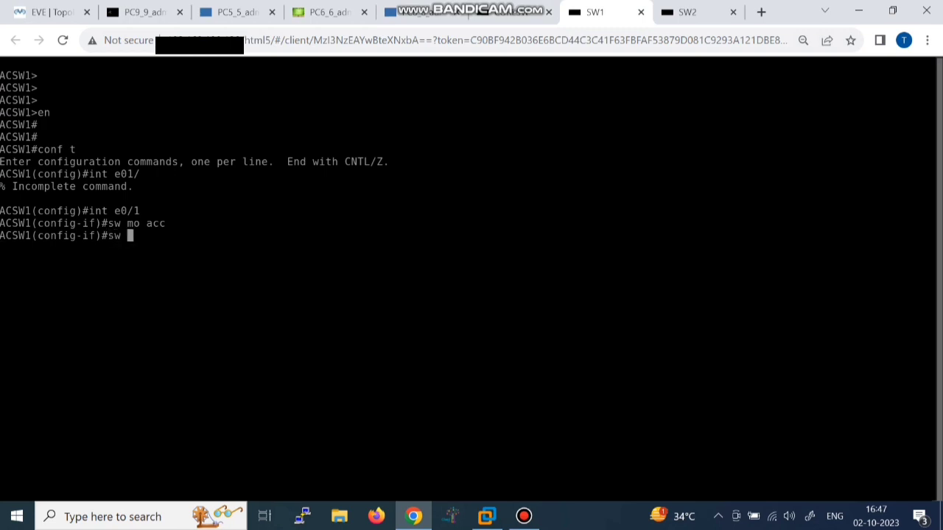
text(acc vlan 2)
key(Return)
key(Return)
key(Return)
key(Return)
key(Return)
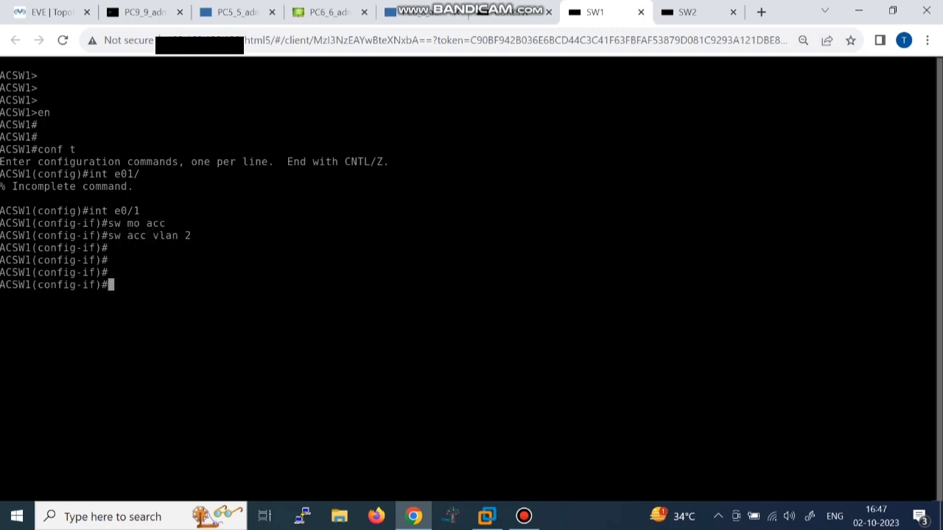
Step: Put port e0/2 into access VLAN 3
key(Up)
key(Up)
key(Up)
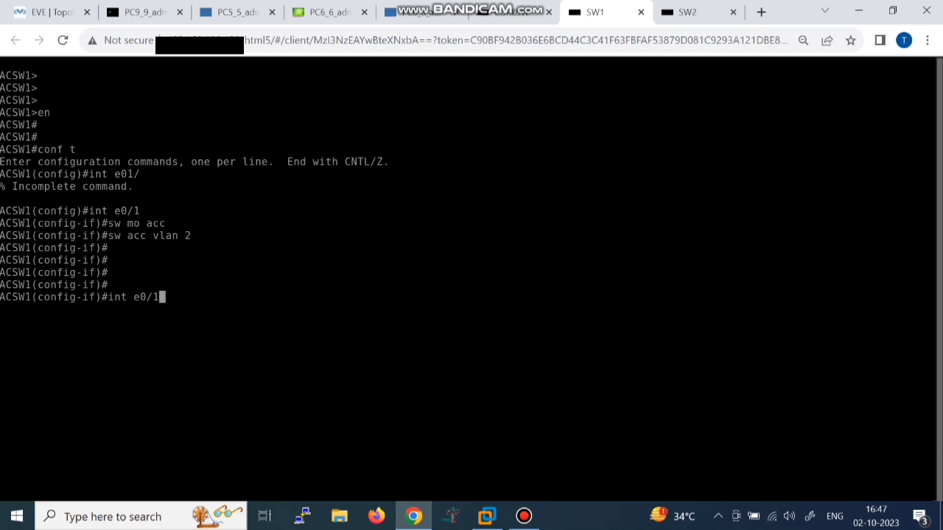
key(BackSpace)
text(2)
key(Return)
text(sw acc)
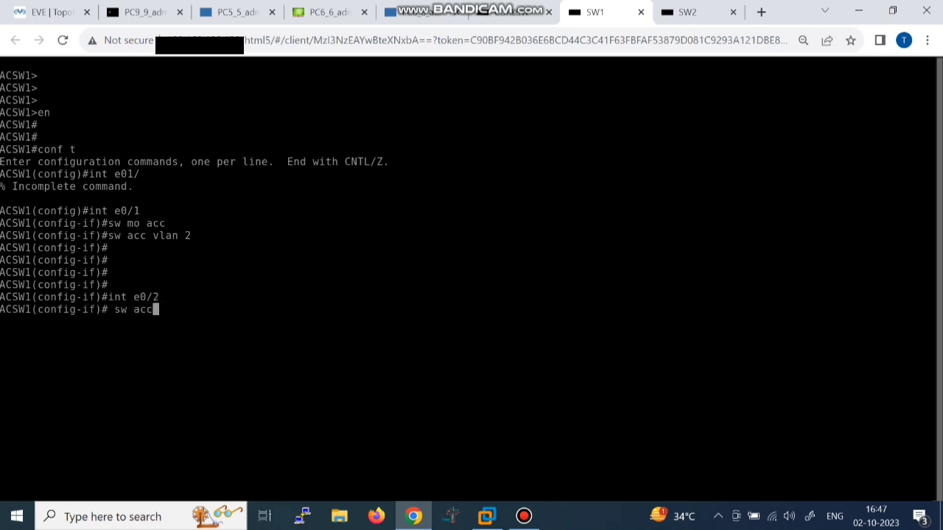
text( vlan 3)
key(Return)
key(Return)
key(Return)
Step: Save ACSW1's configuration with 'do wr' and move to the ACSW2 console
text(do w)
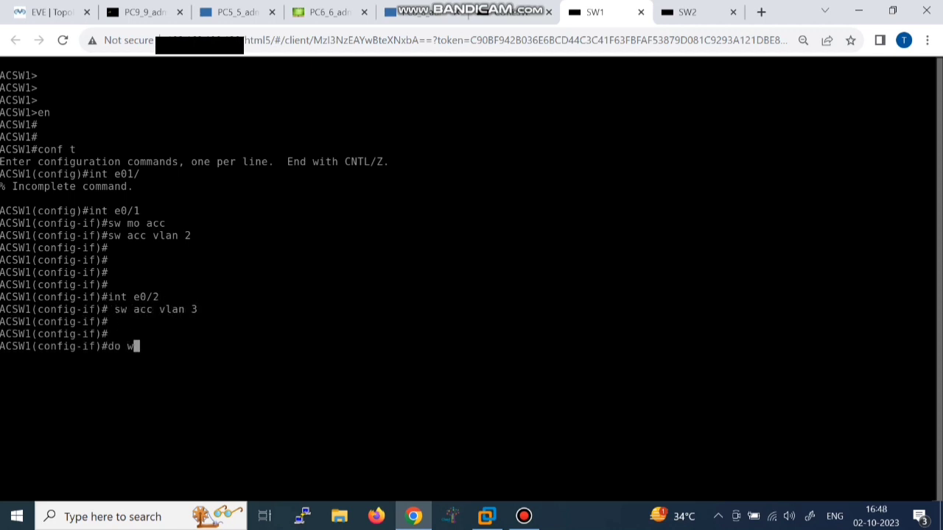
text(r)
key(Return)
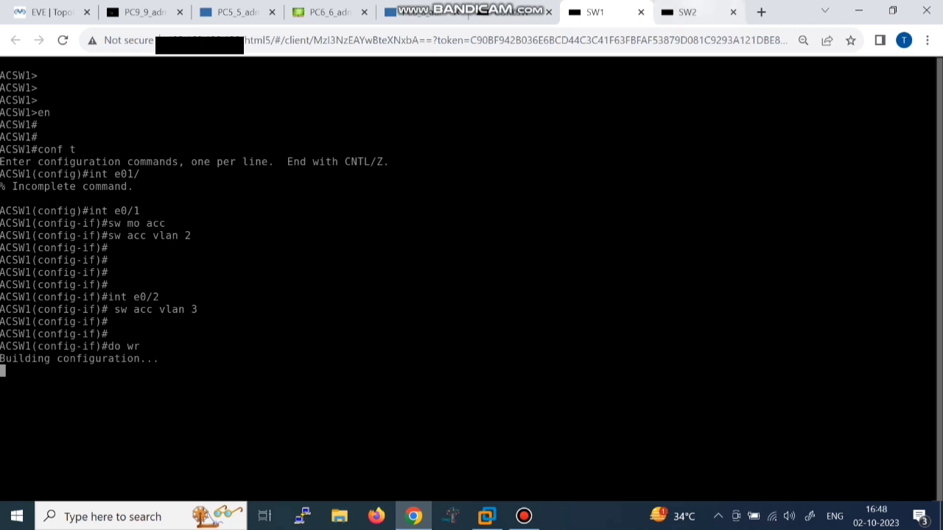
key(ctrl+Tab)
key(Return)
key(Return)
Step: Enter privileged and global configuration mode on ACSW2 with 'en' and 'conf t'
text(en)
key(Return)
key(Return)
text(c)
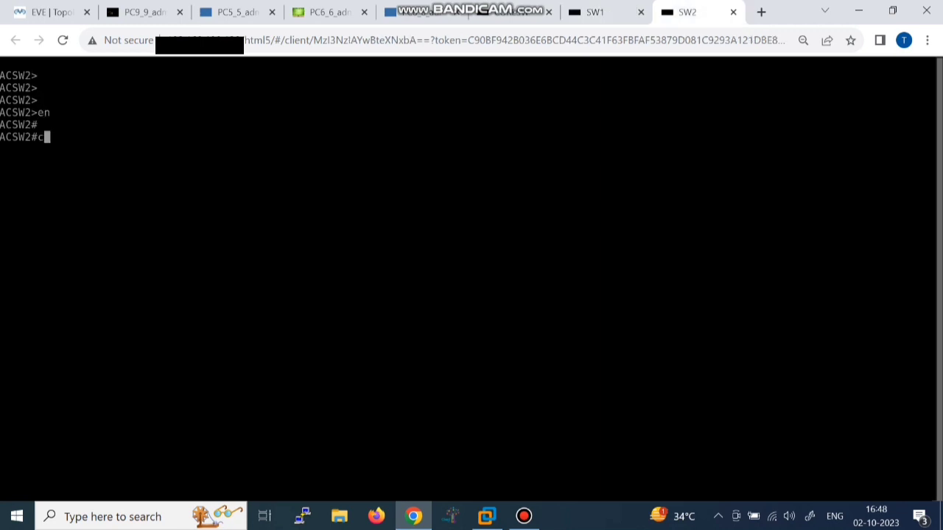
text(onf t)
key(Return)
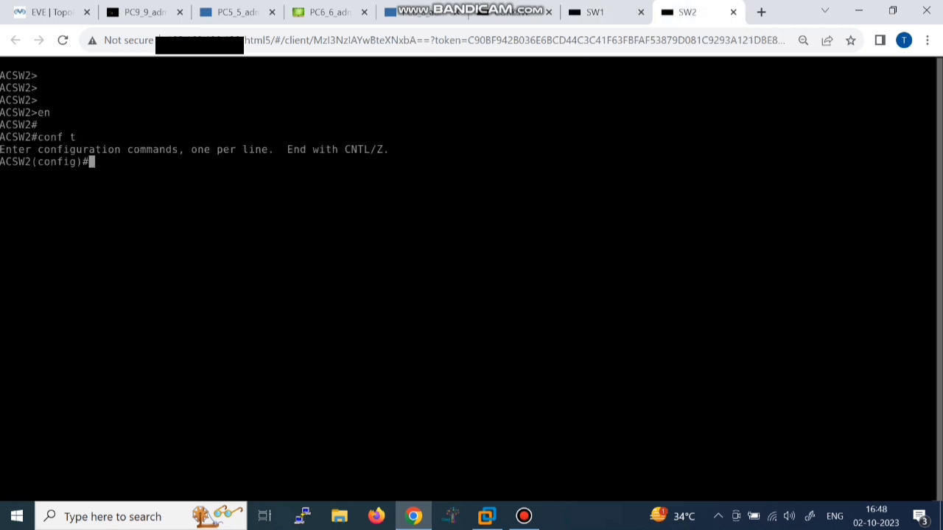
key(ctrl+Tab)
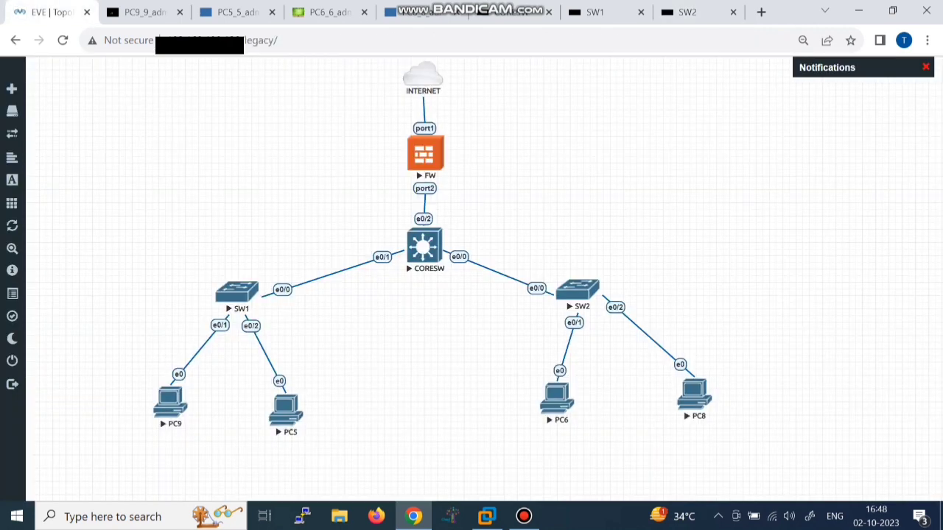
key(ctrl+shift+Tab)
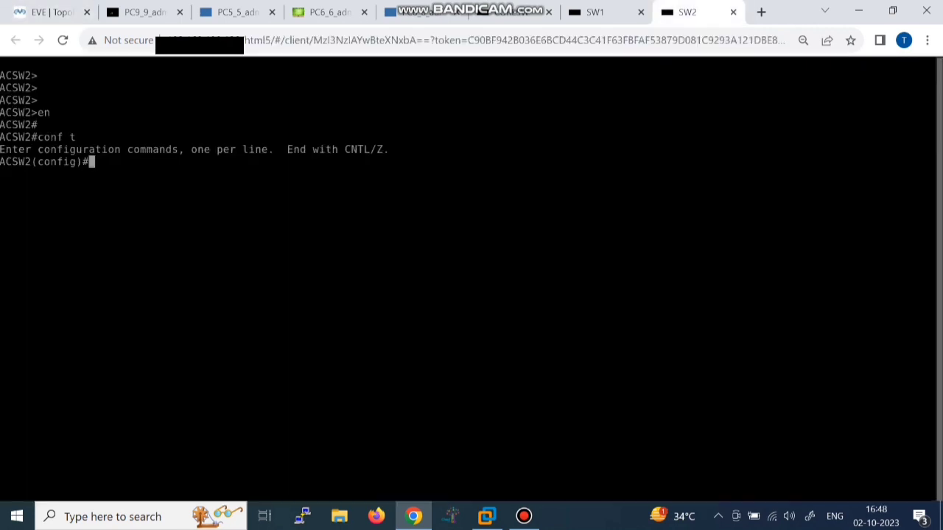
Step: Assign ACSW2 port e0/1 to access VLAN 2
text(int e0/1)
key(Return)
text(sw acc )
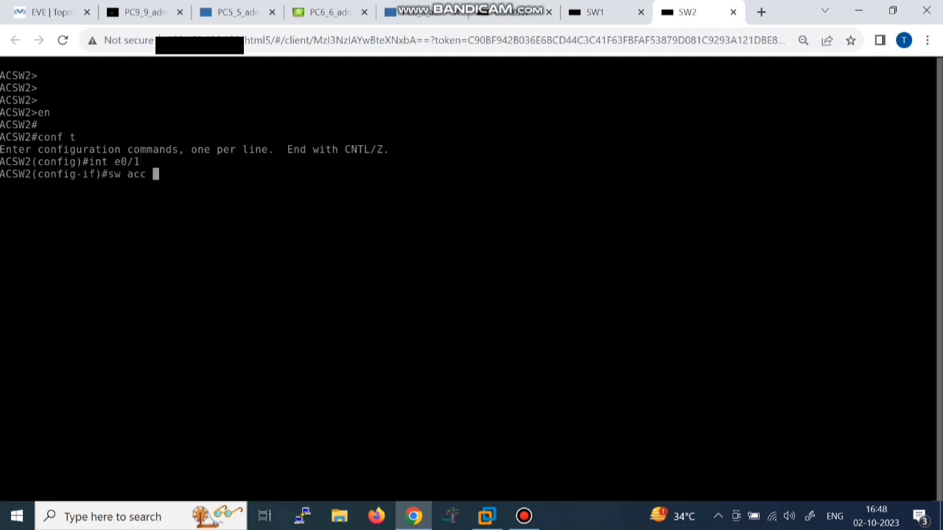
text(vlan 2)
key(Return)
Step: Assign port e0/2 to VLAN 3 and save with 'do wr'
key(Up)
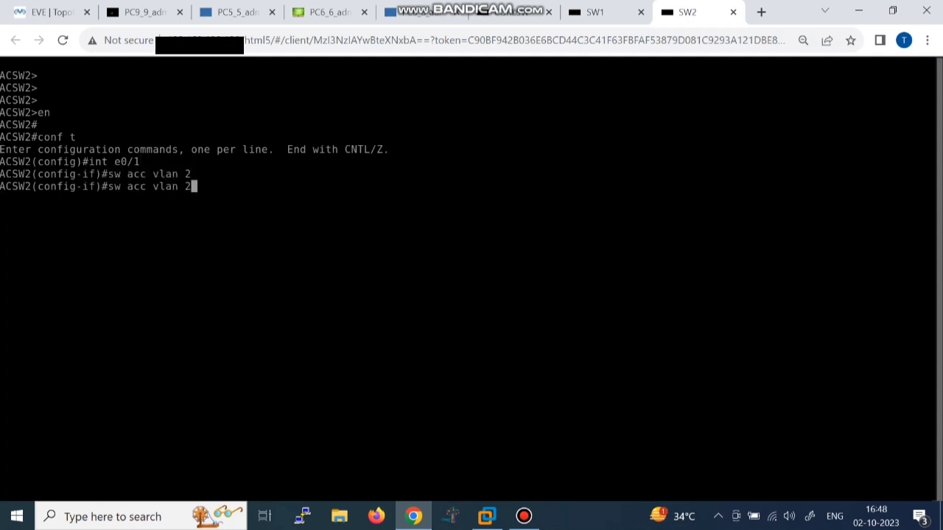
key(Up)
key(BackSpace)
text(2)
key(Return)
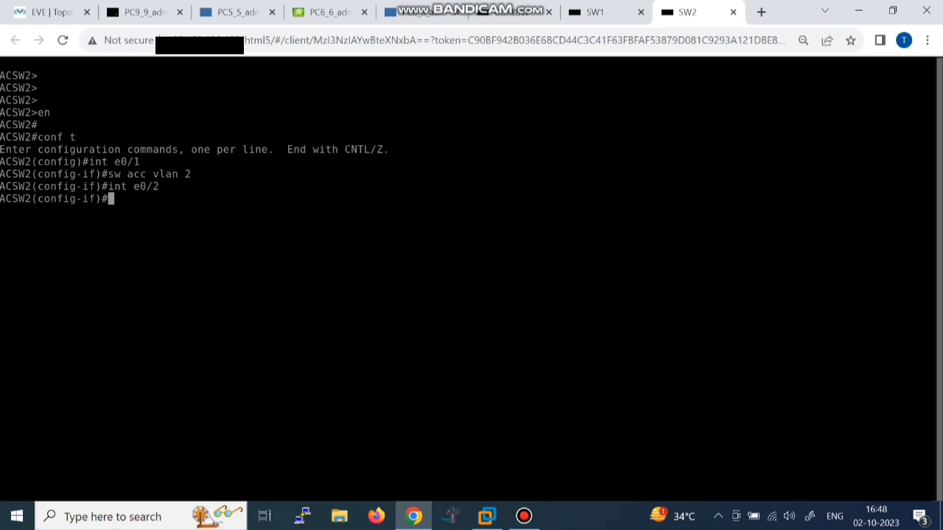
key(Up)
key(Up)
key(BackSpace)
text(3)
key(Return)
key(Return)
key(Return)
text(do wr)
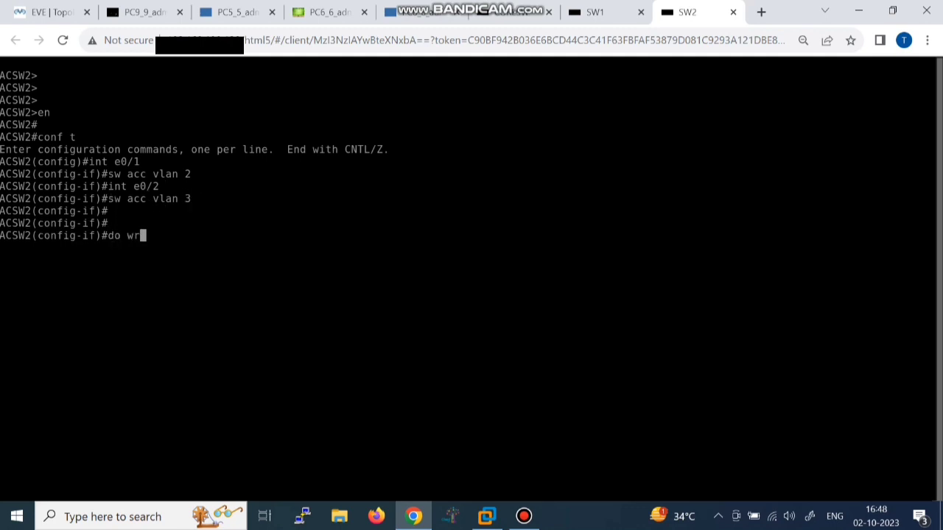
key(Return)
key(Return)
key(Return)
key(Return)
key(Return)
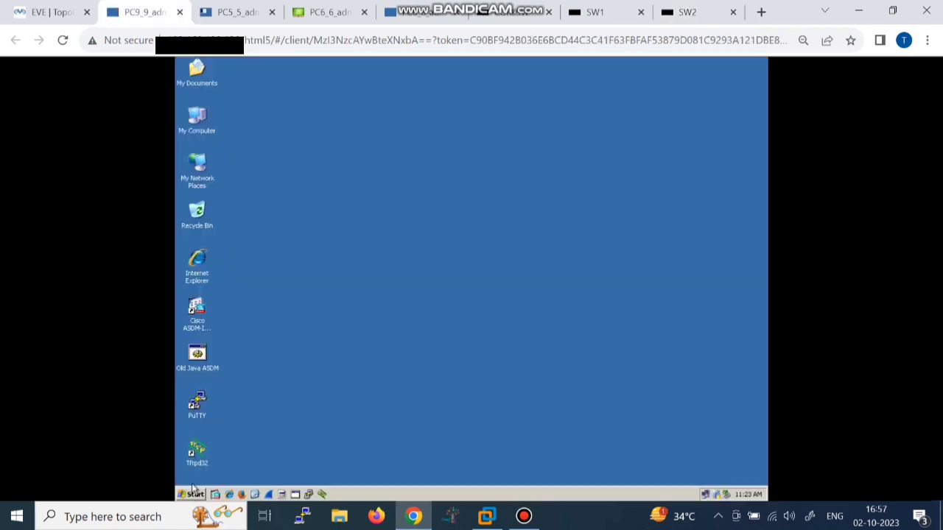
Step: Run ipconfig in a command prompt on PC9 to confirm it holds 192.168.2.2
click(193, 494)
click(219, 436)
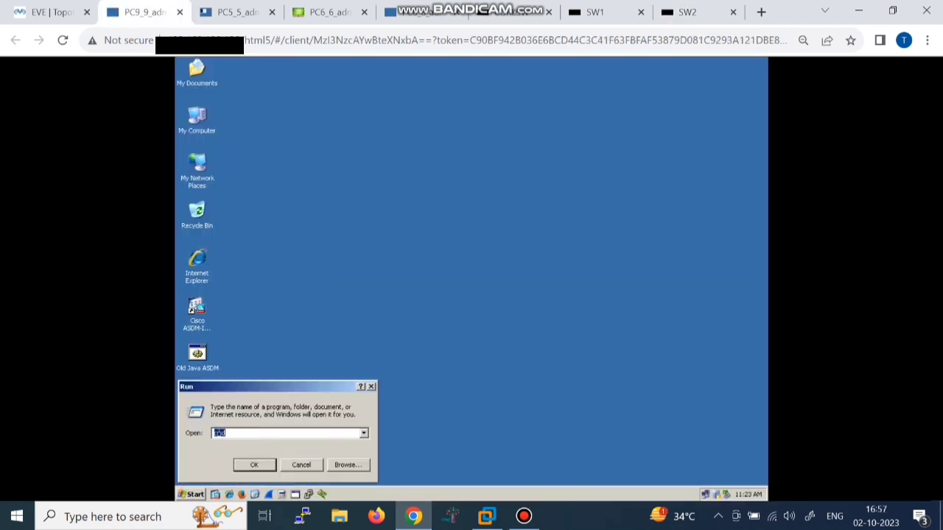
click(253, 462)
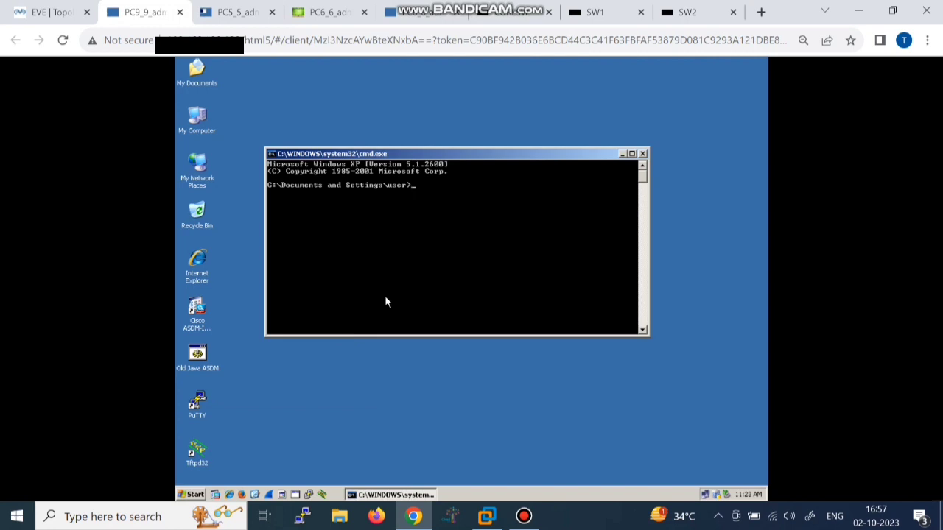
text(ipconfig)
key(Return)
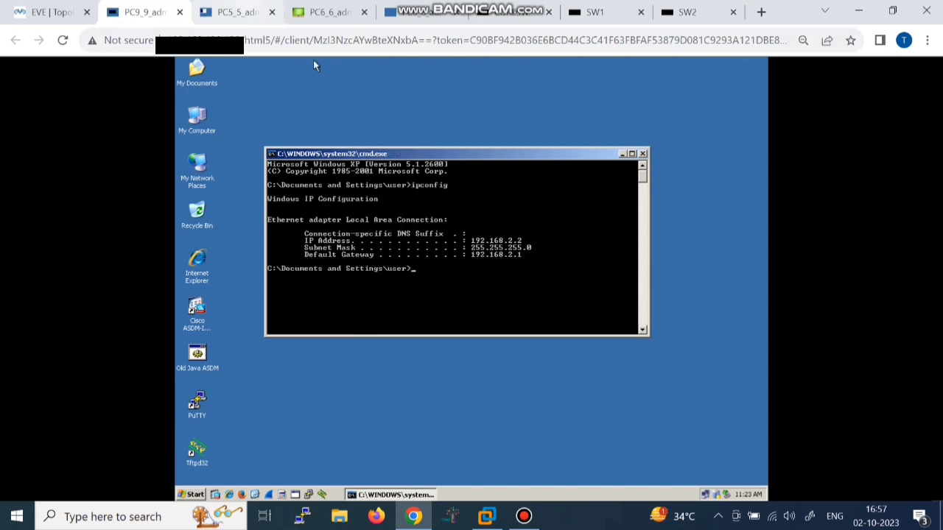
Step: On PC5, run ipconfig, which shows 169.254.216.214, then run ipconfig /renew
click(241, 12)
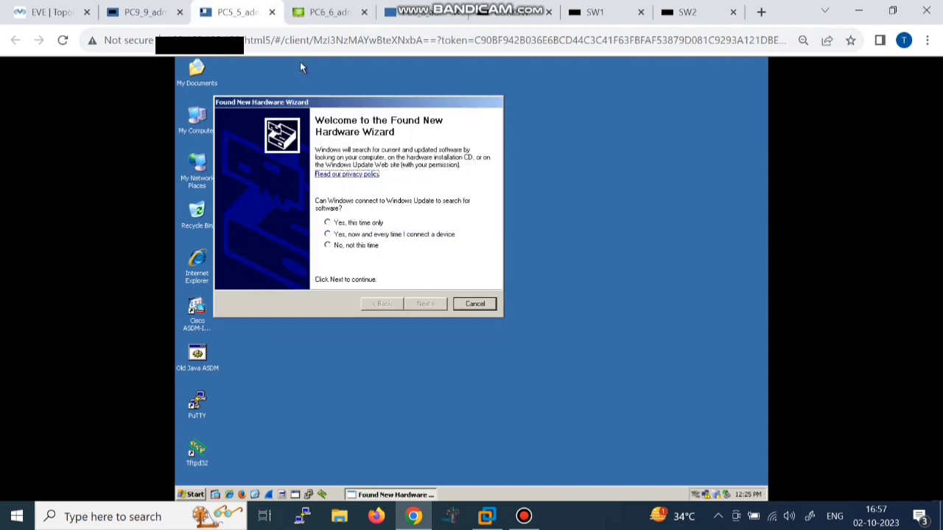
click(196, 494)
click(221, 436)
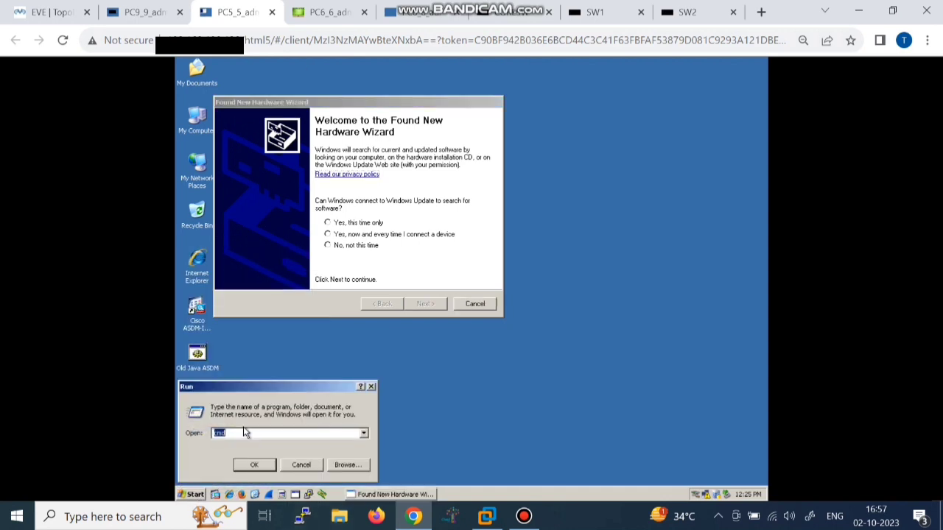
click(253, 464)
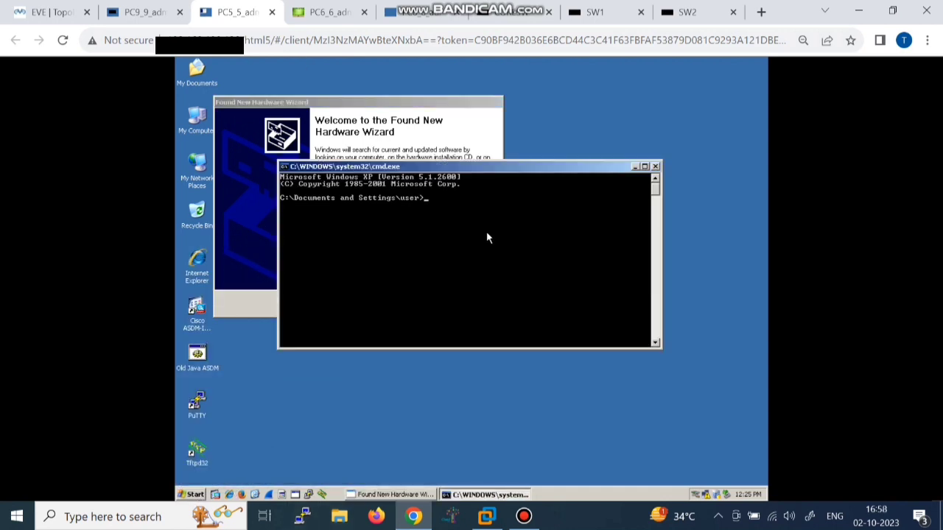
text(ipconfig)
key(Return)
key(Up)
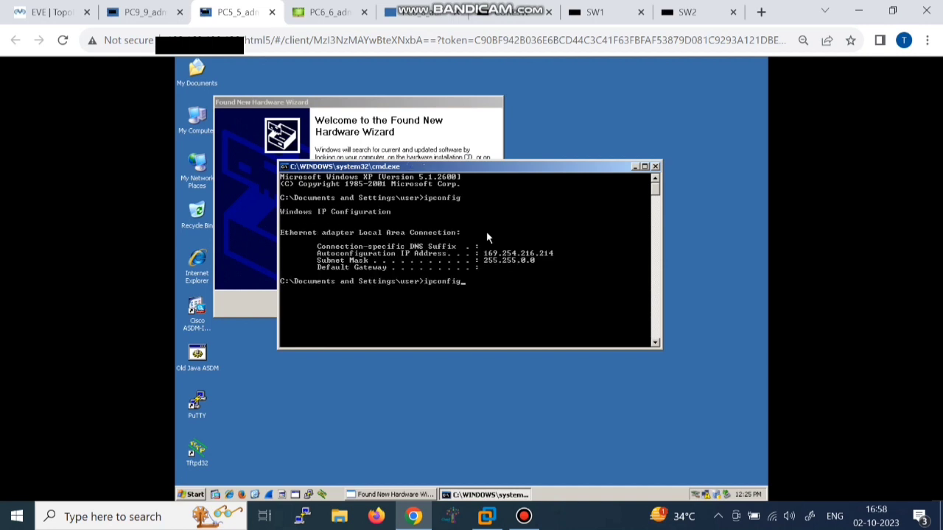
text(/renw)
key(BackSpace)
text(ew)
key(Return)
Step: Run ifconfig in a PC6 terminal and verify ens3 has 192.168.2.3, netmask 255.255.255.0
click(324, 12)
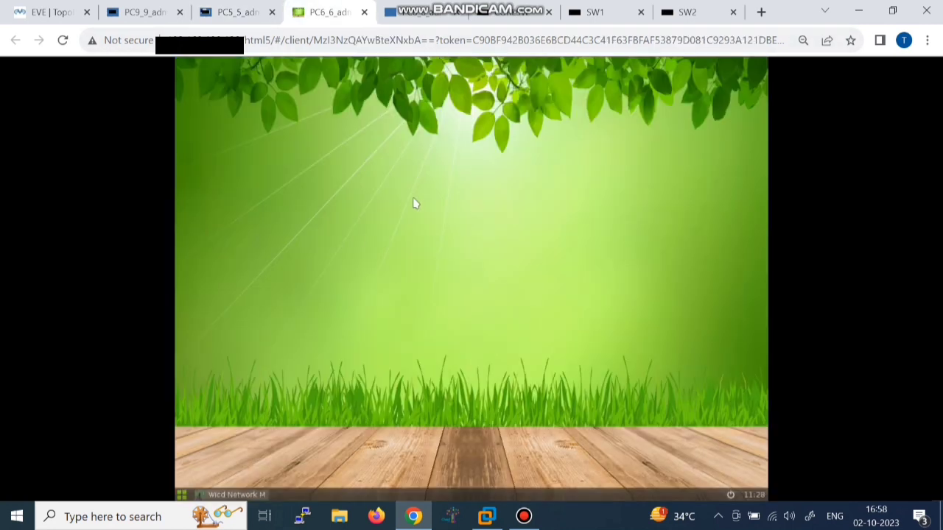
right_click(359, 236)
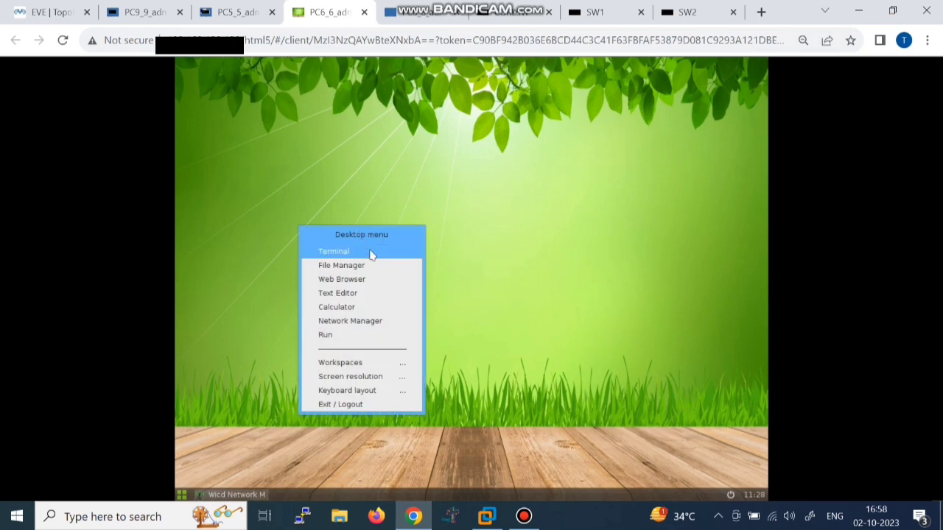
click(372, 252)
text(ifconfig)
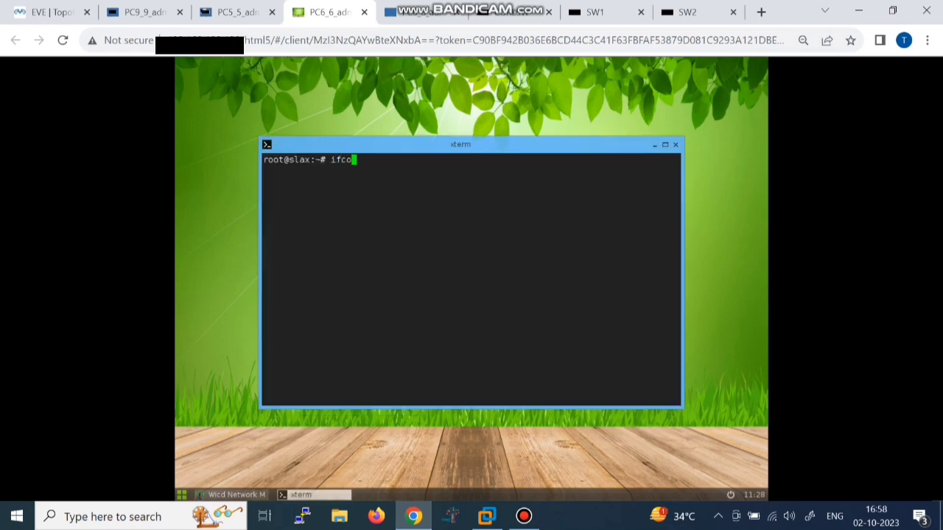
key(Return)
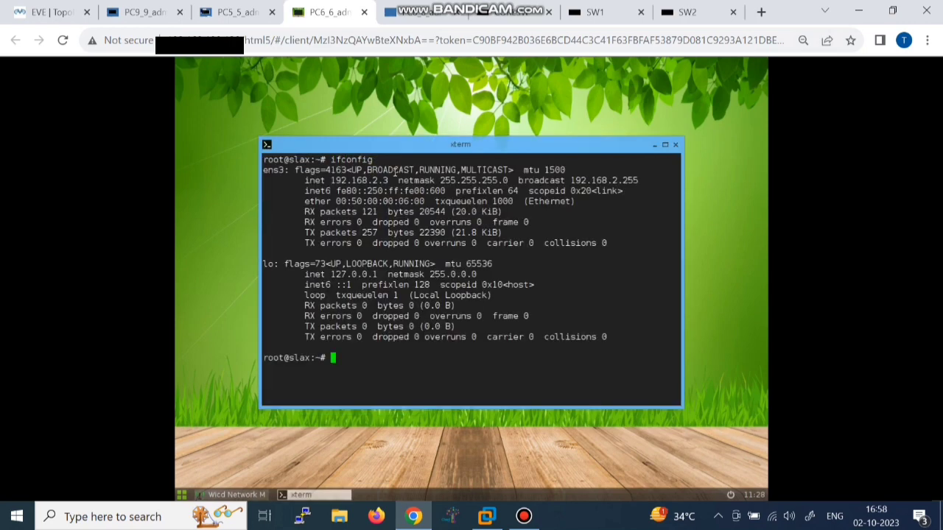
drag(389, 180, 334, 180)
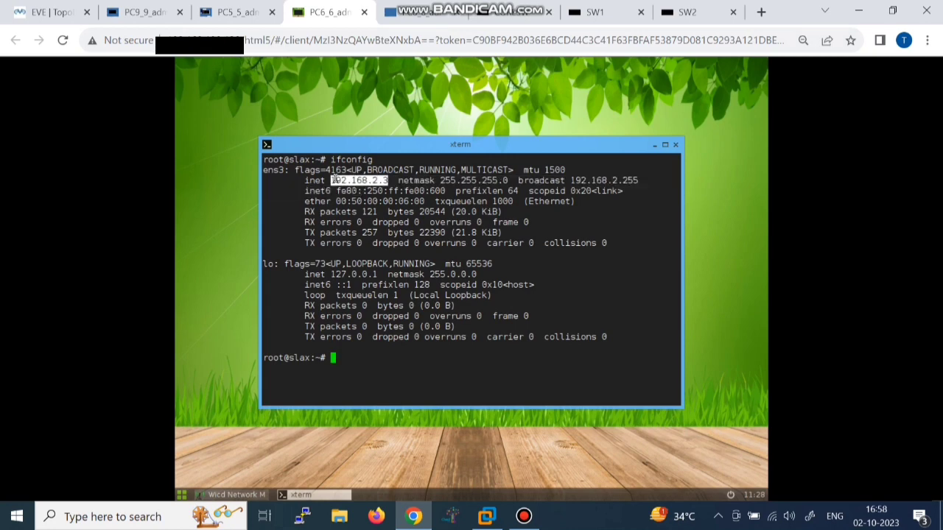
click(427, 12)
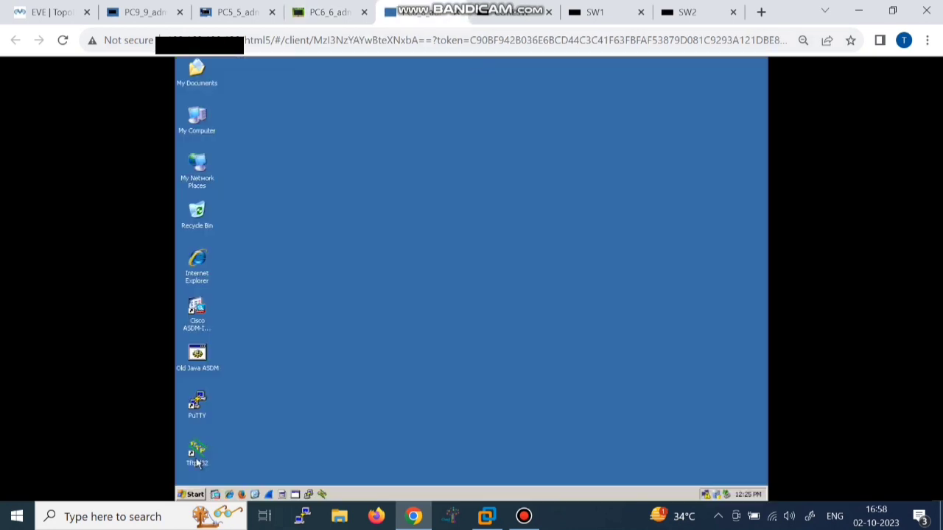
Step: Run ipconfig /renew on the fourth Windows PC to get 192.168.3.3, and check PC5 has 192.168.3.2
click(193, 495)
click(231, 436)
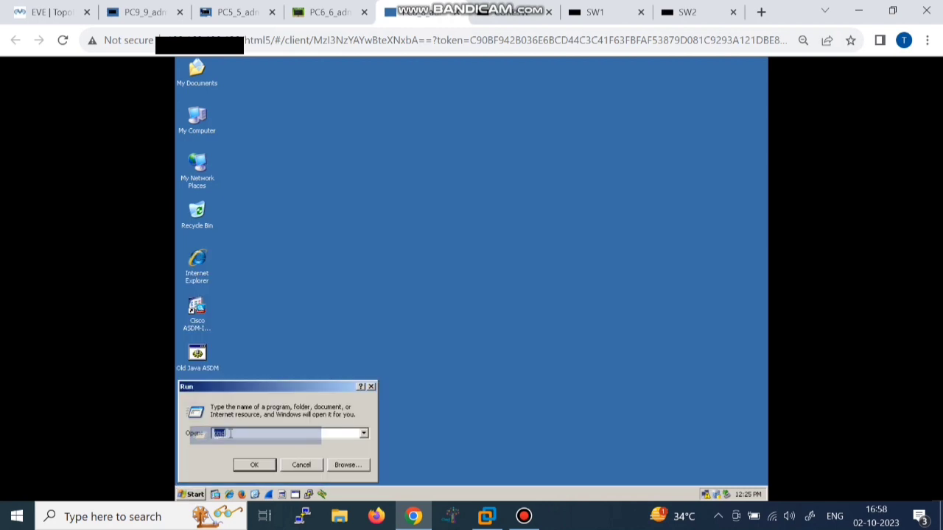
text(cmd)
click(256, 469)
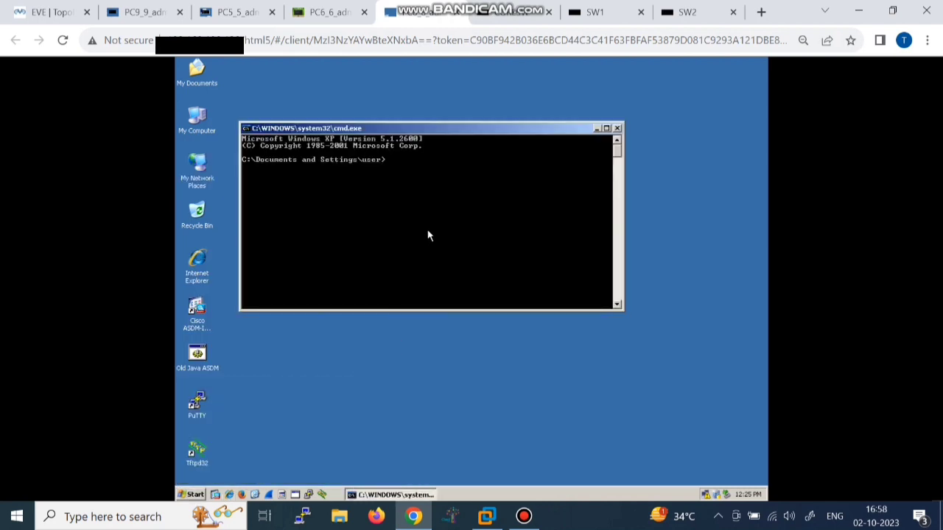
text(ipconfig/renew)
key(Return)
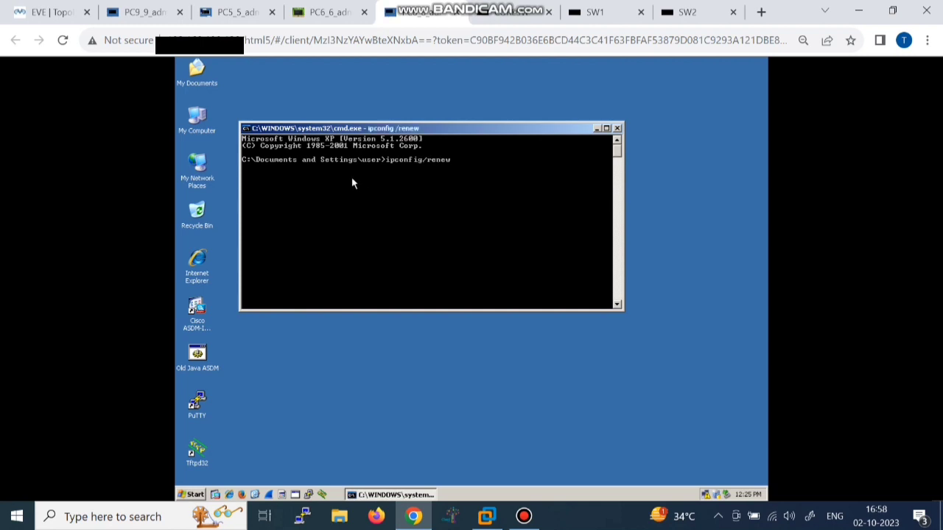
click(236, 12)
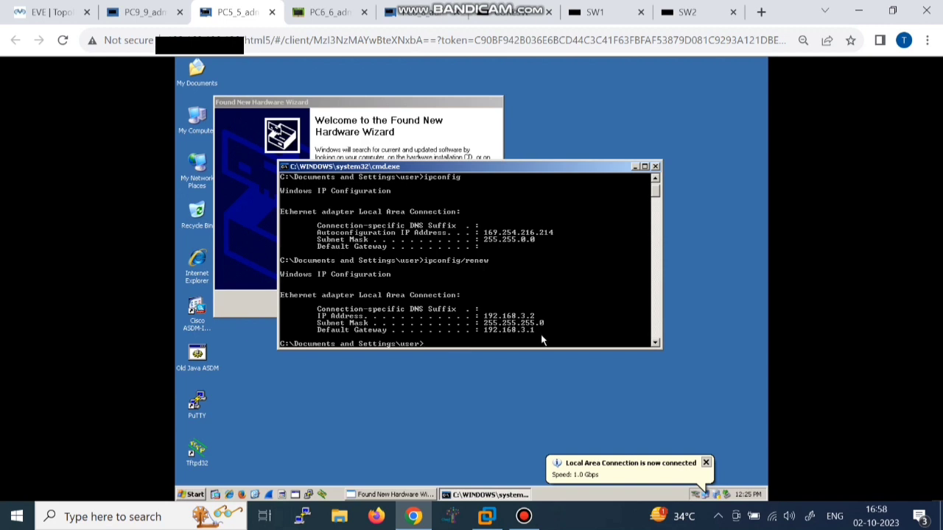
click(442, 12)
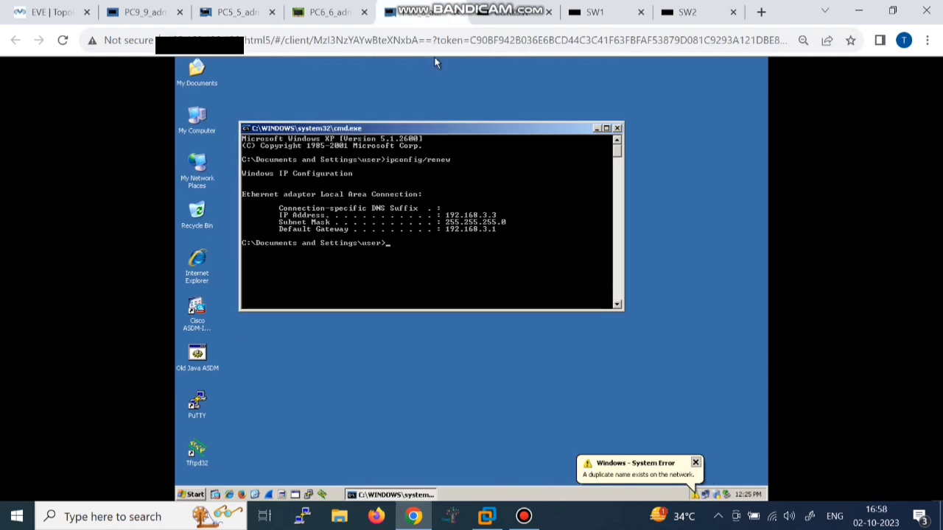
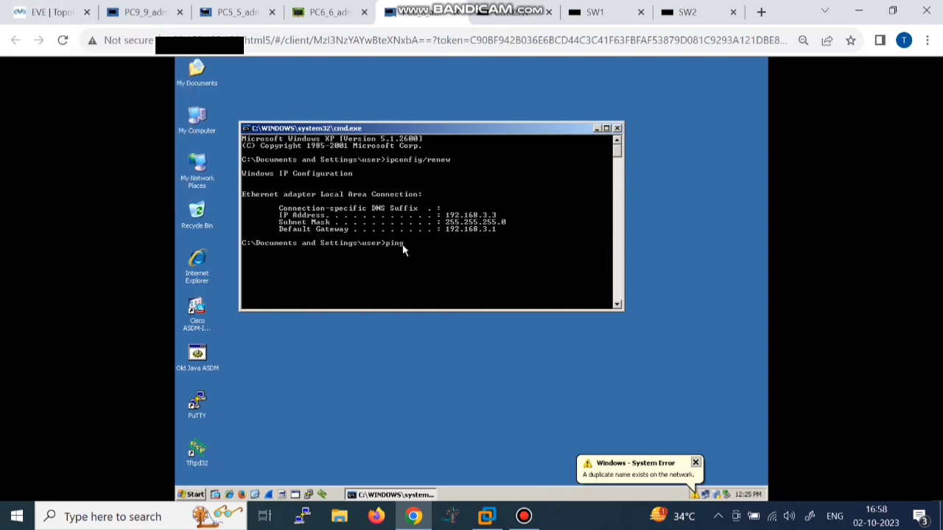
Step: Ping 192.168.3.2, 192.168.2.2 and the 192.168.2.1 gateway from the current PC
text(192.168.3.2)
key(Return)
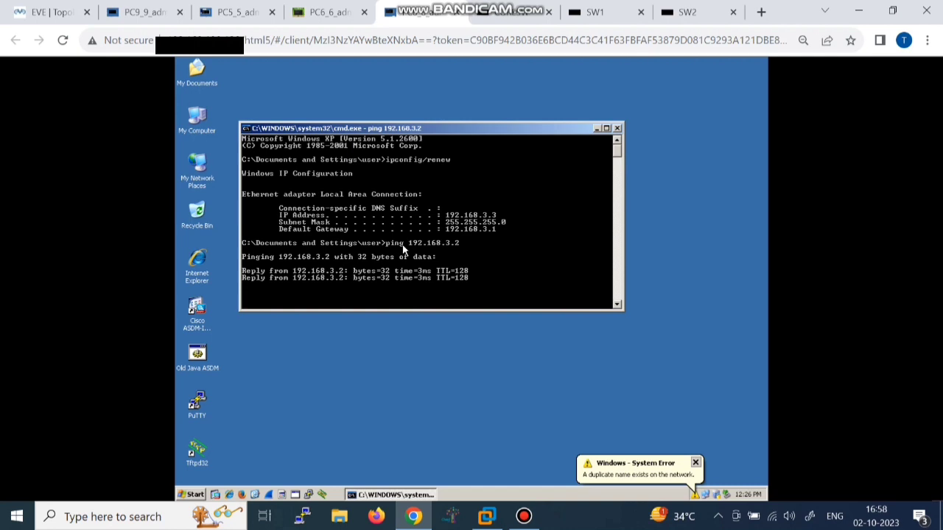
key(ctrl+c)
key(Up)
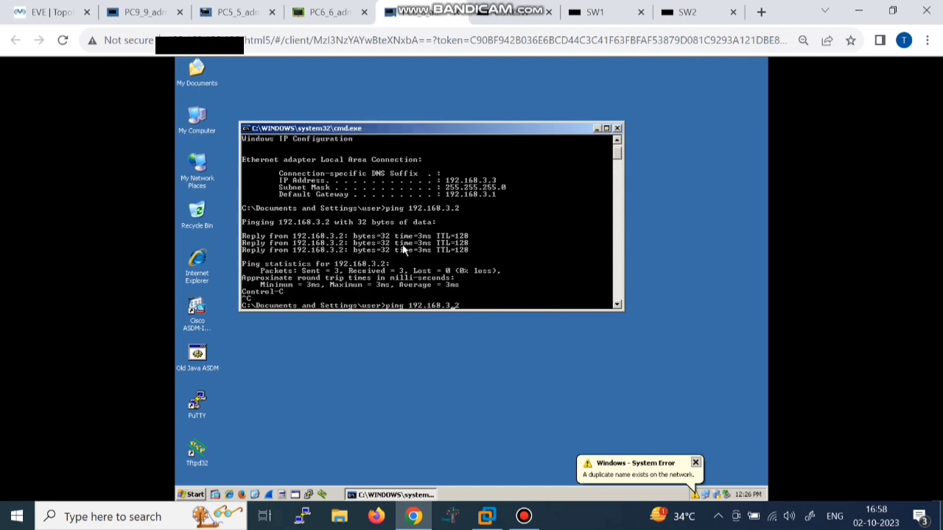
key(BackSpace)
text(2)
key(Return)
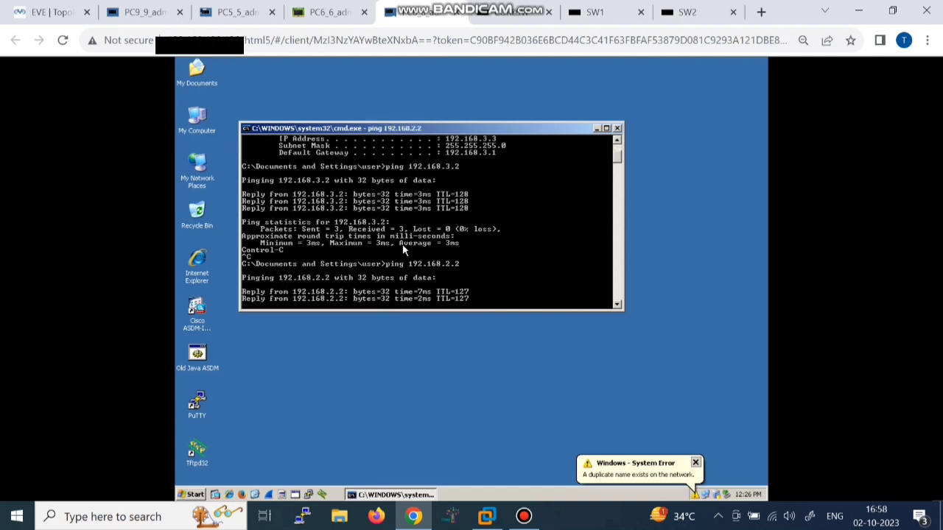
key(ctrl+c)
key(Up)
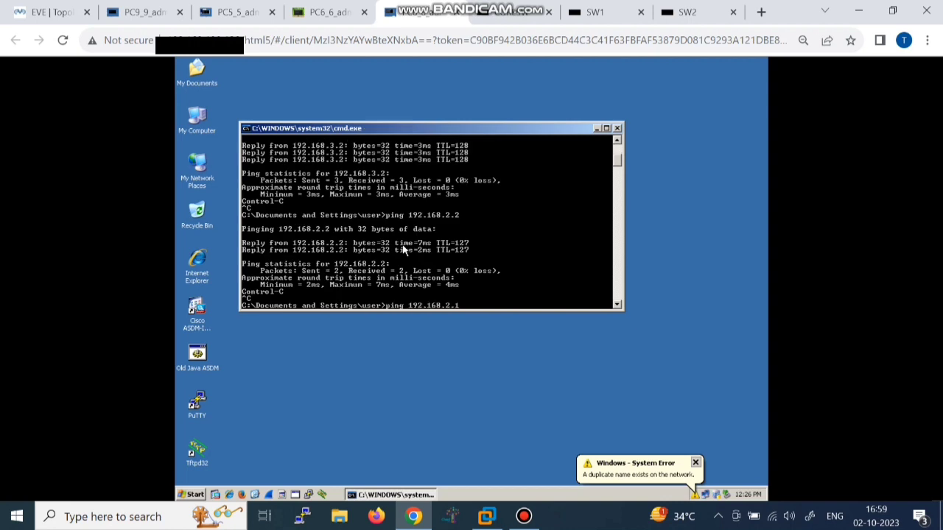
text(1)
key(Return)
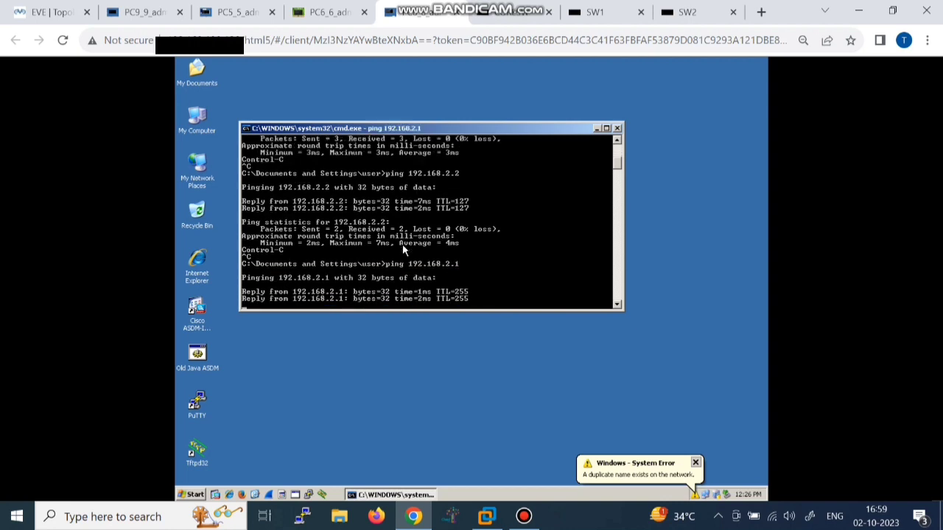
key(ctrl+c)
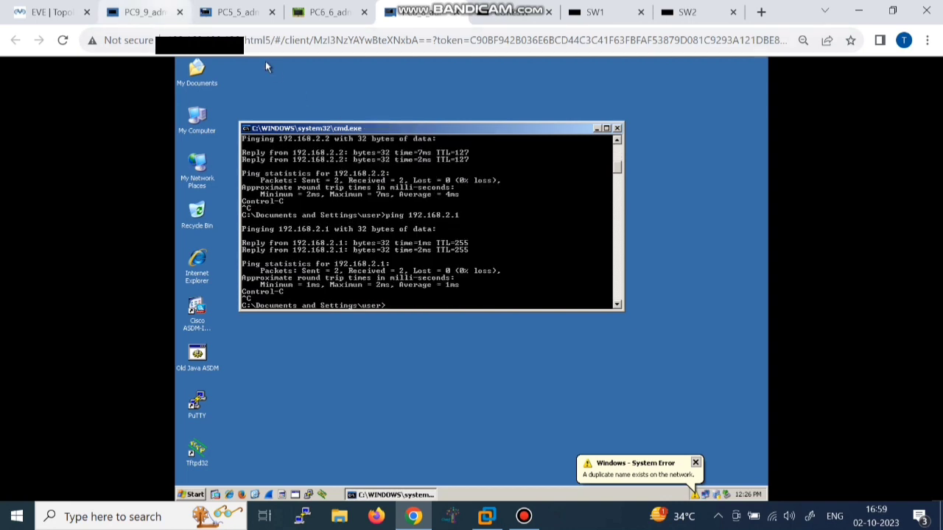
Step: From PC9, ping 192.168.3.2, 192.168.3.3 and gateway 192.168.3.1, then return to the topology
click(148, 13)
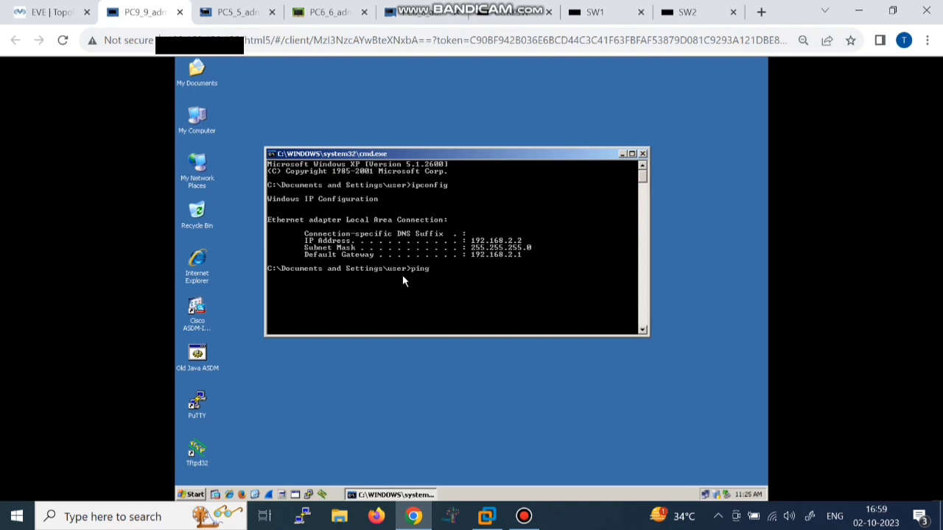
text(ping 192.168.3.2)
key(Return)
key(ctrl+c)
key(Up)
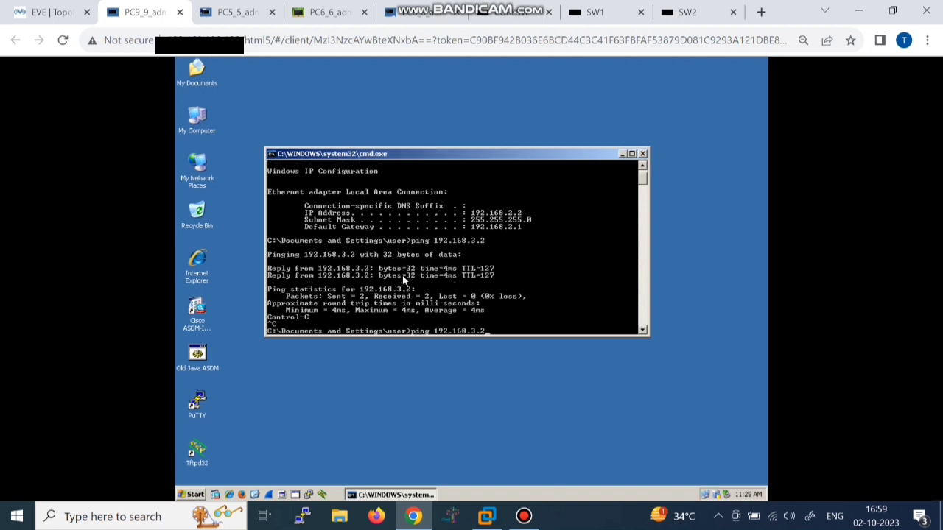
key(BackSpace)
text(3)
key(Return)
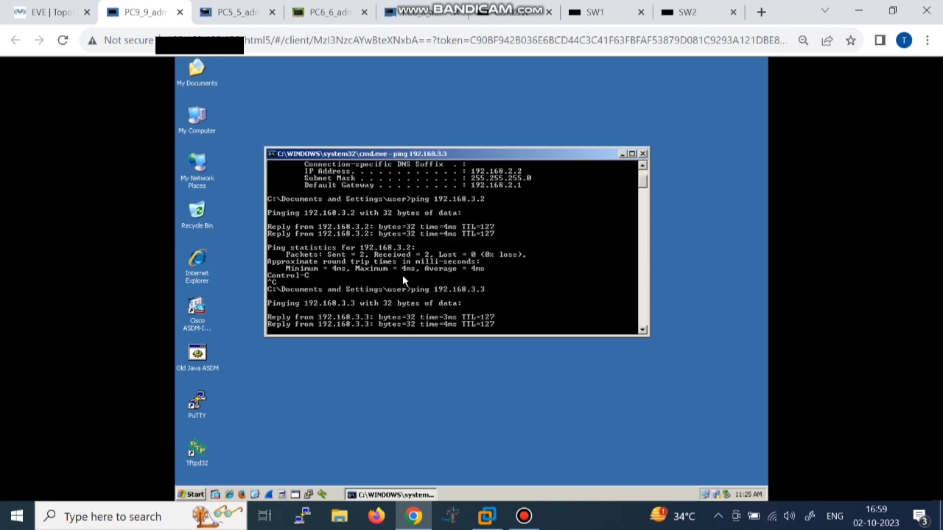
key(ctrl+c)
key(Up)
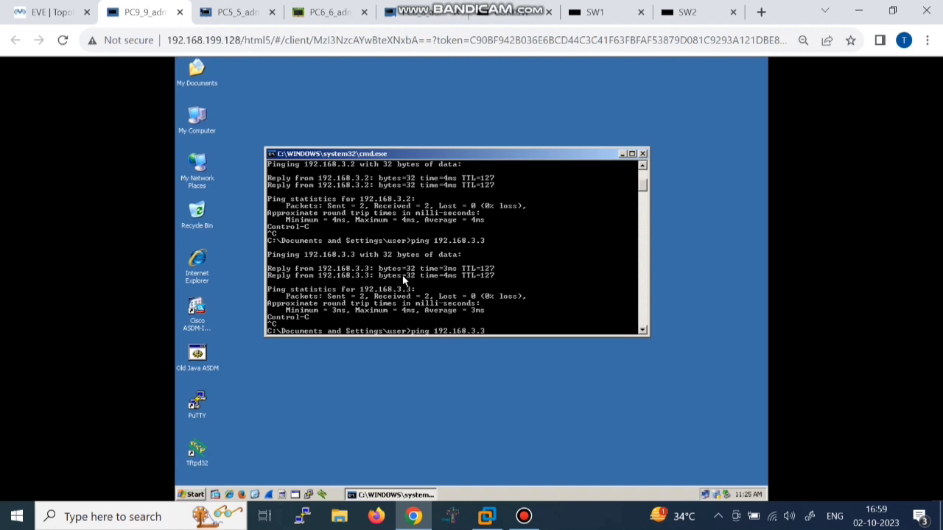
key(BackSpace)
text(1)
key(Return)
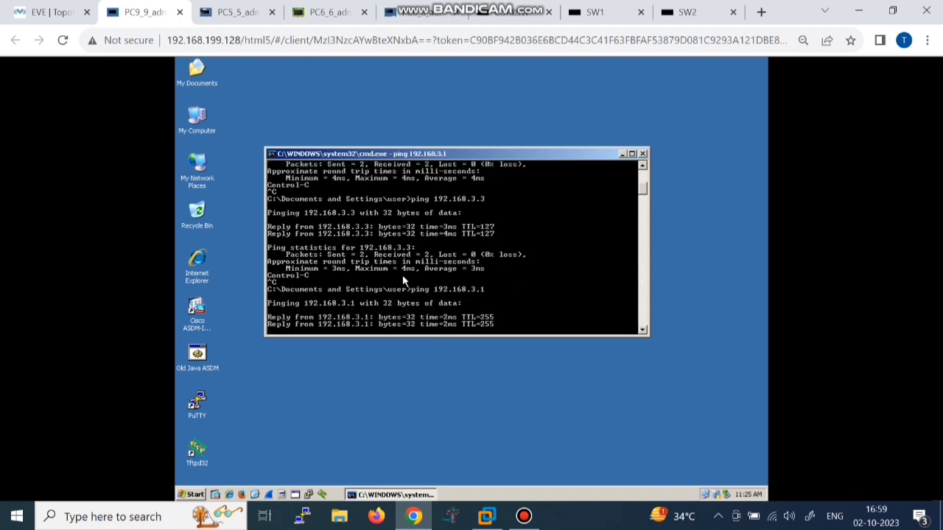
key(ctrl+c)
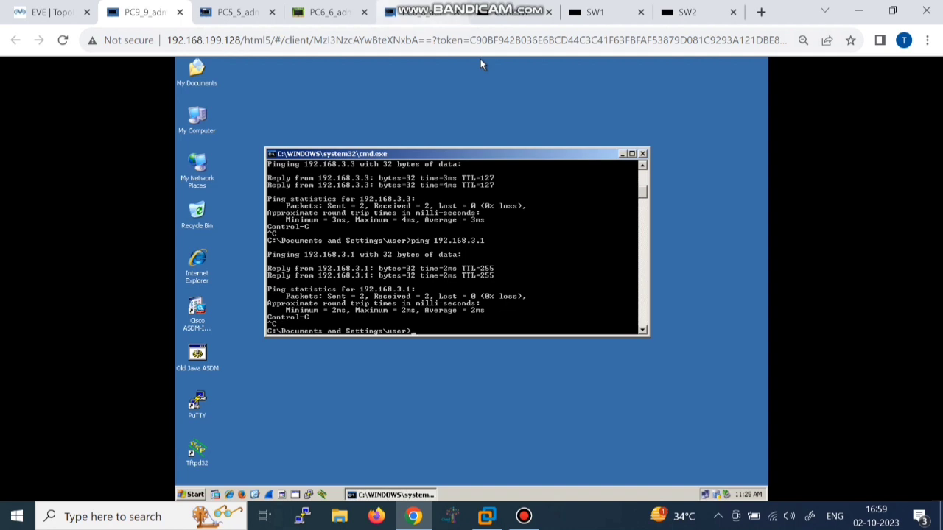
click(46, 11)
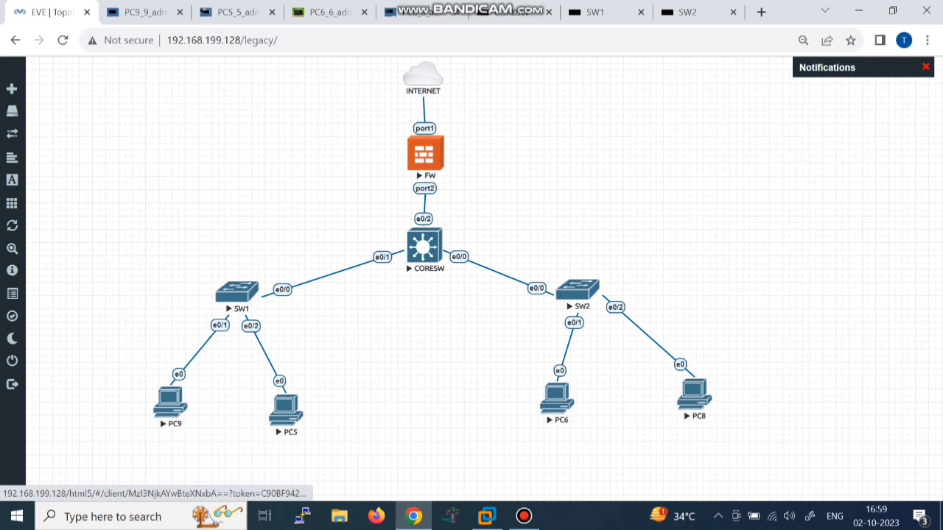
Step: Open the FW console, log in as admin with a blank password and set a new password
click(425, 153)
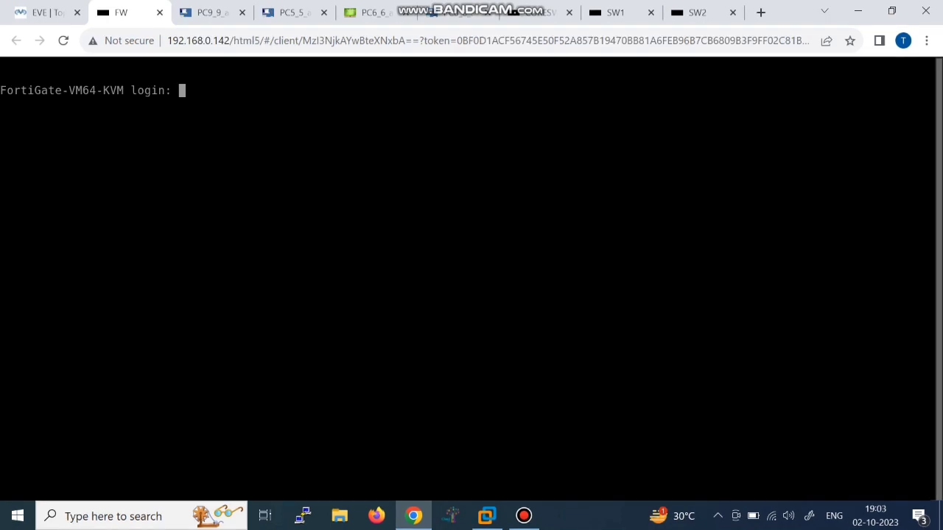
text(admin)
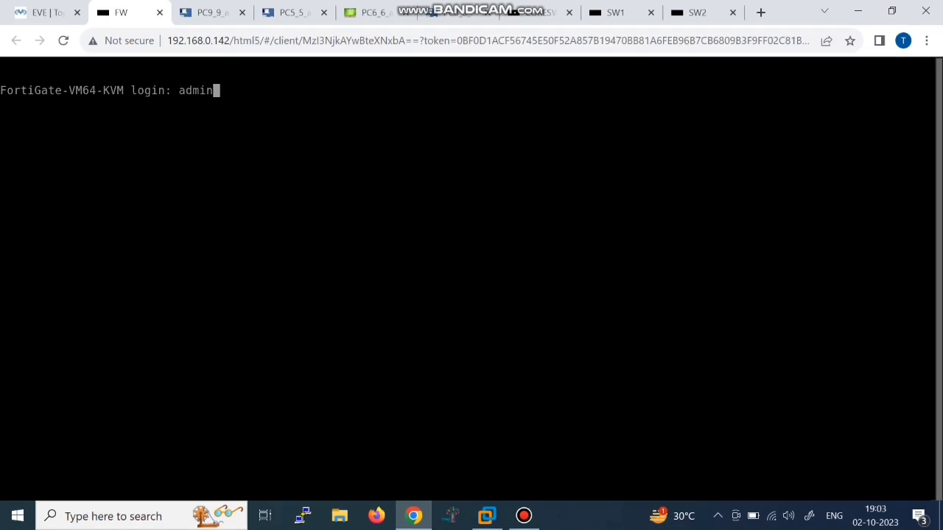
key(Return)
key(Return)
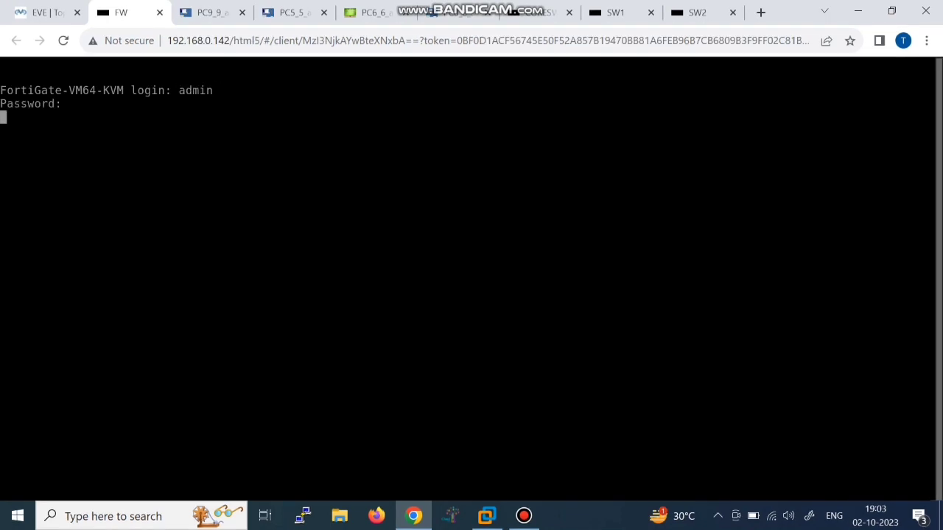
key(Return)
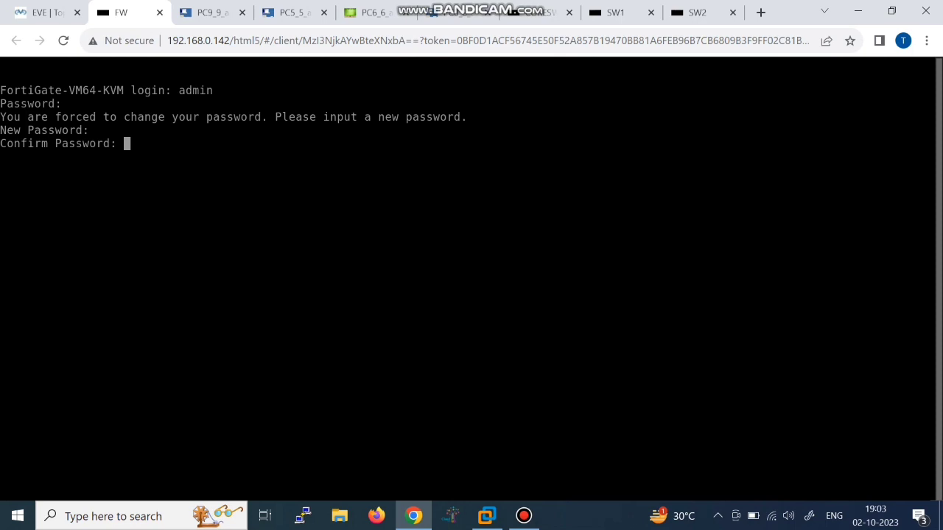
key(Return)
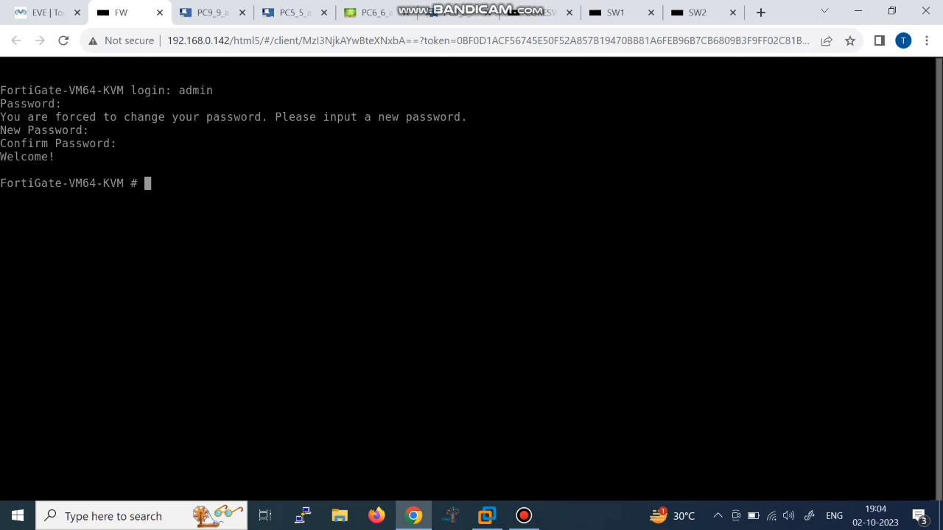
text(show system )
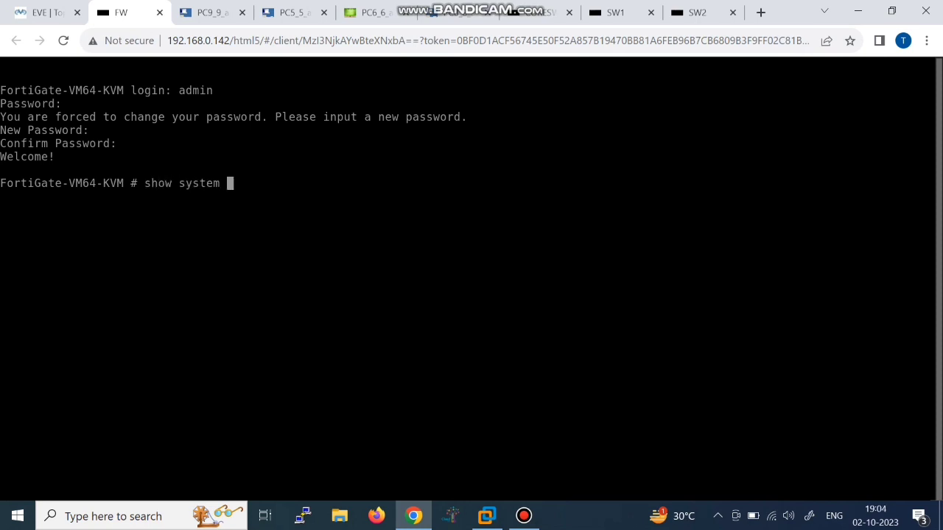
text(interface ?)
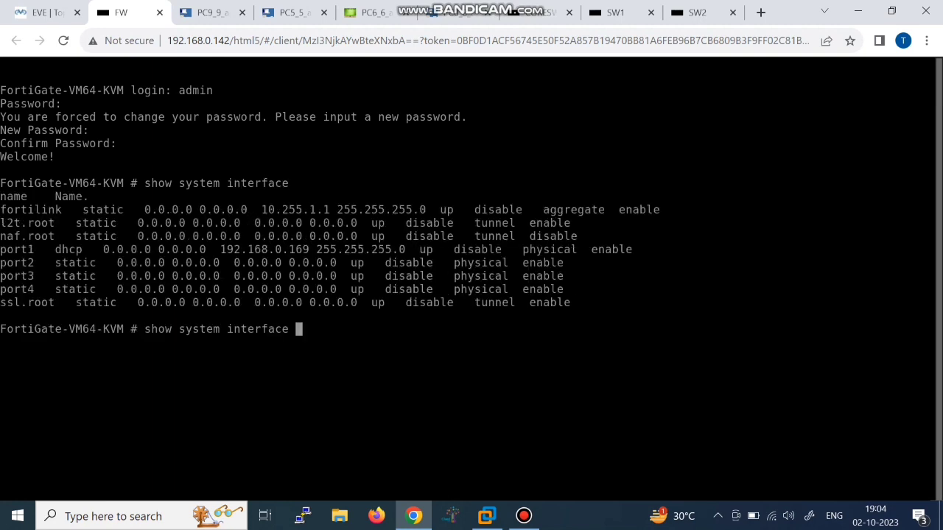
Step: Review port1's DHCP address, then set the system hostname to FORTIFW under config system global
drag(317, 249, 55, 250)
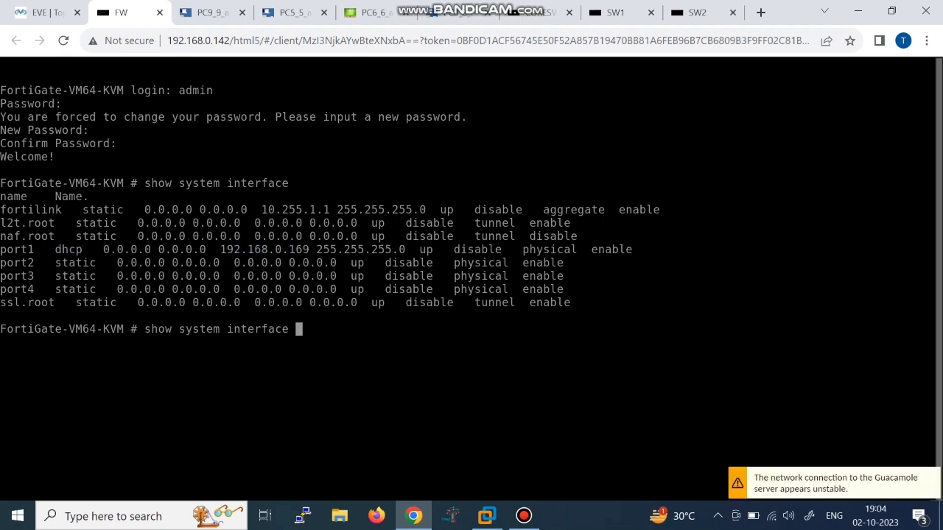
key(Return)
key(Return)
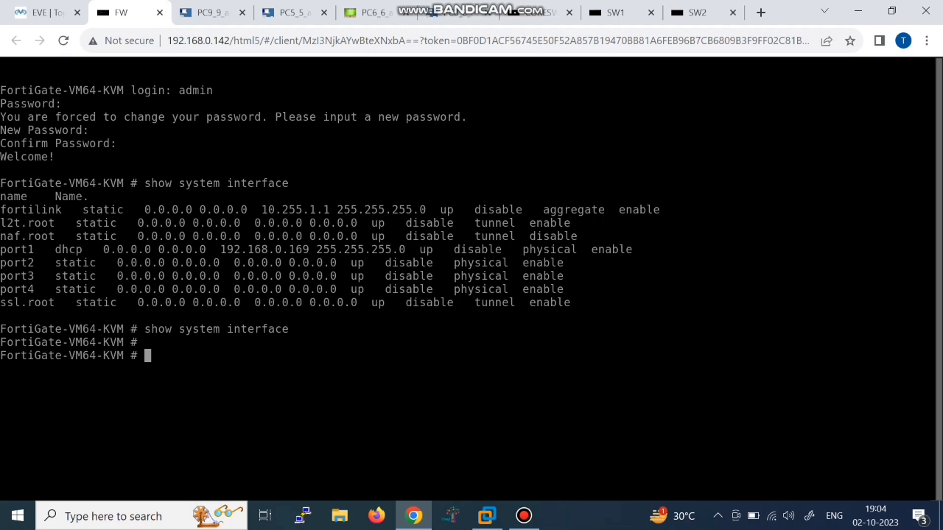
text(config sy)
key(BackSpace)
key(BackSpace)
text(system global)
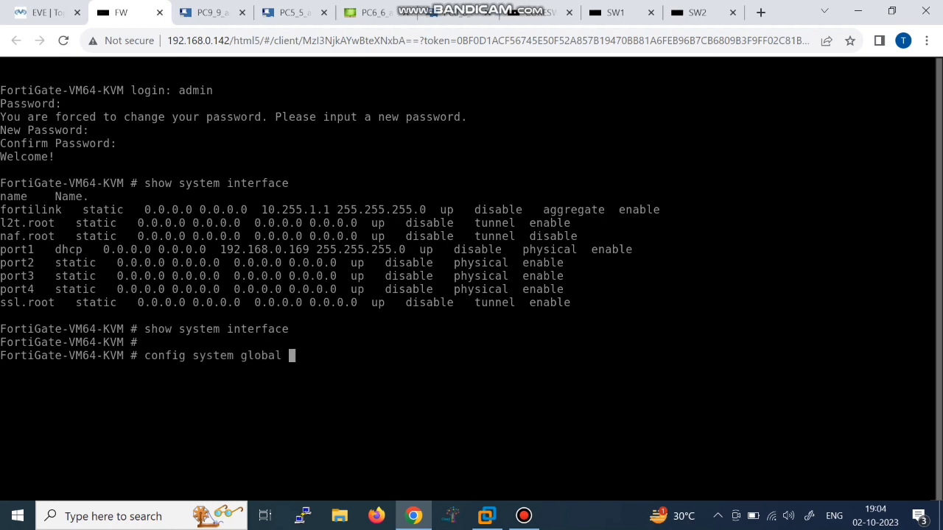
key(Return)
text(set hostname )
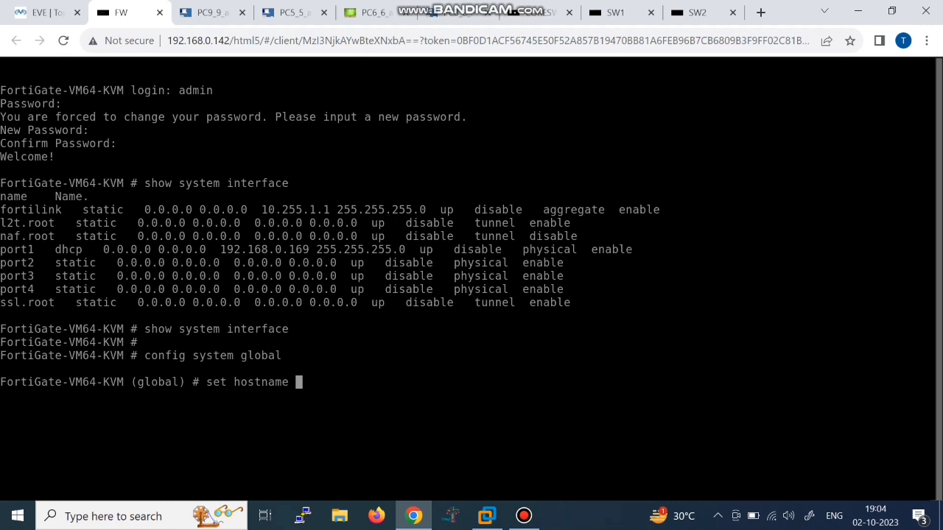
text(FORTIFW)
key(Return)
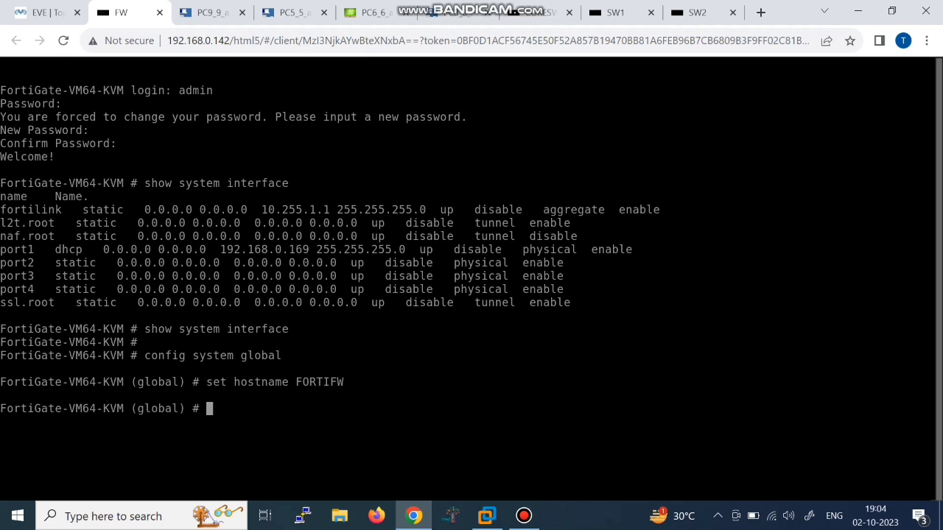
text(end)
key(Return)
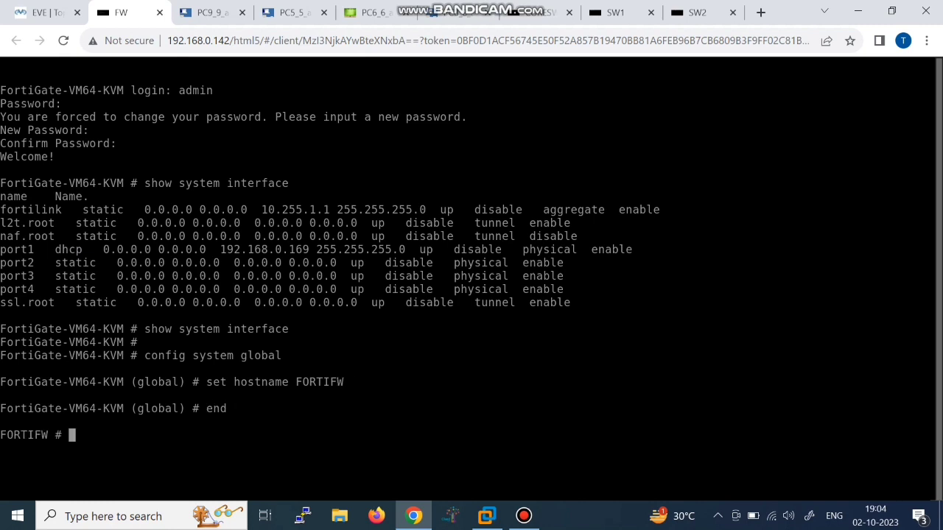
Step: Make port1 static with IP 192.168.0.150 and netmask 255.255.255.0
text(config system int)
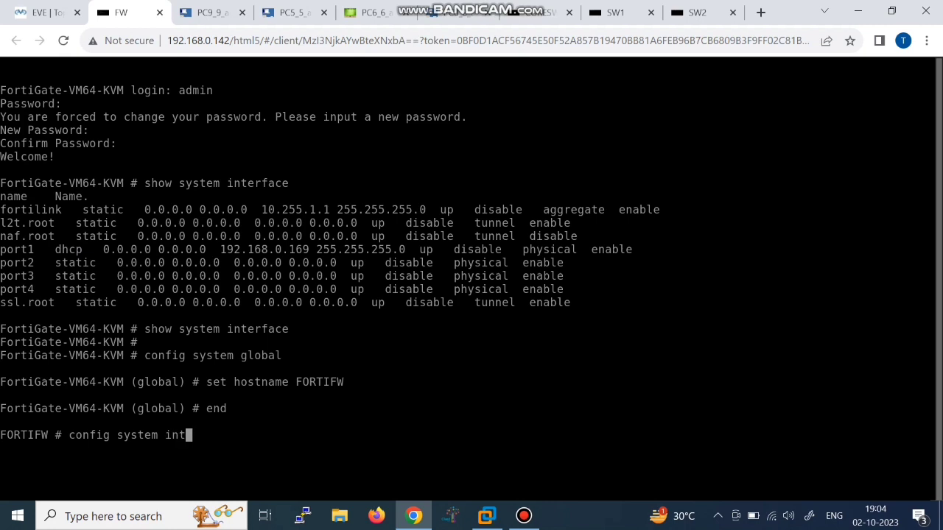
key(Return)
text(e)
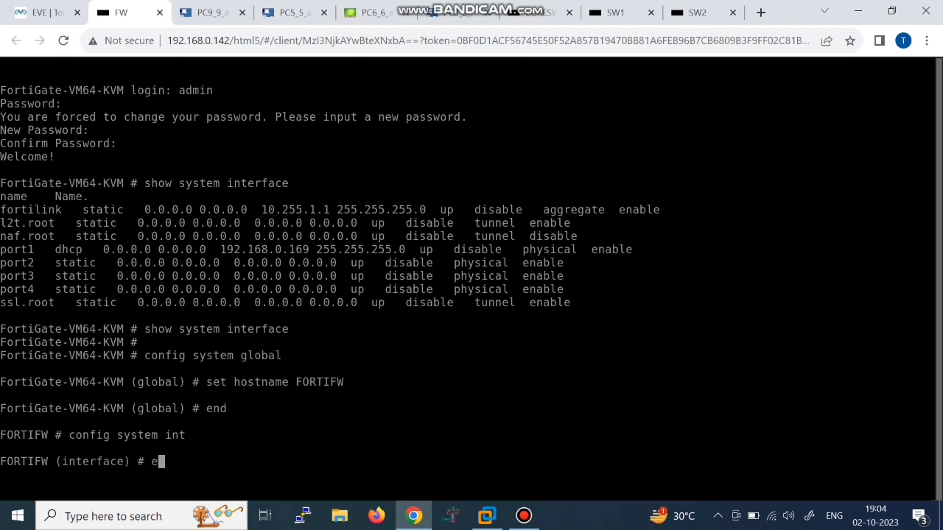
text(dit port1)
key(Return)
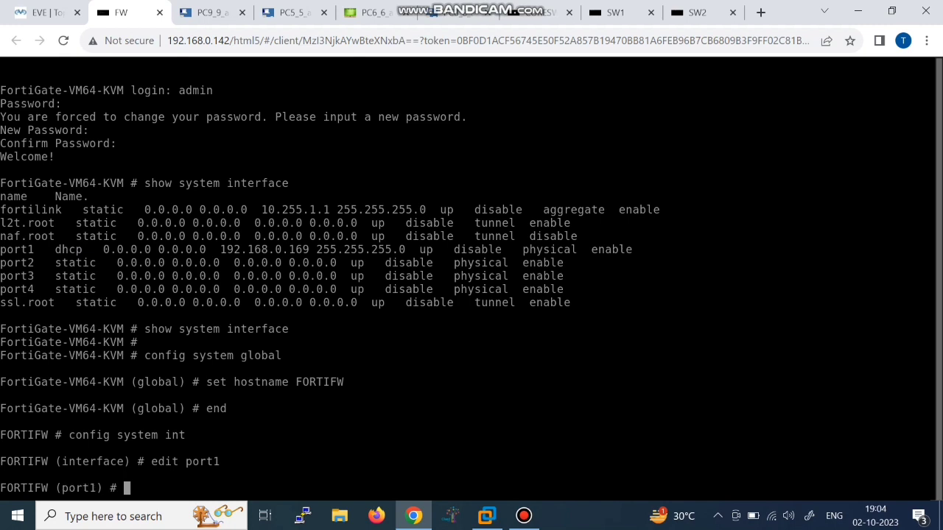
text(set ip 192.168)
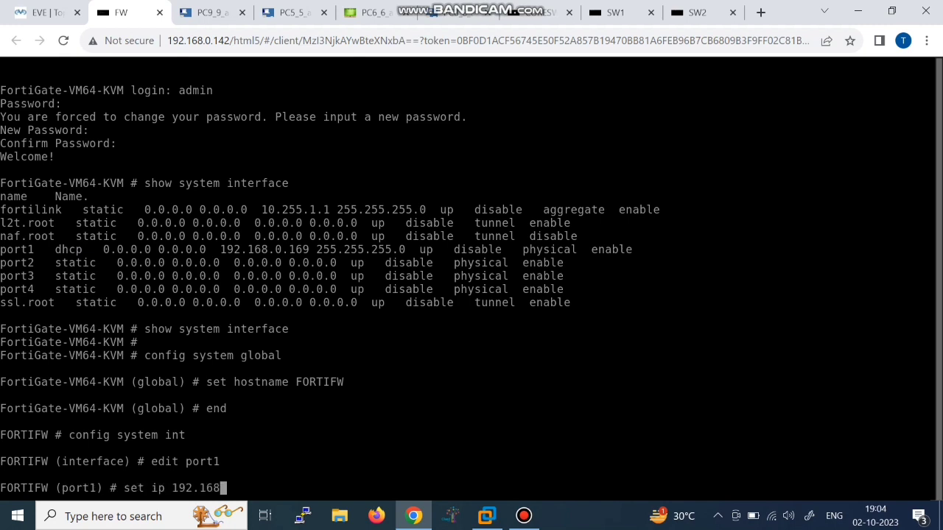
text(.0.150 255.255.255.0)
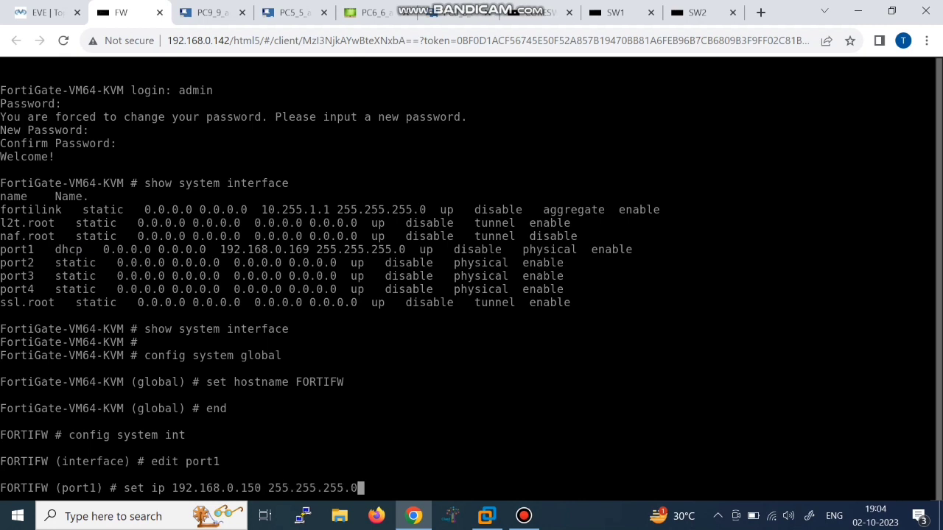
key(Return)
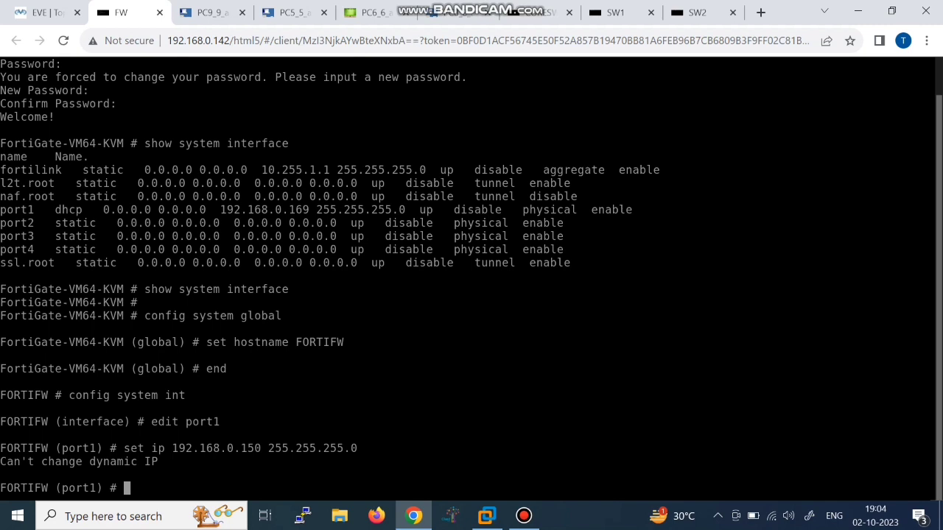
key(Up)
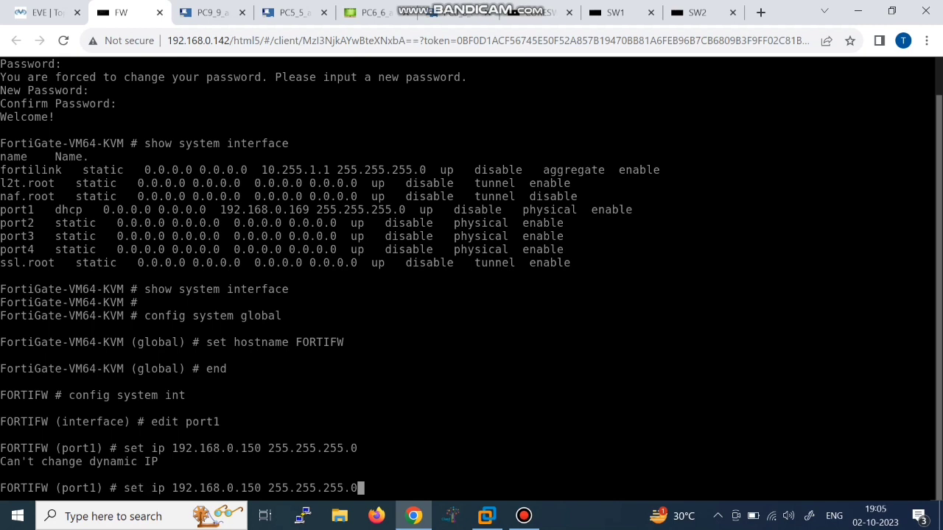
key(Up)
key(Return)
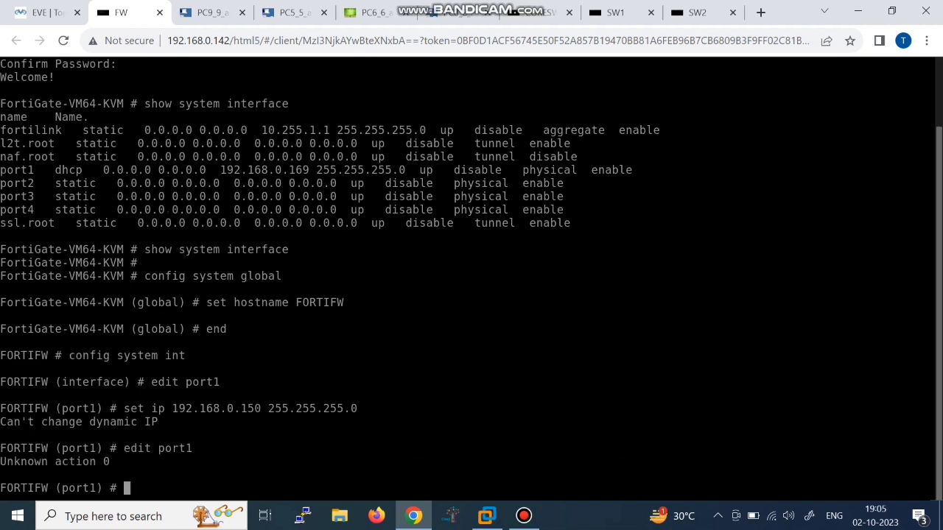
text(set mode static)
key(Return)
key(Up)
key(Up)
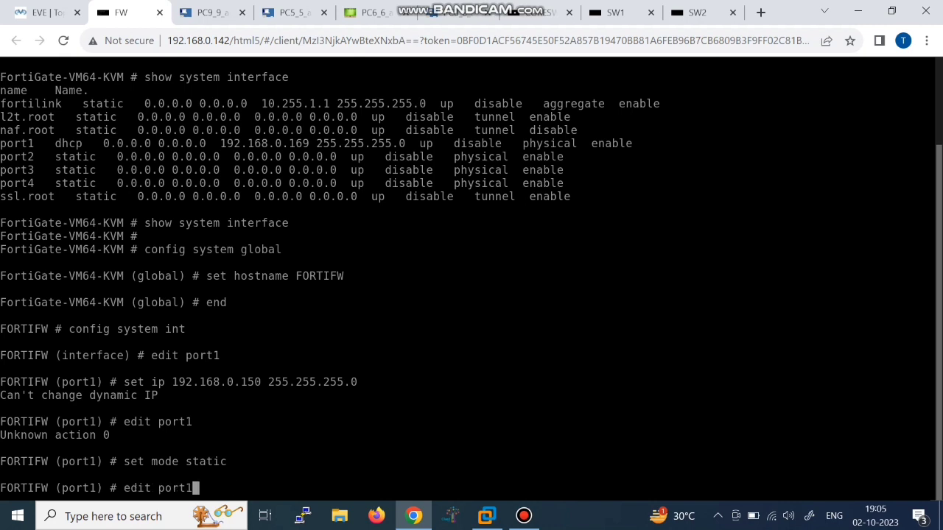
key(Up)
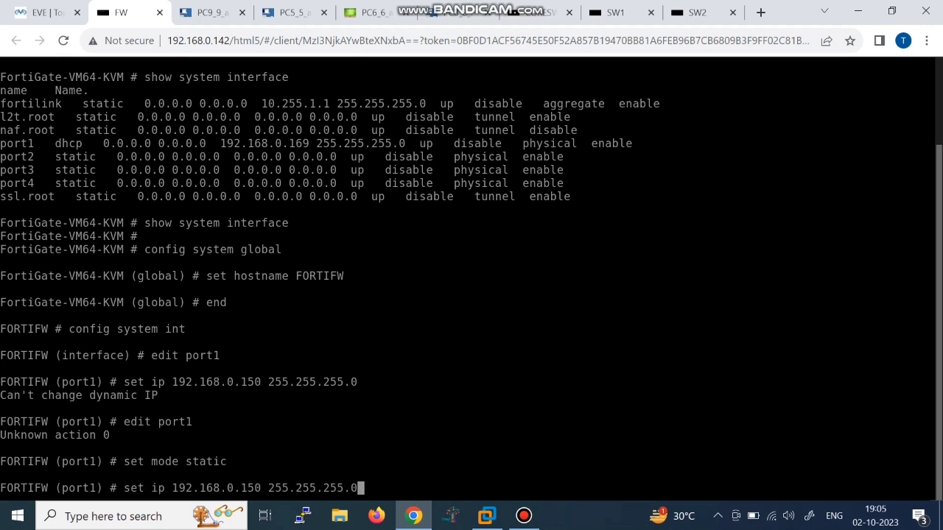
key(Return)
Step: Allow ping, http, https, telnet and ssh access on port1 and save the interface
text(s)
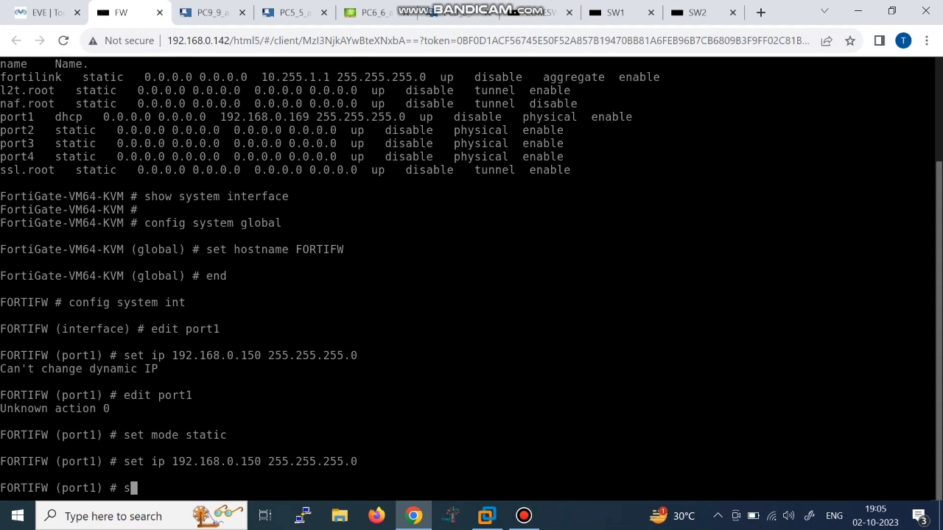
text(et allowaccess )
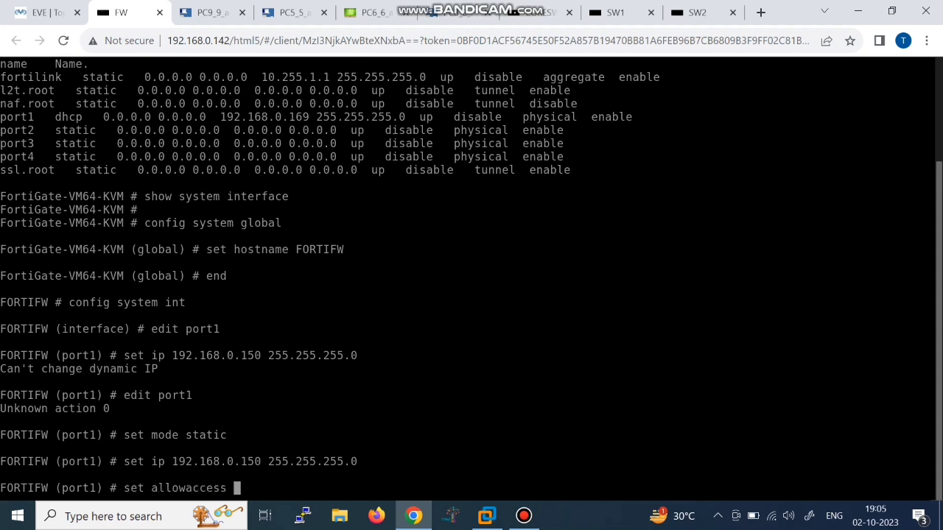
text(ping http https)
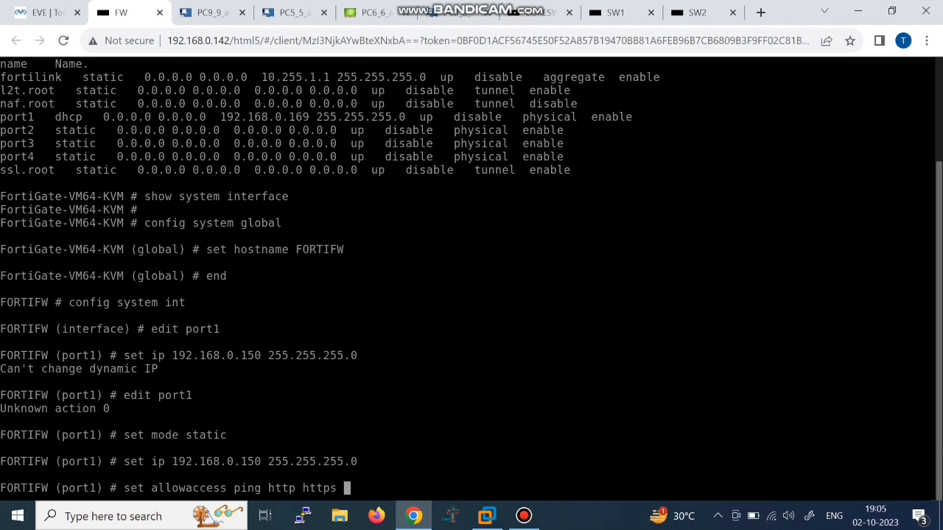
text( telent)
key(BackSpace)
key(BackSpace)
key(BackSpace)
text(net ssh)
key(Return)
text(end)
key(Return)
key(Return)
key(Return)
key(Return)
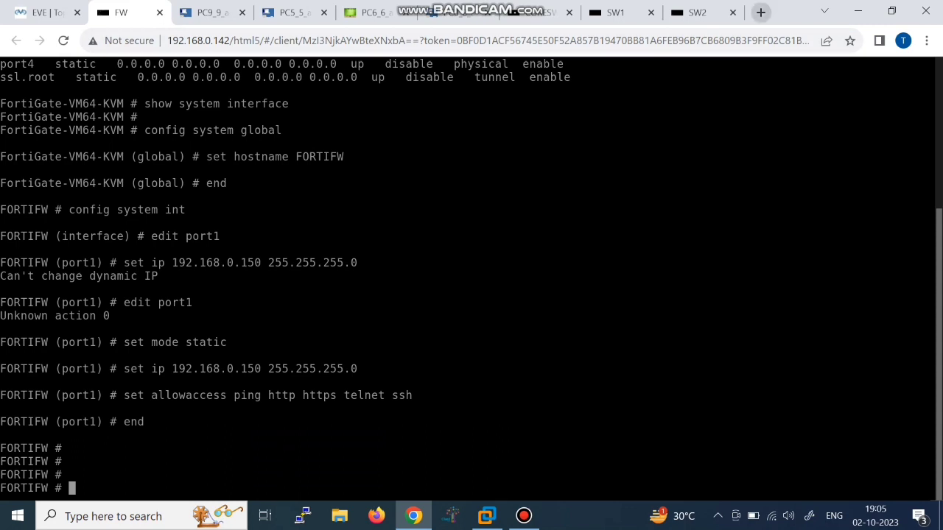
click(760, 12)
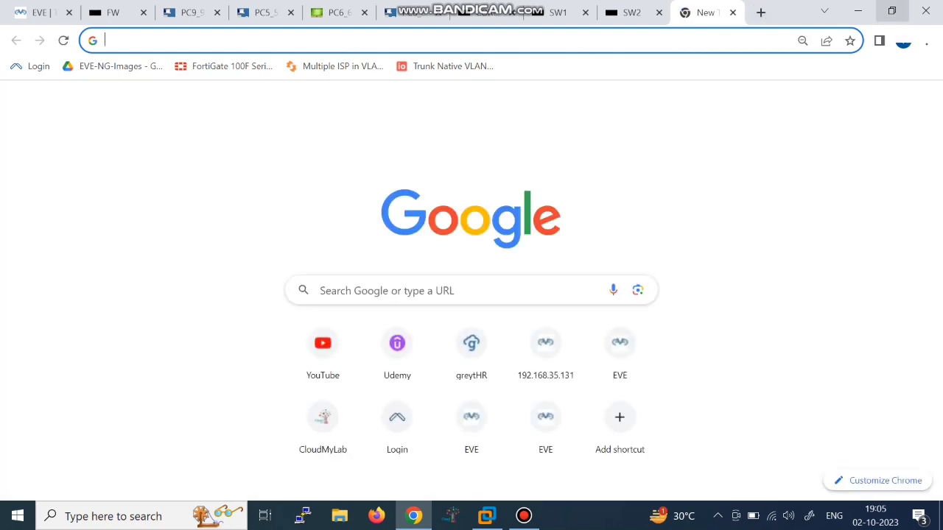
click(892, 12)
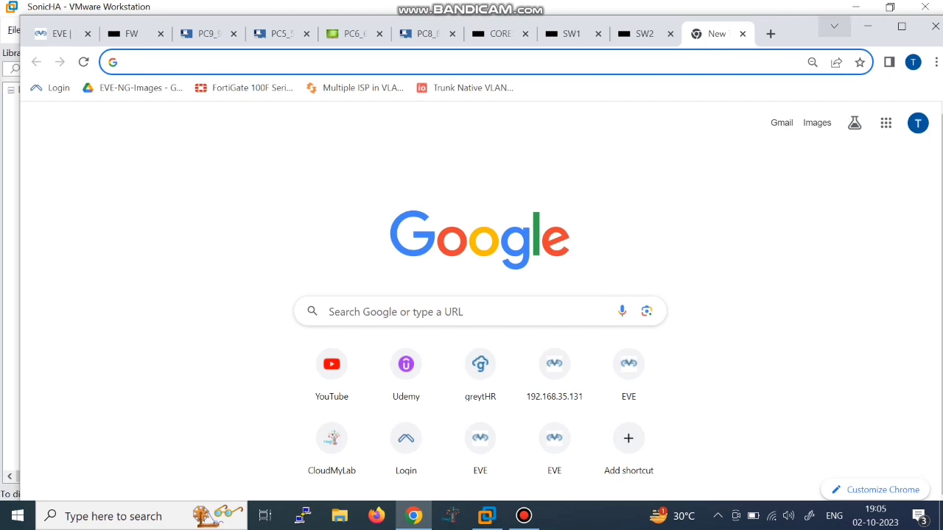
mouse_move(801, 35)
mouse_down()
mouse_move(789, 49)
mouse_move(809, 37)
mouse_up()
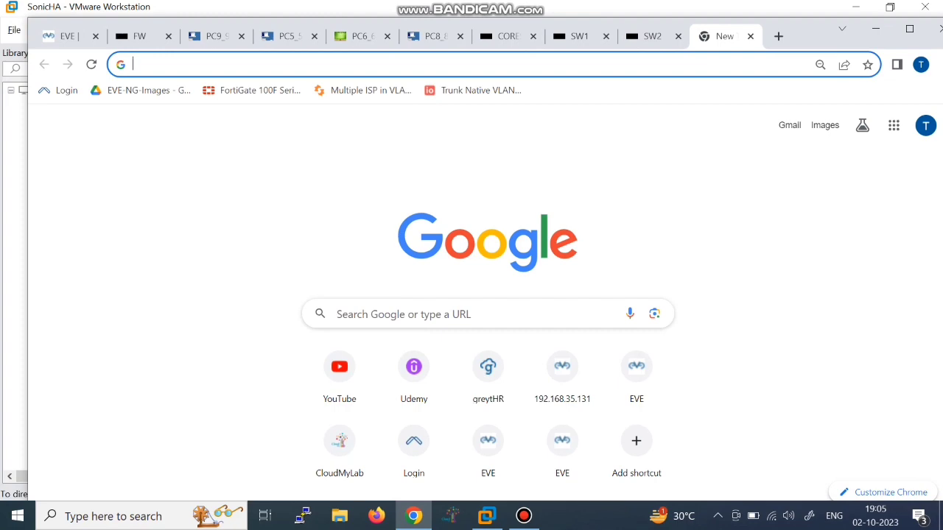
text(het)
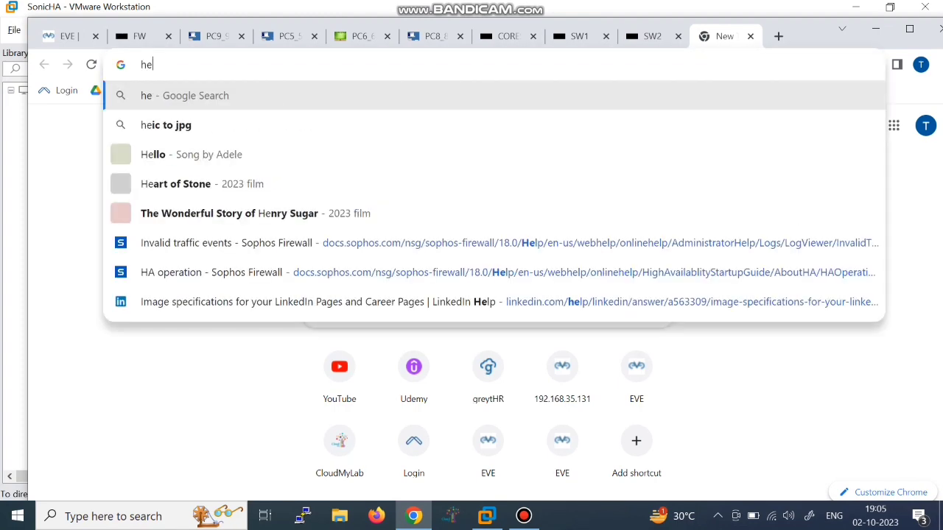
key(BackSpace)
key(BackSpace)
text(ttp)
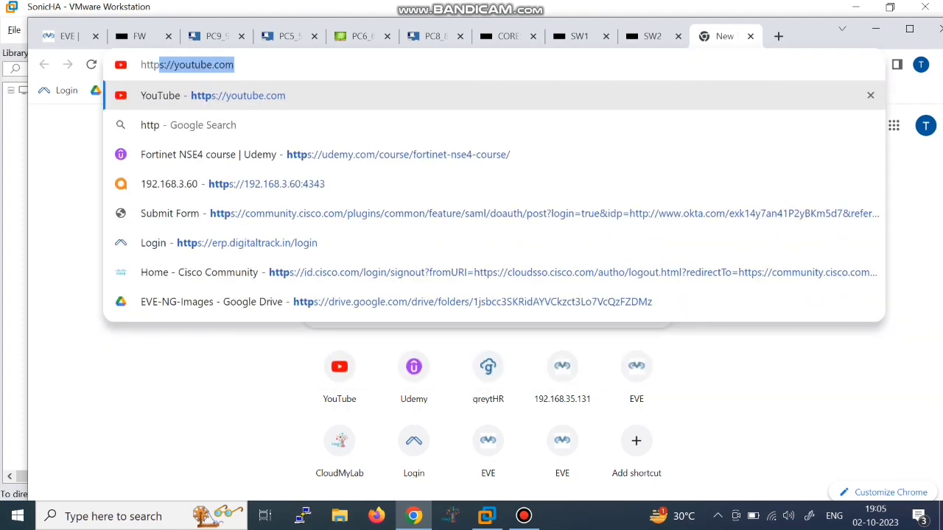
text(://192.1)
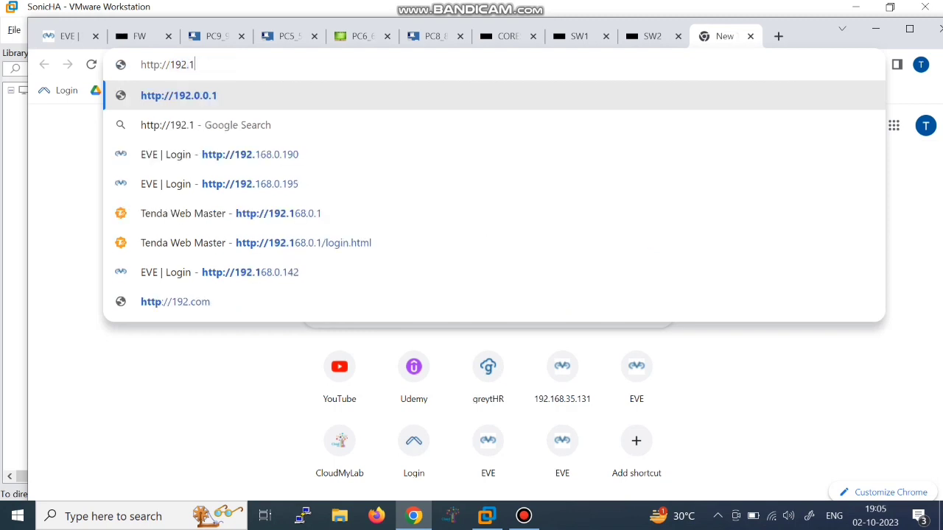
text(68.0.)
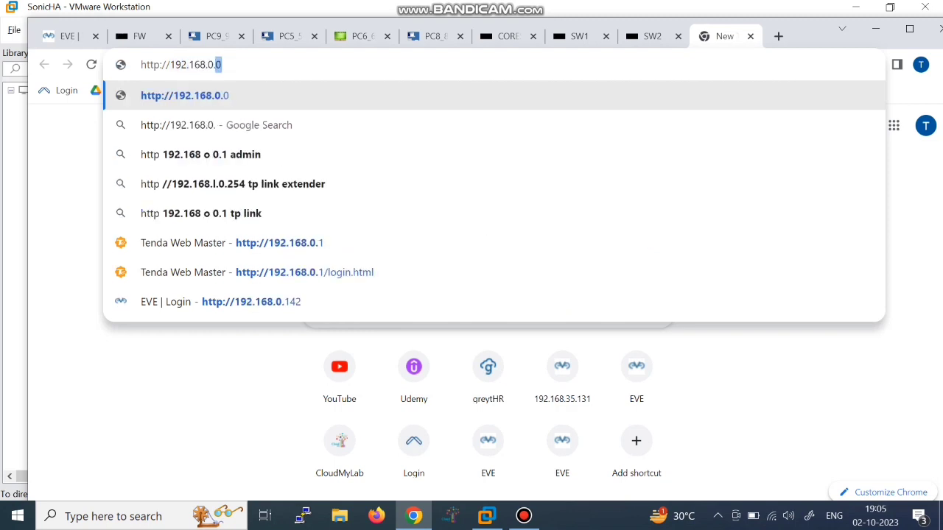
text(150)
key(Return)
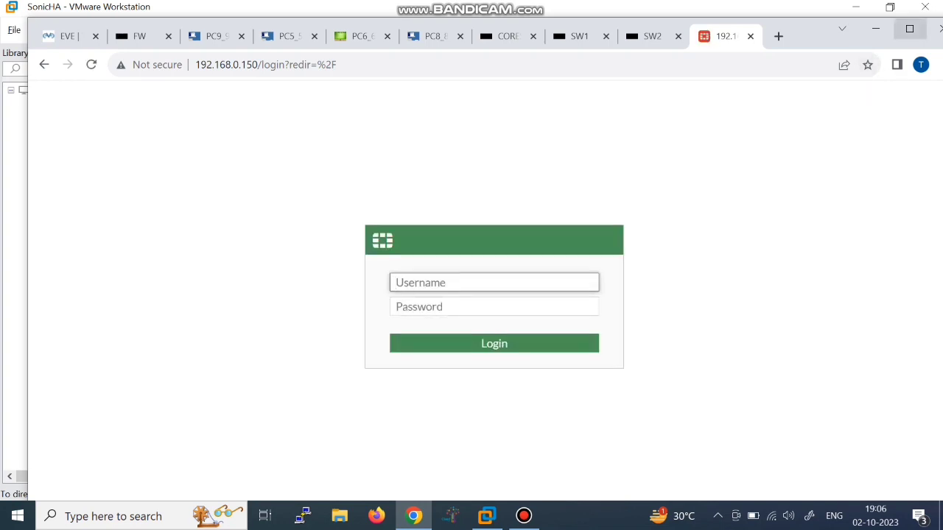
click(908, 28)
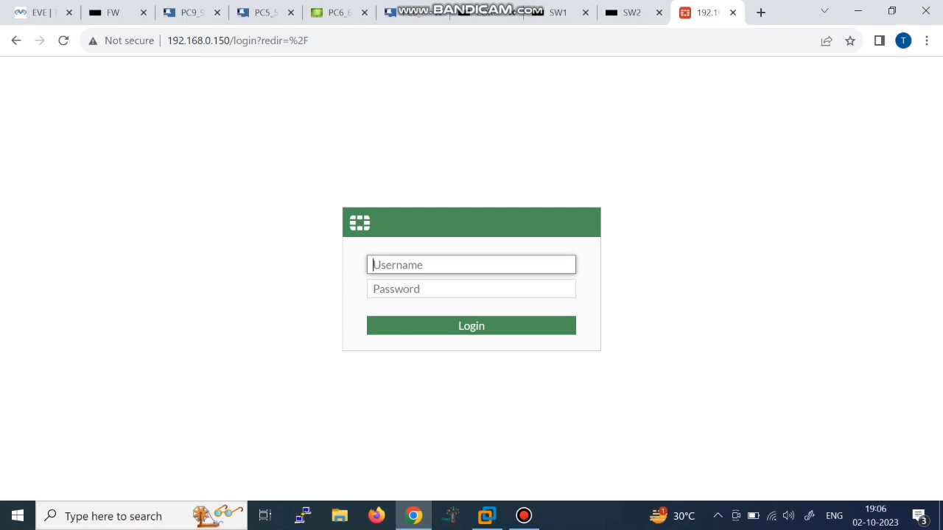
Step: Log in to the FortiGate web GUI as admin with the account password
text(admin)
key(Tab)
text(123)
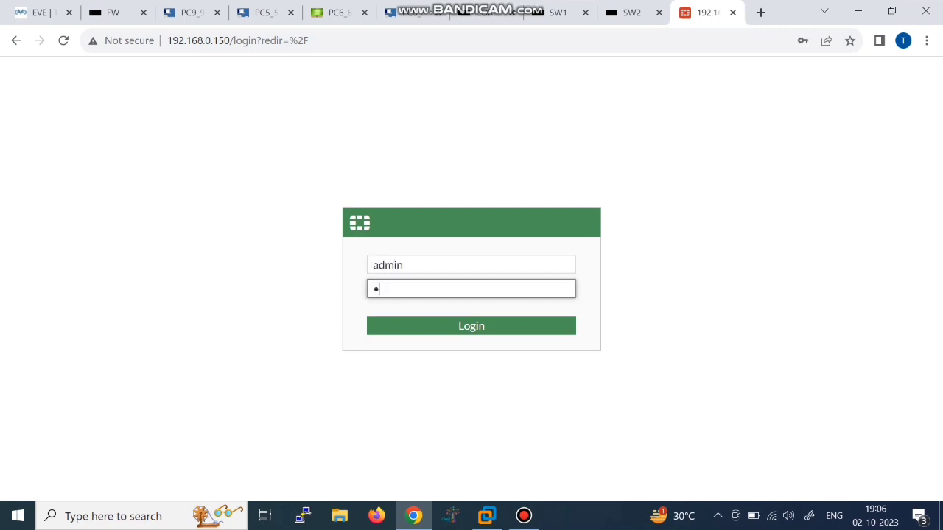
key(Return)
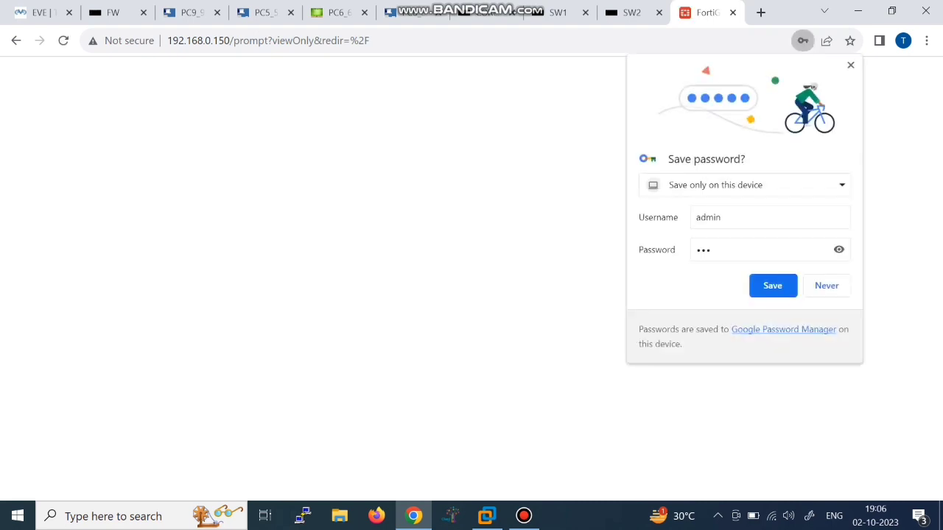
Step: Decline saving the password, postpone setup, dismiss the FortiOS 7.0.0 overview, and expand Network
click(826, 286)
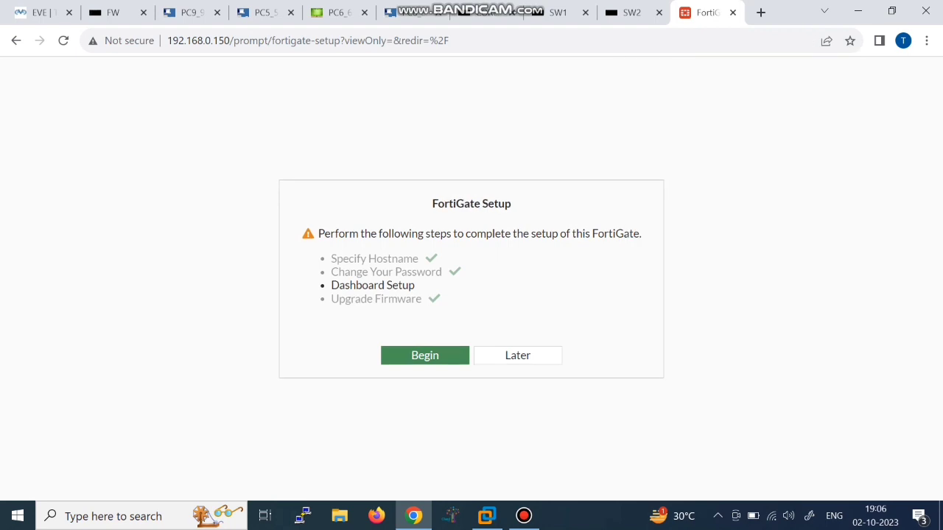
click(518, 356)
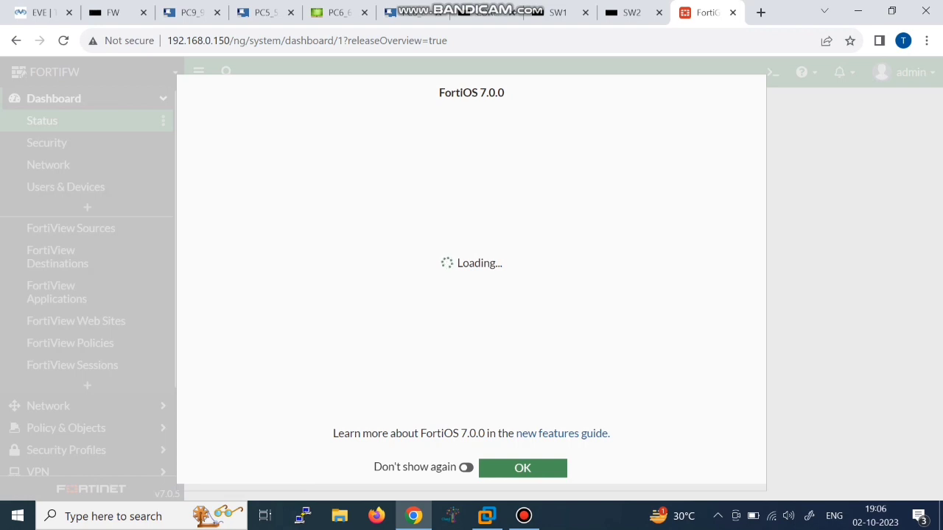
click(522, 468)
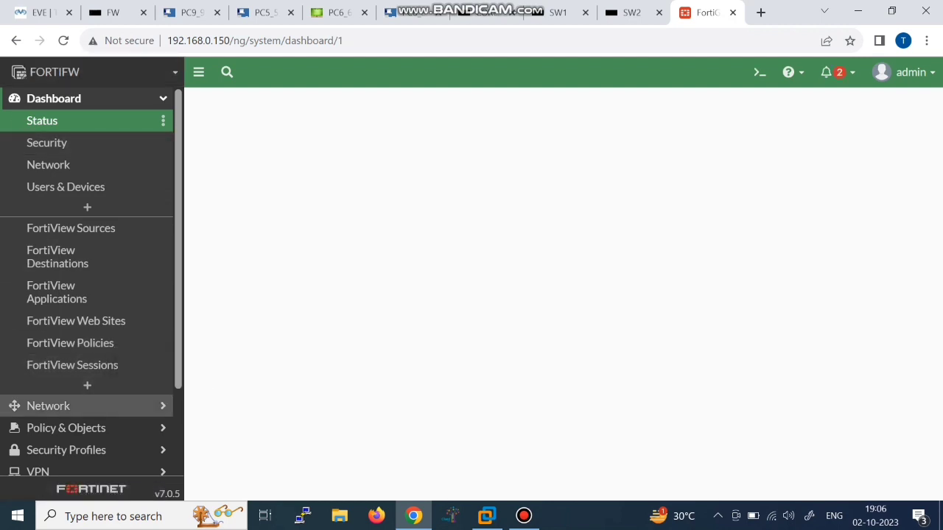
click(48, 406)
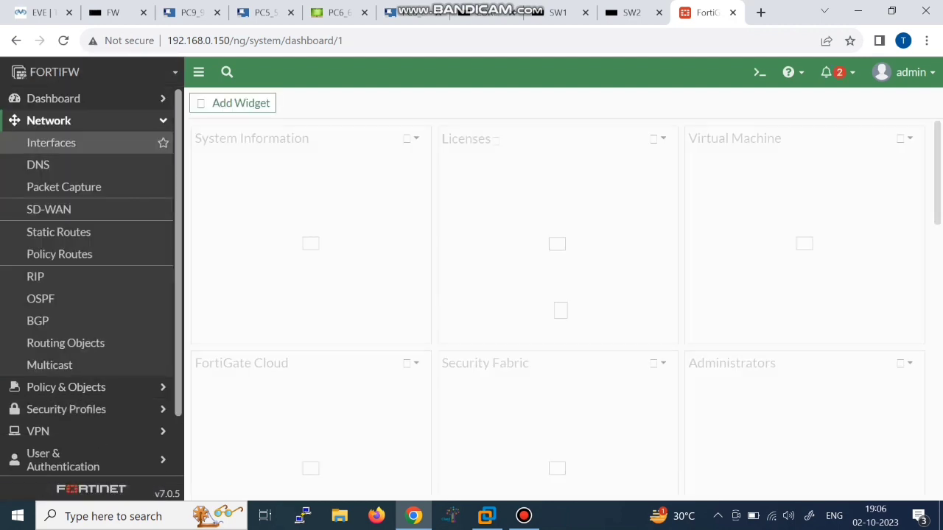
Step: In Network > Interfaces, give port1 alias WAN and role WAN, and save
click(51, 142)
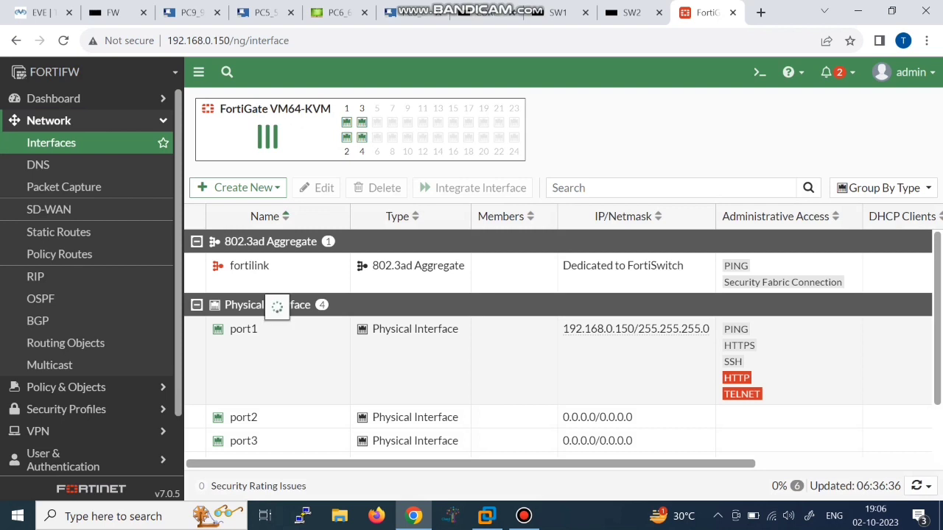
double_click(274, 329)
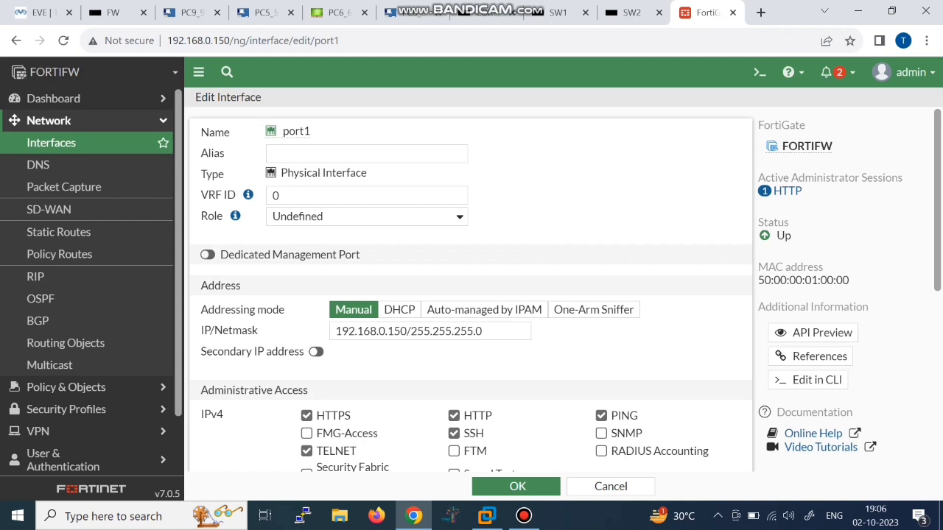
click(366, 153)
text(WAN)
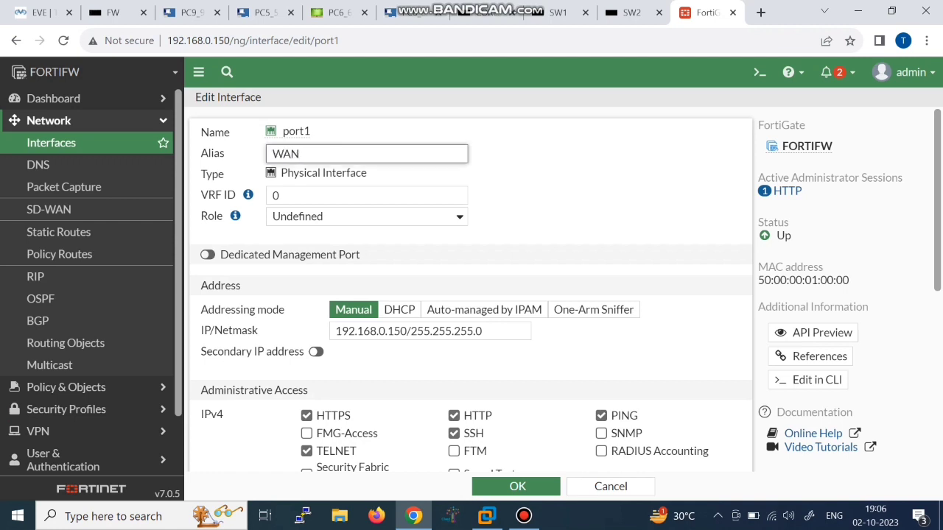
click(366, 216)
click(310, 246)
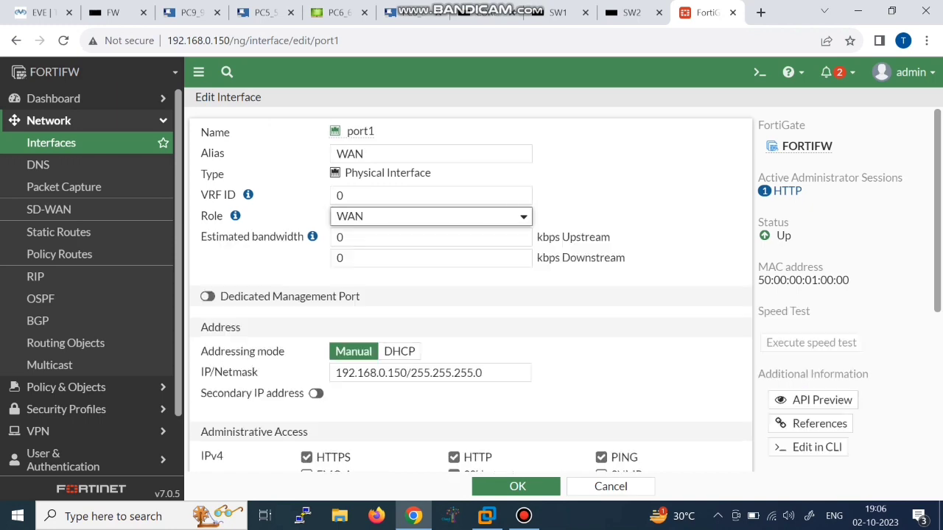
scroll(307, 238, down, 4)
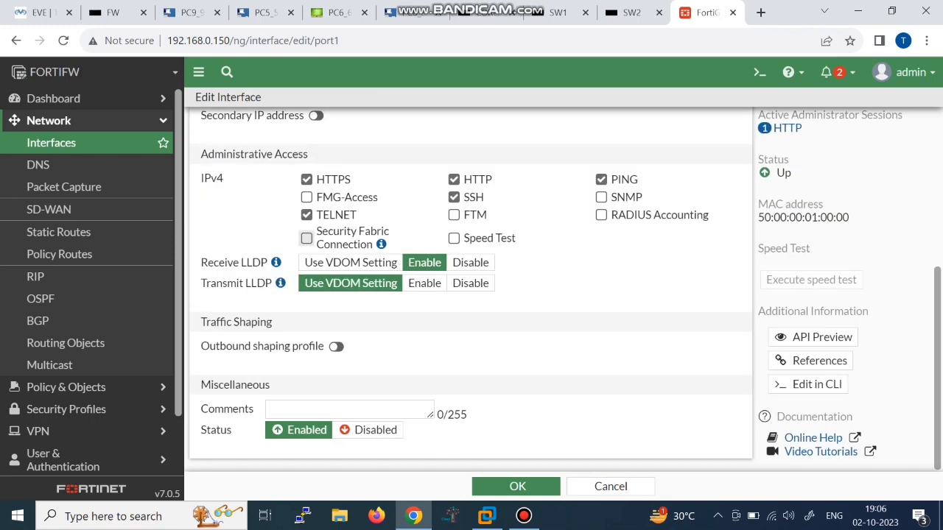
scroll(453, 179, up, 4)
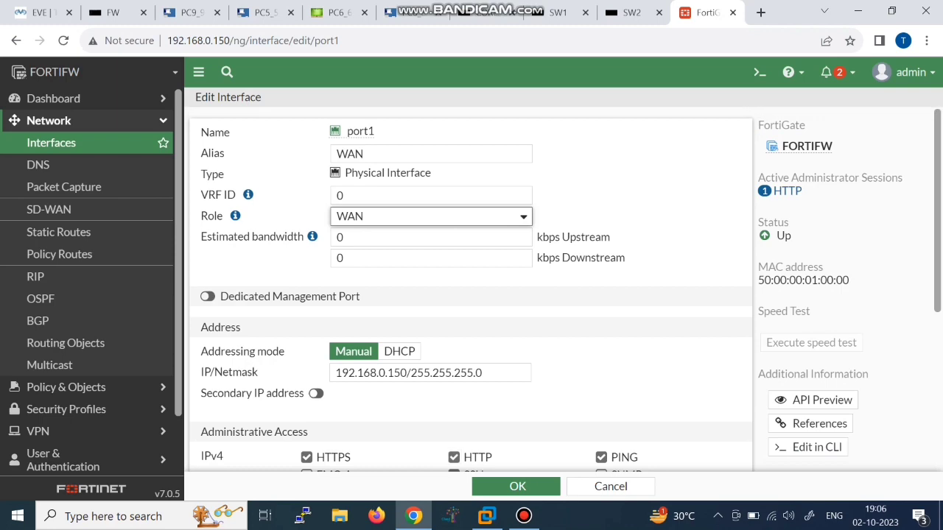
scroll(470, 287, down, 4)
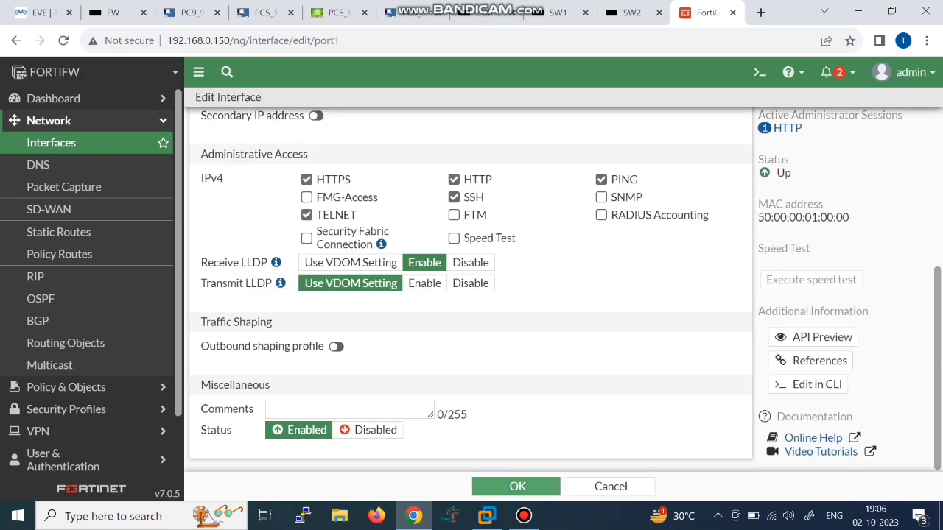
click(517, 487)
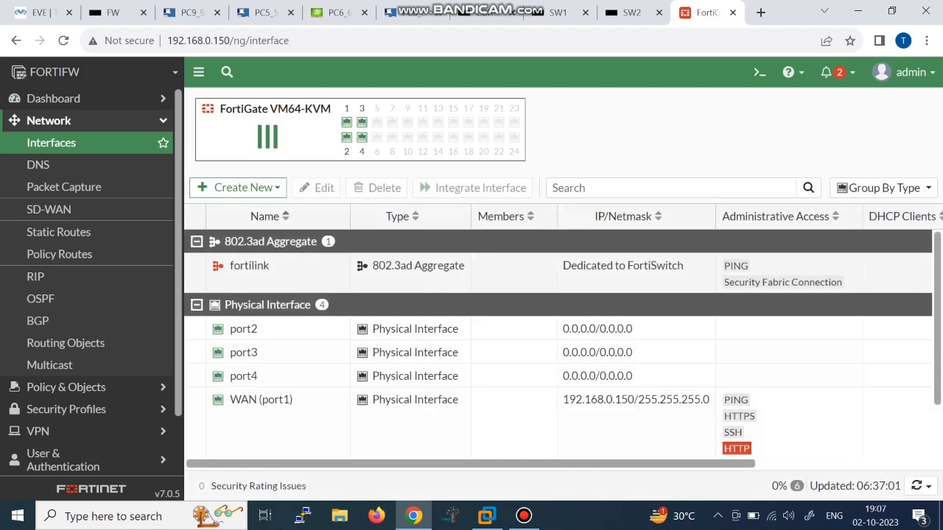
Step: Edit port2 with alias LAN, role LAN and address 192.168.5.5/24, then save
double_click(244, 329)
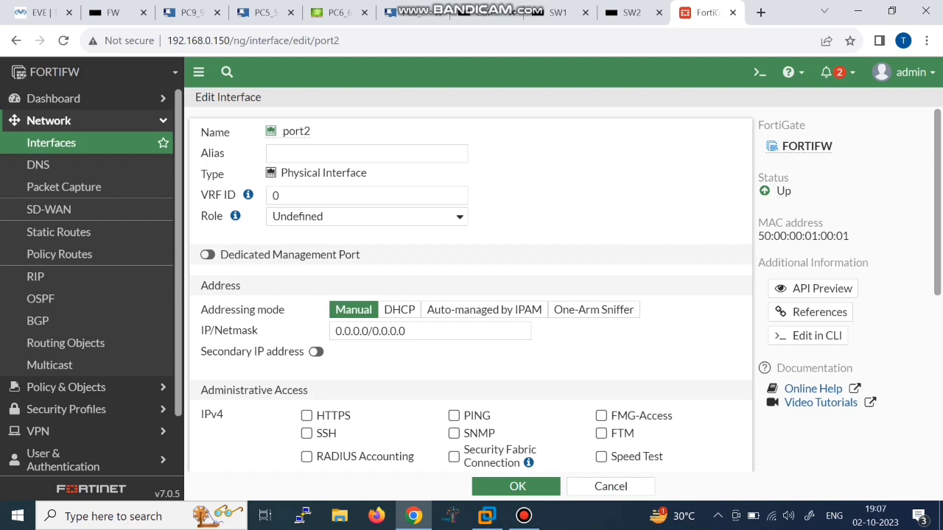
click(354, 153)
text(LAN)
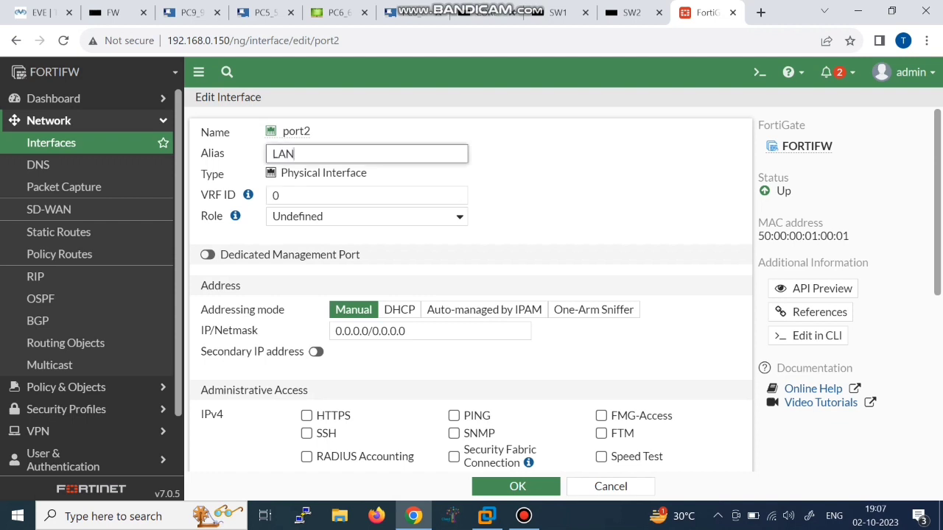
click(366, 216)
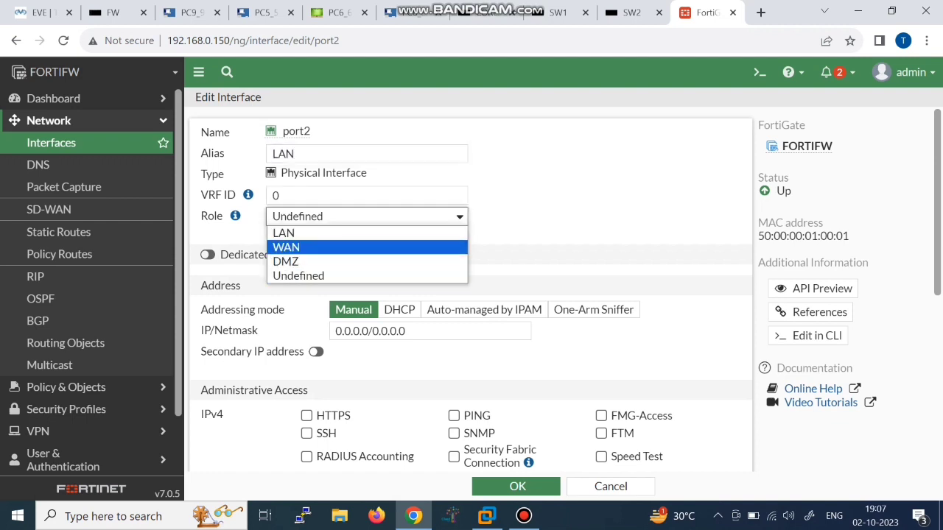
click(366, 233)
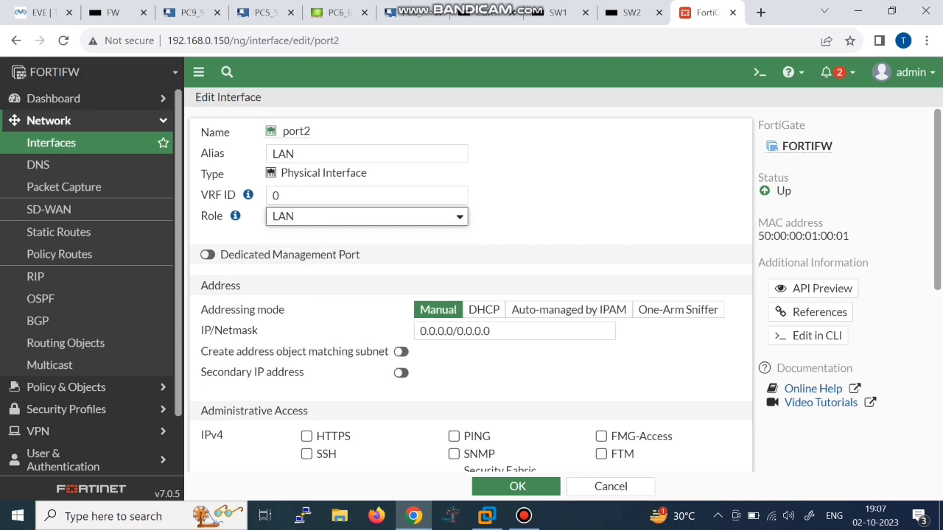
double_click(479, 332)
key(BackSpace)
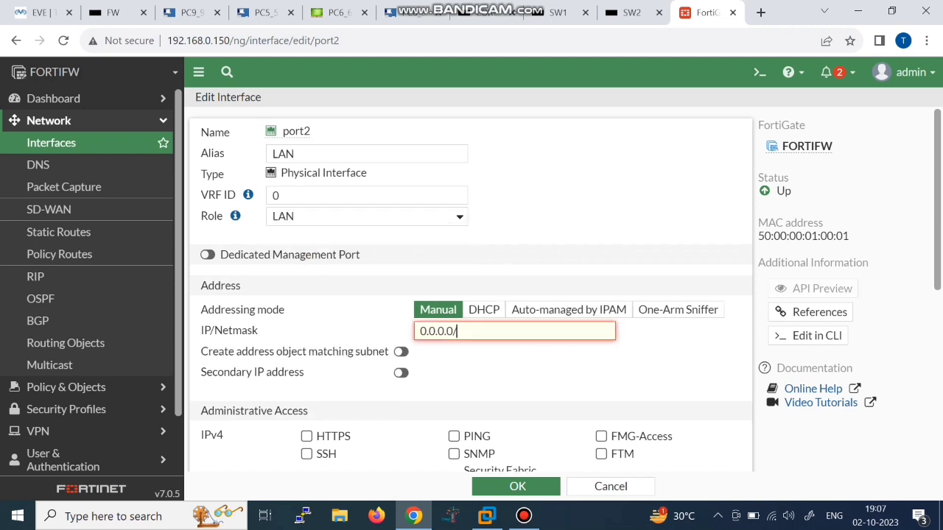
key(BackSpace)
key(BackSpace)
key(BackSpace)
key(BackSpace)
key(BackSpace)
key(BackSpace)
key(BackSpace)
key(BackSpace)
text(192.168.5.5/24)
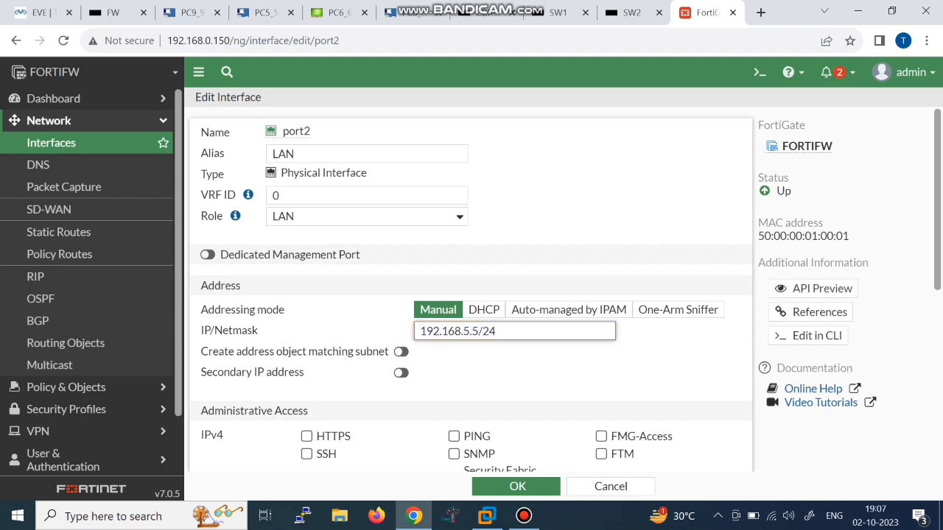
scroll(454, 289, down, 2)
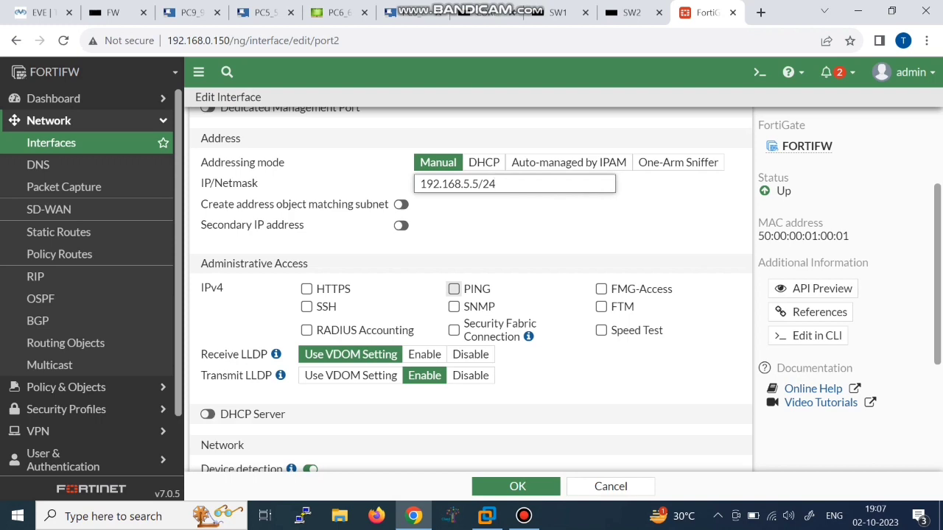
scroll(454, 289, down, 3)
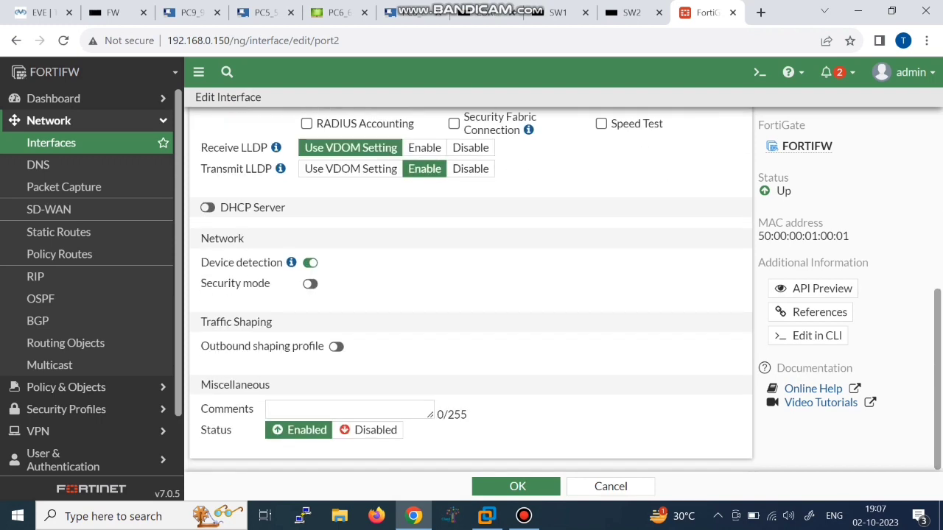
click(486, 487)
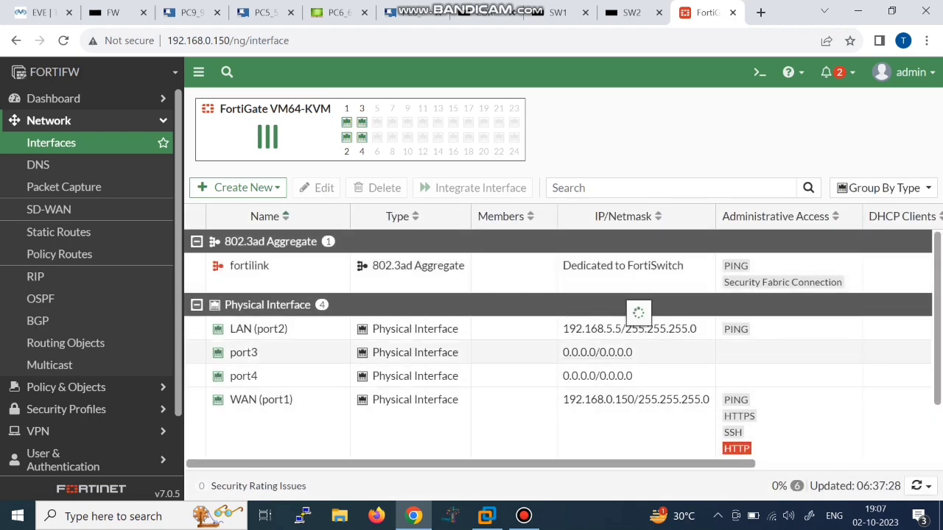
Step: Start a new static route under Network > Static Routes, then bring up the Windows Start menu
click(58, 232)
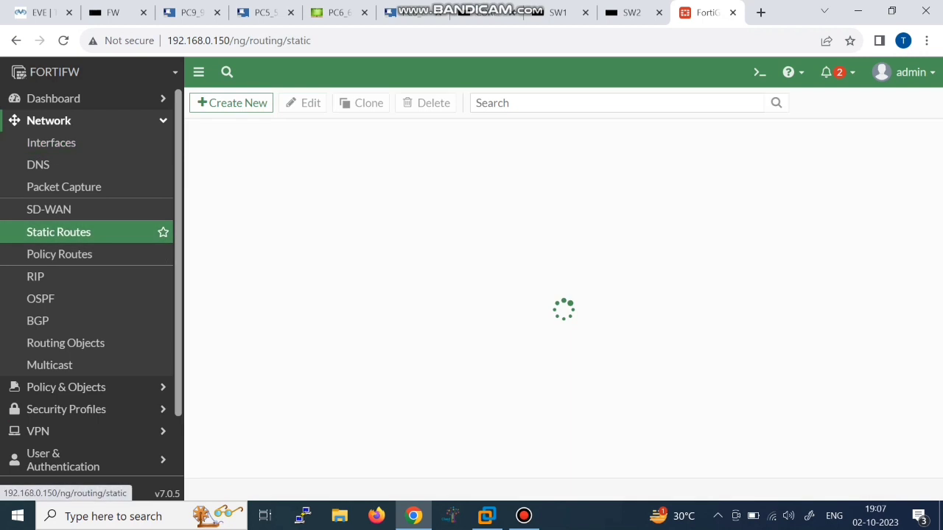
click(232, 102)
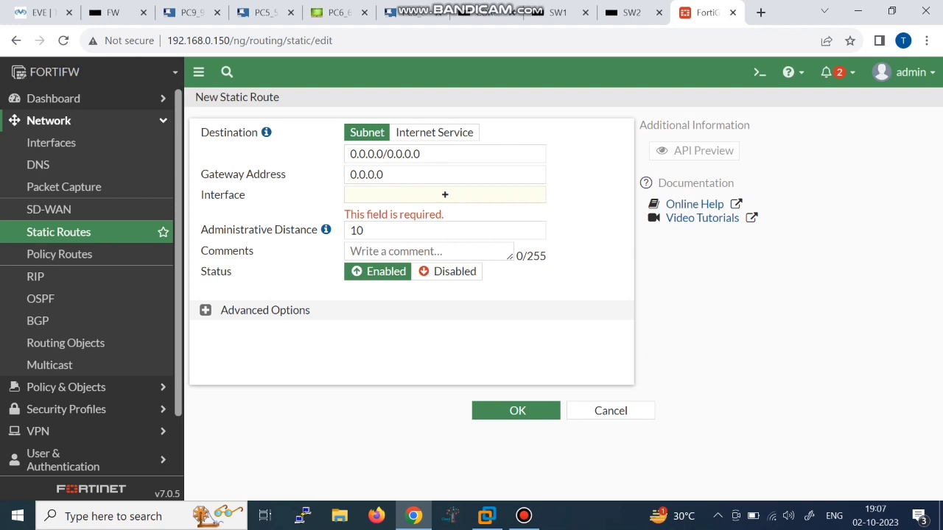
click(412, 175)
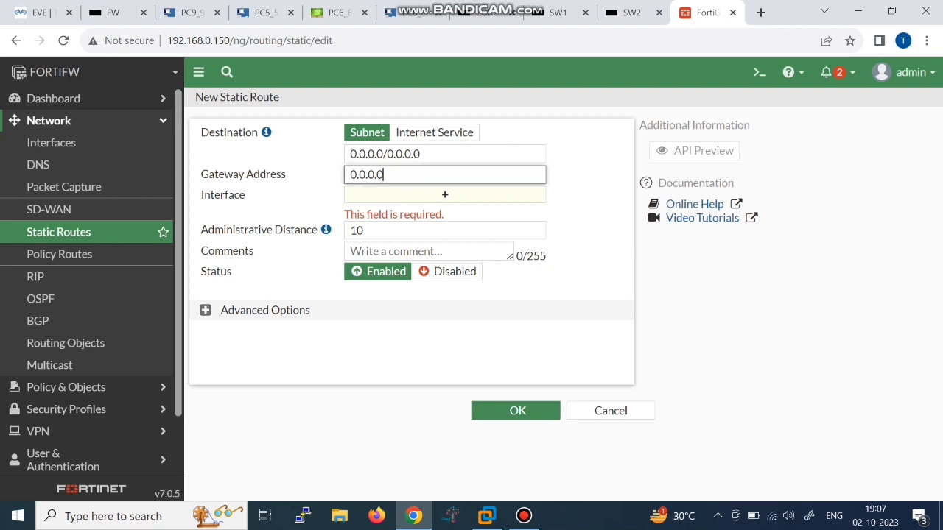
key(alt+Tab)
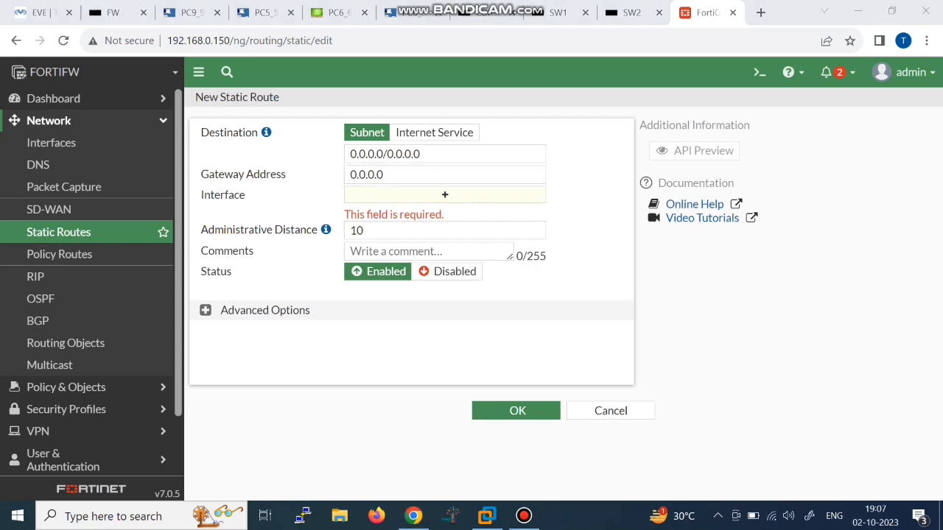
key(super)
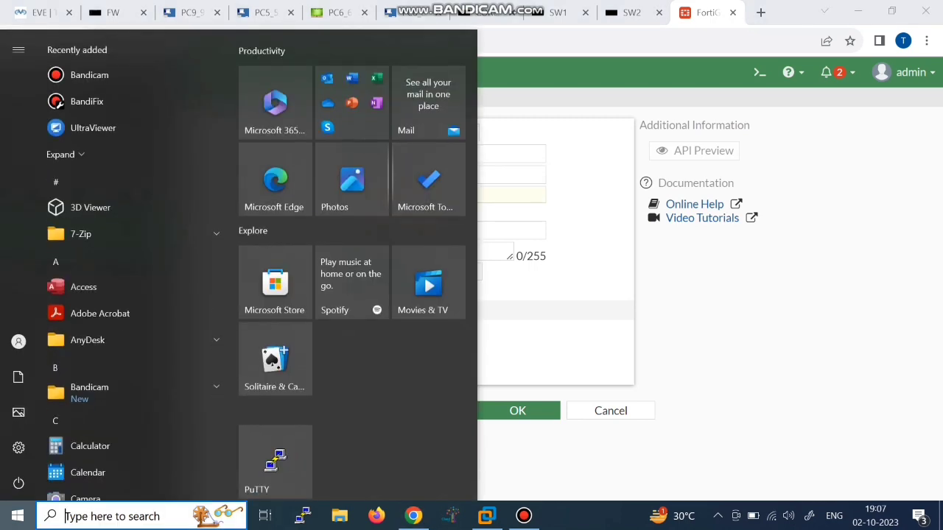
Step: Run ipconfig in Command Prompt to find the Wi-Fi default gateway 192.168.0.1, then minimize it
text(CMD)
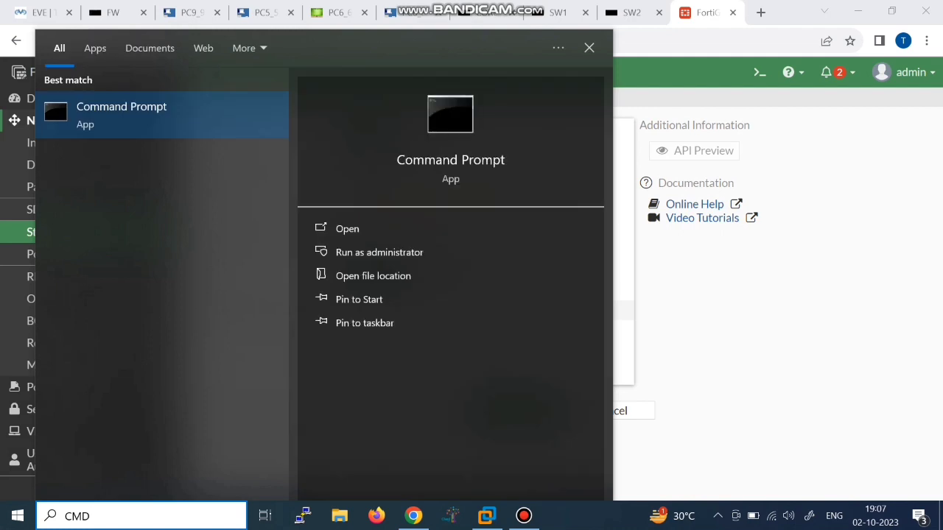
key(Escape)
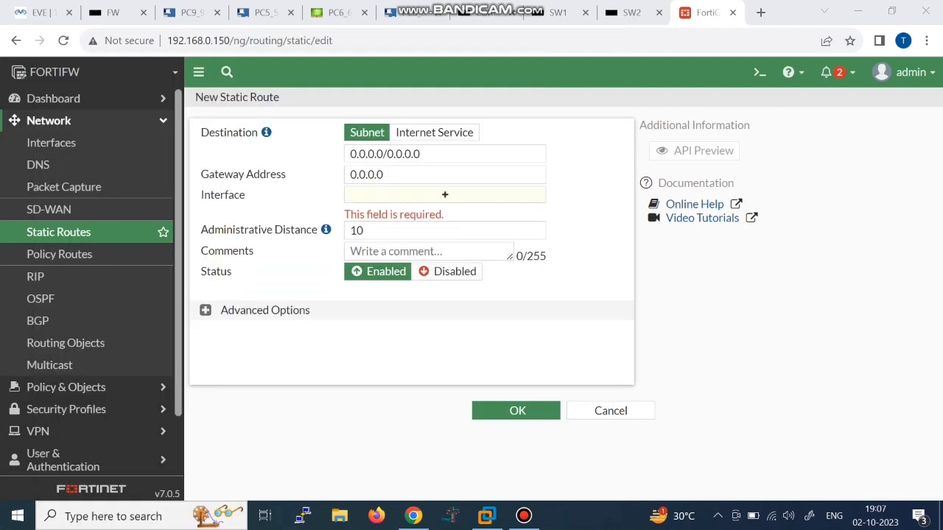
text(ip)
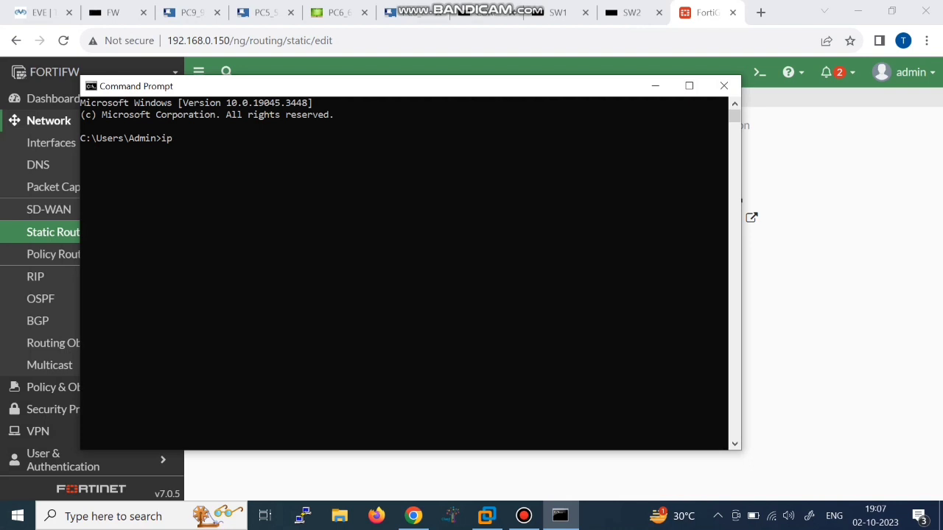
text(config)
key(Return)
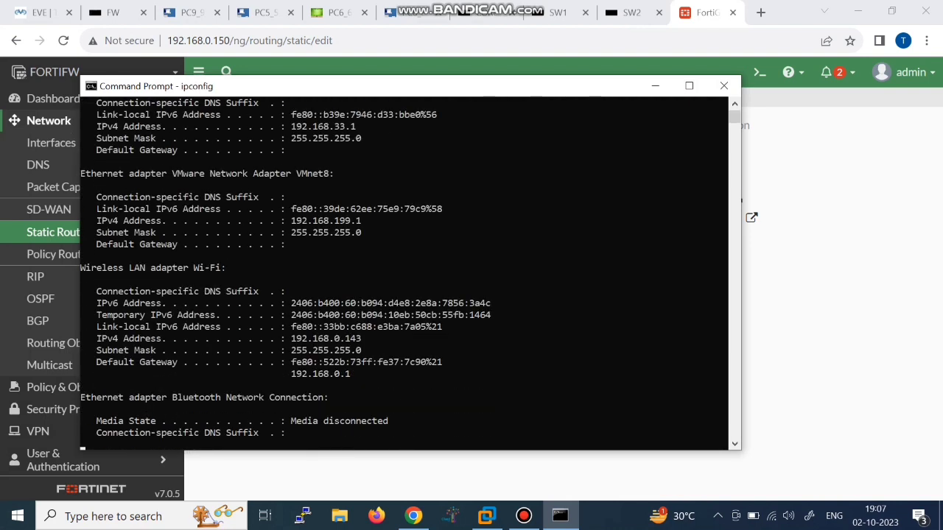
click(353, 363)
drag(352, 362, 292, 362)
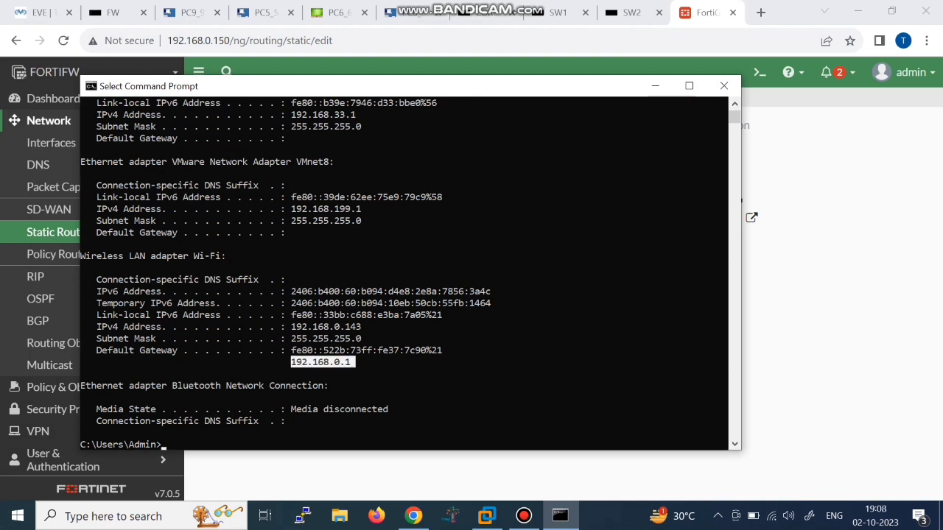
click(177, 351)
drag(177, 351, 97, 351)
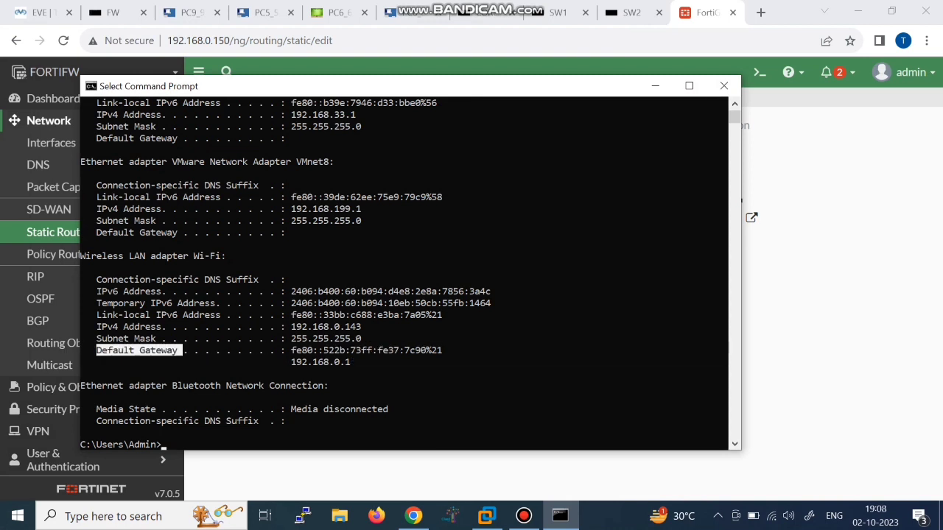
click(780, 345)
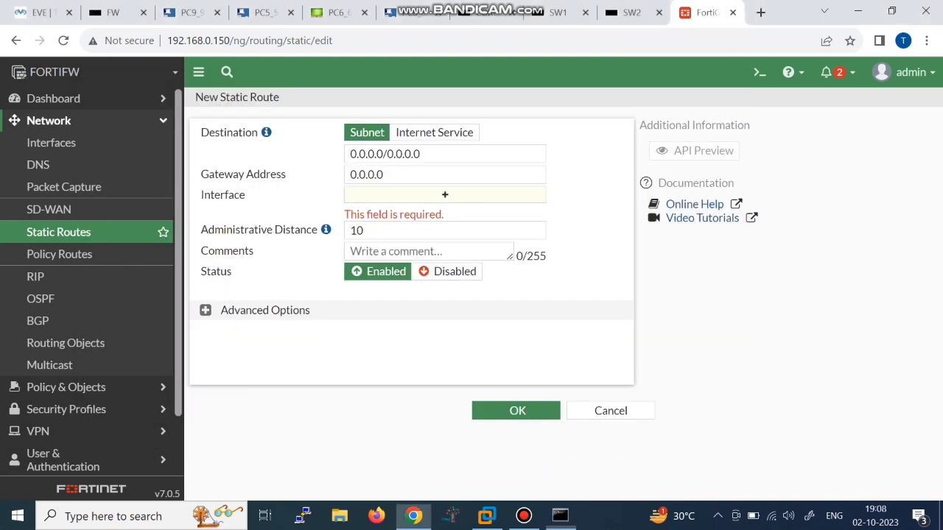
Step: Save the default route with gateway 192.168.0.1 on WAN (port1)
click(434, 175)
key(BackSpace)
key(BackSpace)
key(BackSpace)
key(BackSpace)
key(BackSpace)
key(BackSpace)
key(BackSpace)
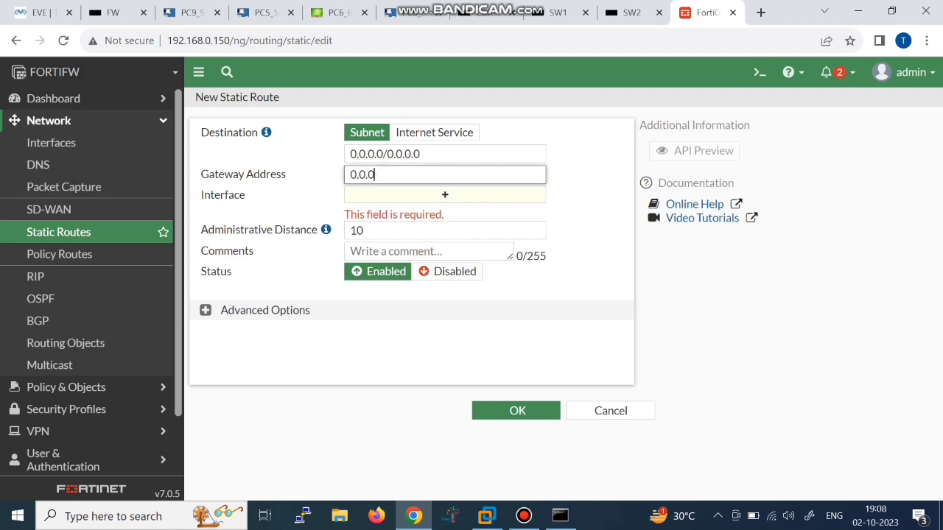
text(192.168.0.1)
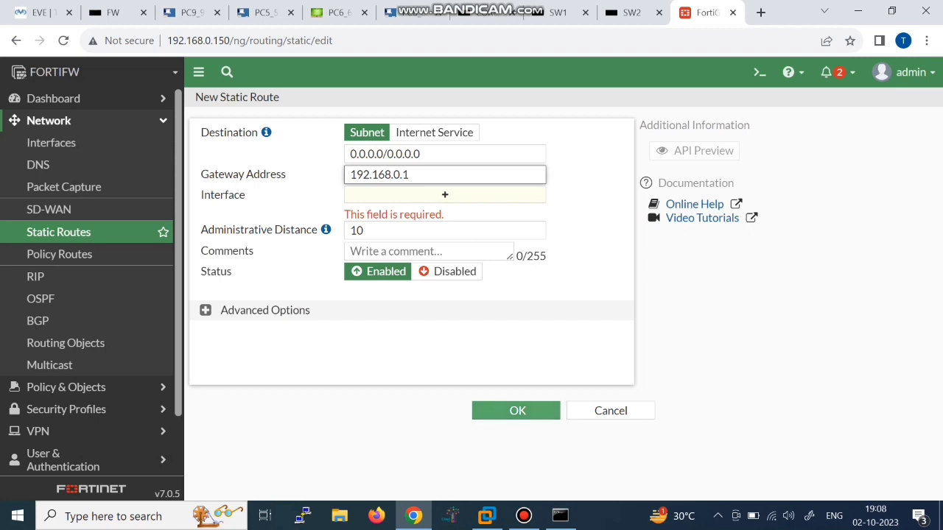
click(517, 411)
click(516, 411)
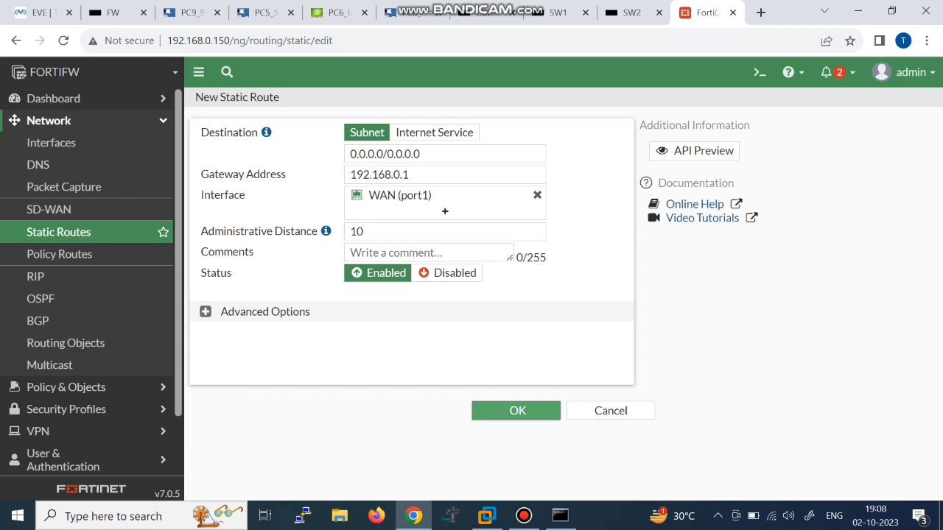
click(516, 411)
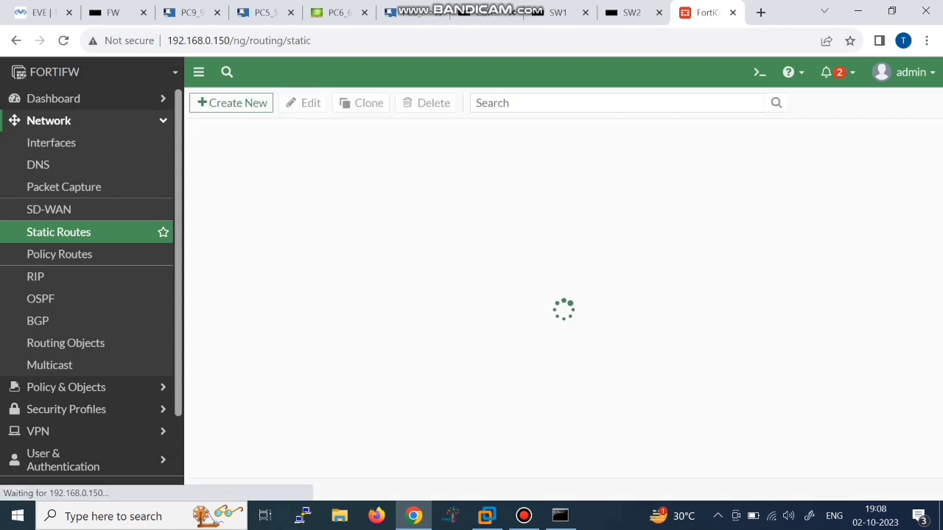
Step: Add a static route to 192.168.2.0/24 via gateway 192.168.5.1 on LAN (port2)
click(231, 102)
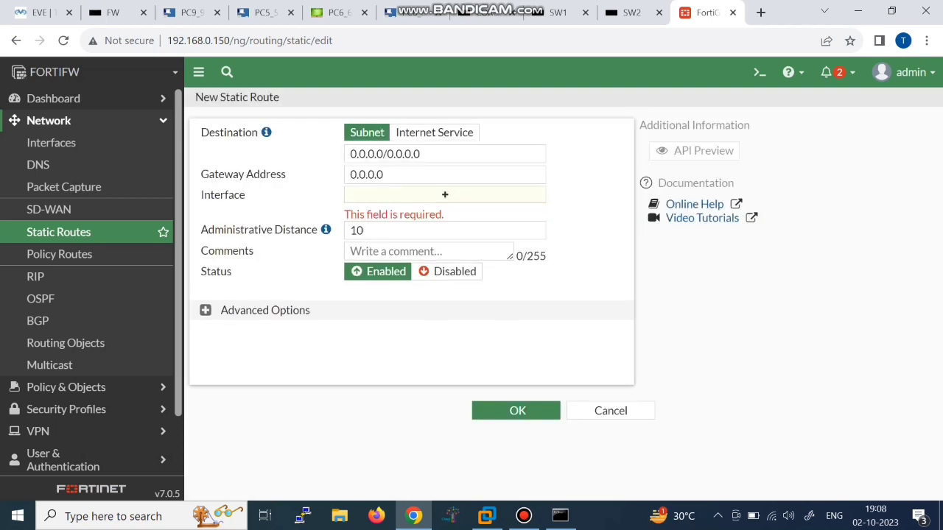
triple_click(404, 154)
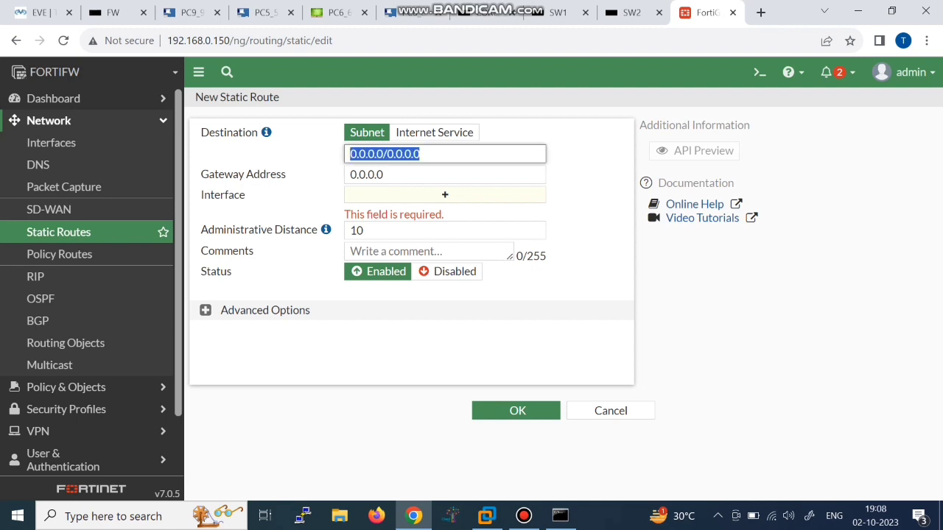
key(BackSpace)
text(192.168.2.0)
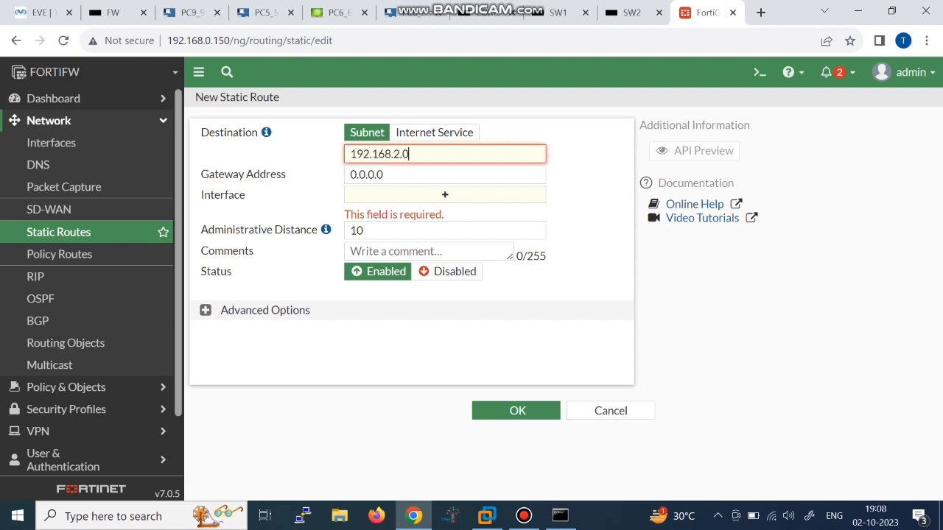
text(/24)
click(391, 175)
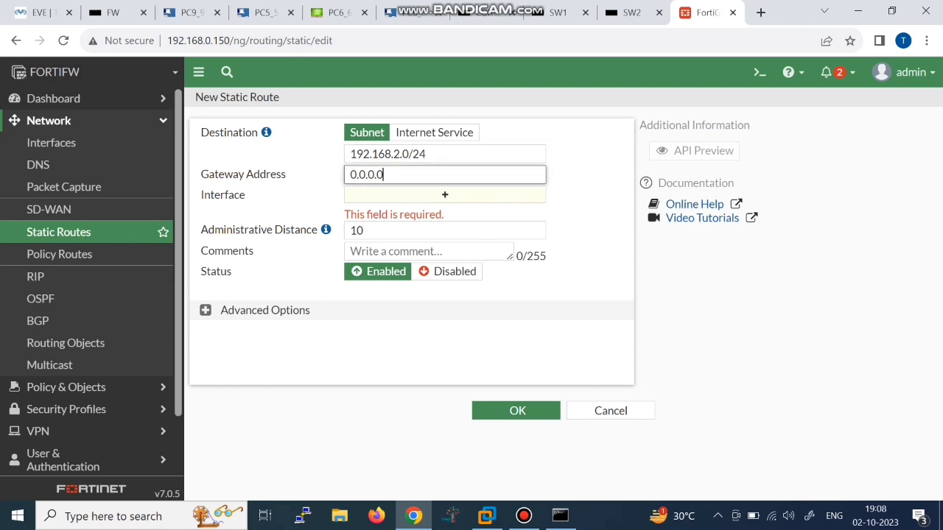
key(BackSpace)
key(BackSpace)
key(BackSpace)
key(BackSpace)
key(BackSpace)
key(BackSpace)
key(BackSpace)
text(192.168.5.1)
click(444, 195)
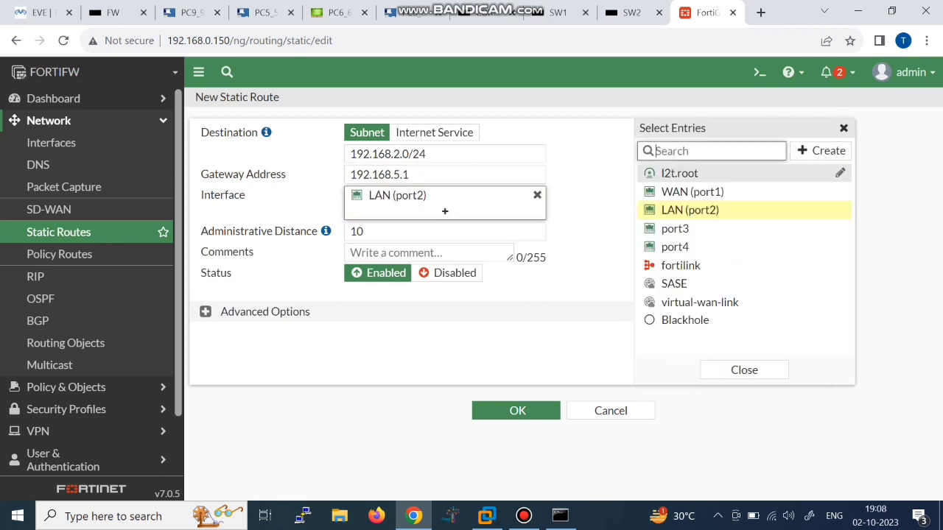
key(Return)
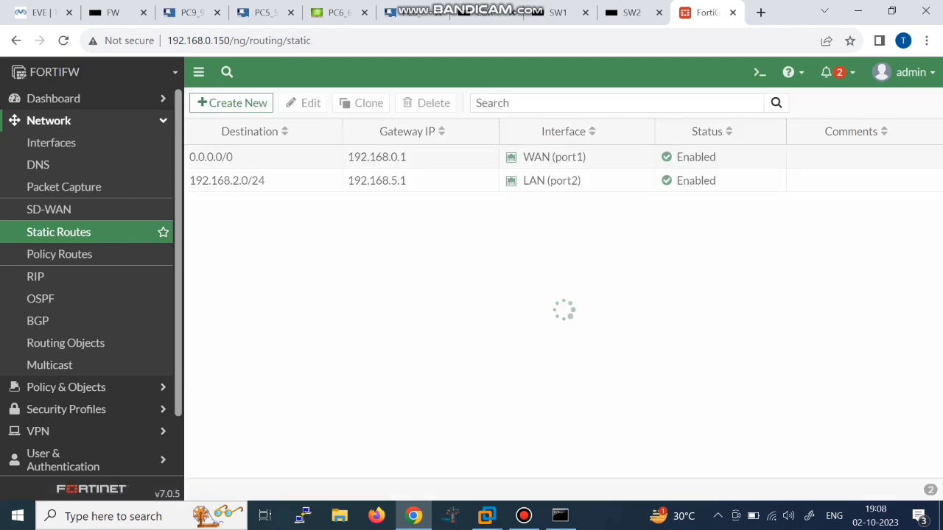
Step: Create a third static route: destination 192.168.3.0/24, gateway 192.168.5.1, interface LAN (port2)
click(232, 102)
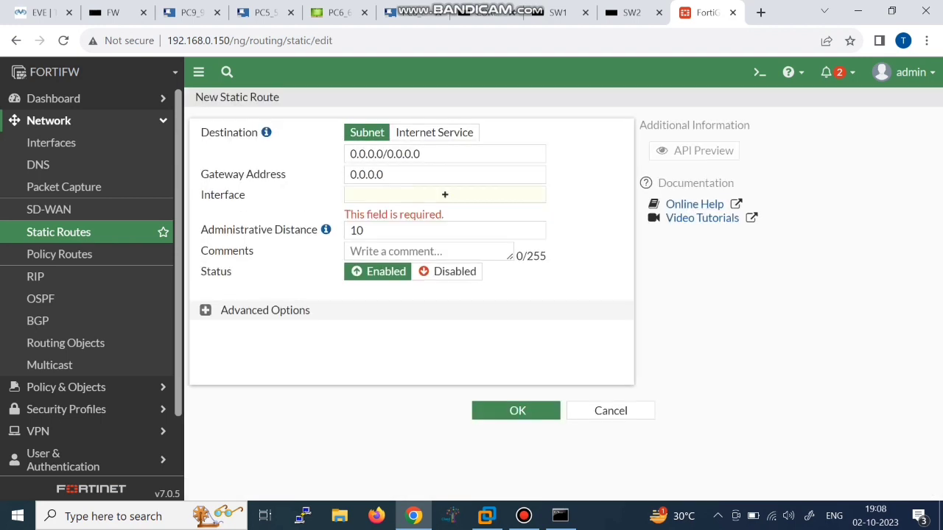
double_click(367, 154)
key(Delete)
key(Delete)
key(Delete)
key(Delete)
key(Delete)
key(Delete)
key(Delete)
key(Delete)
key(Delete)
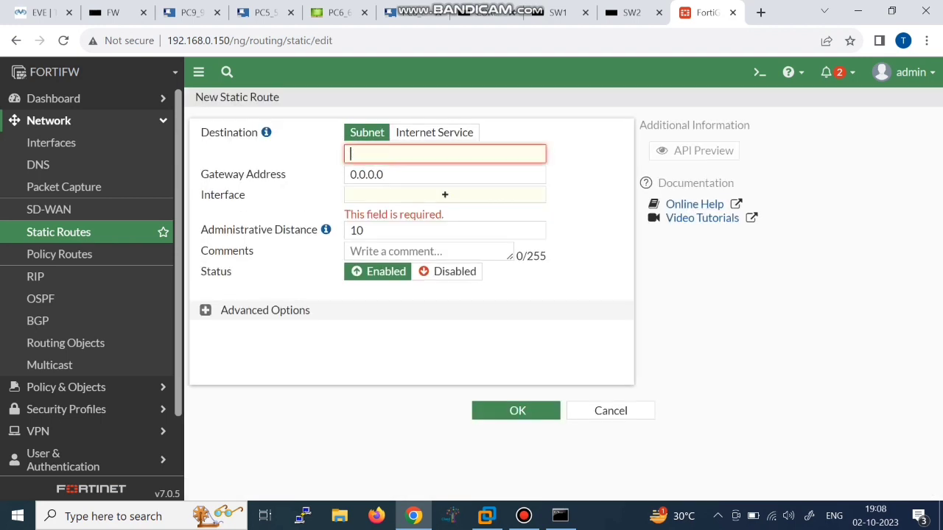
text(192.168.3.0)
click(390, 175)
key(BackSpace)
key(BackSpace)
key(BackSpace)
key(BackSpace)
key(BackSpace)
key(BackSpace)
key(BackSpace)
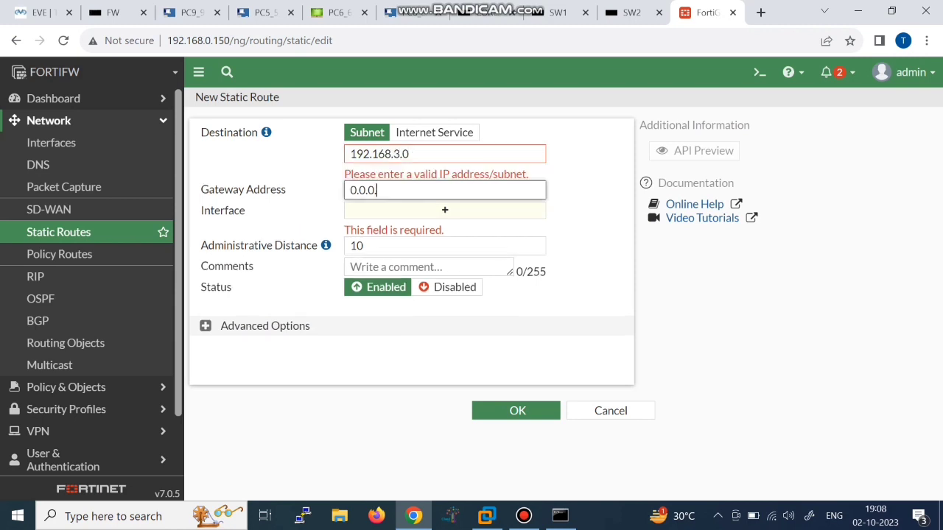
text(1)
click(420, 154)
text(/24)
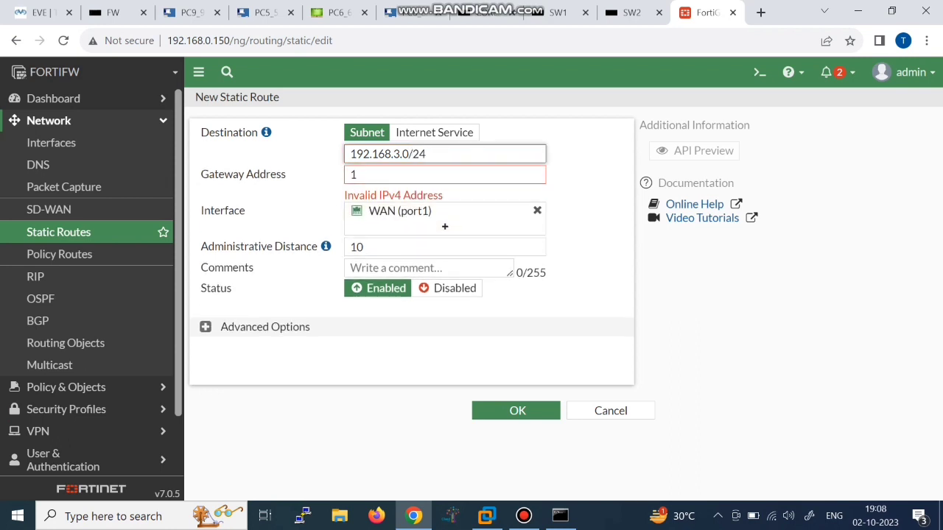
click(383, 174)
text(92.168)
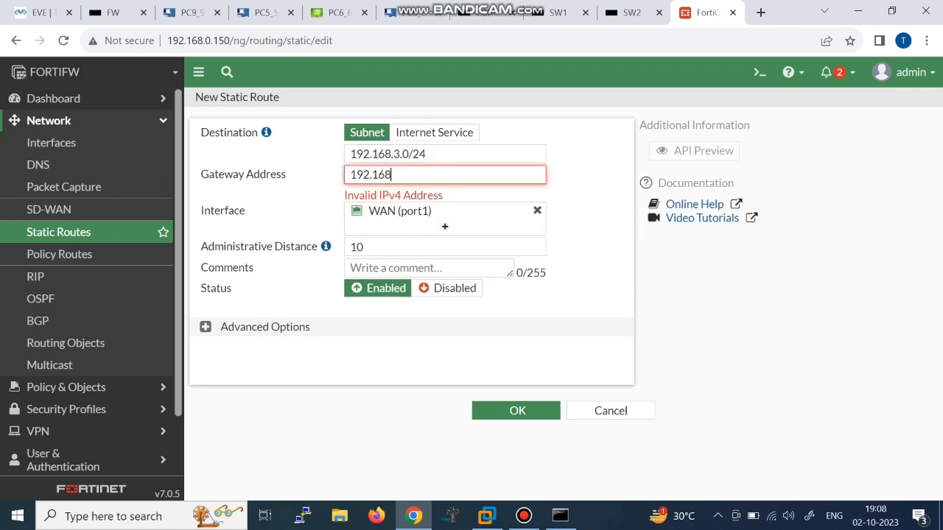
text(.5.1)
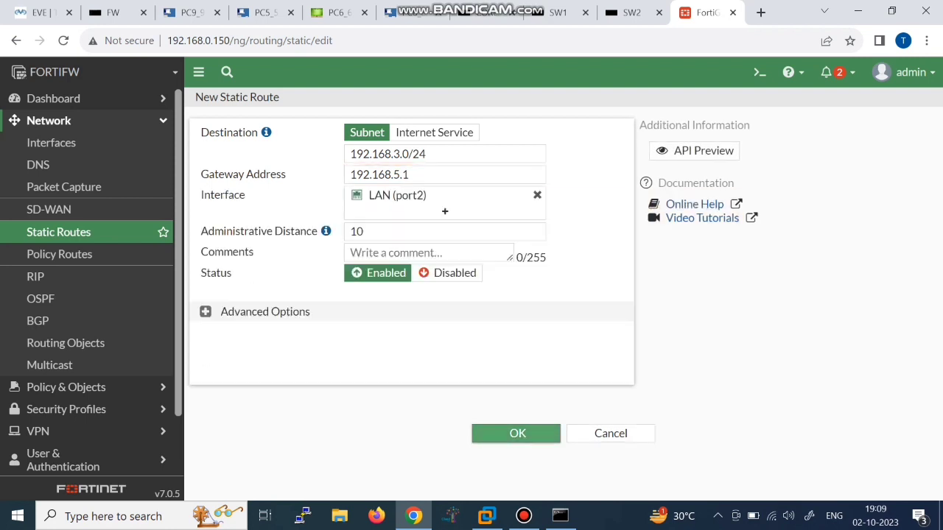
click(517, 434)
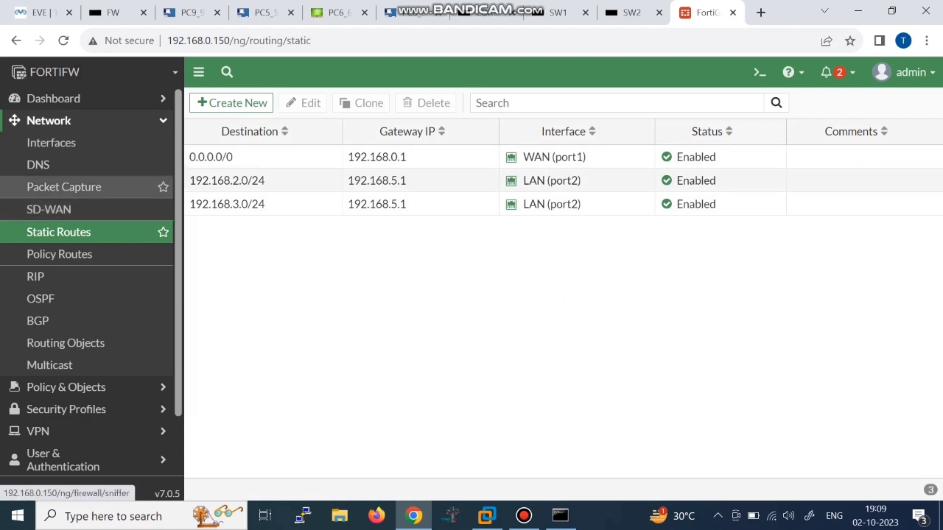
Step: Start a new firewall policy named LAN TO WAN
click(66, 386)
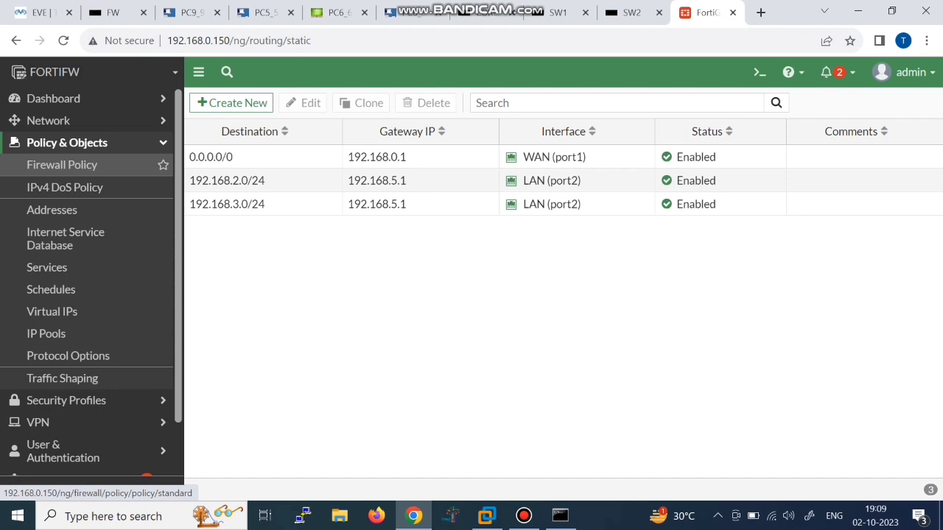
click(62, 164)
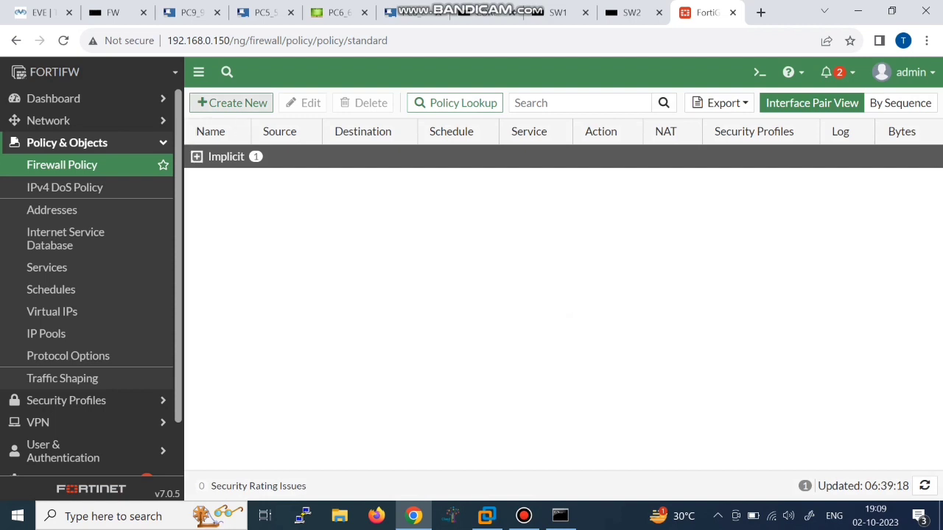
click(231, 102)
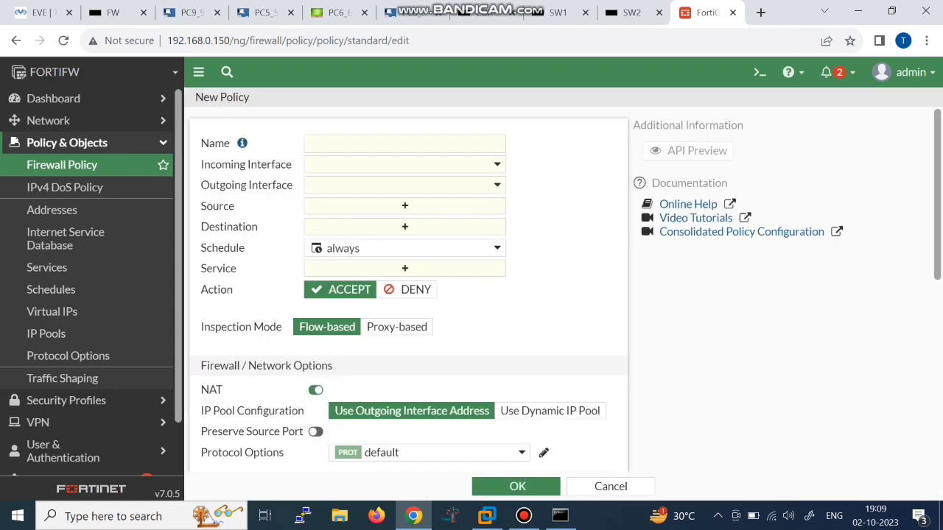
click(405, 144)
text(LAN)
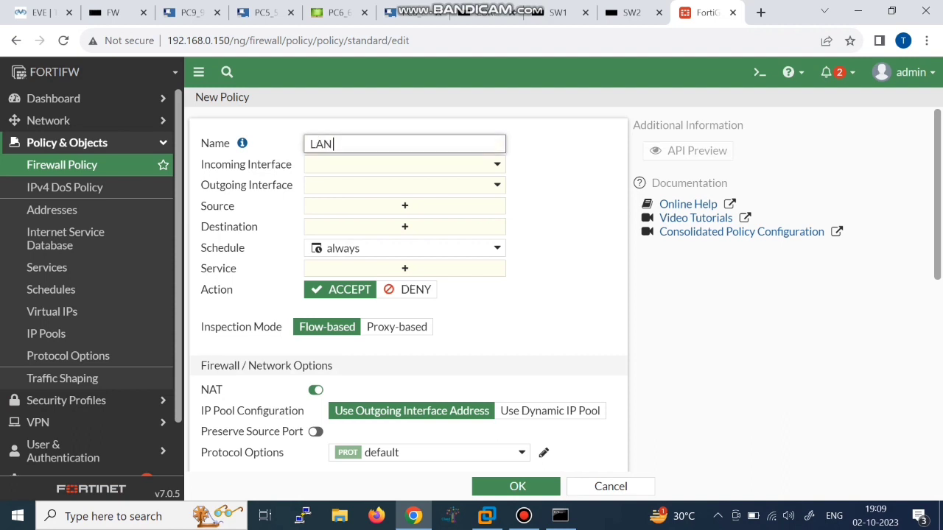
text( TO WAN)
key(Tab)
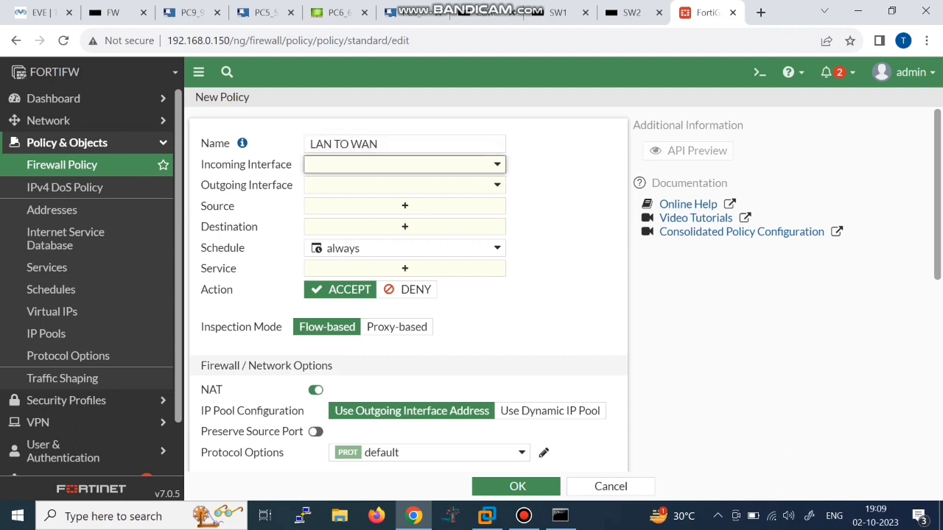
Step: Set the policy's incoming interface to LAN (port2) and outgoing to WAN (port1)
click(404, 164)
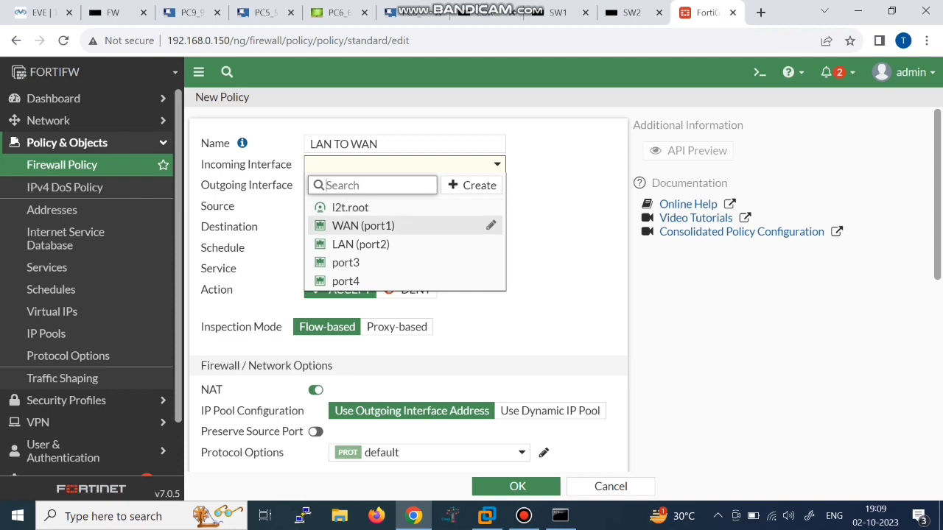
click(361, 244)
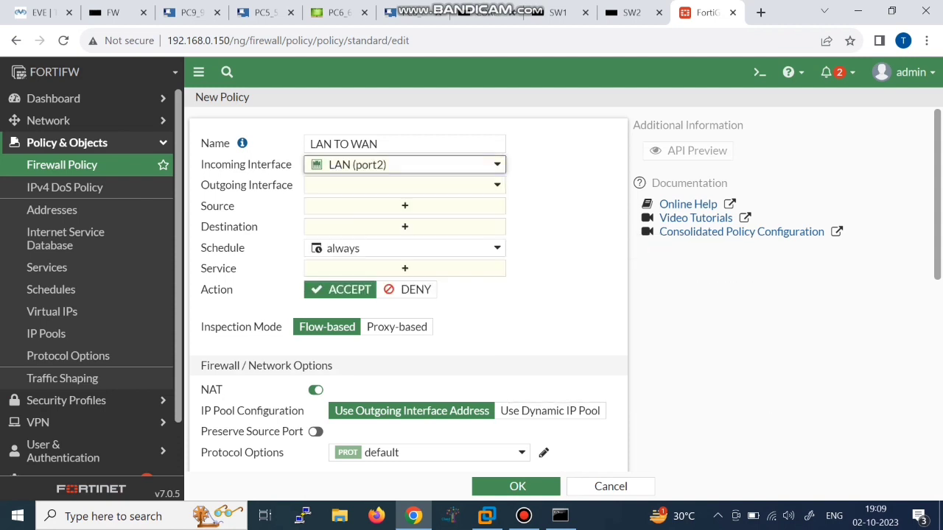
click(404, 186)
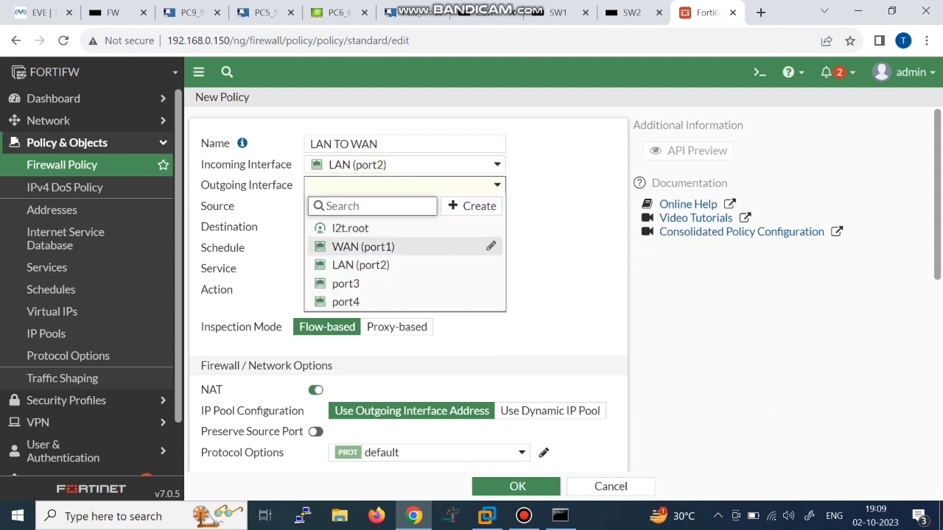
click(363, 247)
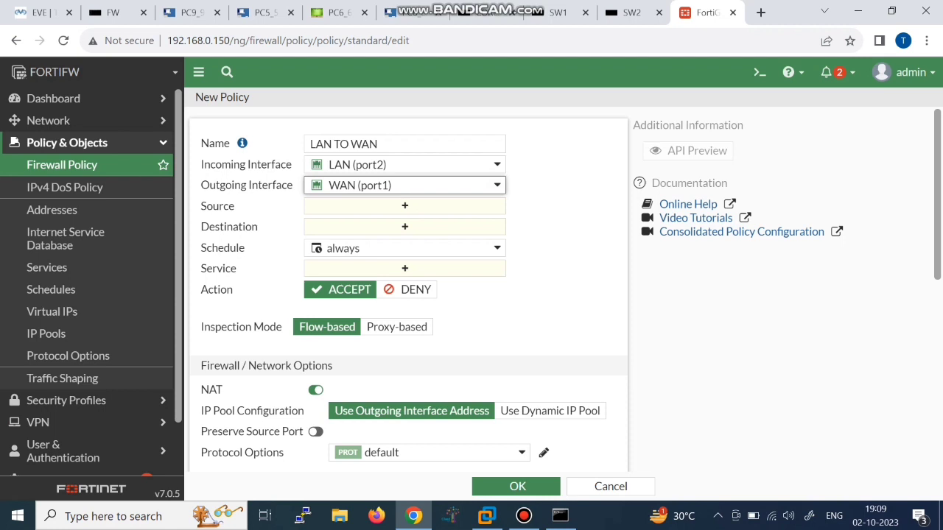
click(405, 207)
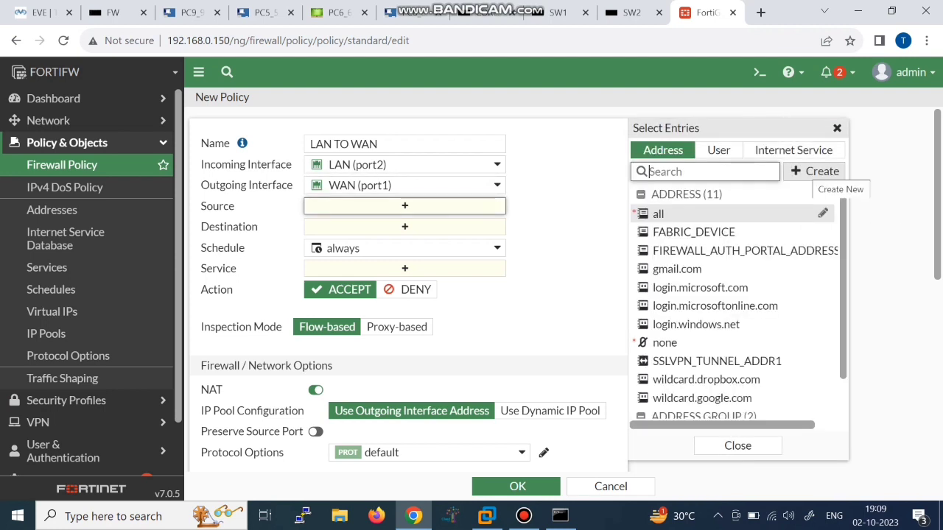
Step: Start a new address object named Vlan2 Network
click(818, 171)
click(667, 218)
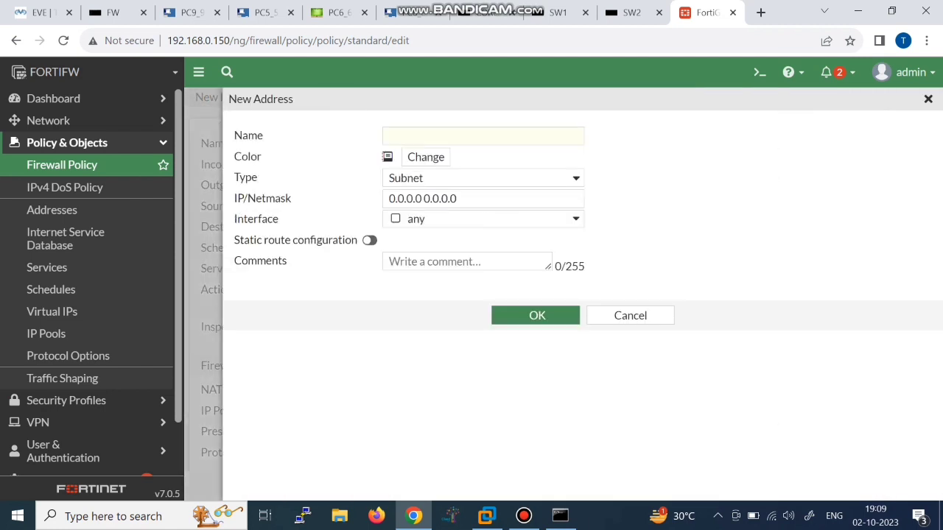
text(Vlna2)
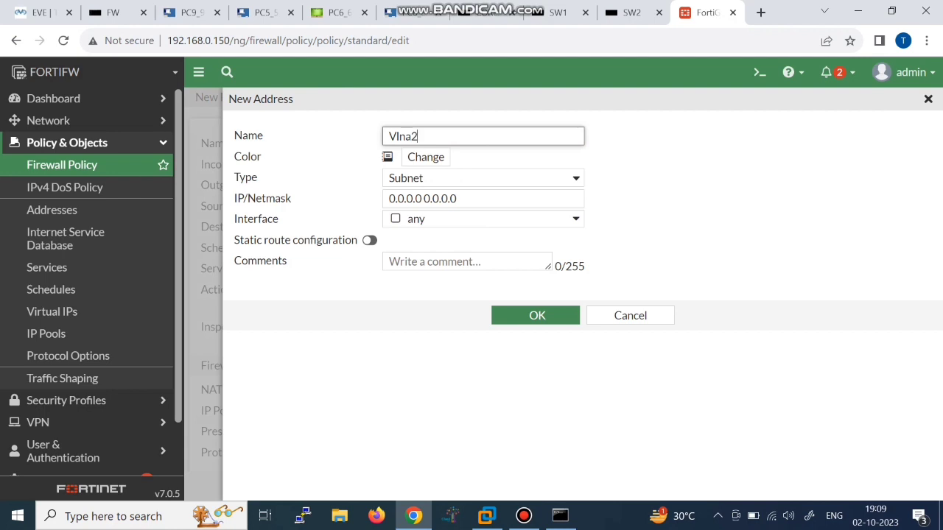
key(BackSpace)
key(BackSpace)
key(BackSpace)
text(an 2 Network)
Step: Give the address subnet 192.168.2.0/24 and a blue-violet colour, then save it
double_click(441, 199)
key(BackSpace)
key(BackSpace)
key(BackSpace)
key(BackSpace)
key(BackSpace)
key(BackSpace)
key(BackSpace)
key(BackSpace)
key(BackSpace)
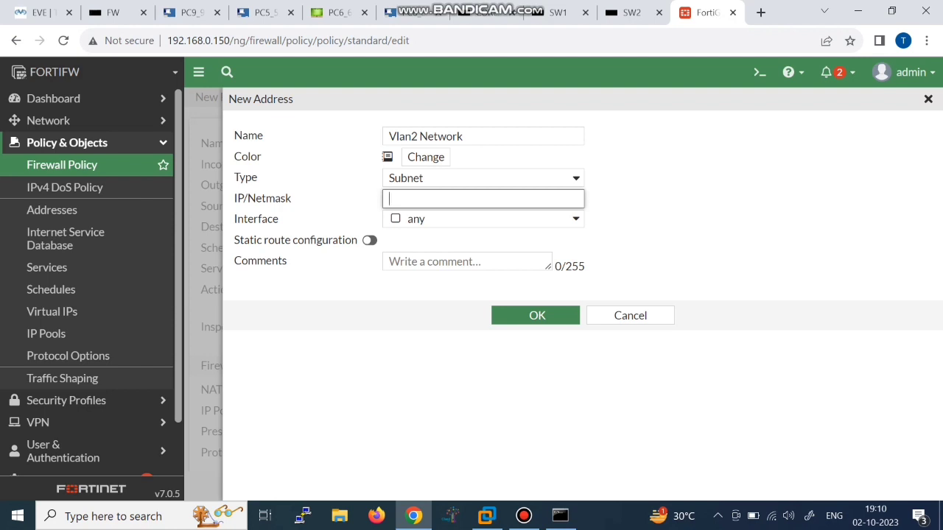
text(192.168.2.0/24)
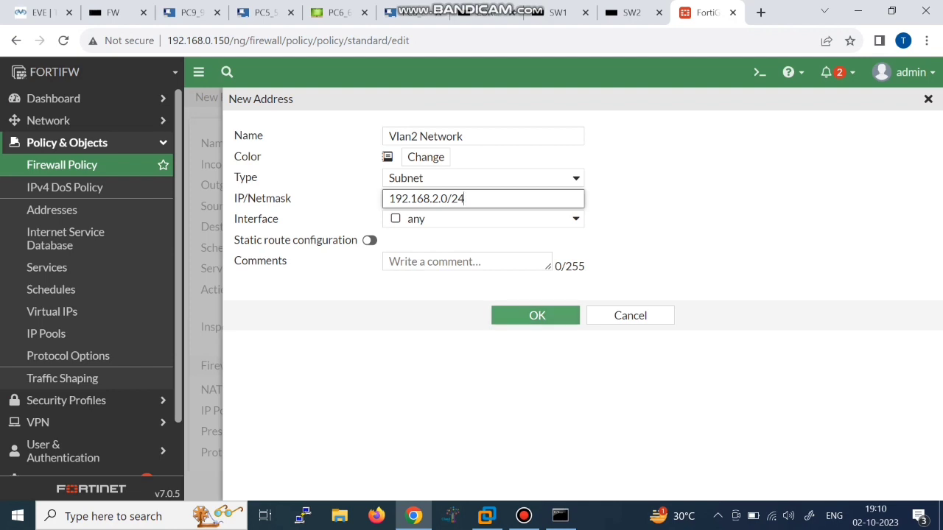
click(425, 157)
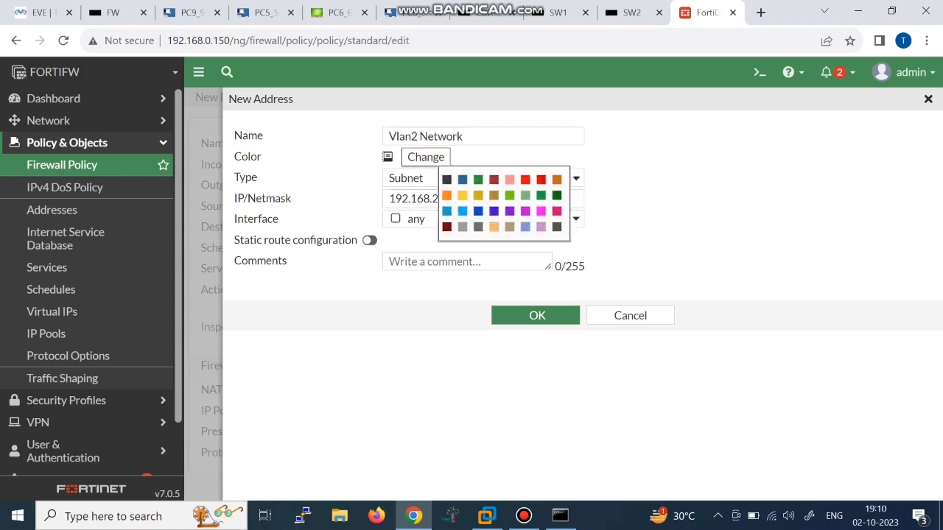
click(493, 211)
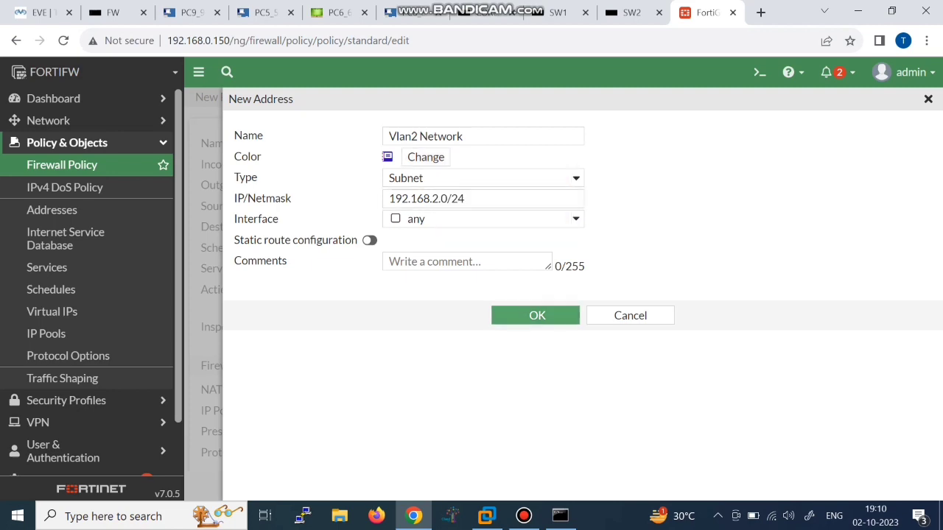
key(Return)
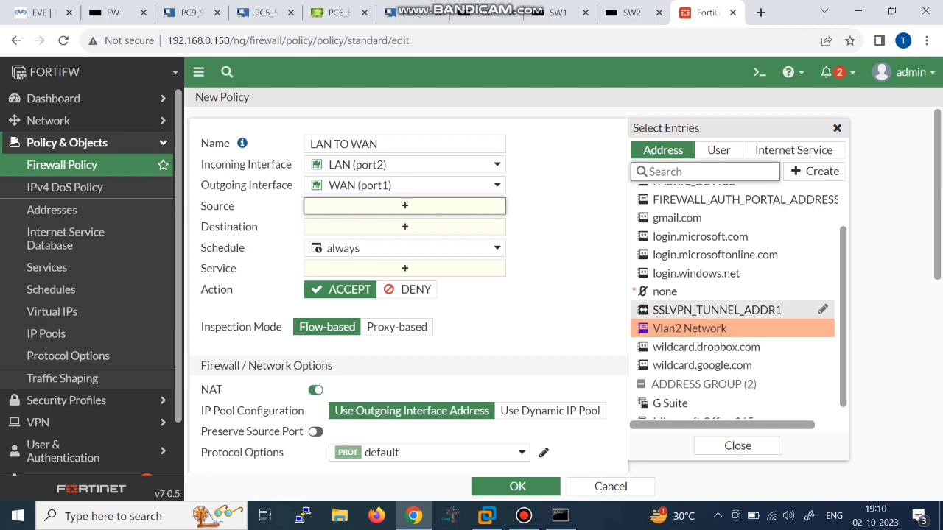
Step: Set source Vlan2 Network, destination all, service ALL, log all sessions, and save the policy
click(688, 328)
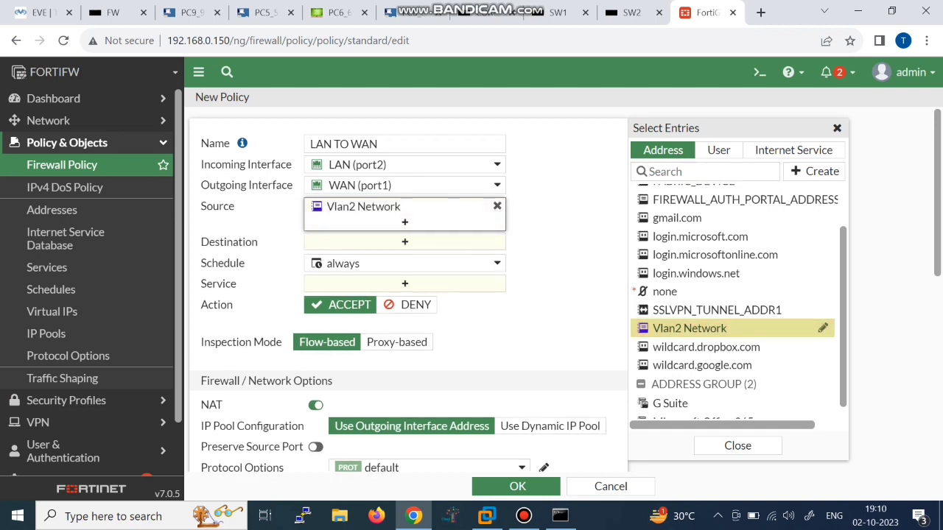
click(404, 242)
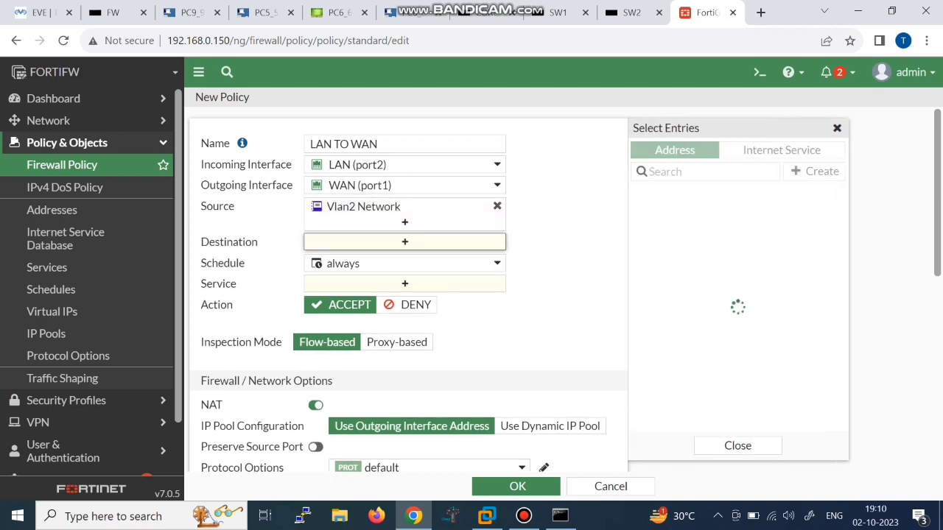
click(659, 214)
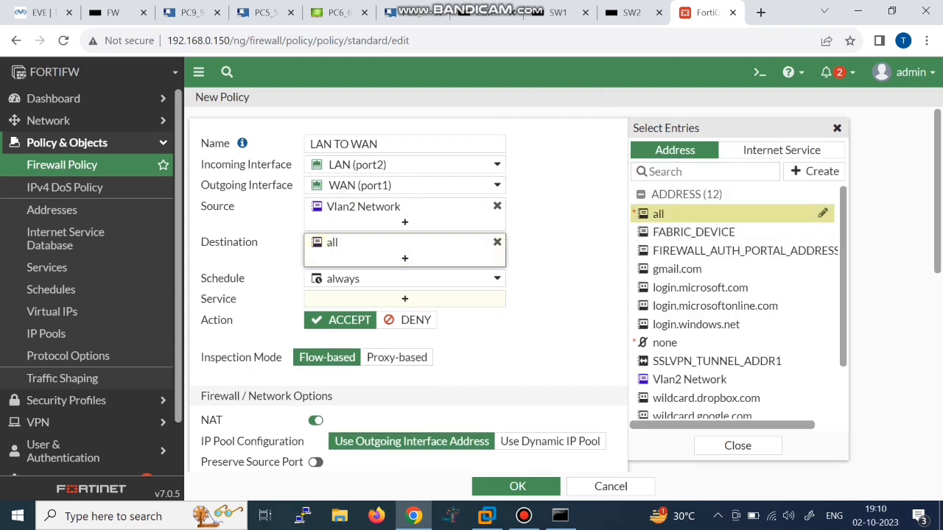
click(404, 298)
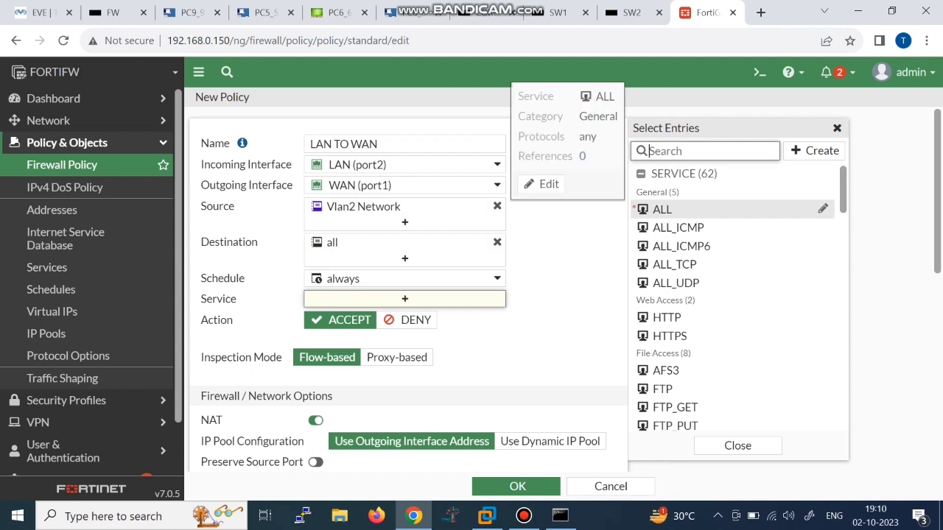
click(662, 210)
scroll(405, 294, down, 5)
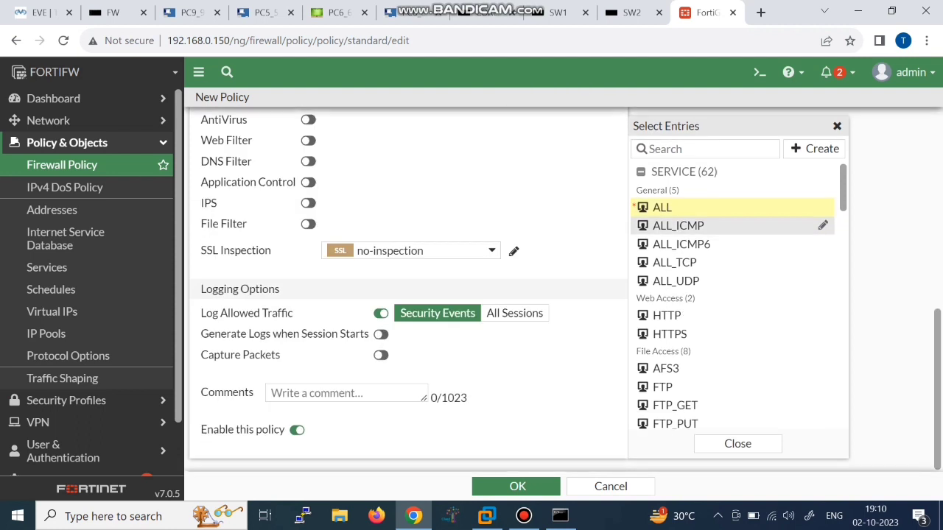
click(514, 313)
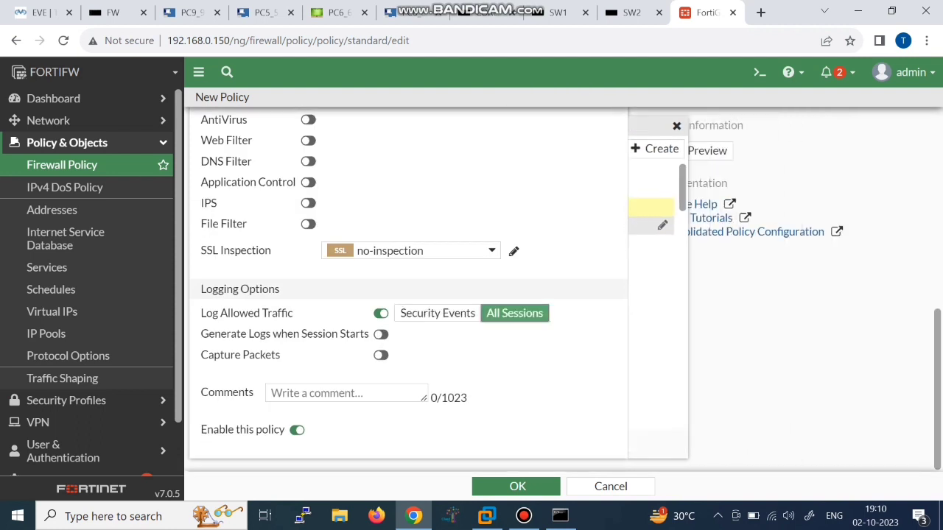
click(517, 486)
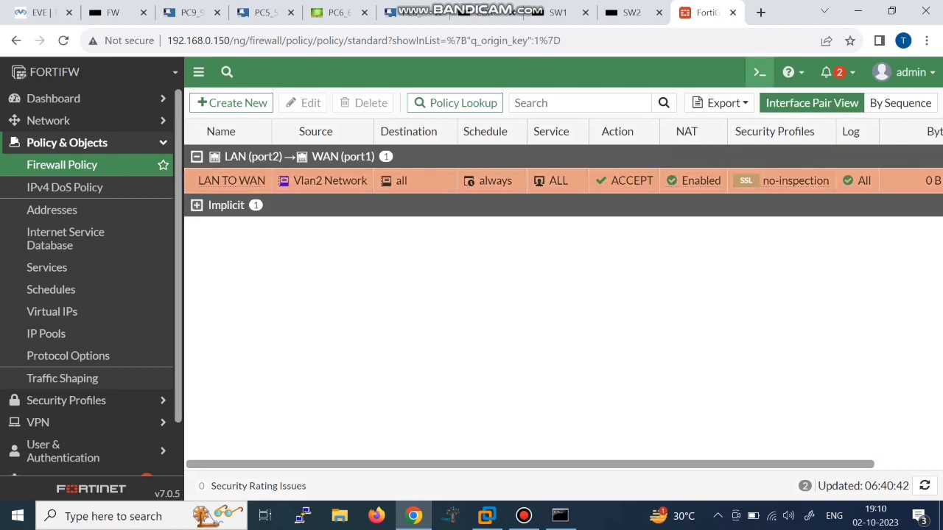
click(759, 72)
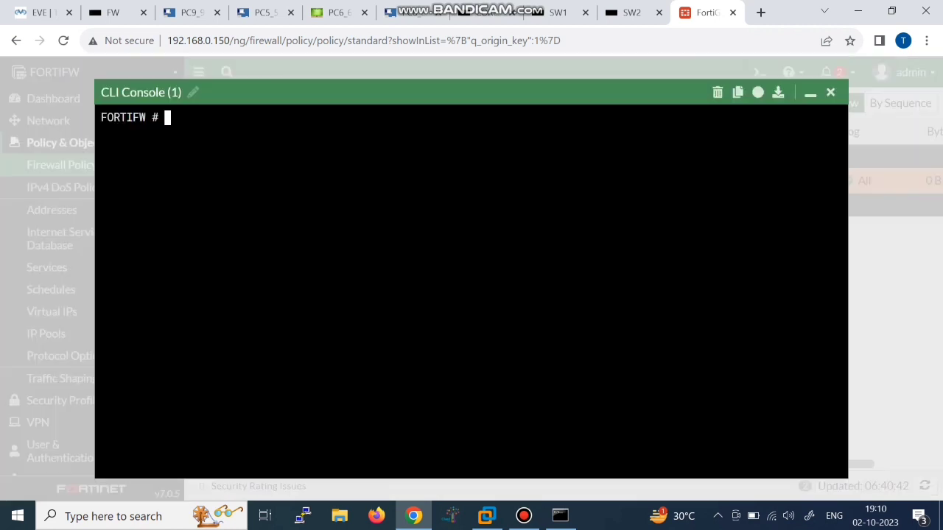
Step: Ping 8.8.8.8 from the FortiGate CLI, getting four replies with 0% loss
text(execute ping 8.8.8.8)
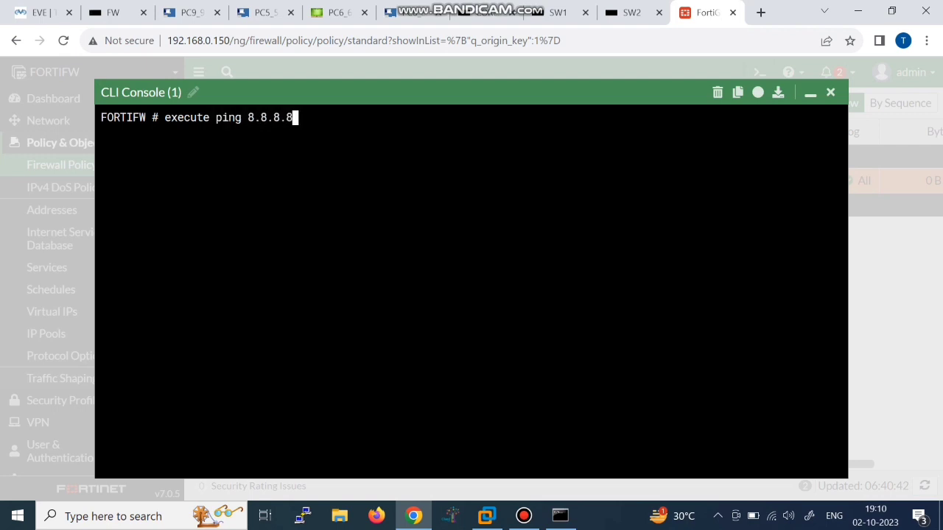
key(Return)
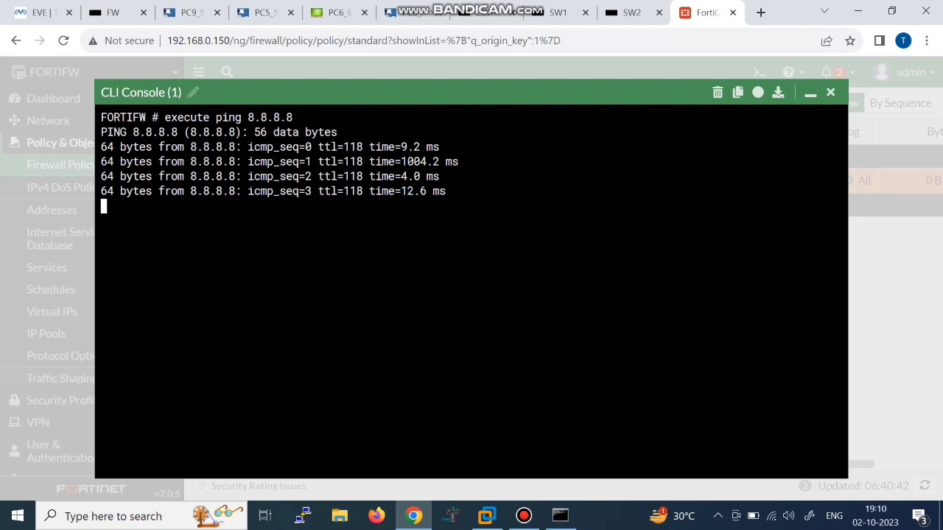
key(ctrl+c)
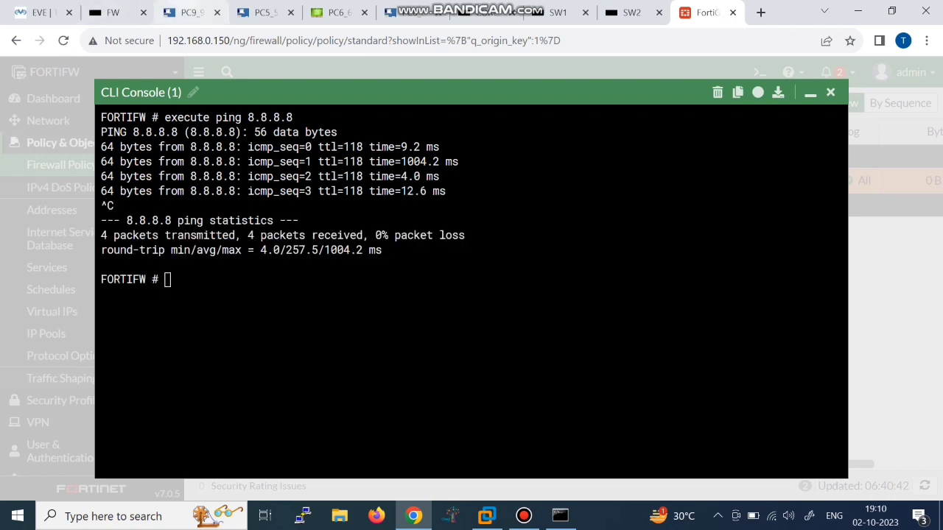
click(190, 12)
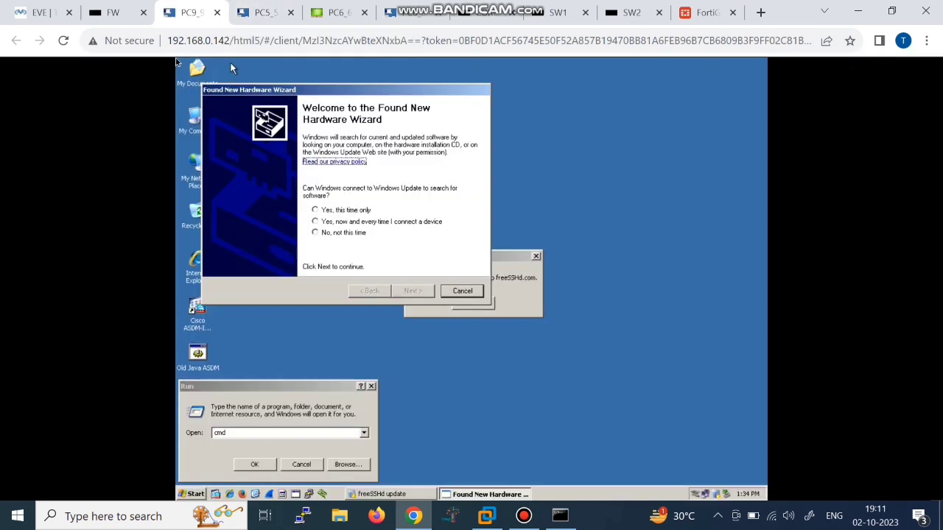
Step: On PC9, check ipconfig (192.168.2.2) and ping 8.8.8.8, which times out with 100% loss
click(257, 465)
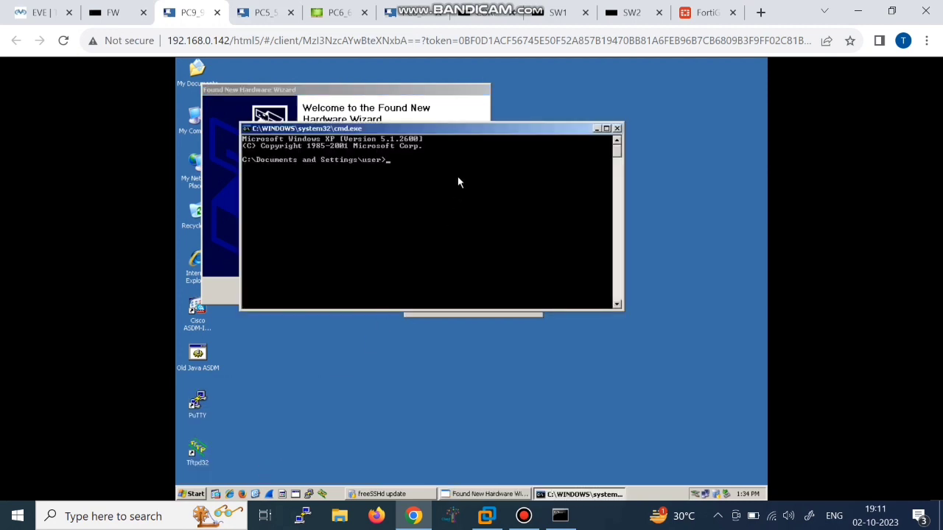
text(ipci)
text(onfig)
key(Return)
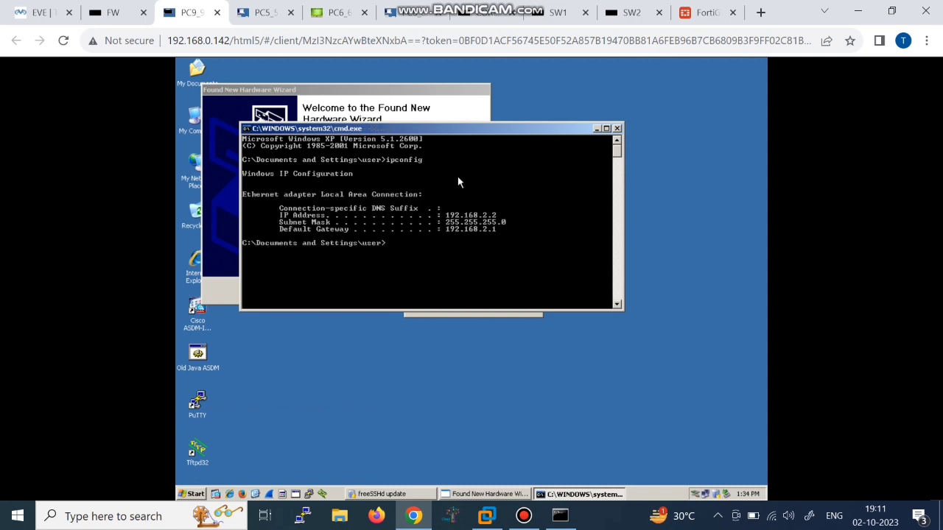
text(ping 8.8.8.8)
key(Return)
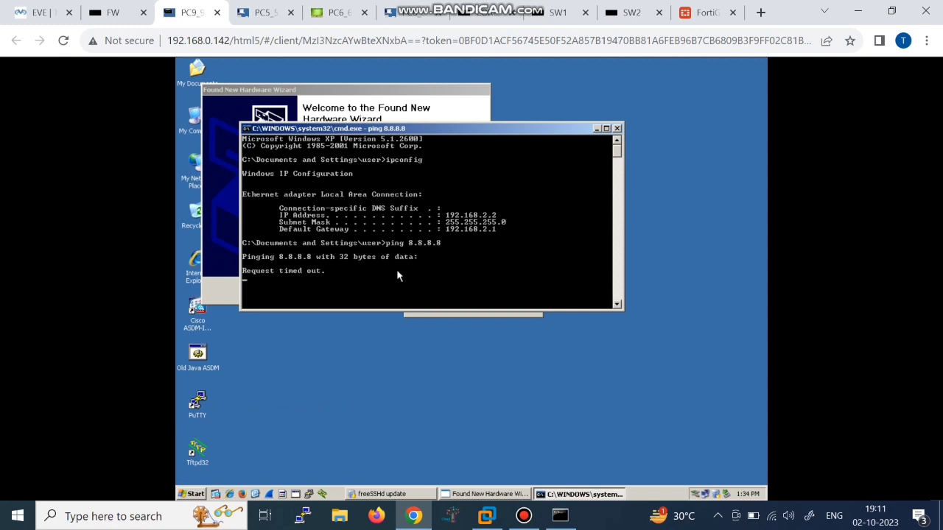
key(ctrl+c)
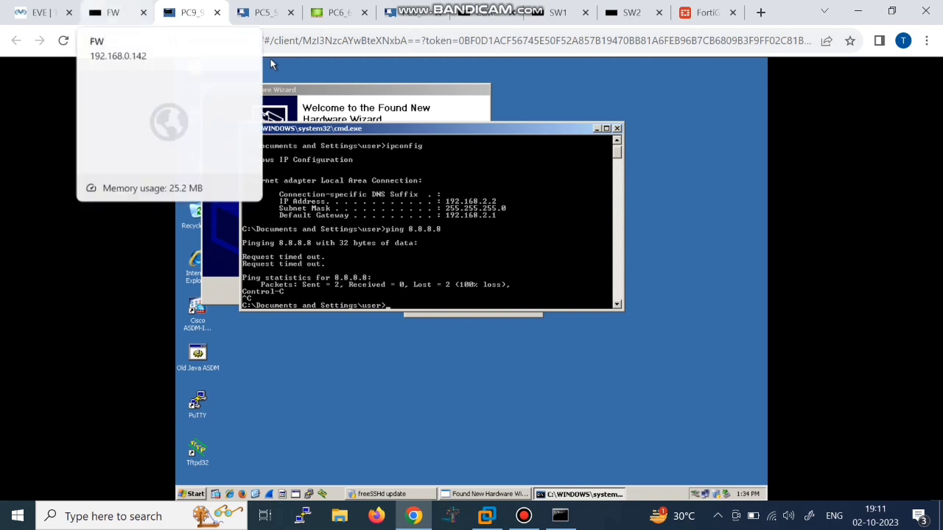
click(41, 13)
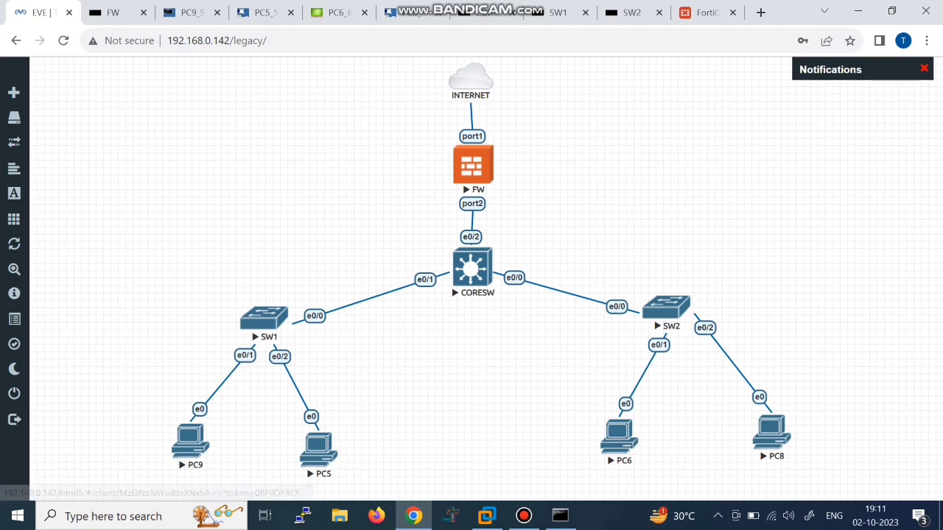
Step: Enter privileged mode on CORESW and review the VLAN list with show vlan br
click(706, 12)
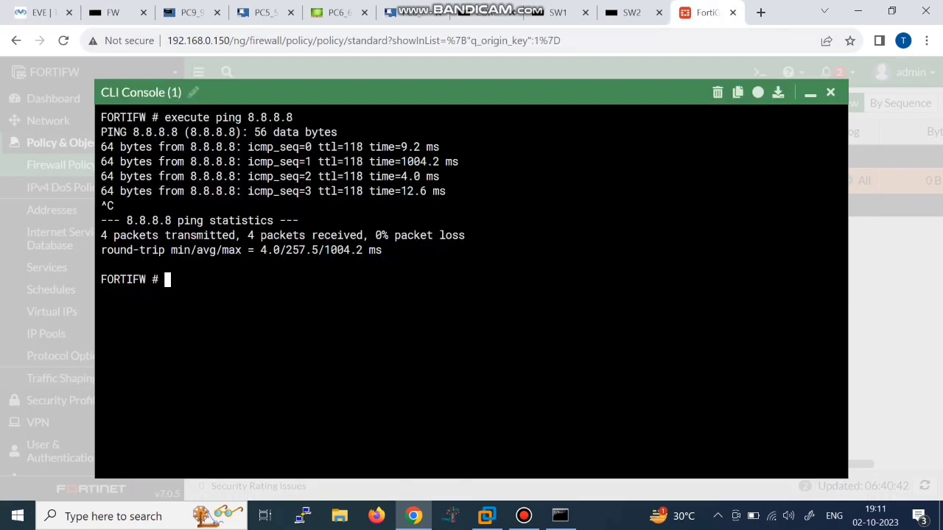
click(486, 12)
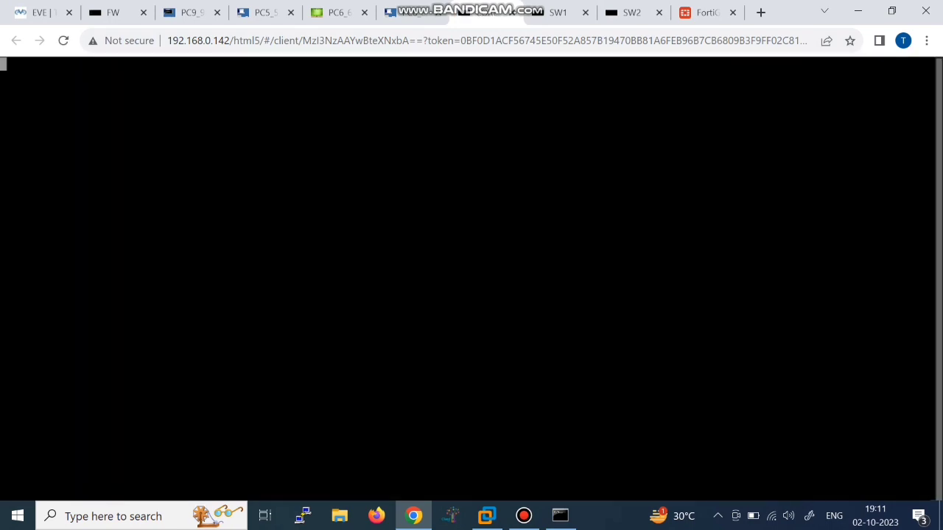
key(Return)
key(Return)
key(Return)
key(Return)
text(en)
key(Return)
key(Return)
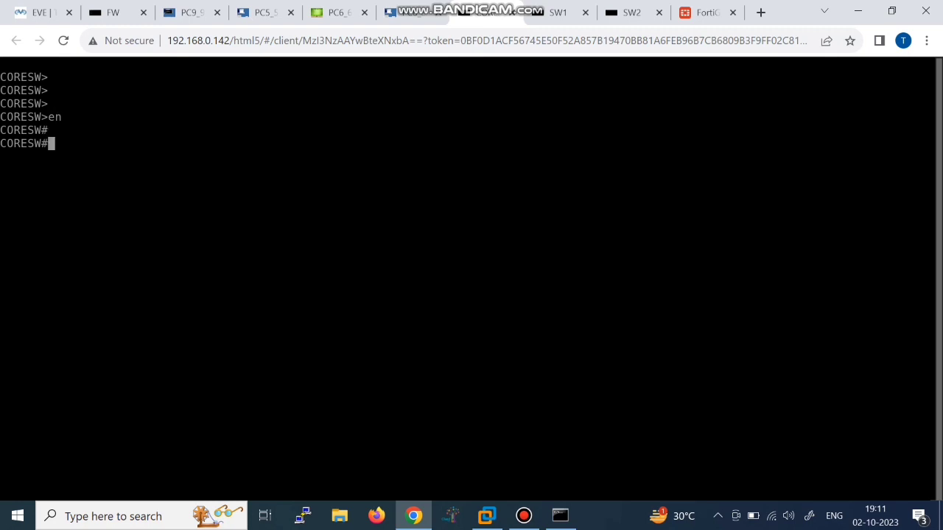
text(show vlan br)
key(Return)
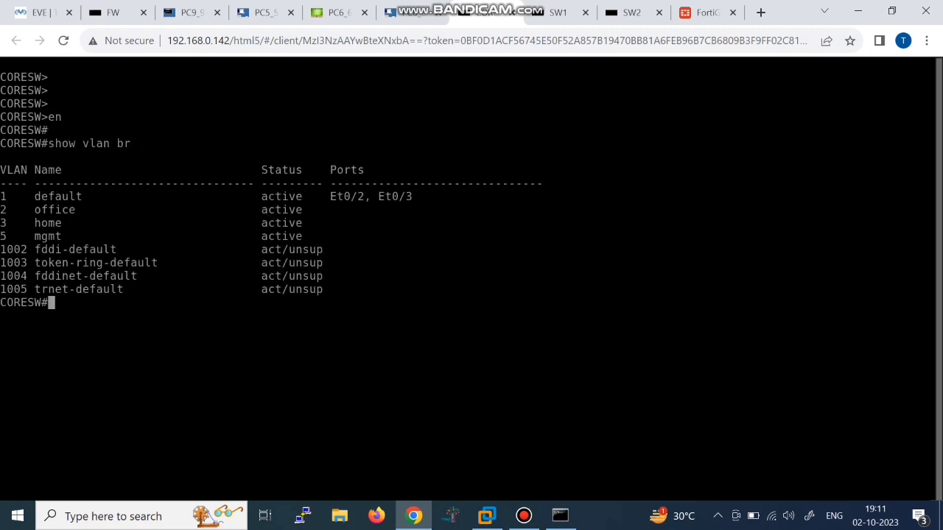
drag(3, 196, 11, 196)
drag(1, 236, 379, 249)
click(379, 250)
Step: Enter global configuration mode on CORESW and ping 192.168.5.5
click(41, 12)
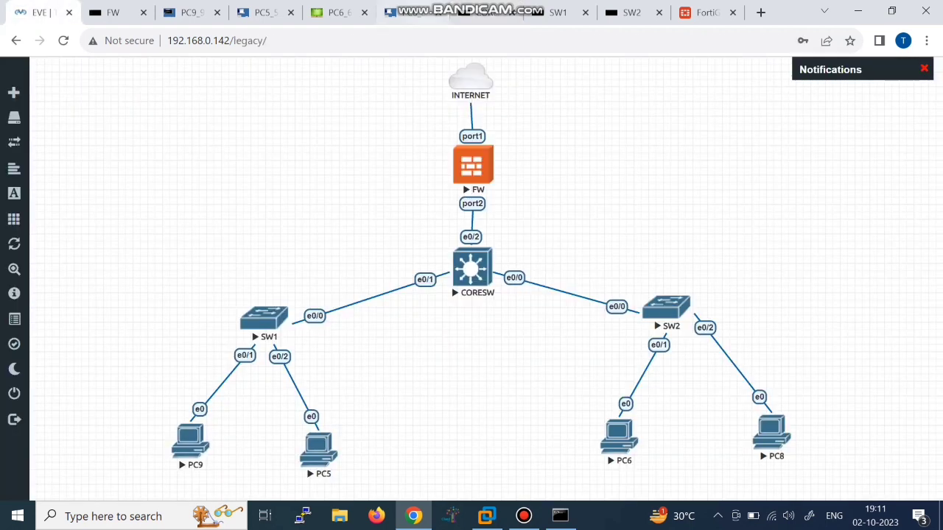
click(486, 12)
text(conf t)
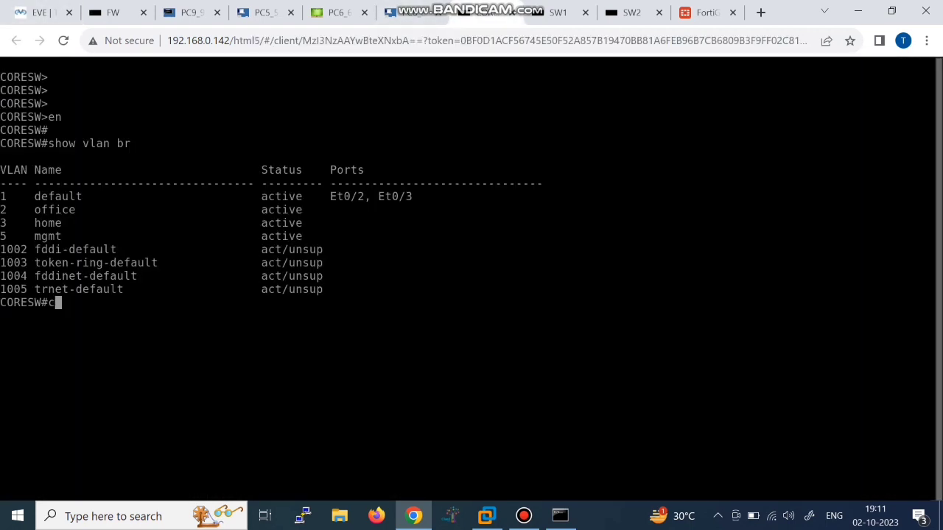
key(Return)
text(int e0)
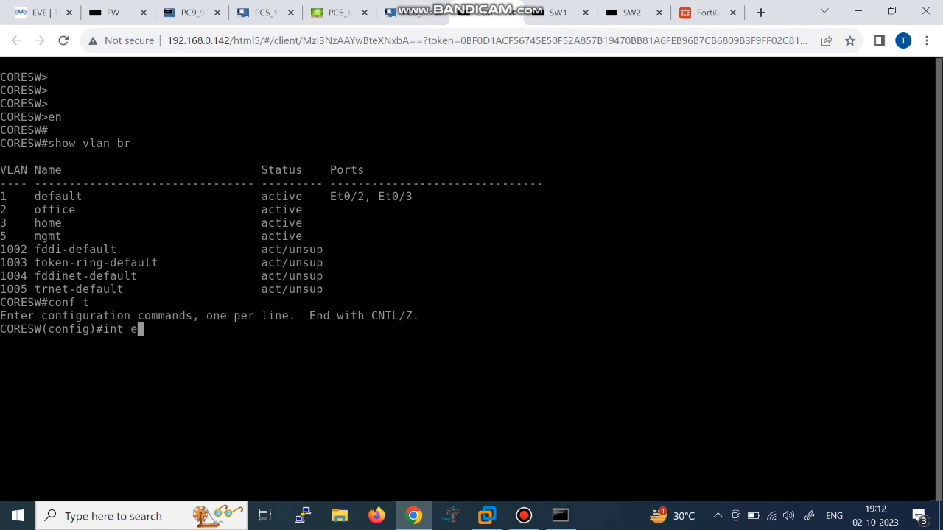
key(BackSpace)
key(BackSpace)
key(BackSpace)
key(BackSpace)
key(BackSpace)
key(BackSpace)
text(do ping 192.168.5.5)
key(Return)
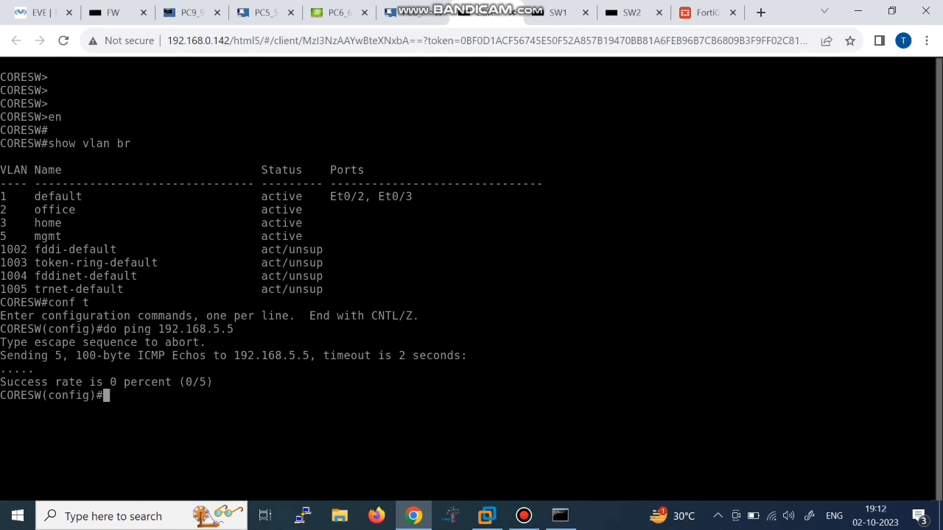
Step: Make interface e0/2 an access port in VLAN 5 and save with do wr
text(int 2)
key(BackSpace)
text(e0/2)
key(Return)
text(sw mo acc)
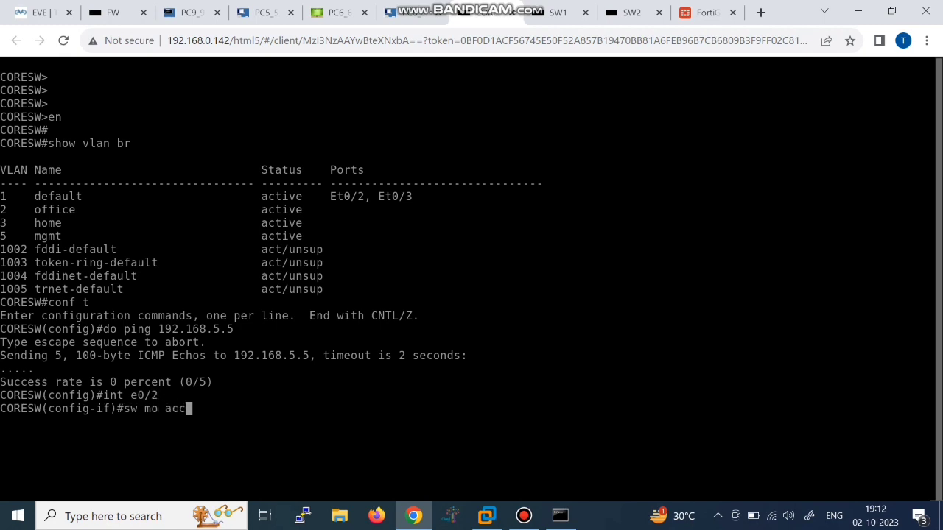
key(Return)
text(sw)
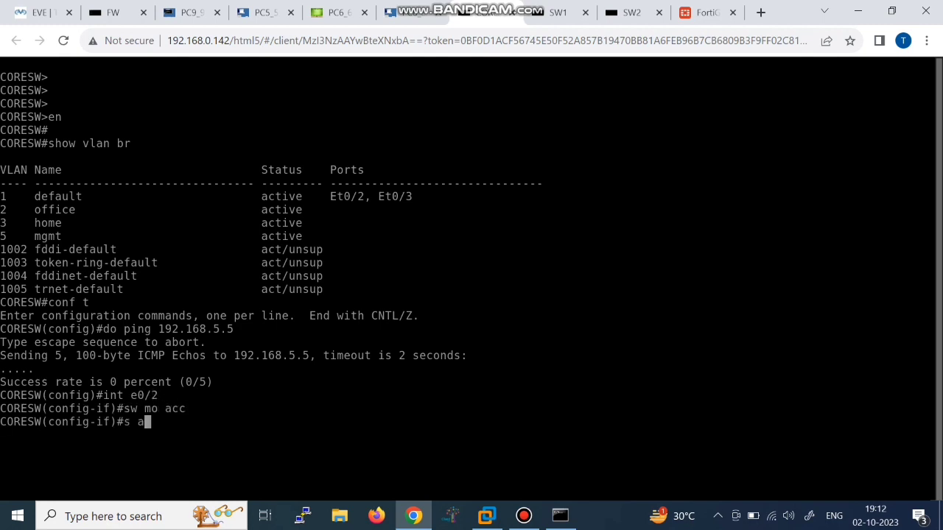
text( acc vlan 5)
key(Return)
key(Return)
text(do wr)
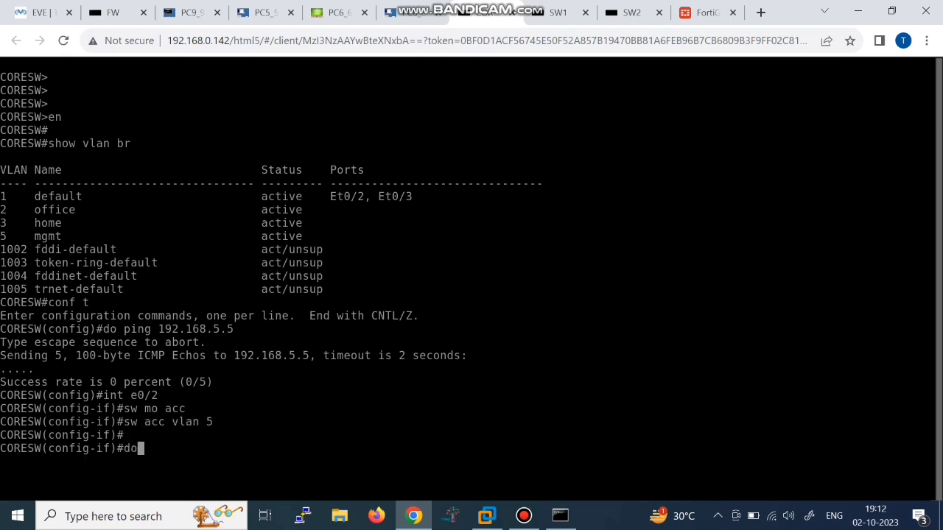
key(Return)
key(Return)
key(Return)
key(Return)
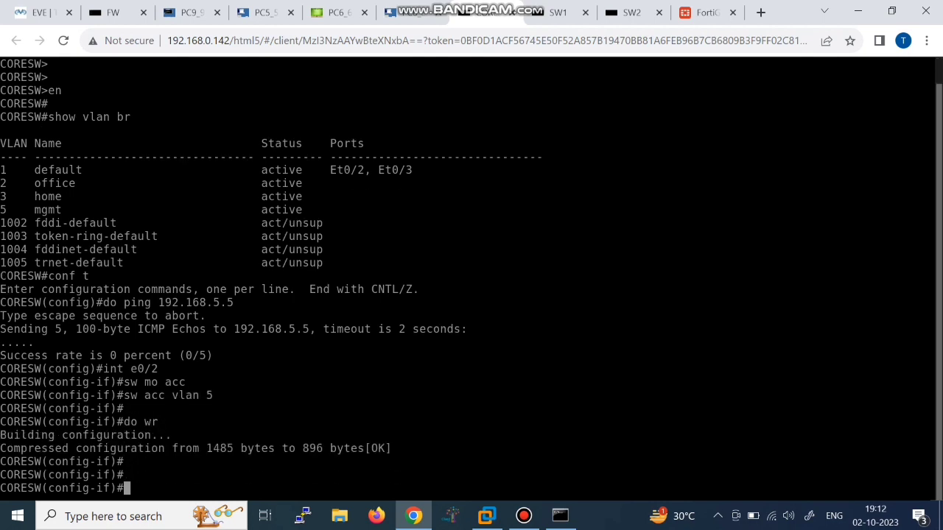
Step: Repeat the ping to 192.168.5.5 until it reaches 100% success
key(Up)
key(Up)
key(Up)
key(Up)
key(Up)
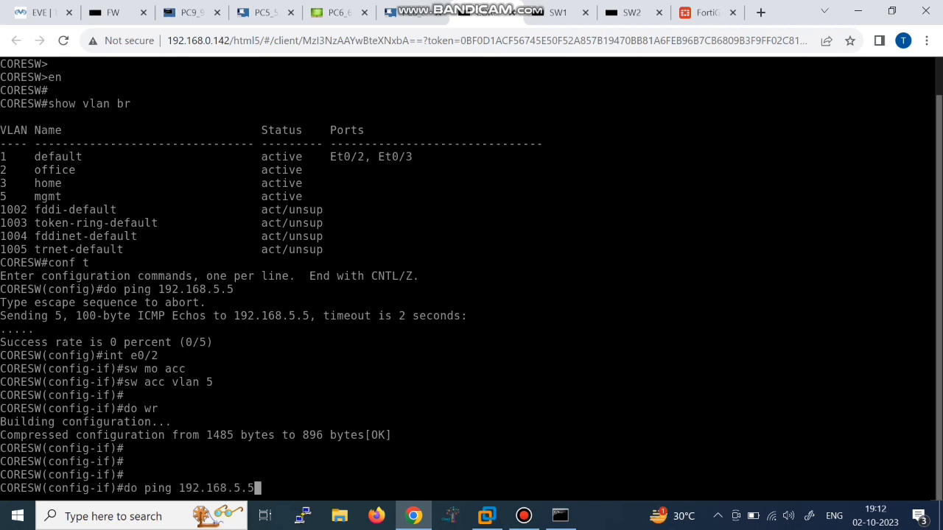
key(Return)
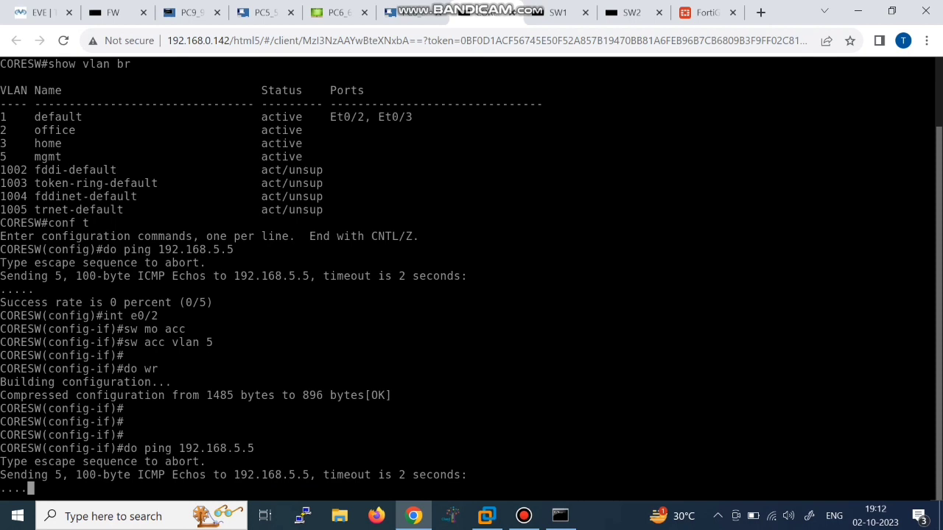
key(Up)
key(Return)
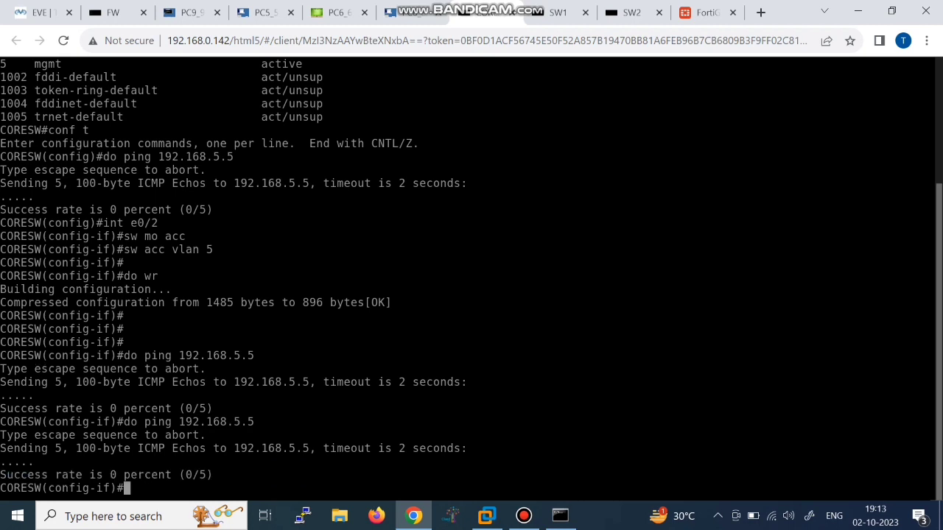
key(Up)
key(Return)
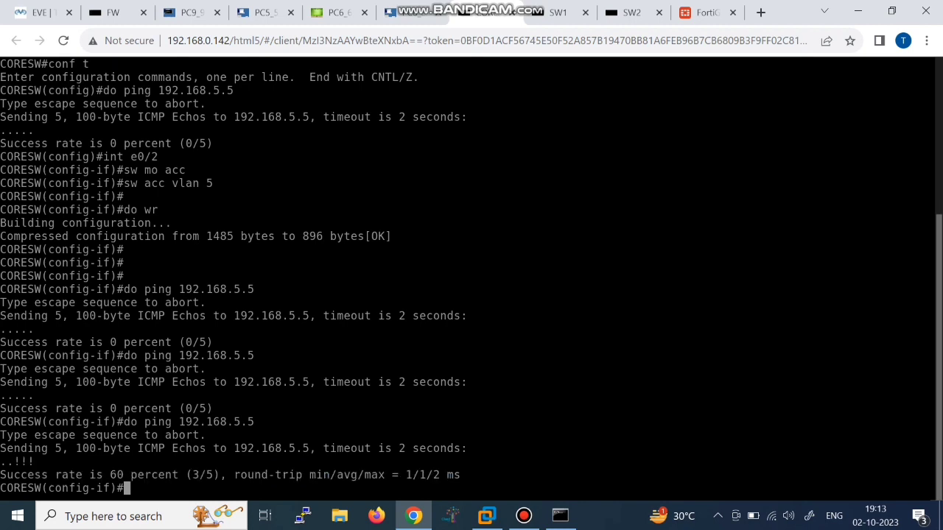
drag(110, 476, 158, 475)
click(158, 475)
key(Up)
key(Return)
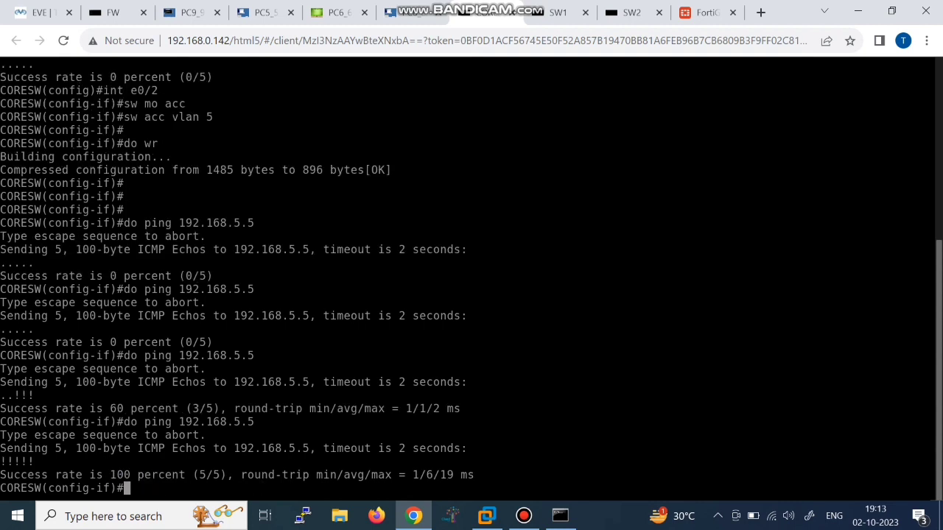
Step: Rerun the ping to 8.8.8.8 on PC9, which now gets replies
click(189, 13)
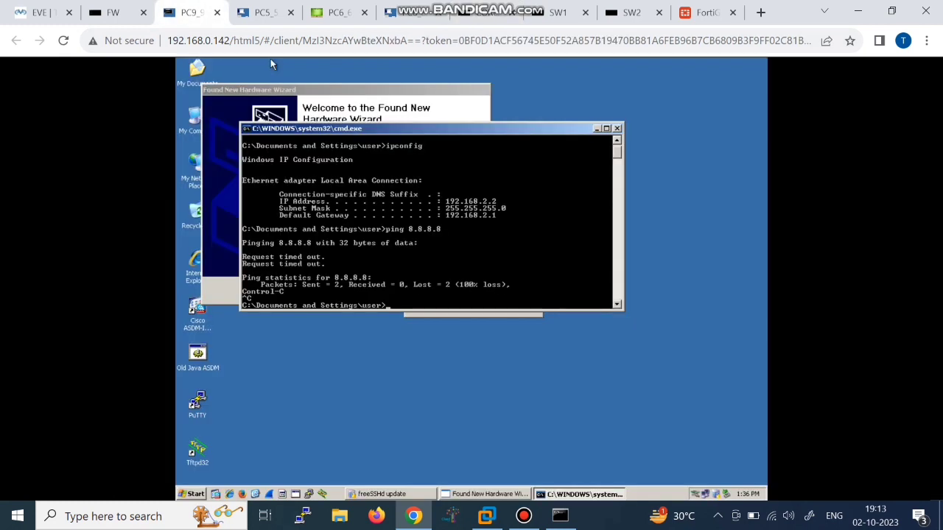
key(Up)
key(Return)
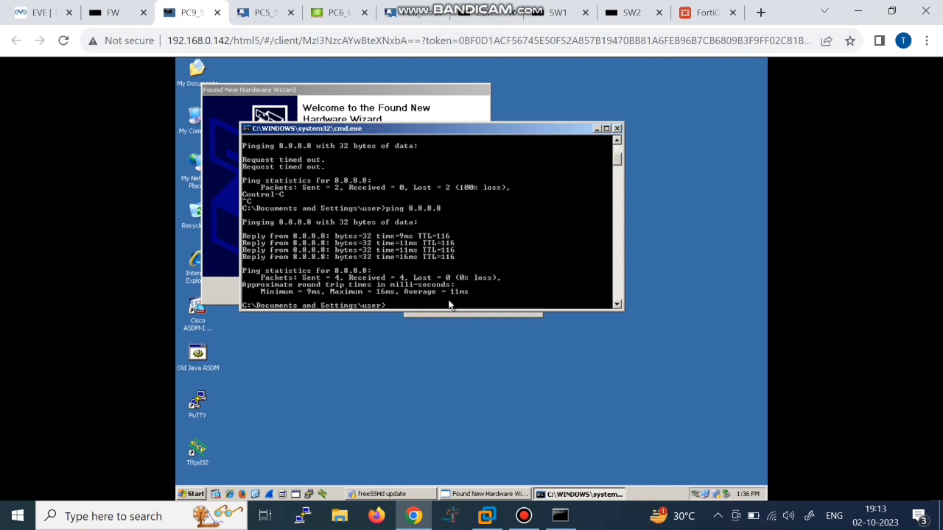
Step: On PC5, check ipconfig and ping 8.8.8.8, which times out with 100% loss
click(262, 13)
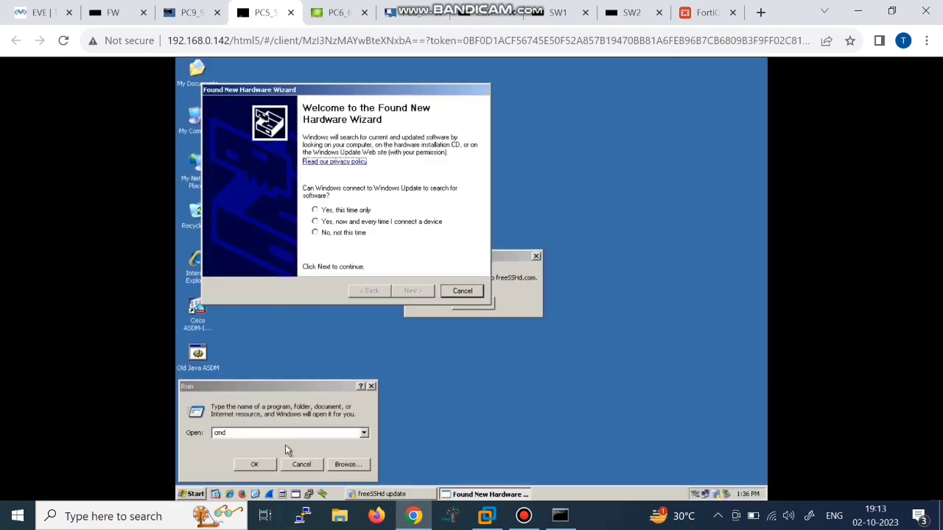
click(257, 464)
text(ipconfig)
key(Return)
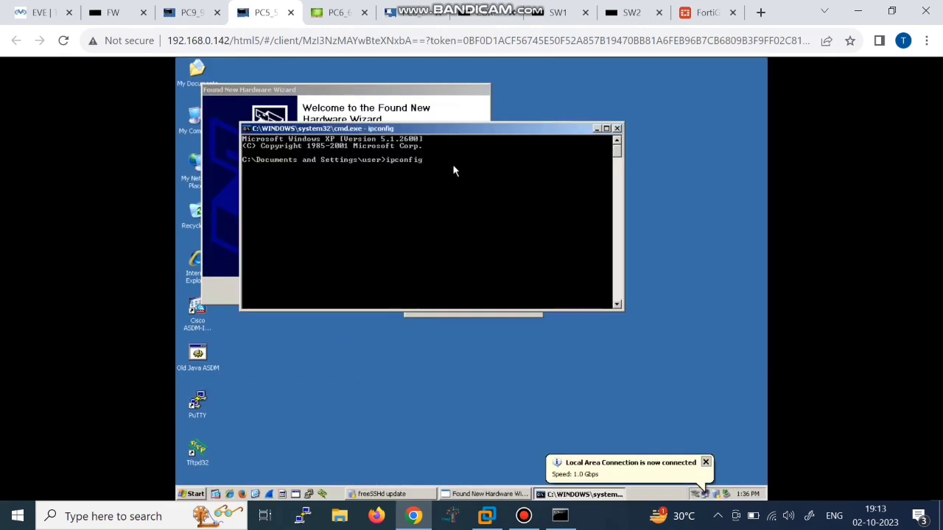
text(pi)
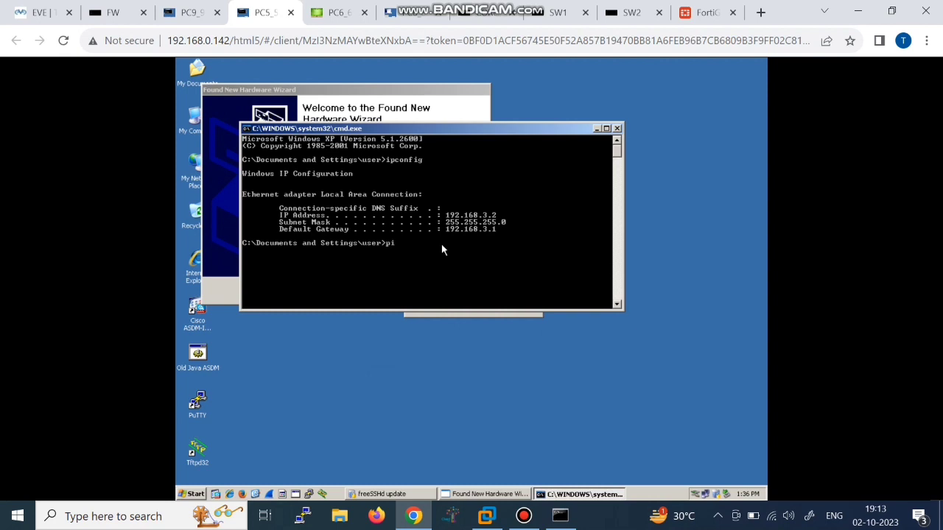
text(ng 8.8.8.8)
key(Return)
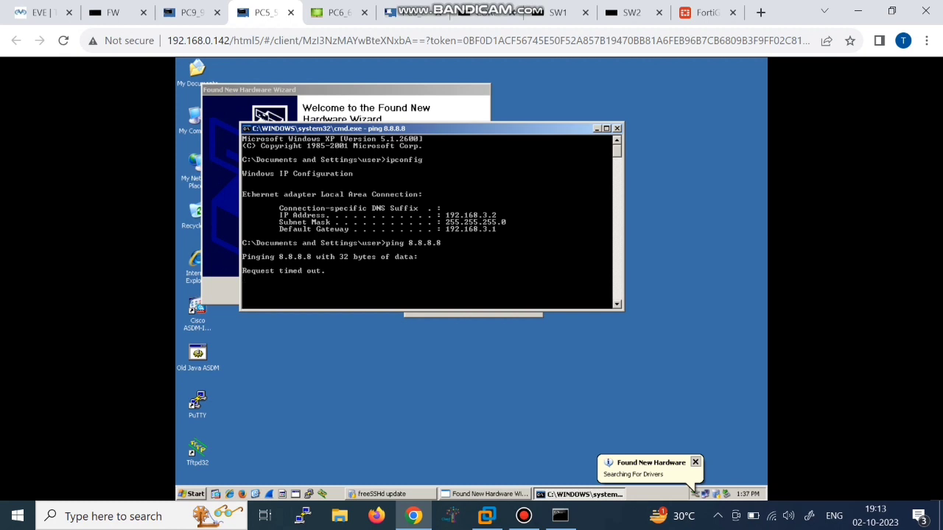
key(ctrl+c)
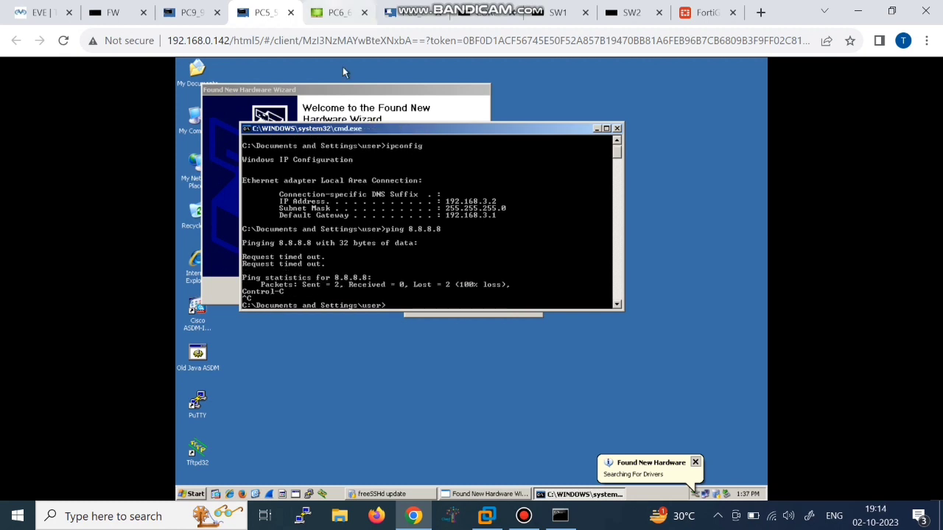
click(339, 12)
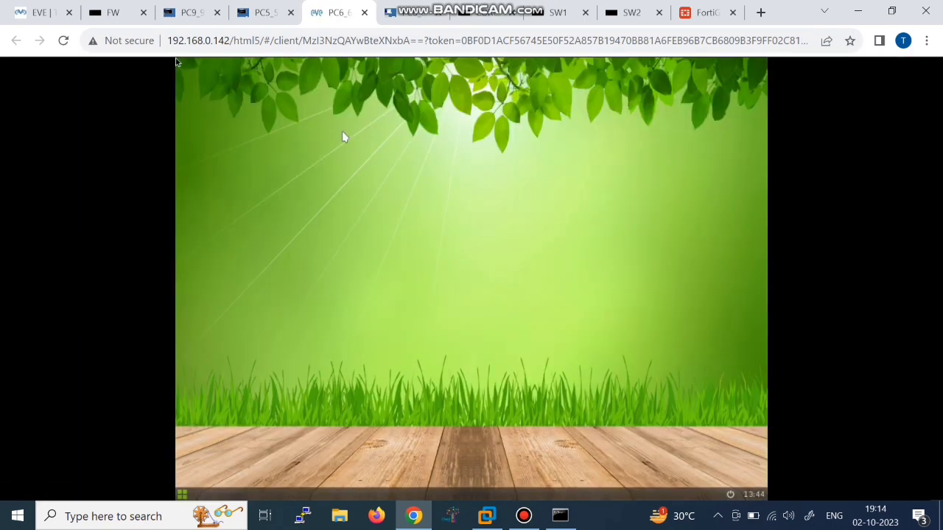
Step: In a PC6 terminal, confirm address 192.168.2.3 with ifconfig and ping 8.8.8.8 successfully
right_click(177, 63)
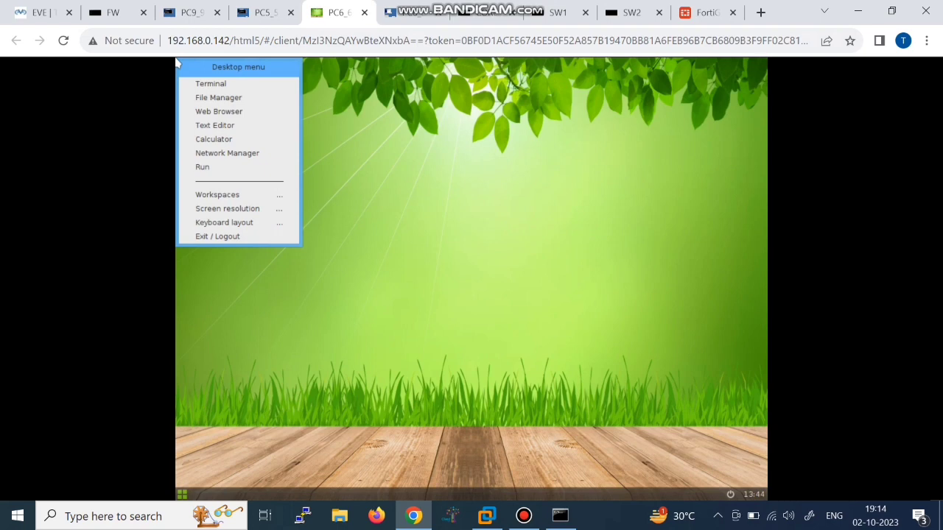
click(253, 82)
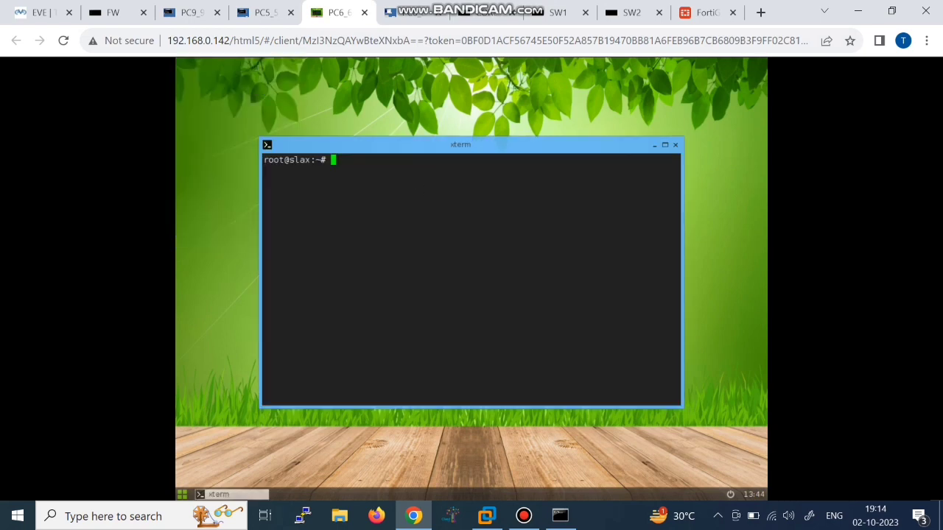
text(ifconfig)
key(Return)
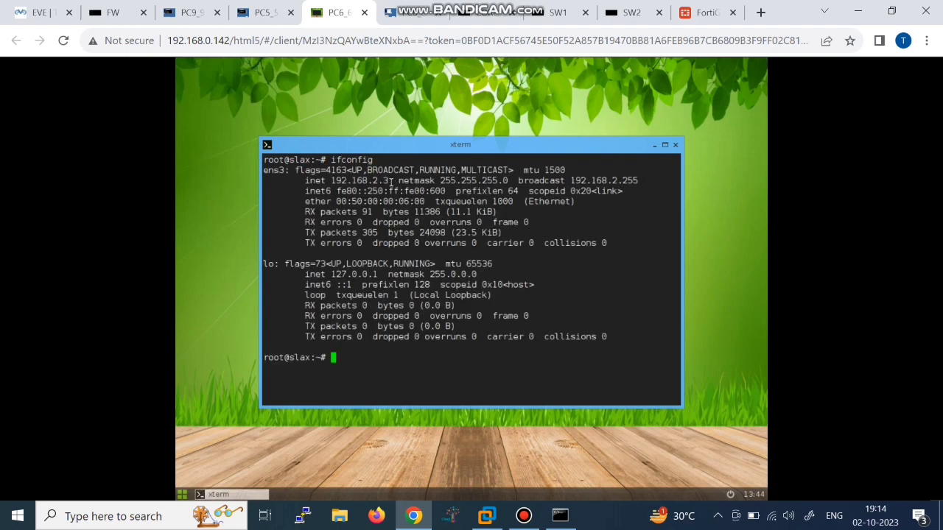
drag(383, 180, 377, 183)
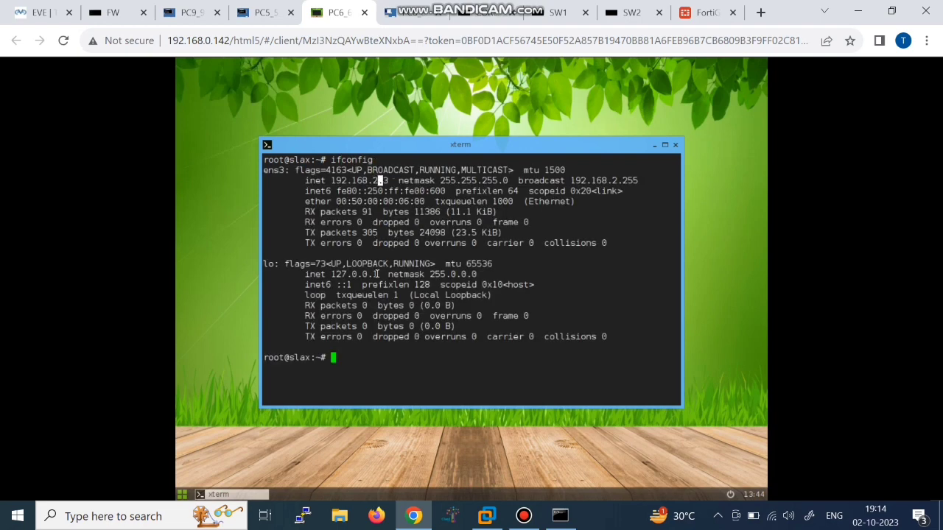
click(370, 351)
text(ping 8.8.8.8)
key(Return)
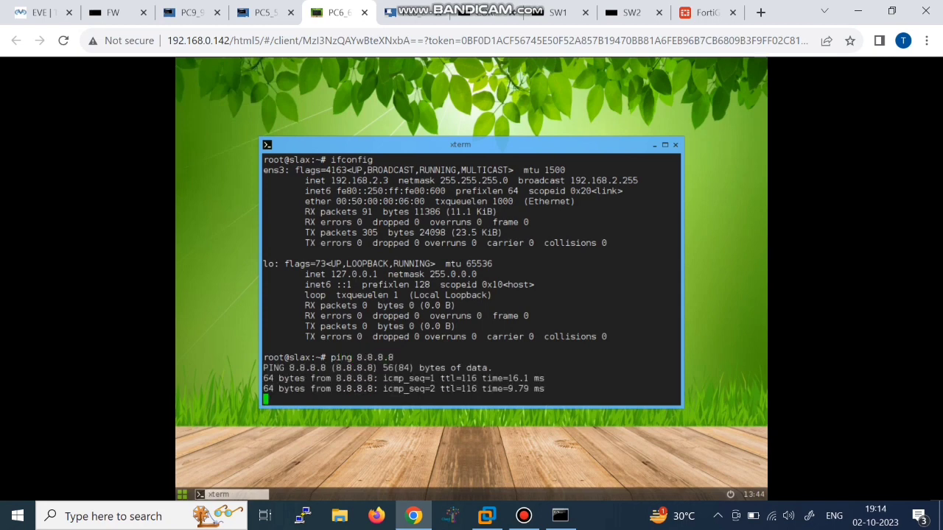
key(ctrl+c)
click(404, 13)
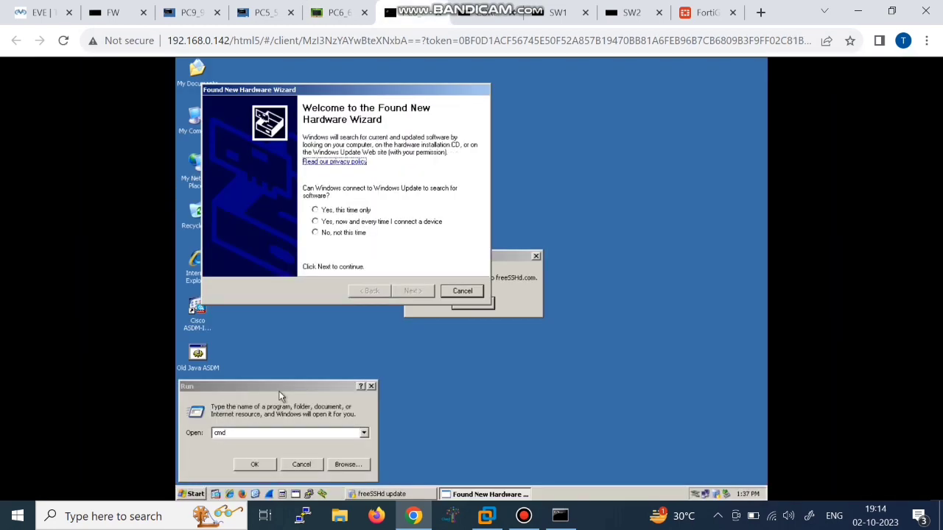
Step: Open a command prompt on the Windows XP PC and run ipconfig to confirm its 192.168.3.3 address
click(253, 465)
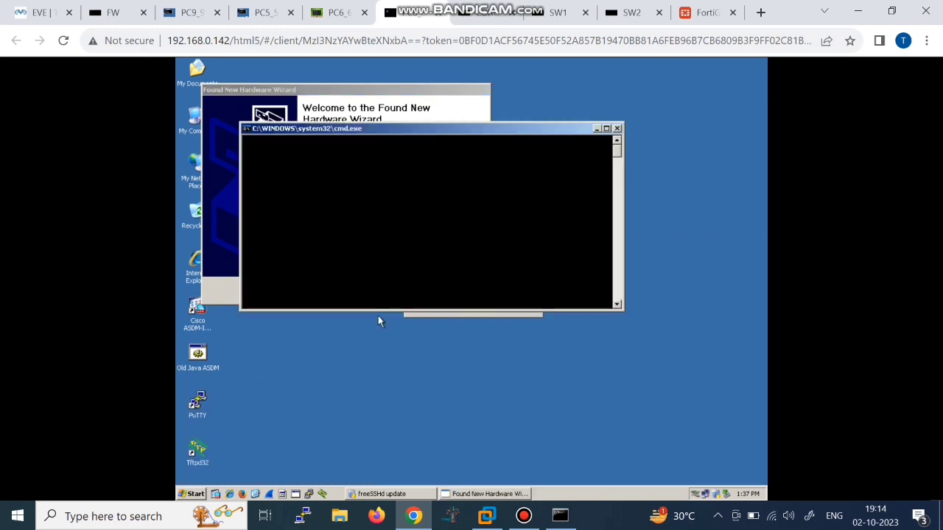
text(ipconmf)
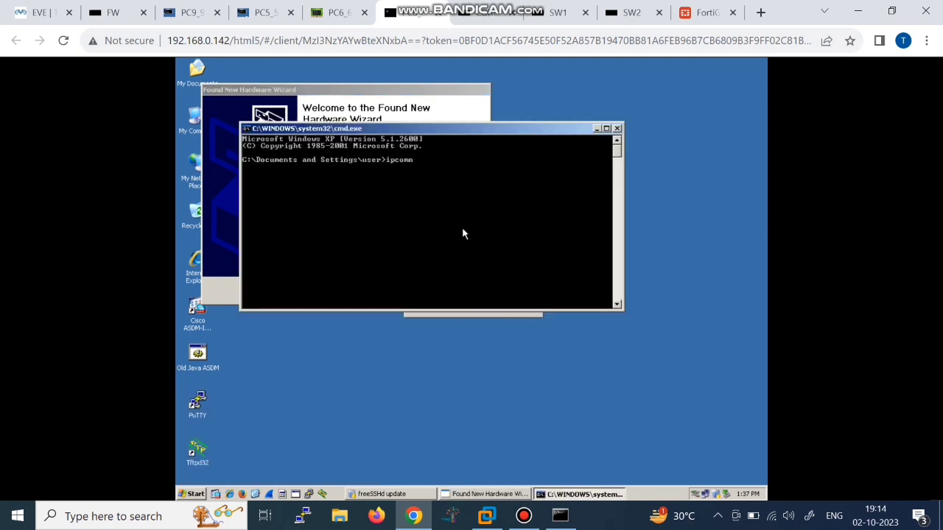
key(BackSpace)
key(BackSpace)
text(fig)
key(Return)
key(Up)
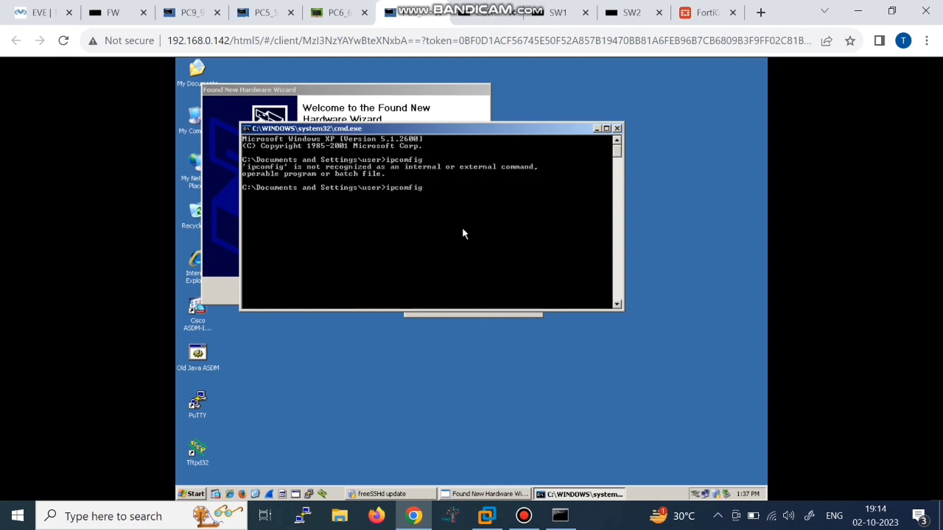
key(BackSpace)
text(n)
key(Return)
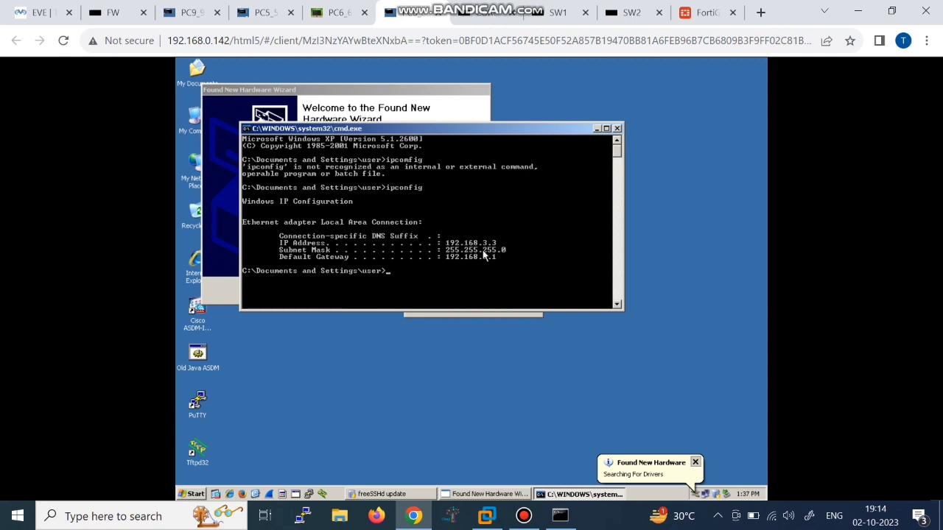
Step: Ping 8.8.8.8 from the PC, stopping after 100% loss, then return to the FortiGate page
text(ping 8.8.8.8)
key(Return)
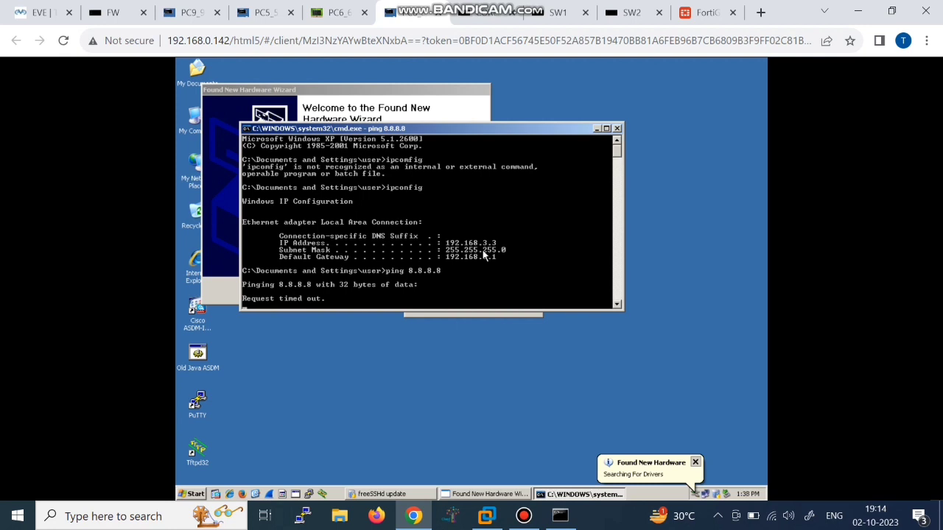
key(ctrl+c)
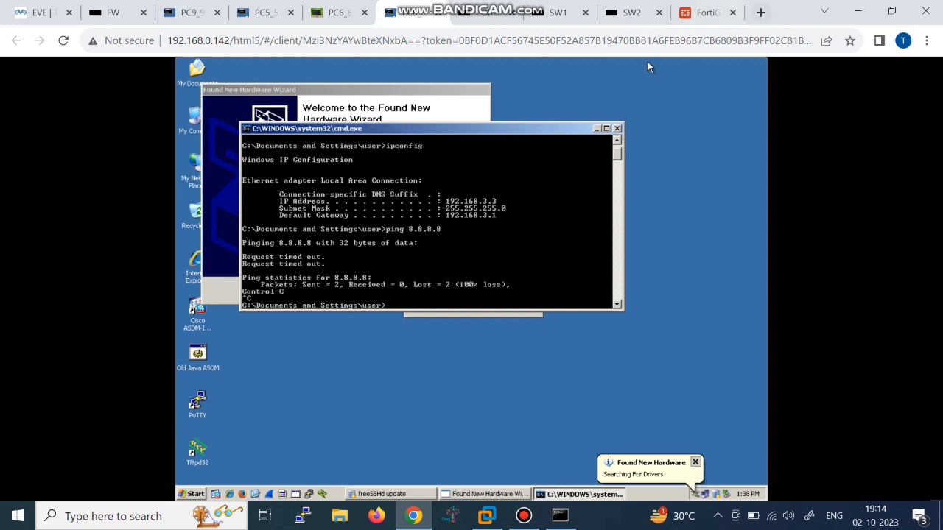
click(704, 13)
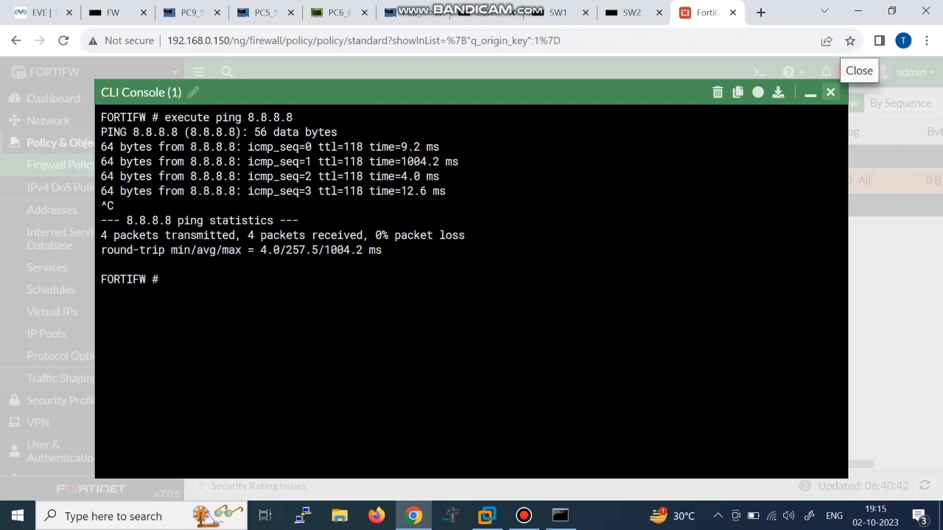
Step: Minimise the CLI console and navigate to the Policy & Objects > Firewall Policy list
click(809, 93)
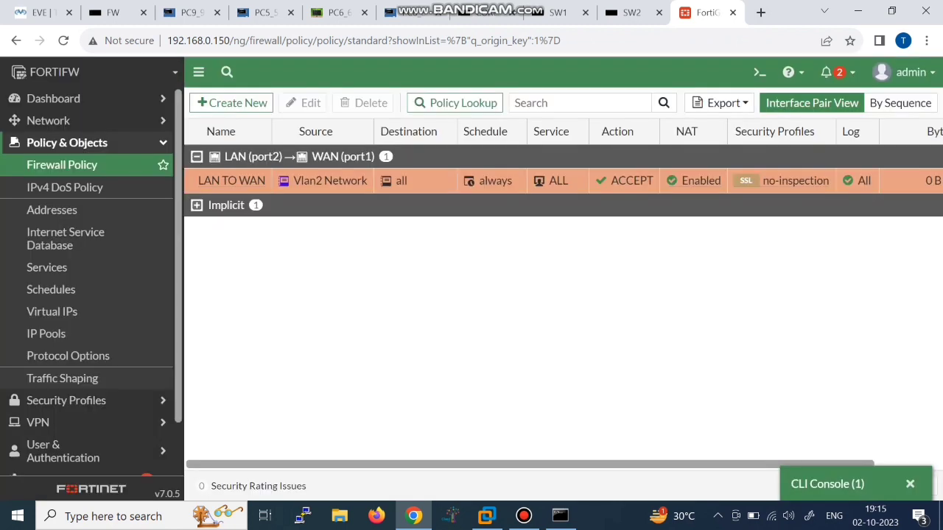
click(70, 400)
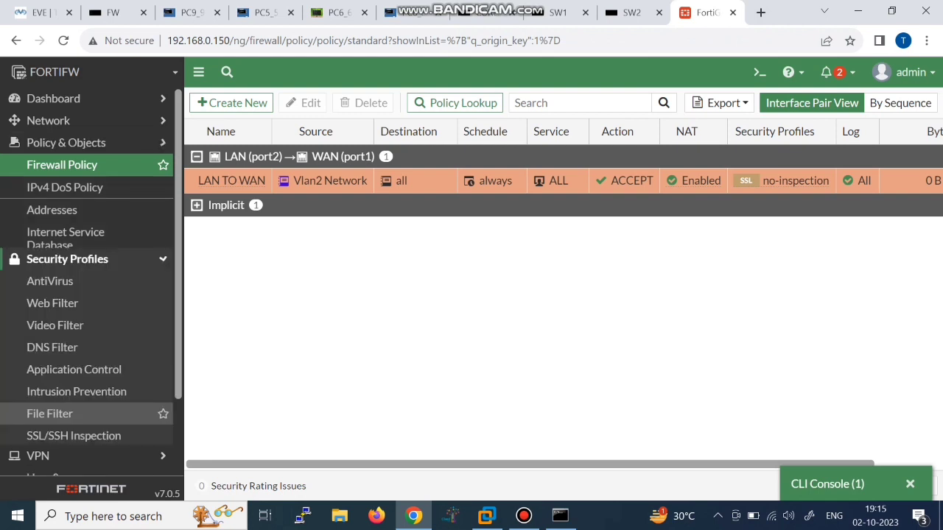
click(74, 165)
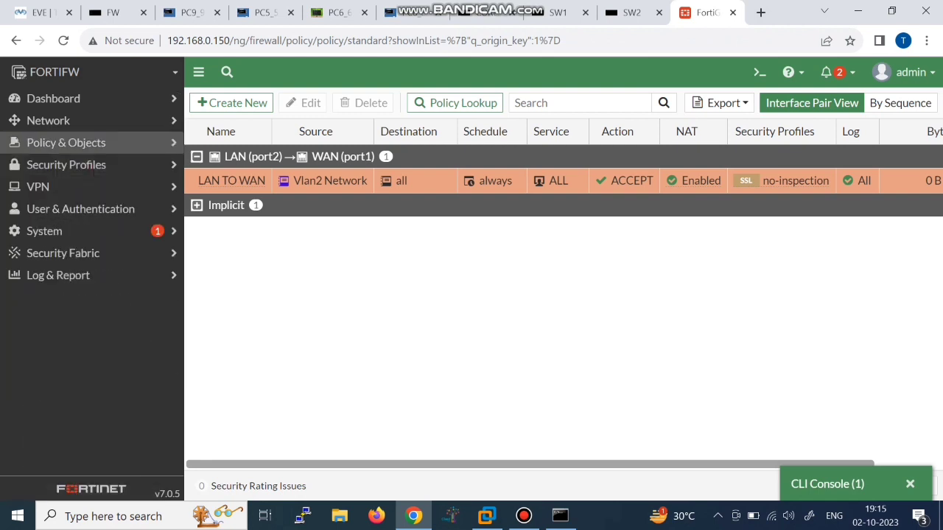
click(49, 120)
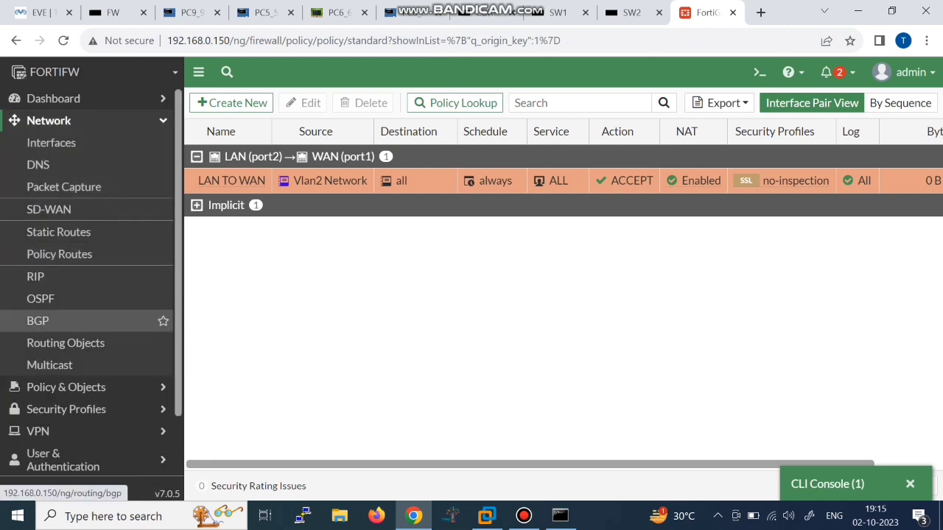
click(49, 364)
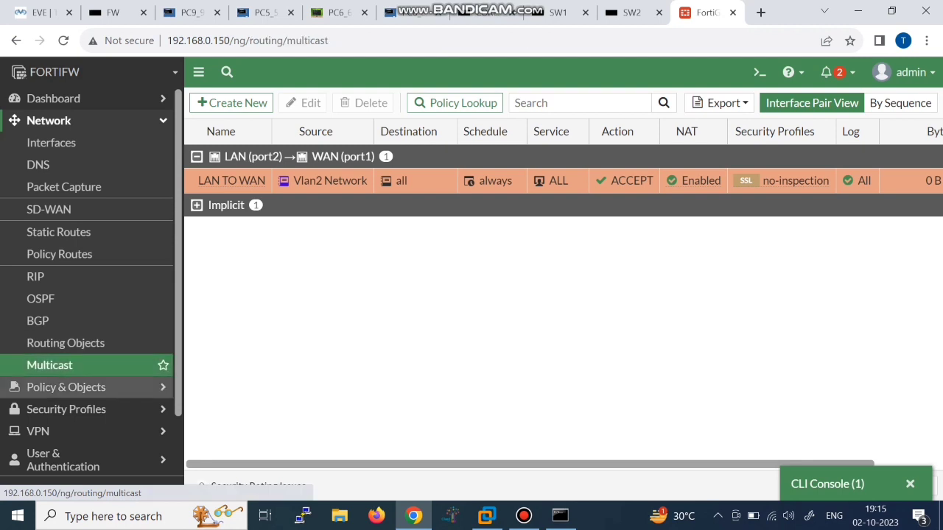
click(66, 387)
click(66, 165)
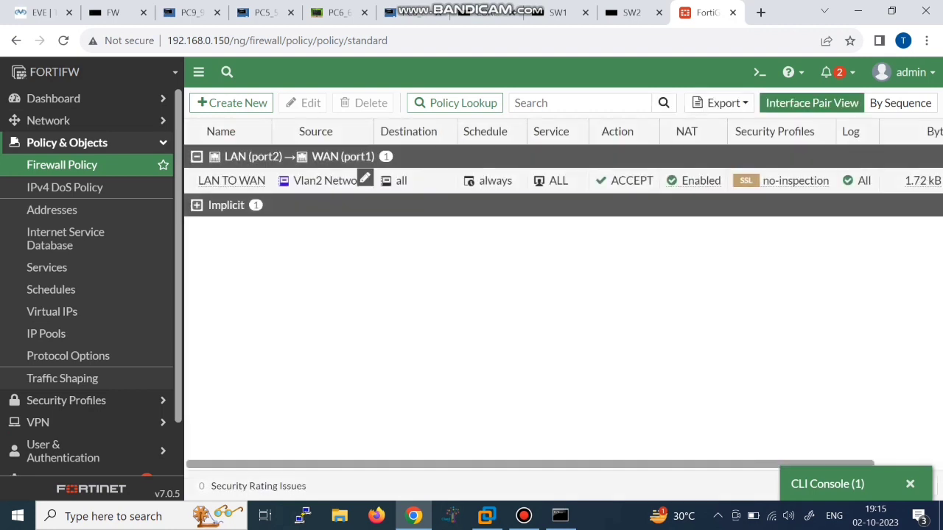
Step: Replace the LAN TO WAN policy source Vlan2 Network with all, save, and return to the PC console
double_click(331, 180)
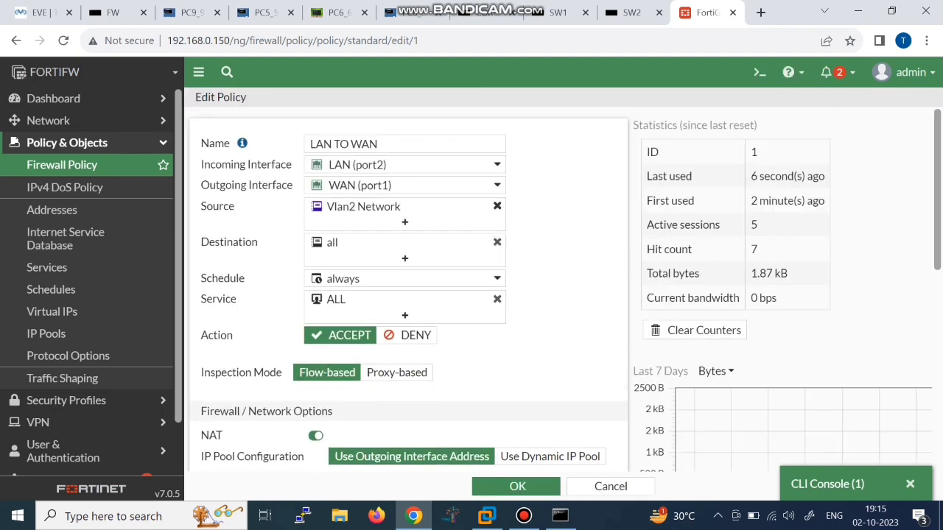
click(497, 207)
click(684, 215)
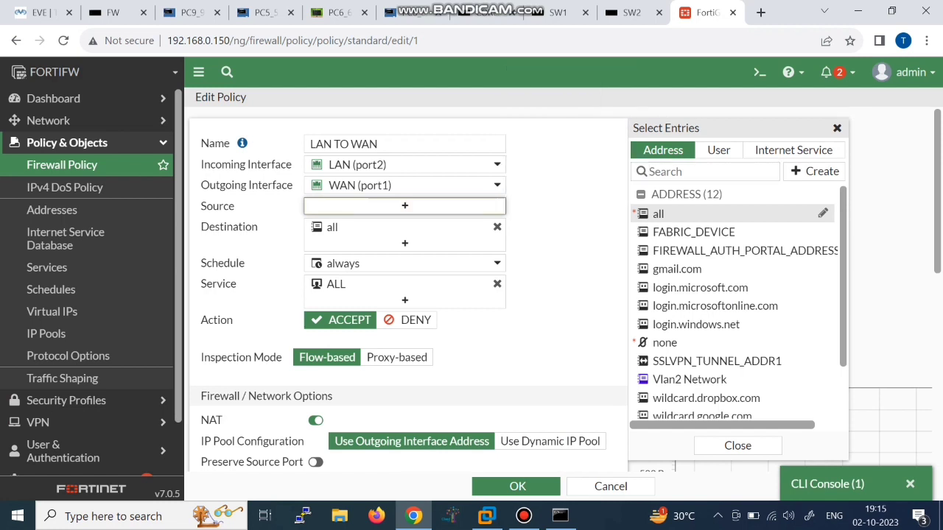
click(685, 214)
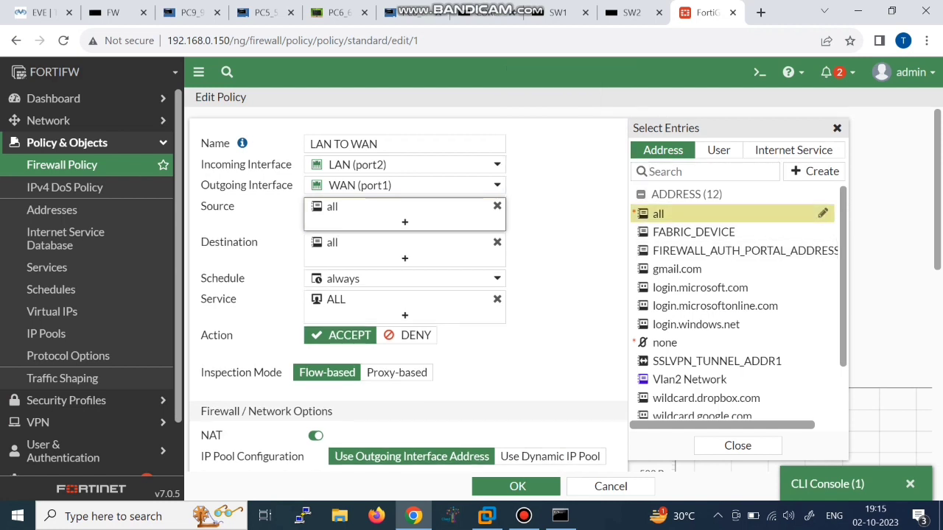
click(566, 243)
click(517, 486)
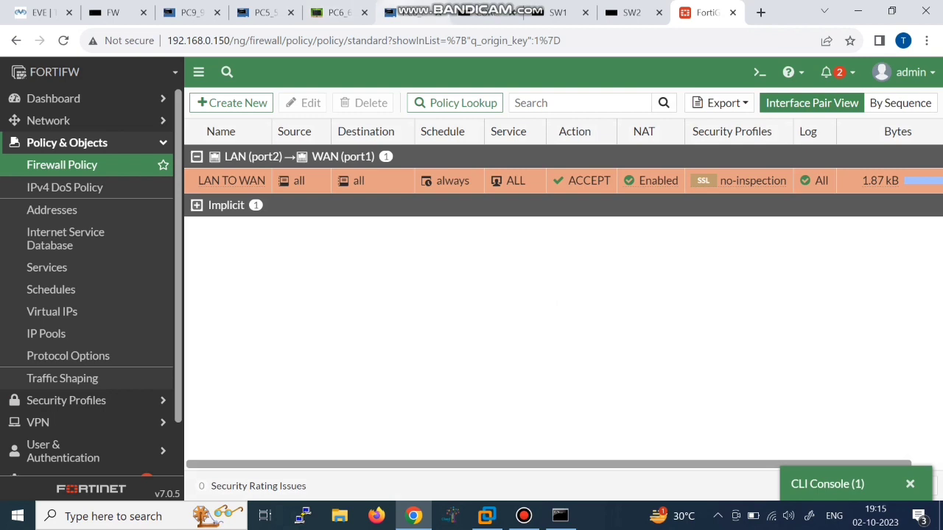
click(416, 12)
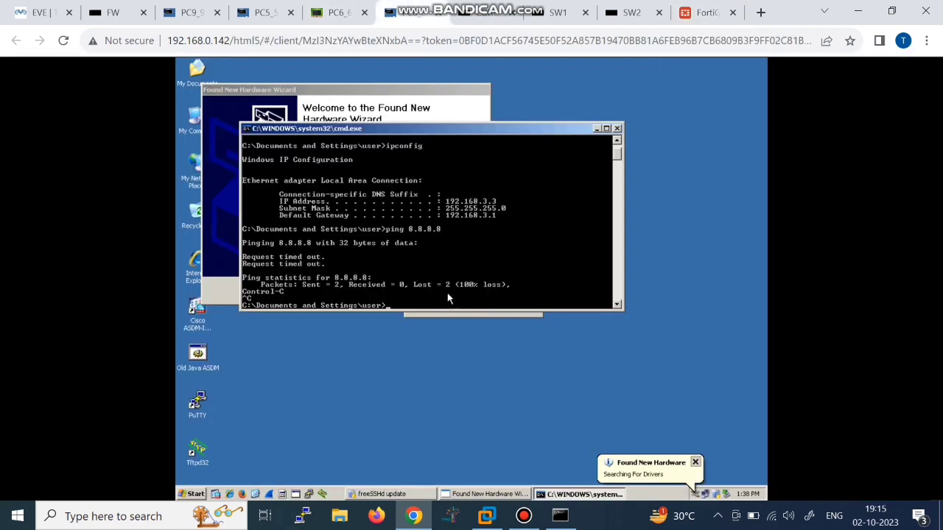
Step: Rerun ping 8.8.8.8 on the XP PCs at 192.168.3.3 and 192.168.3.2, getting 0% loss on each
key(Up)
key(Return)
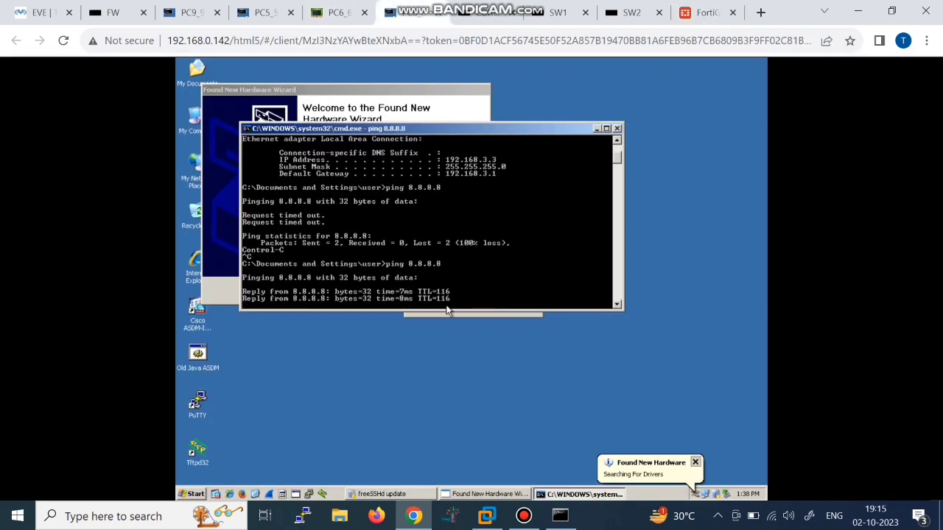
key(ctrl+c)
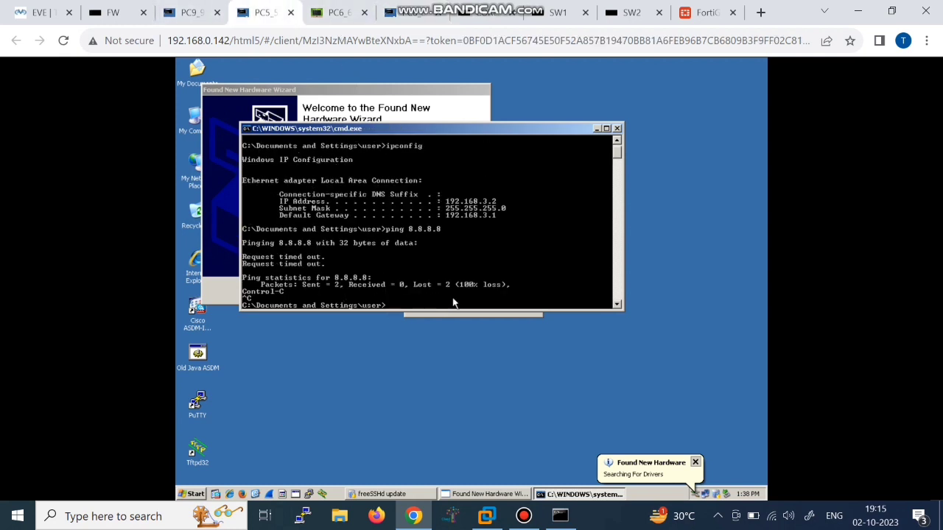
key(Up)
key(Return)
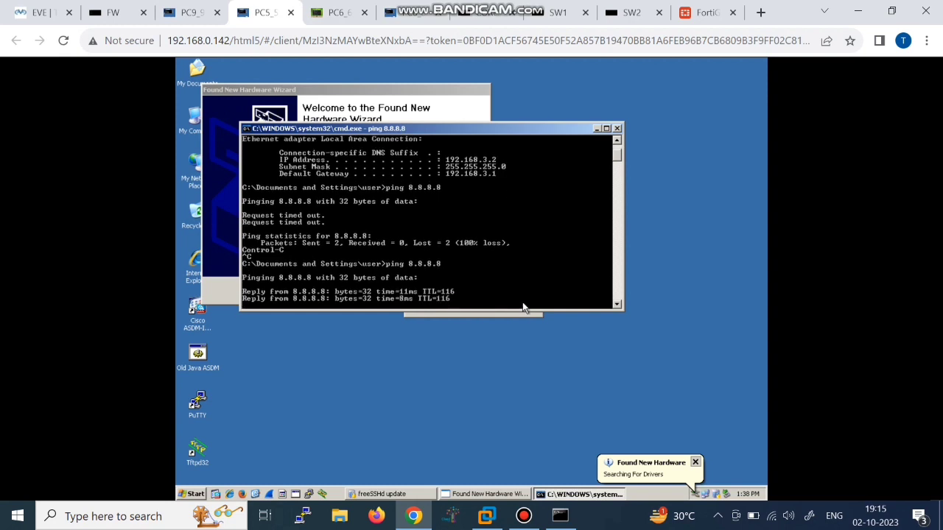
key(ctrl+c)
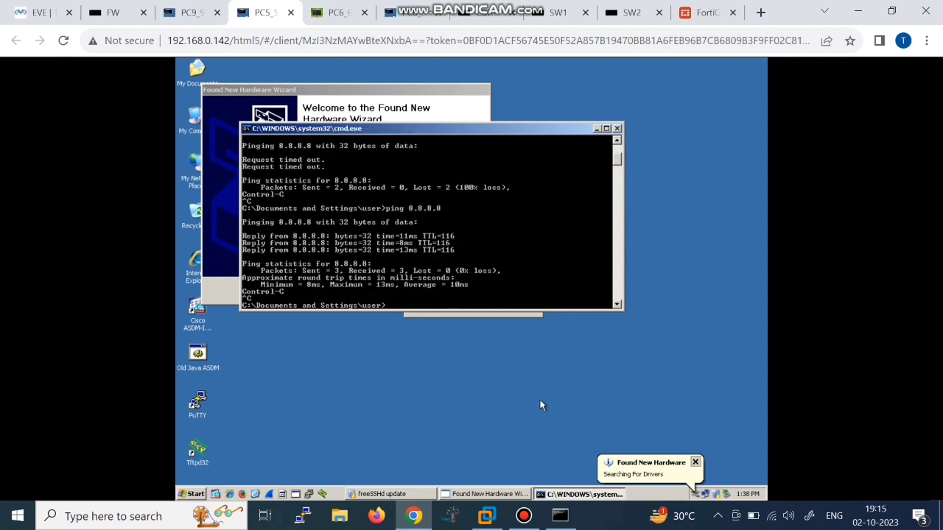